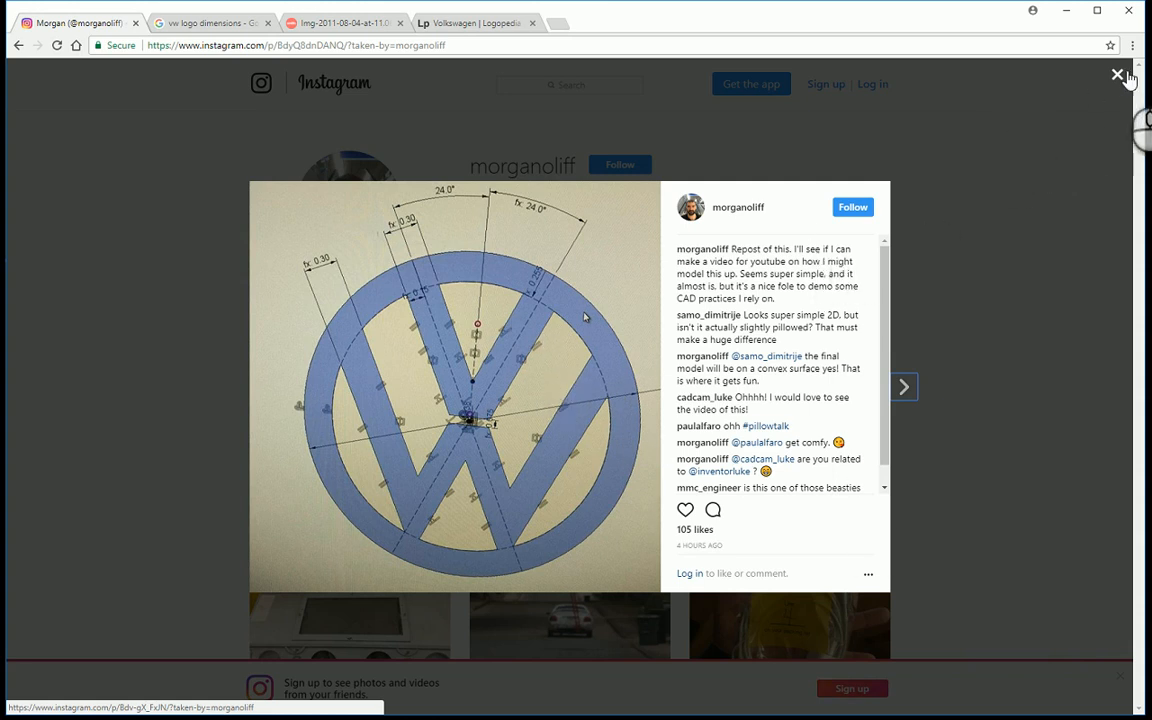
- Close the Instagram post, then in Fusion 360 hide the VW Logo model's origin planes and open Sketch1 for editing
left_click(1120, 76)
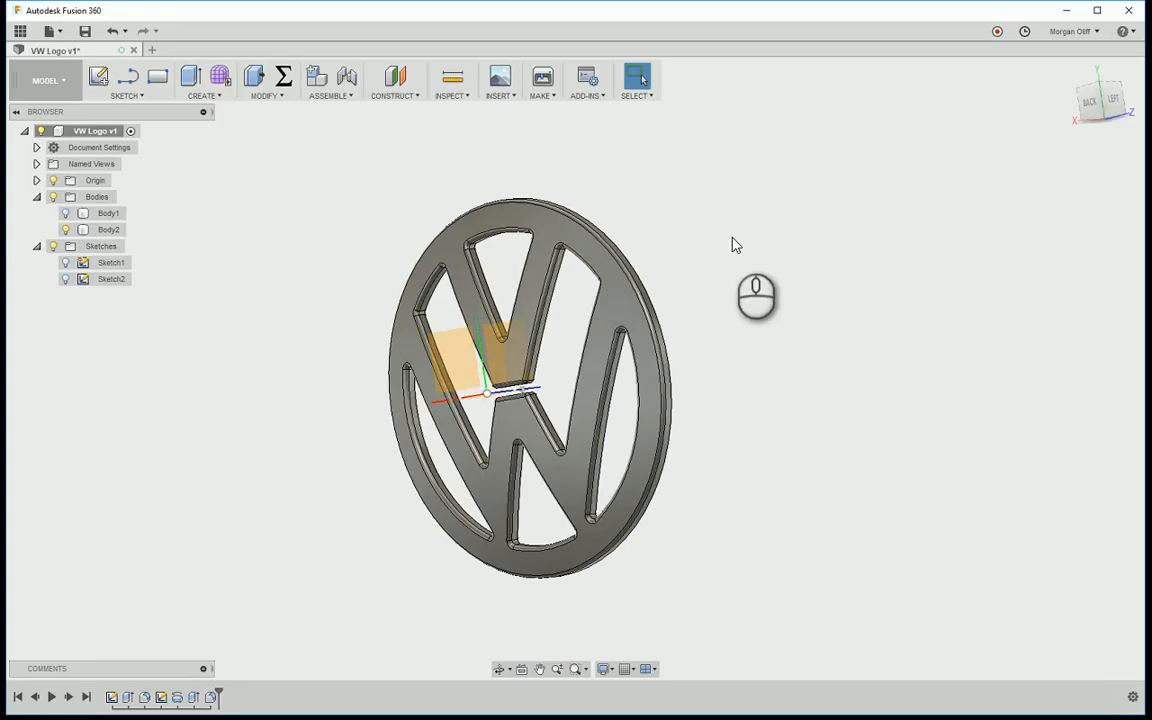
middle_click_drag(732, 245, 785, 285, "shift")
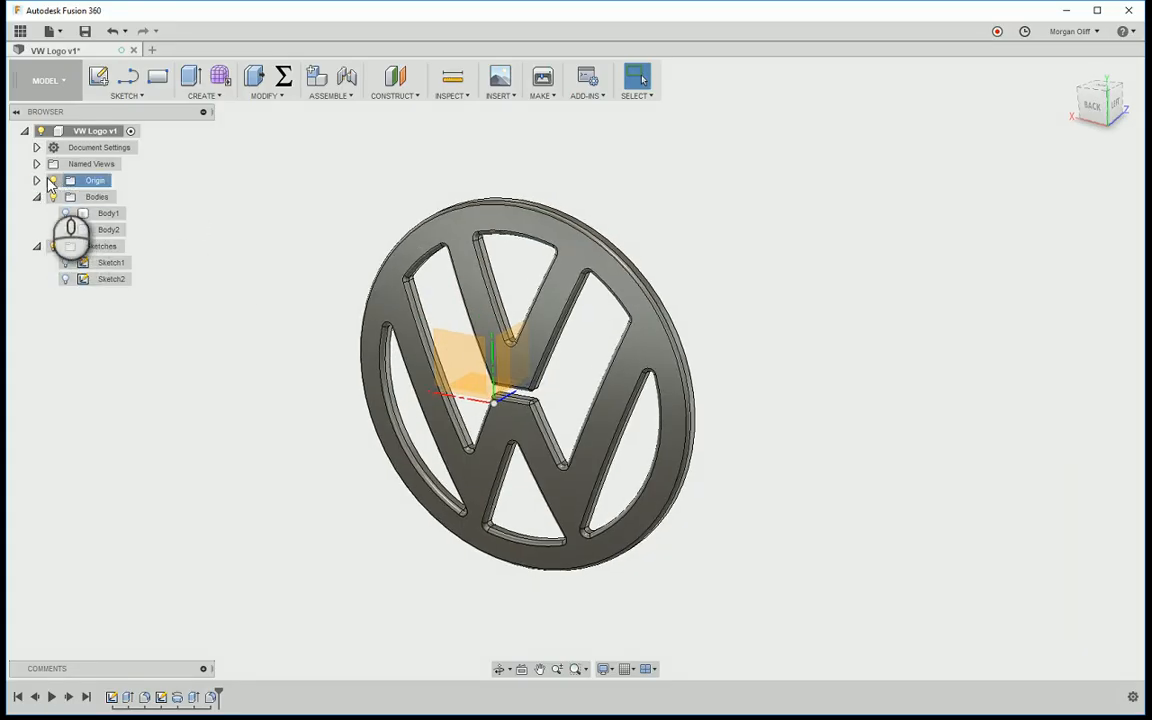
left_click(53, 181)
mouse_move(401, 201)
middle_mouse_down("shift")
mouse_move(408, 188)
mouse_move(594, 376)
mouse_move(622, 316)
mouse_move(658, 342)
mouse_move(506, 323)
mouse_move(411, 329)
mouse_move(334, 213)
mouse_move(375, 216)
mouse_move(404, 195)
mouse_move(442, 257)
mouse_move(175, 257)
middle_mouse_up("shift")
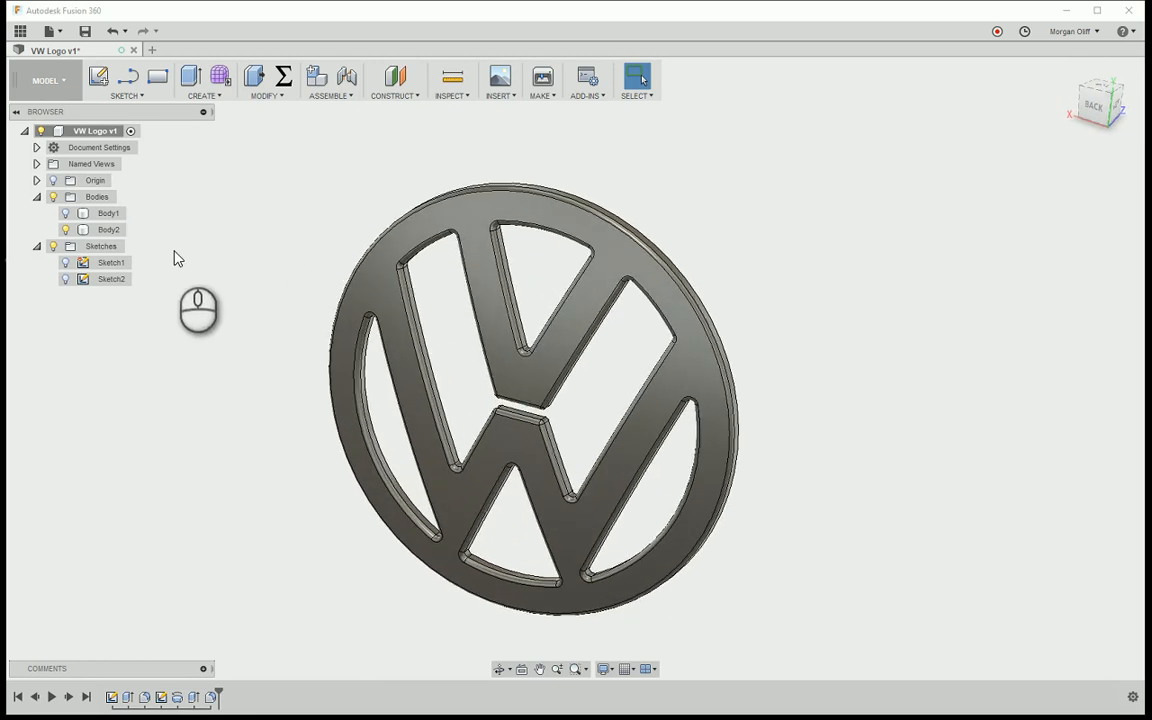
left_click(76, 264)
double_click(76, 264)
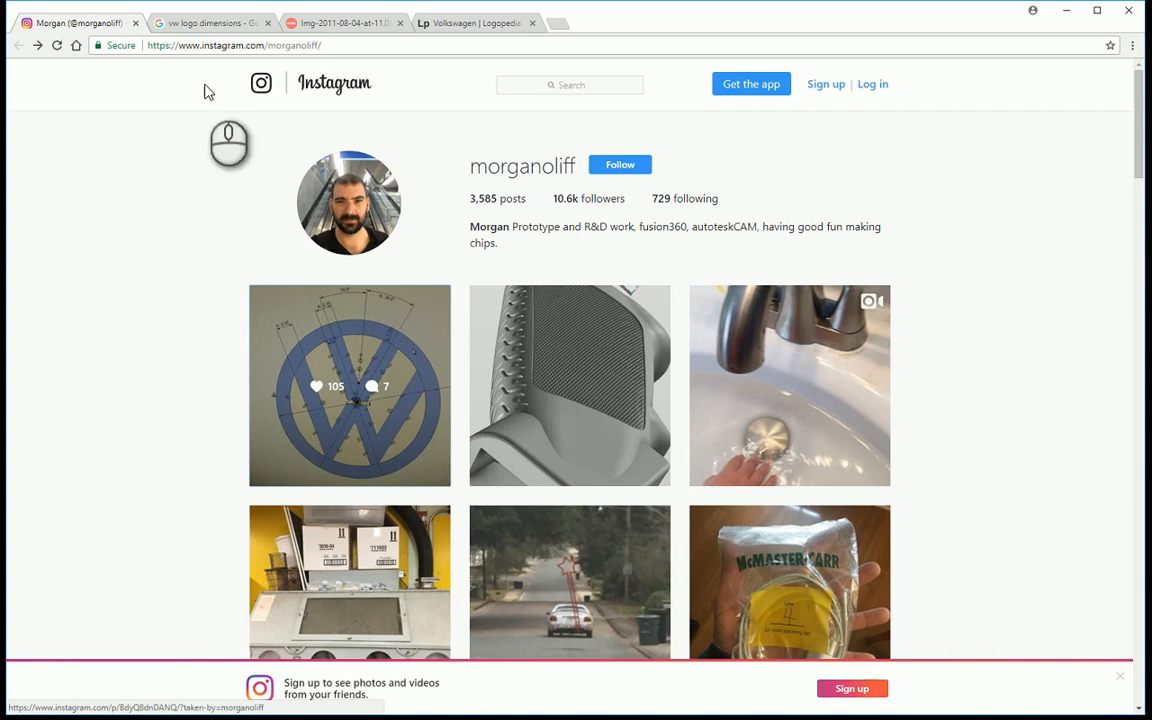
- Examine the VW logo dimension drawings and the Volkswagen logo history in the browser, then return to Fusion 360
left_click(196, 24)
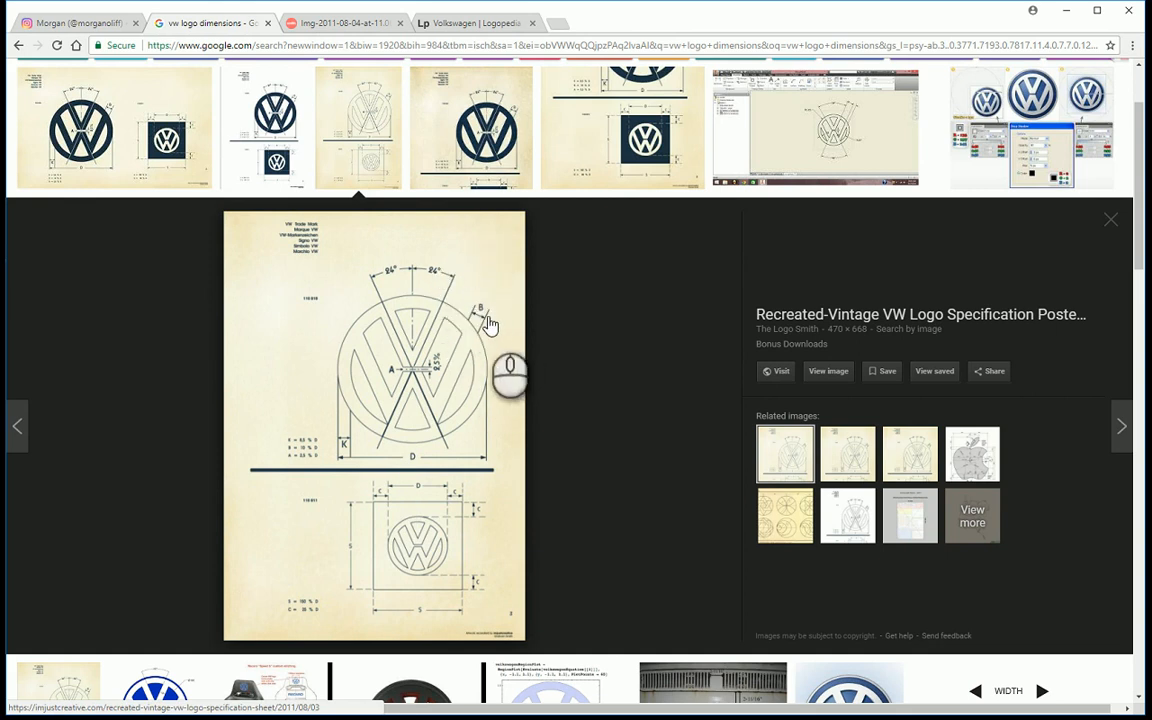
scroll(440, 360, "down", 4)
scroll(390, 230, "up", 4)
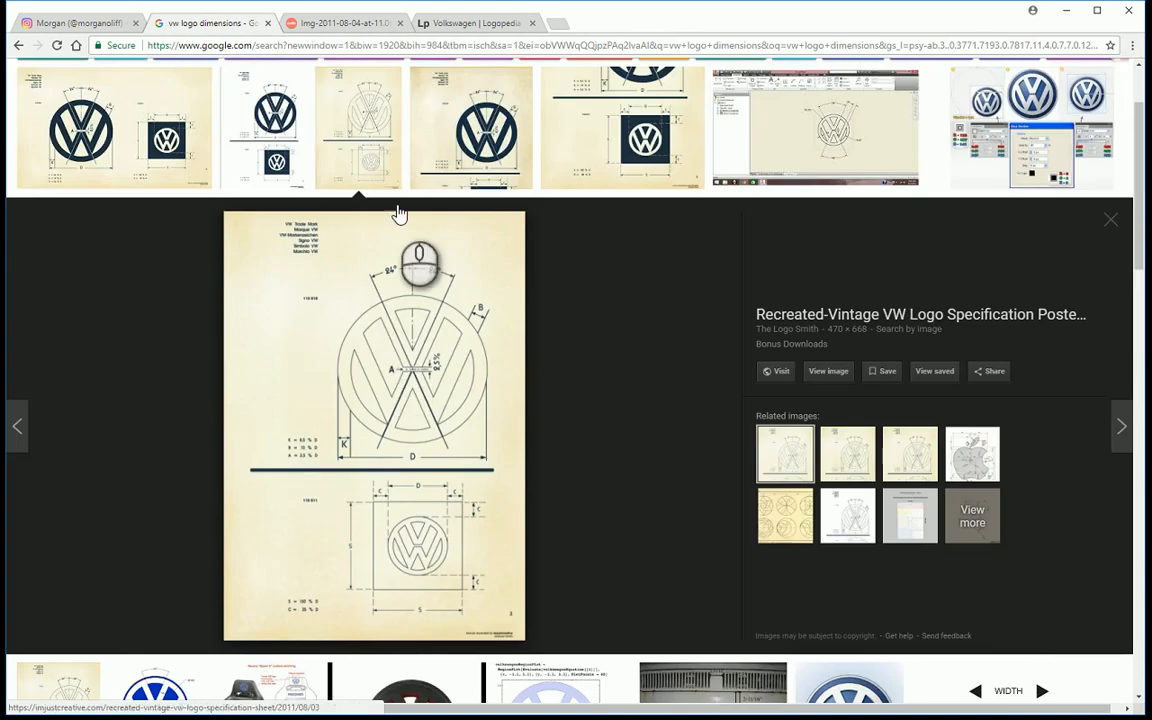
left_click(340, 22)
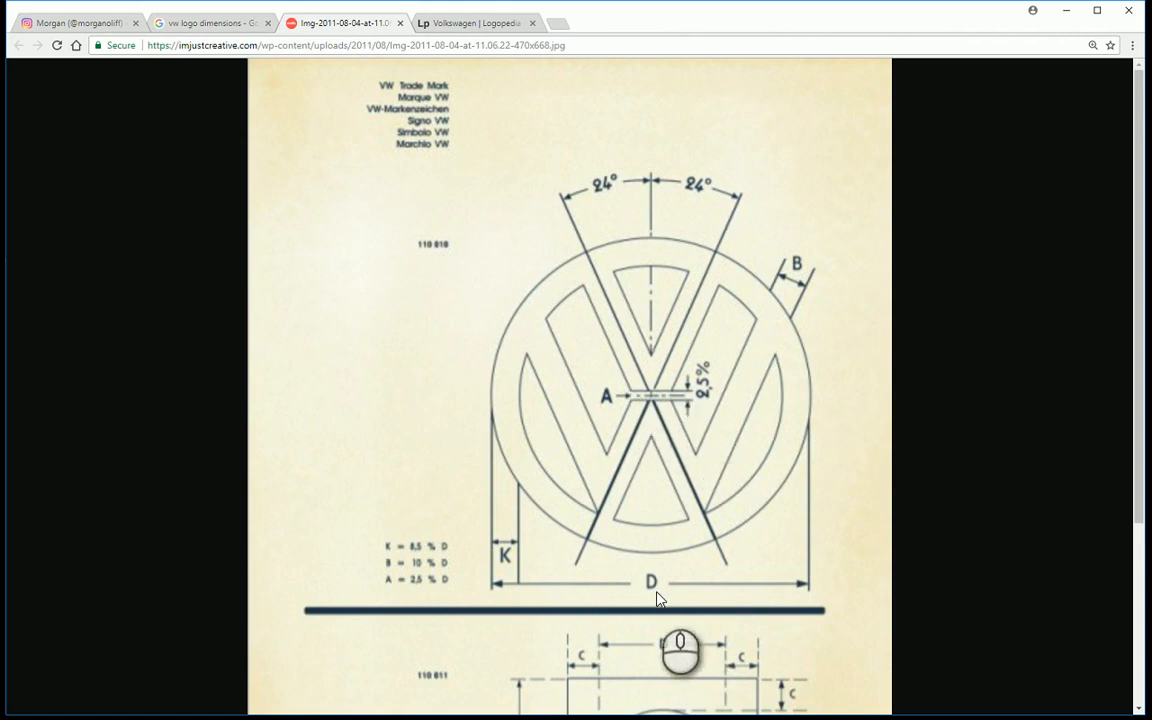
left_click(466, 26)
scroll(515, 310, "up", 8)
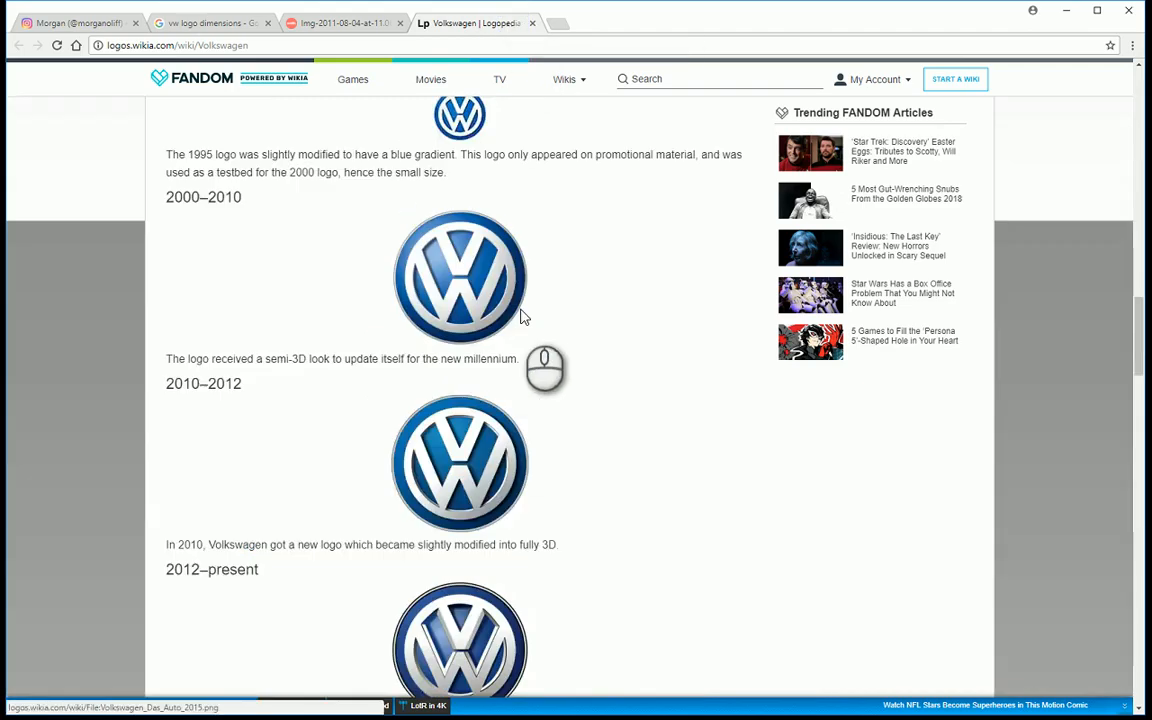
scroll(517, 325, "up", 15)
scroll(515, 335, "down", 10)
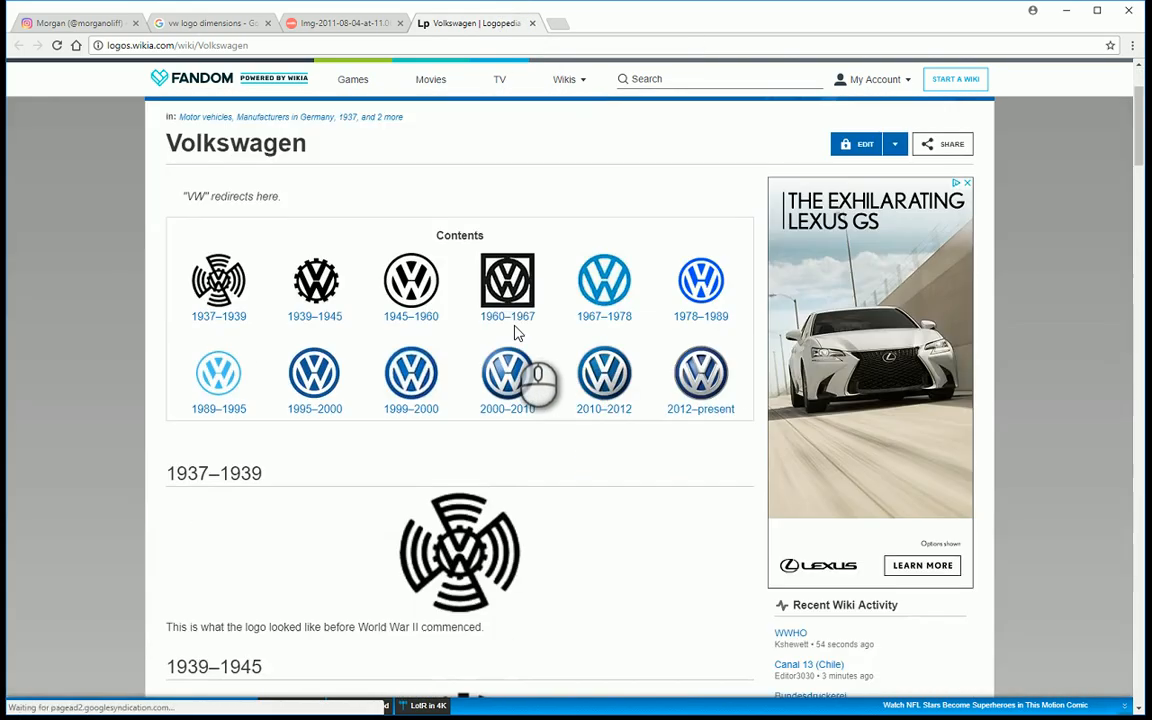
scroll(515, 333, "down", 9)
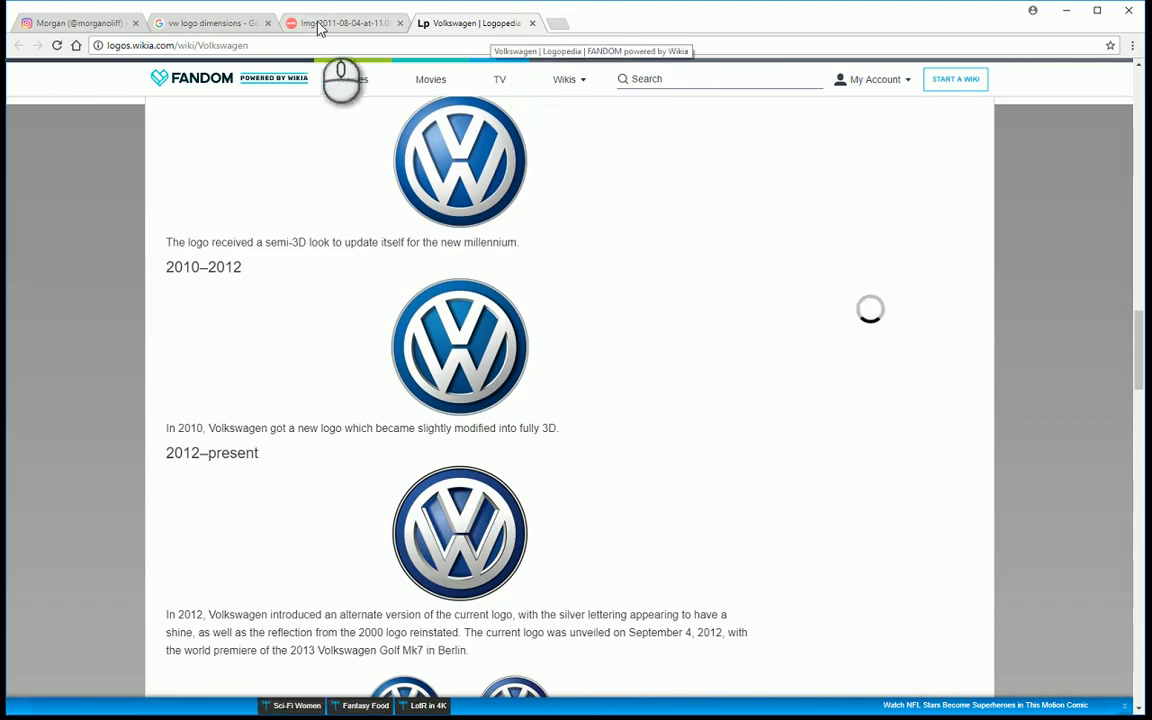
left_click(1067, 12)
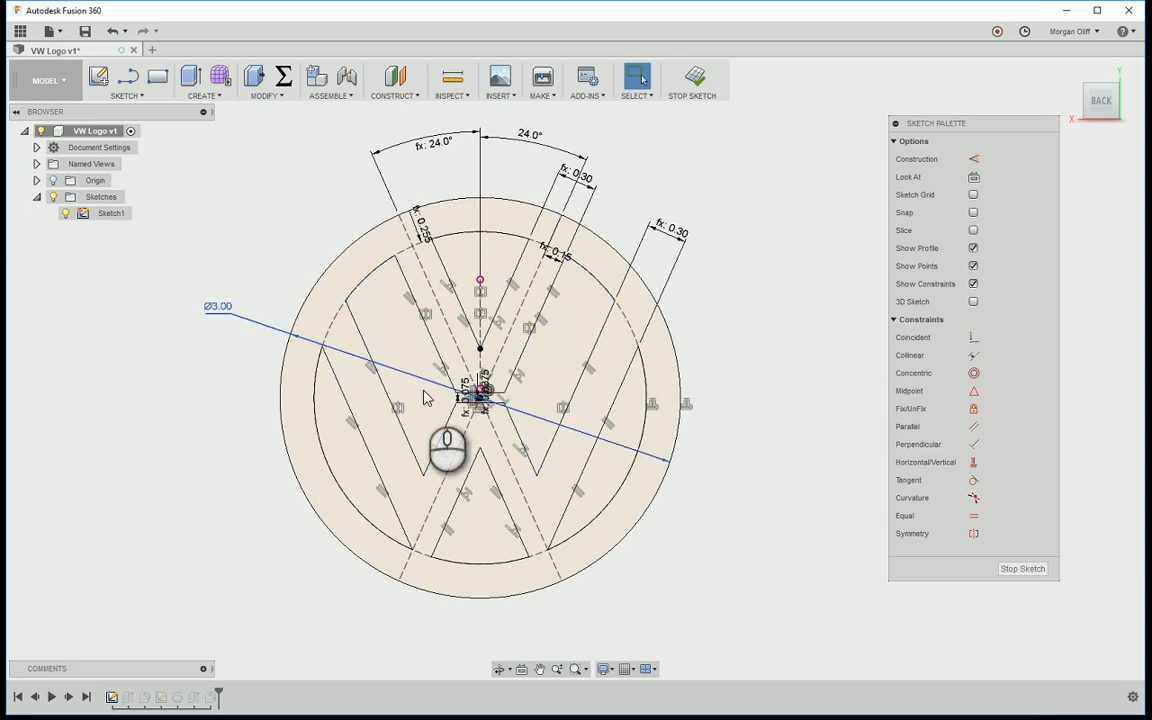
- Create a new design and save it as vw2 in the Volkswagen folder
left_click(152, 49)
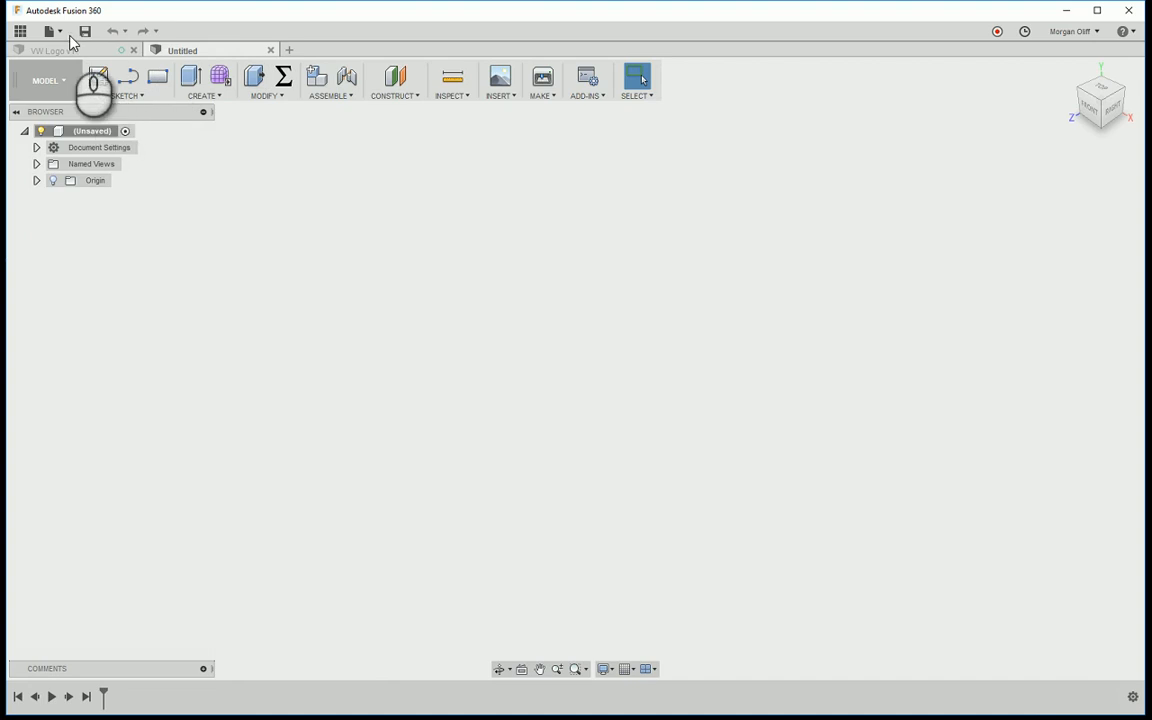
left_click(83, 31)
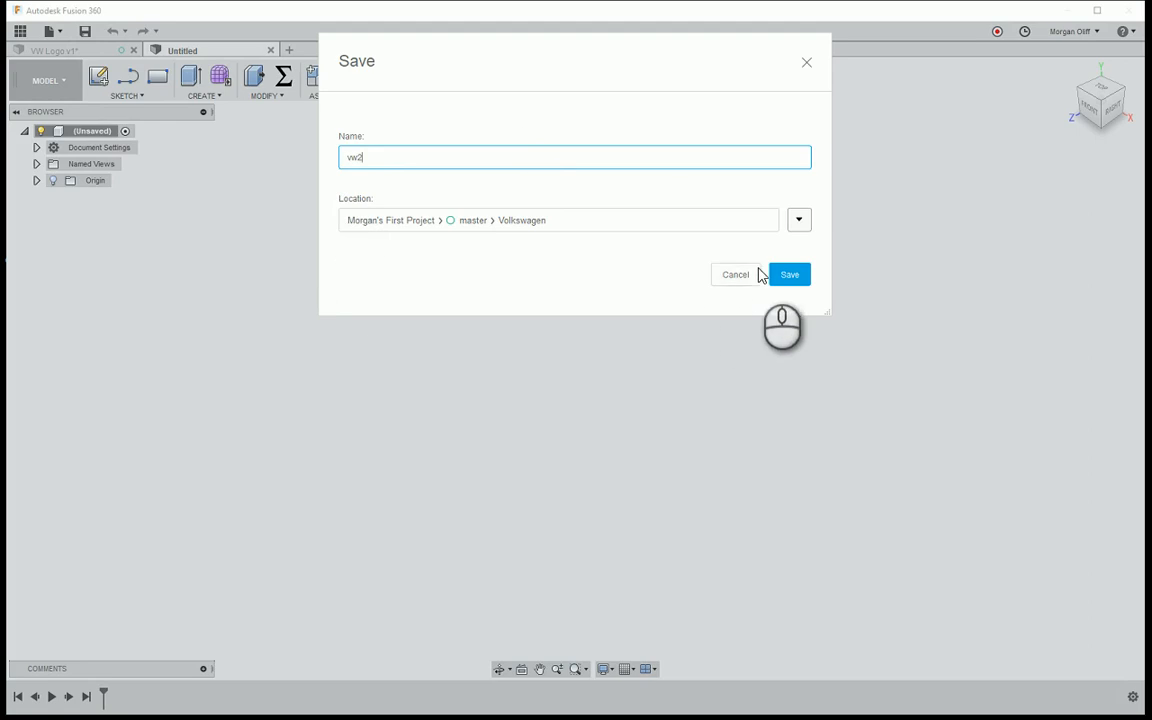
left_click(787, 276)
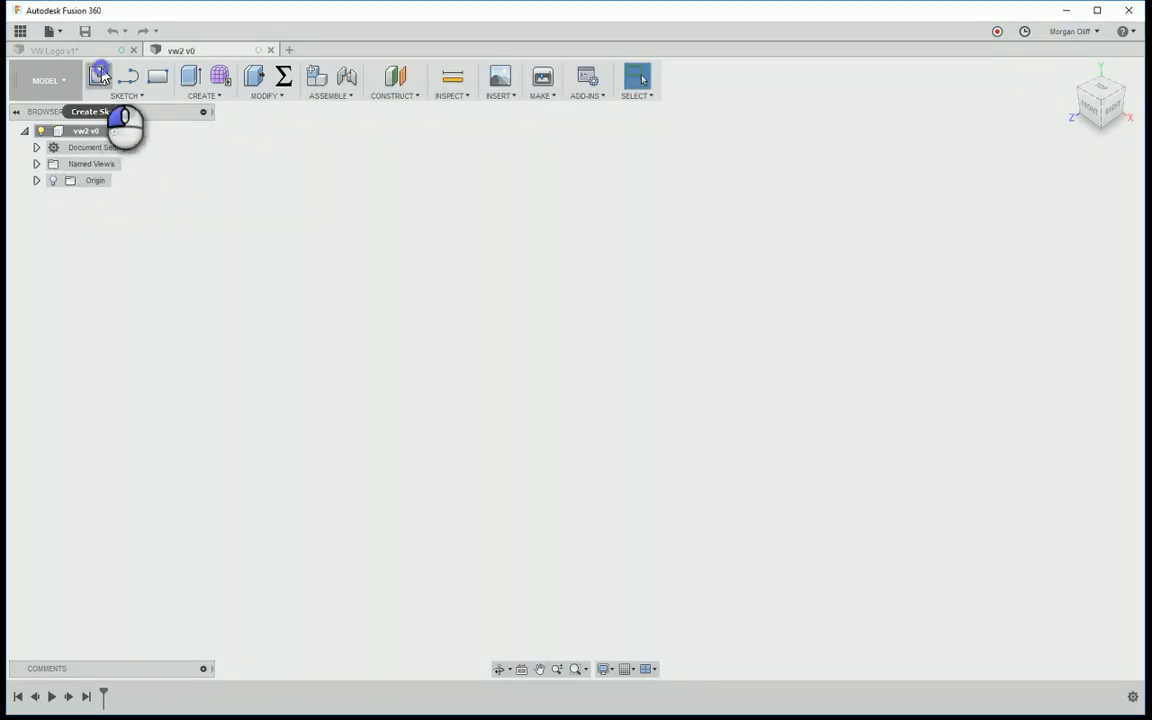
- Start a sketch on the front (XY) plane and draw a 3 in diameter circle centred on the origin
left_click(98, 78)
left_click(609, 352)
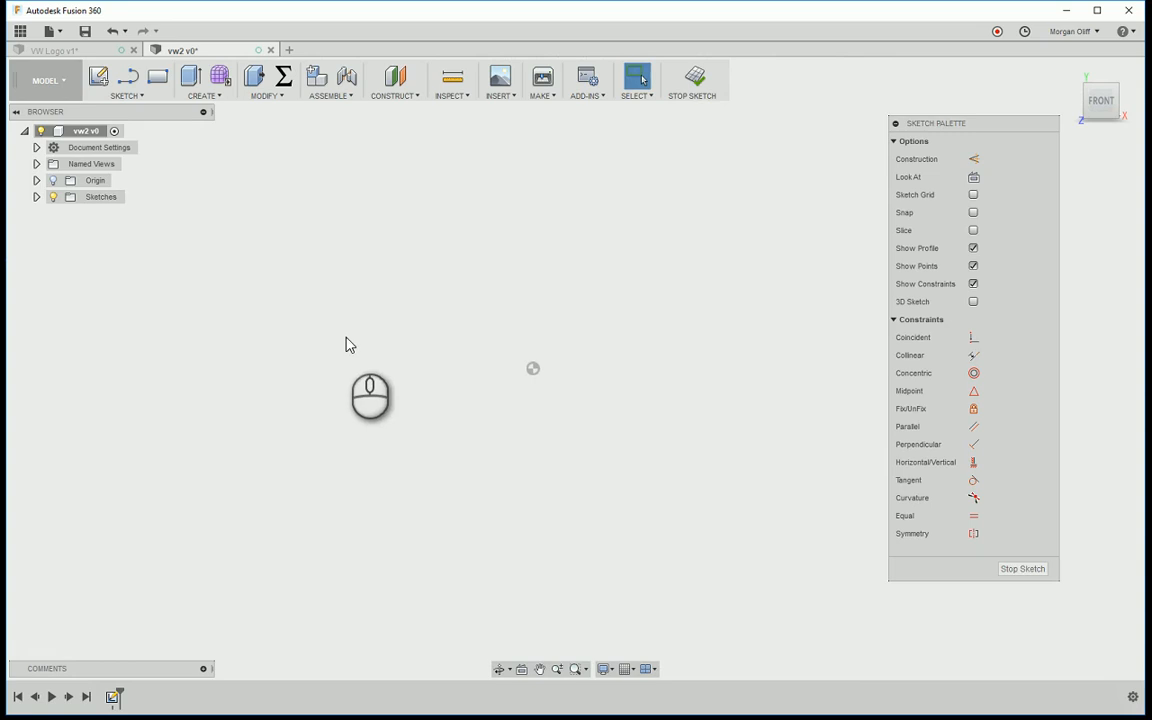
key("c")
left_click(533, 368)
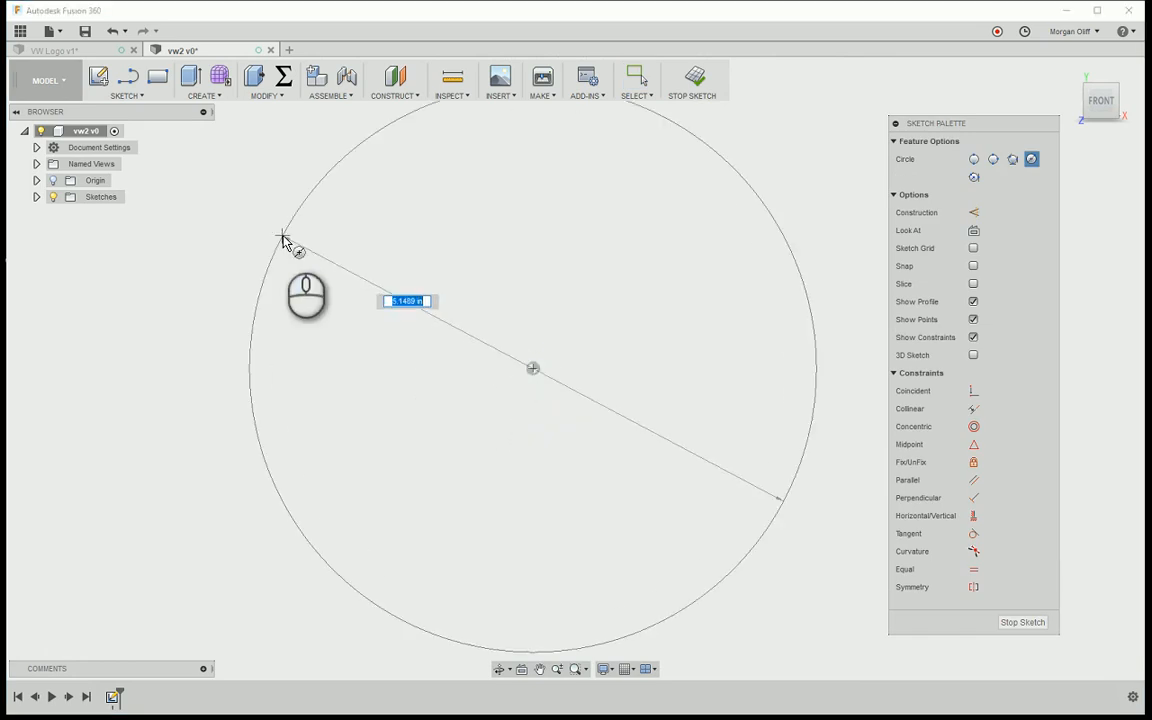
key("Tab")
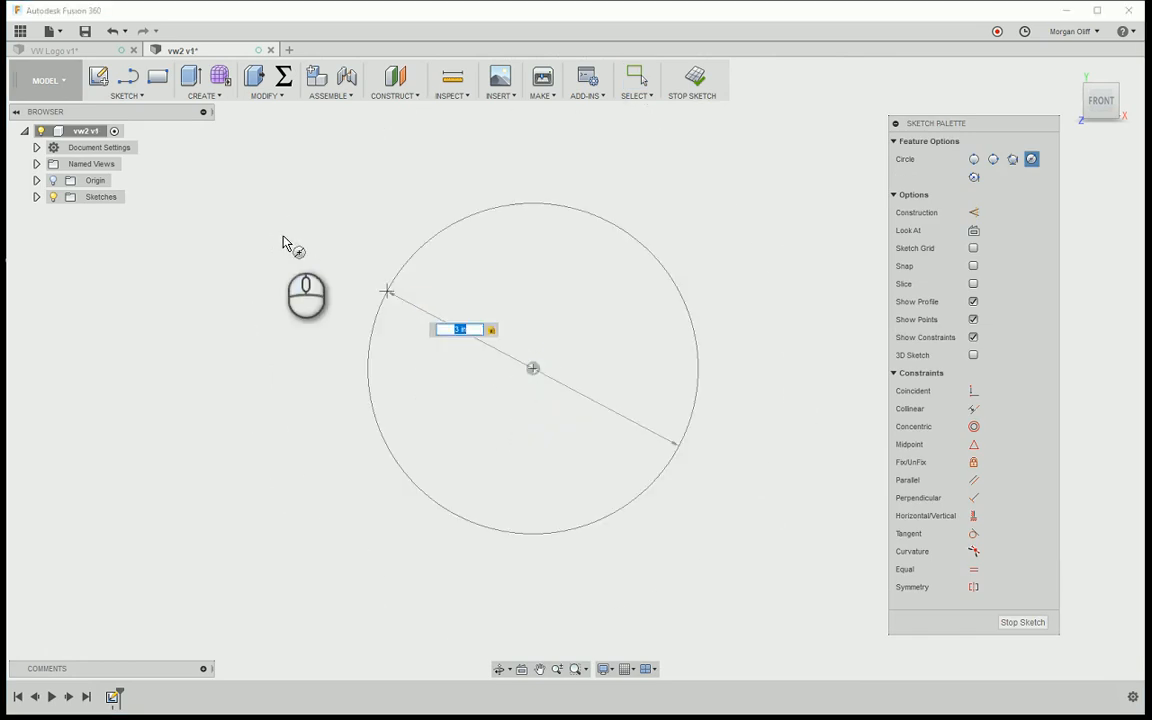
key("Return")
key("Escape")
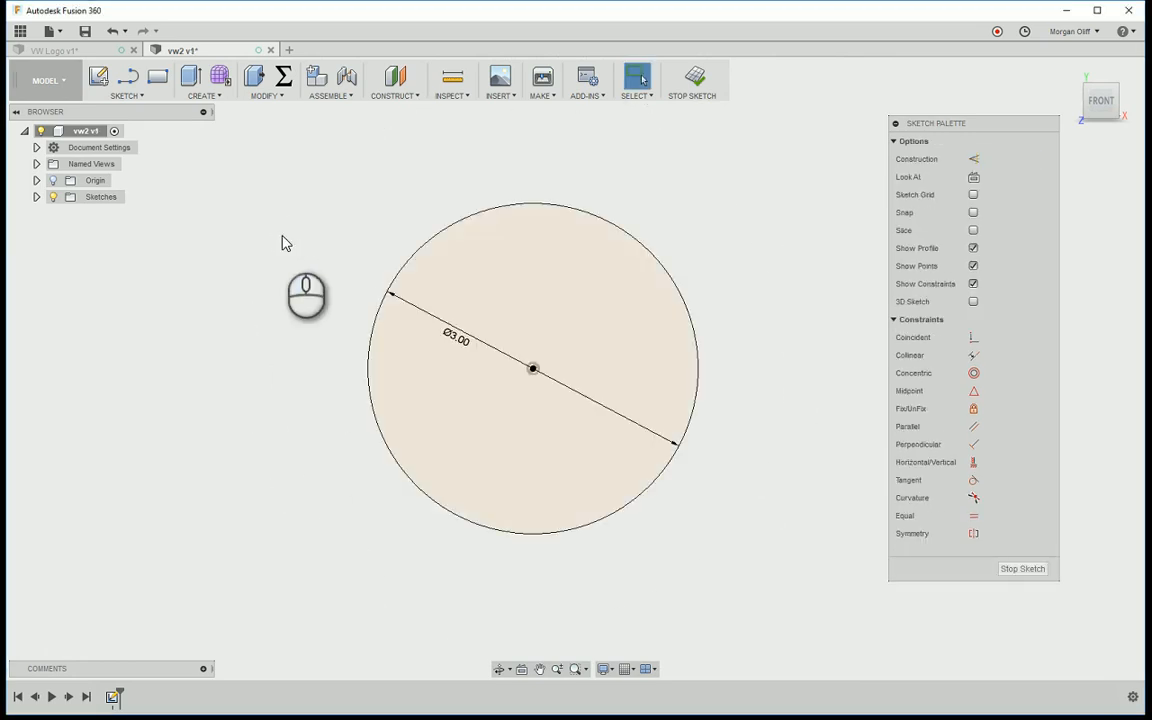
- Offset the circle inward with the expression -(d1*.1)
left_click(491, 360)
key("o")
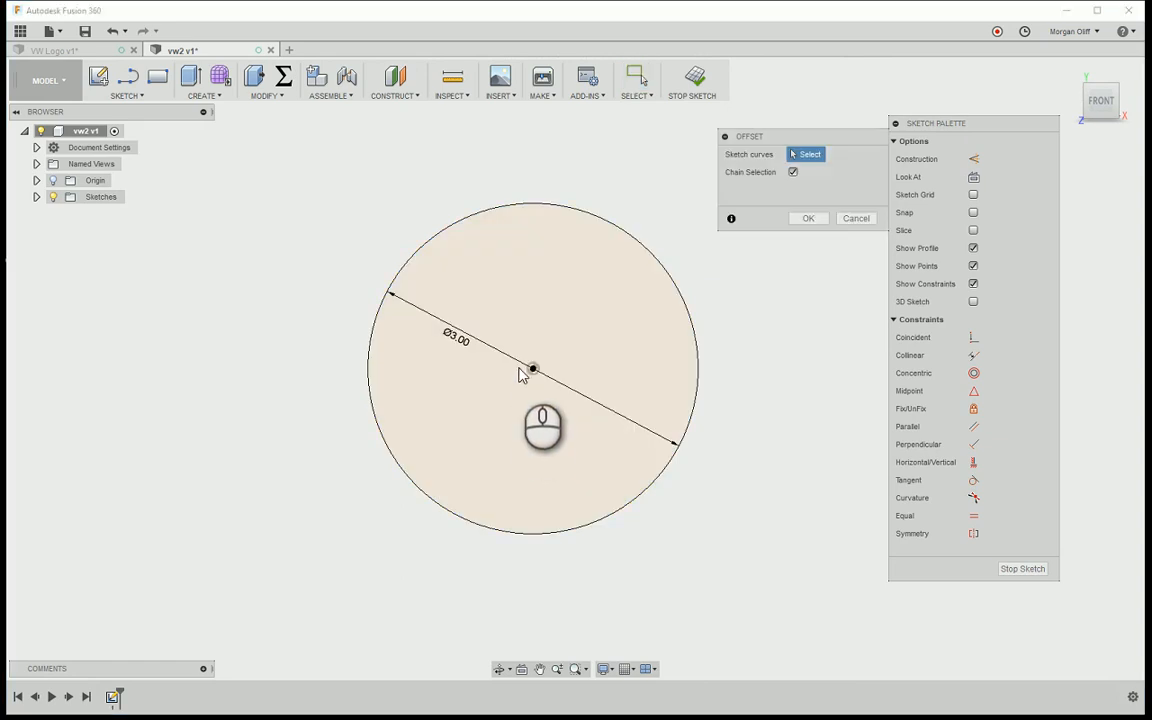
left_click(512, 205)
left_click_drag(514, 198, 517, 235)
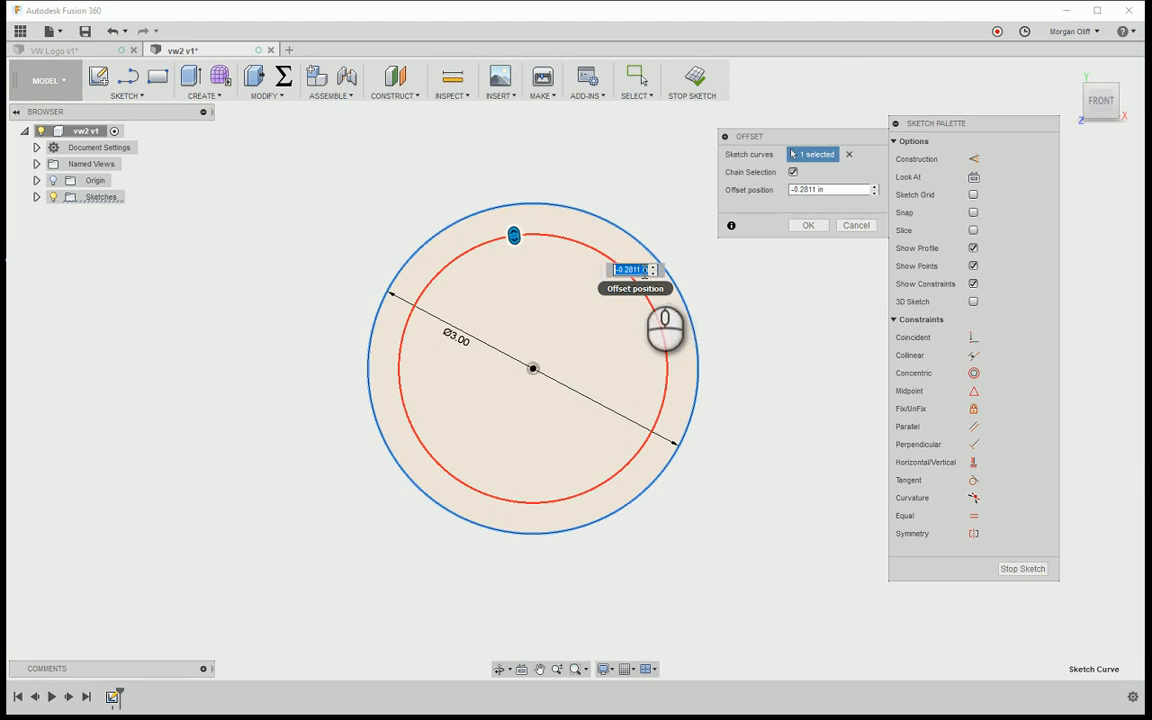
left_click_drag(645, 269, 617, 269)
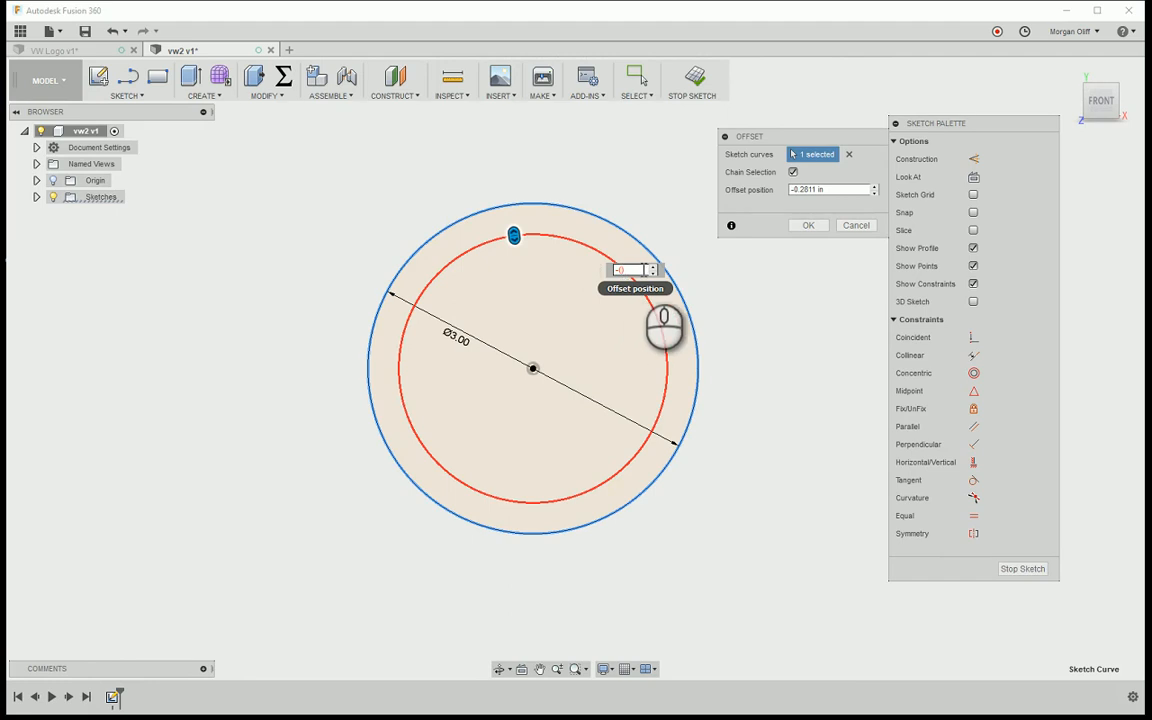
type("-(d1")
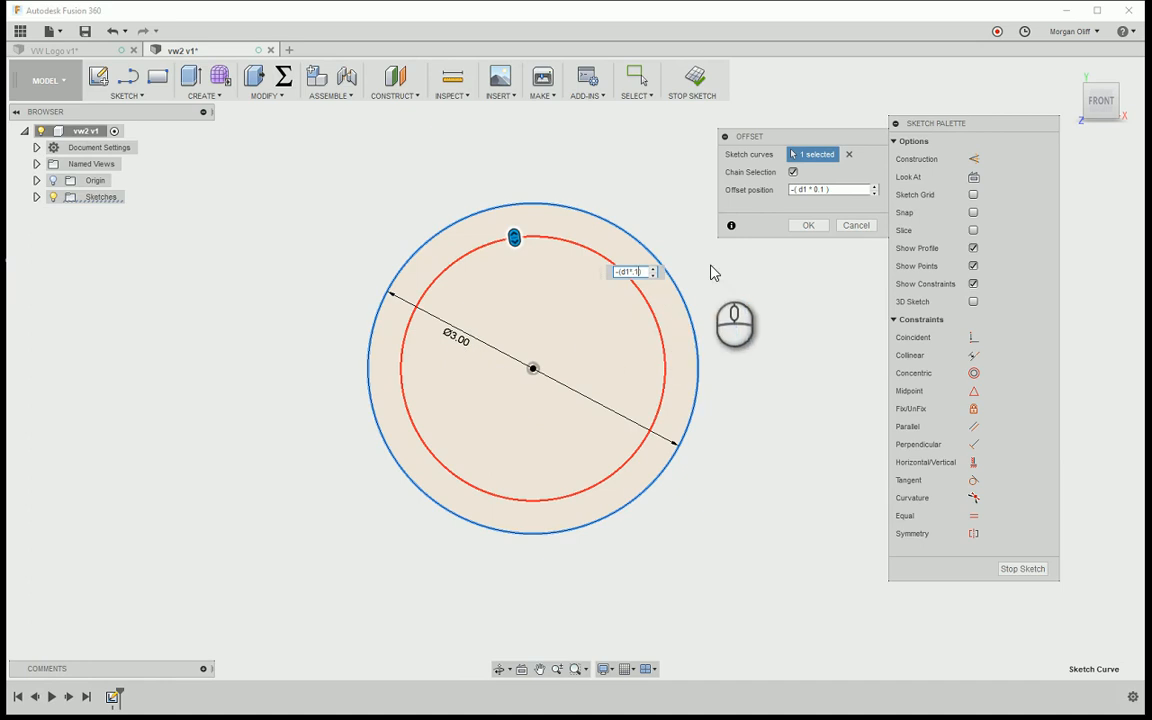
key("Return")
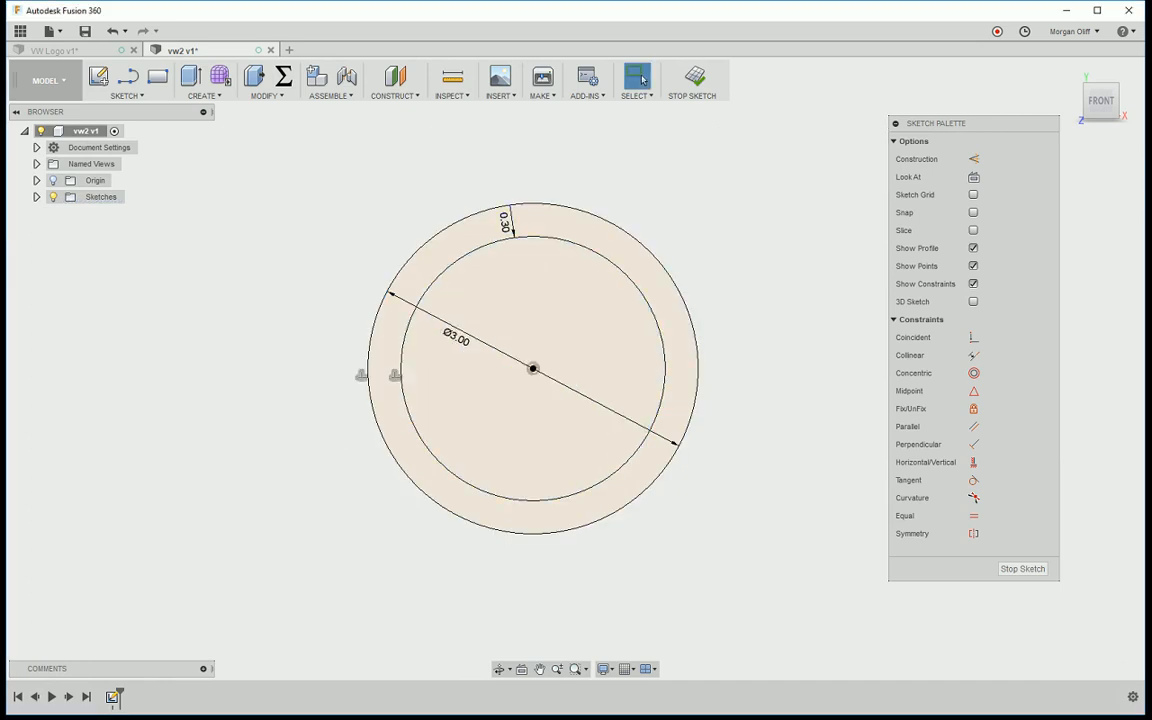
- Check the ring width on the logo specification sheet in the browser and set the sketch's offset dimension to d1 * 0.085
key("alt+Tab")
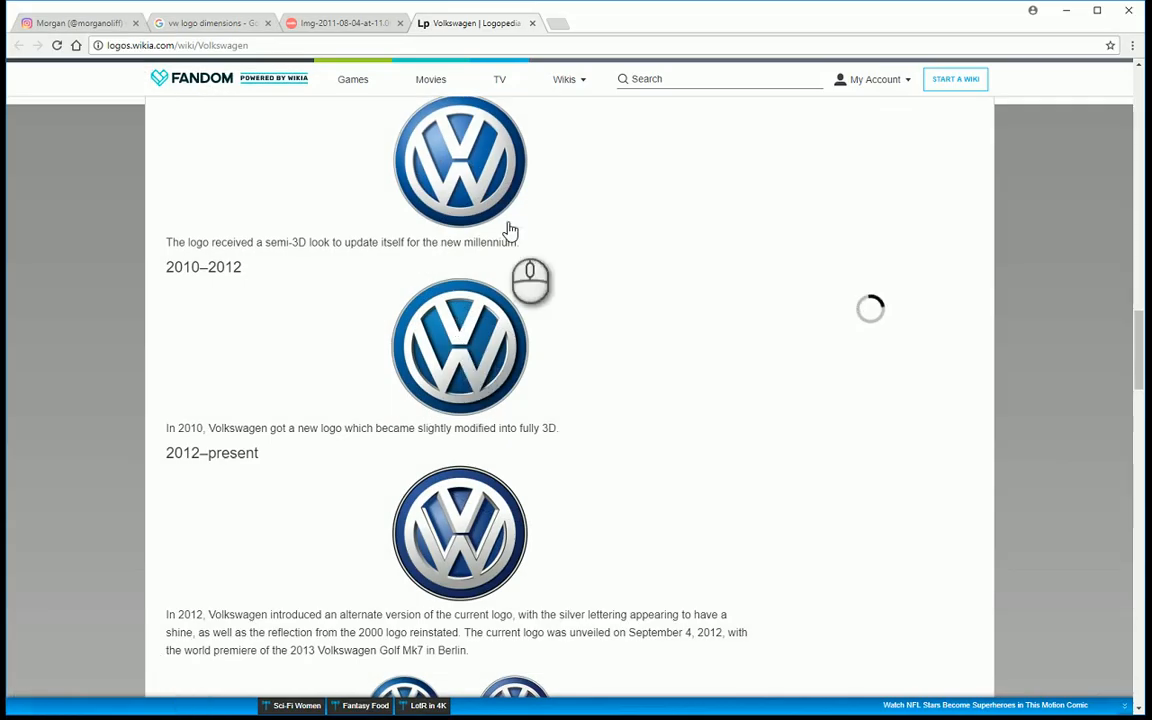
left_click(204, 23)
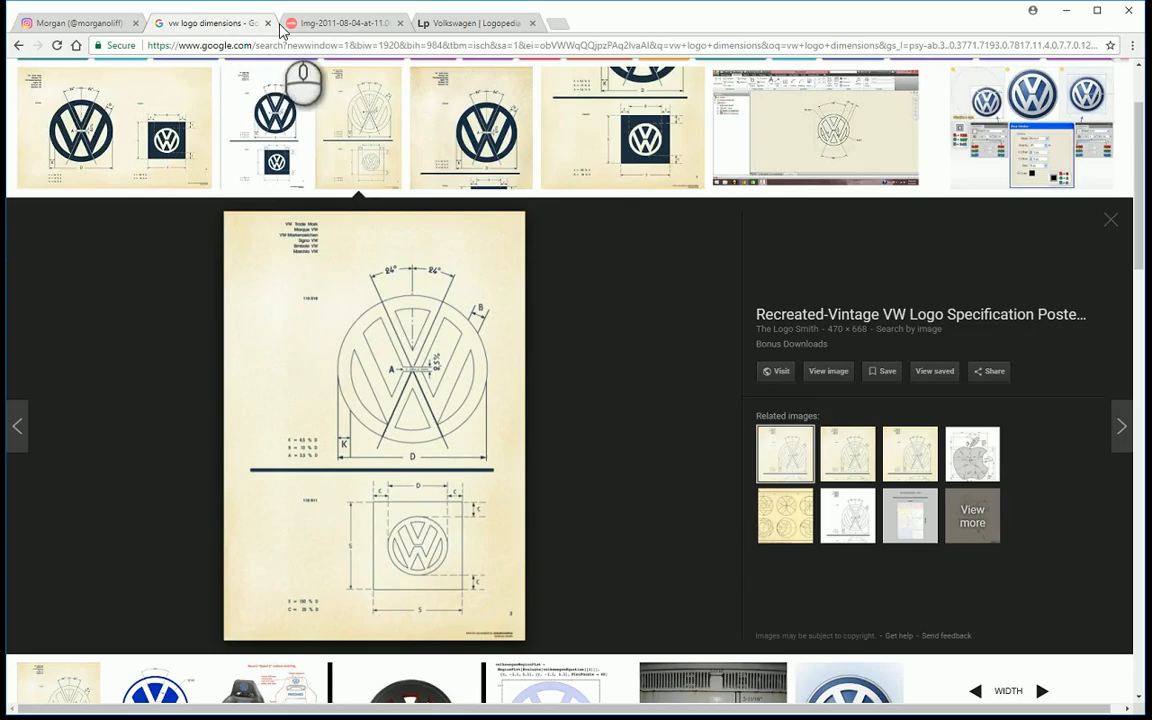
left_click(340, 23)
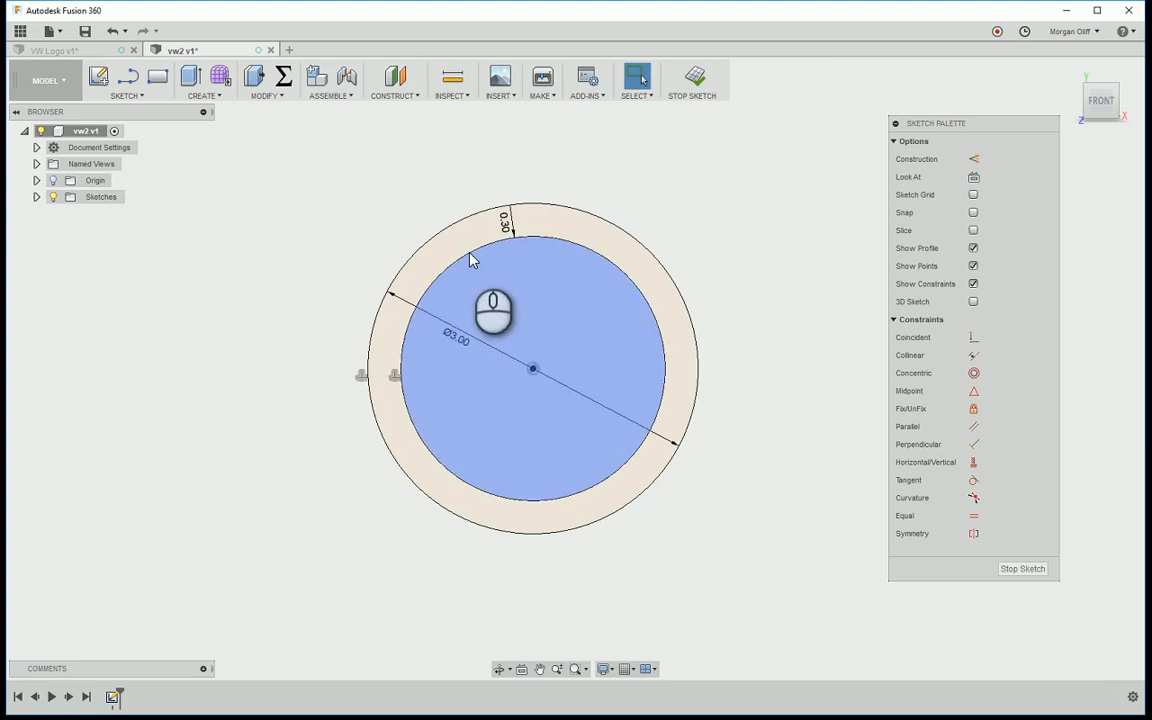
left_click(511, 224)
left_click(534, 221)
right_click(534, 221)
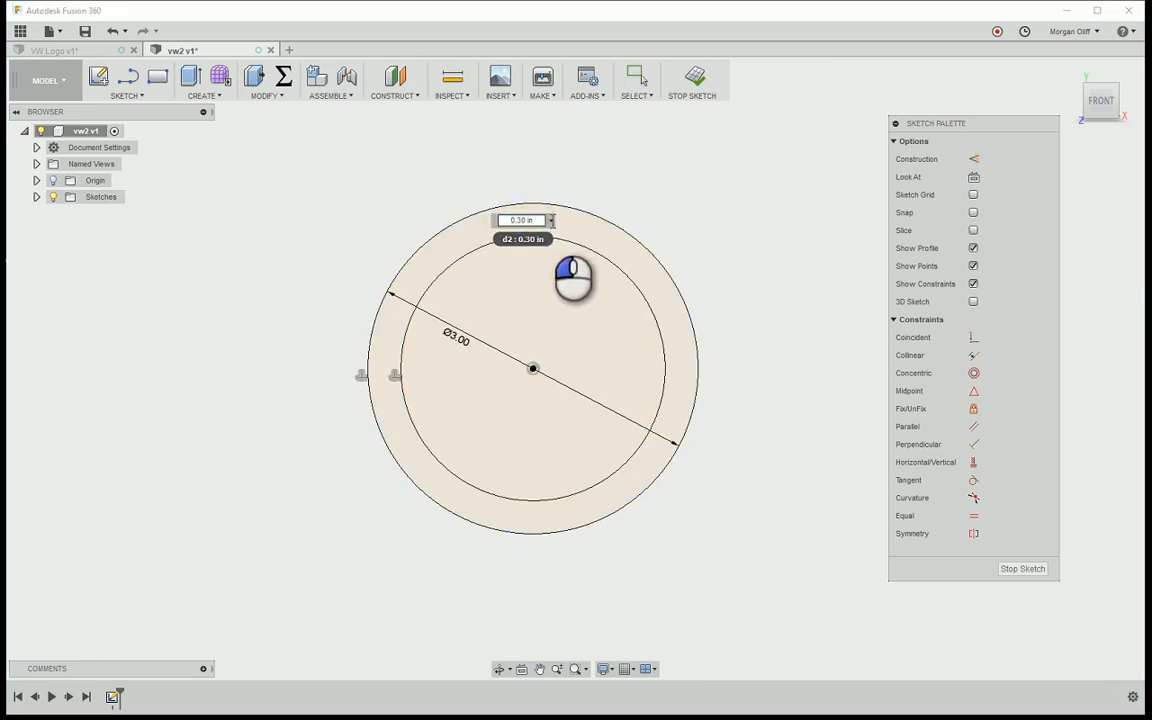
double_click(538, 220)
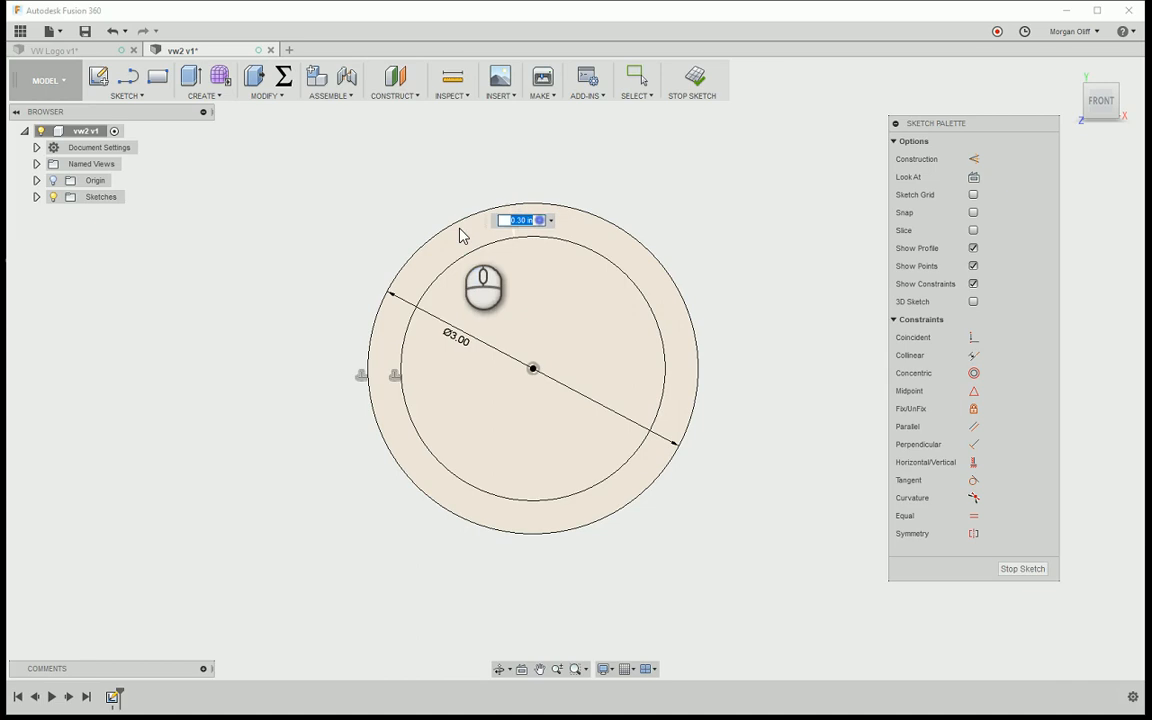
left_click(452, 340)
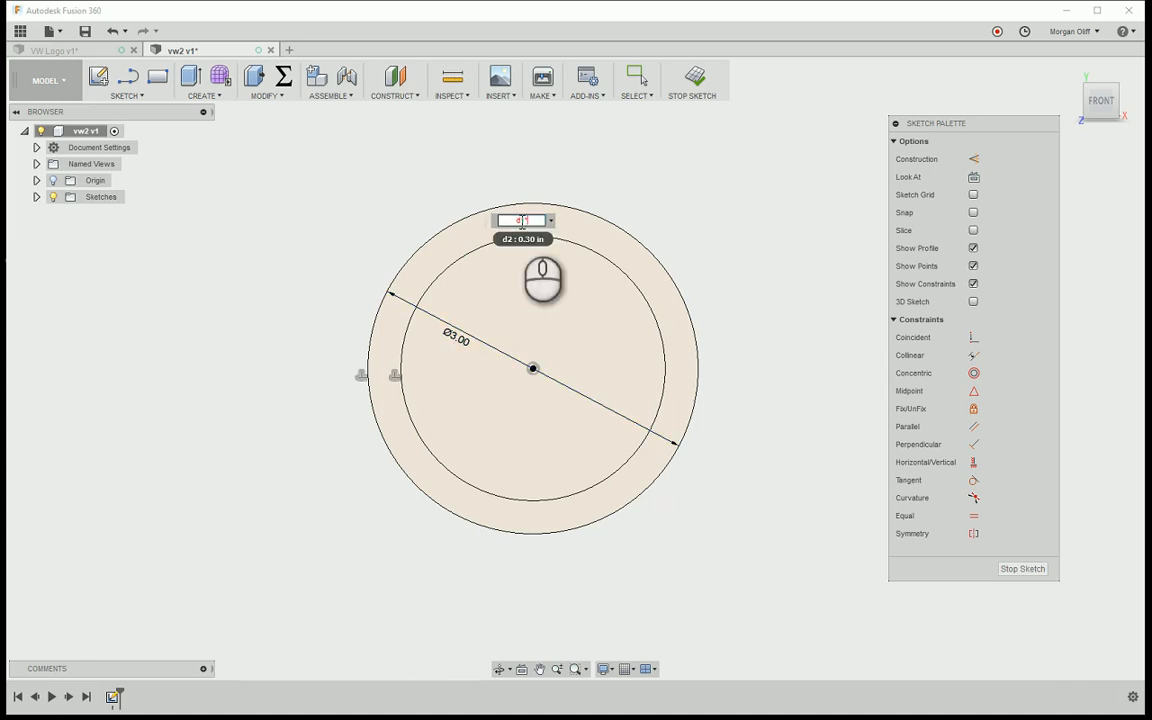
key("Return")
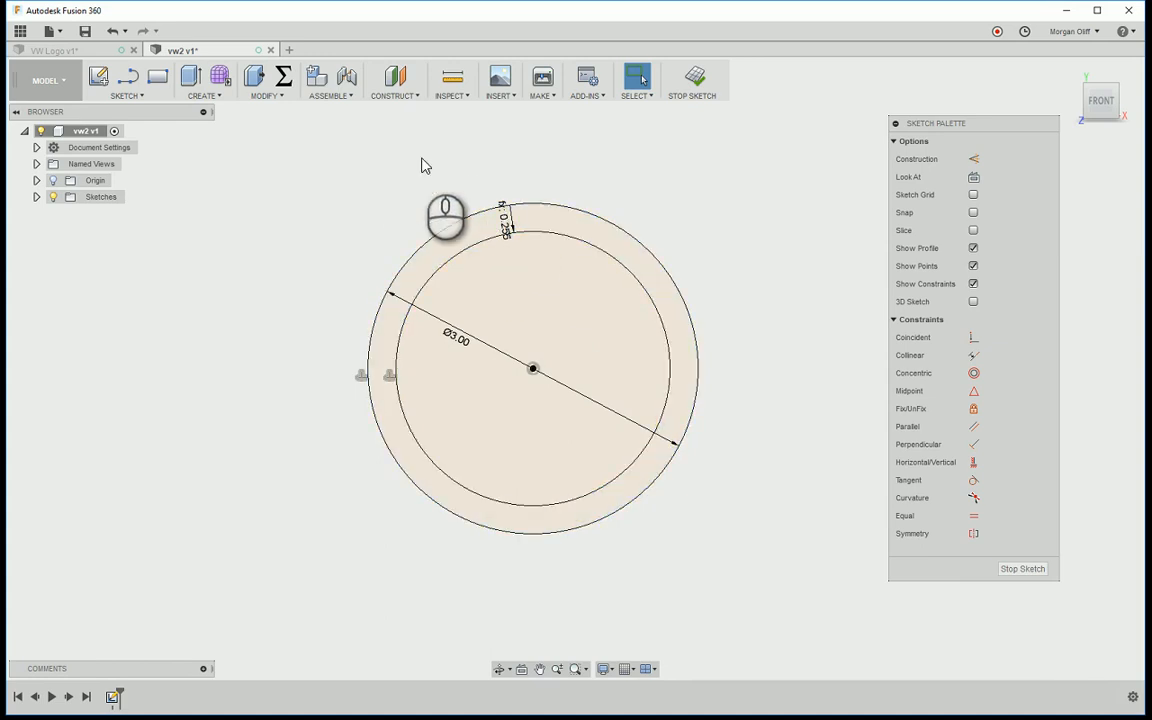
double_click(505, 226)
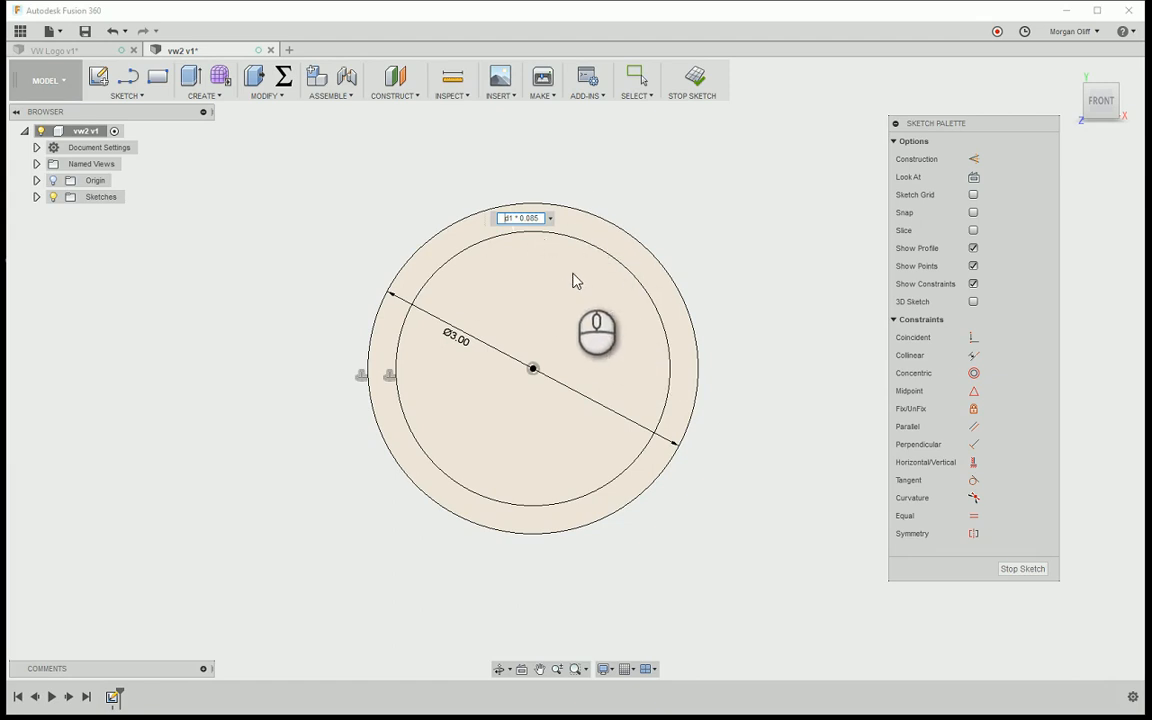
key("Return")
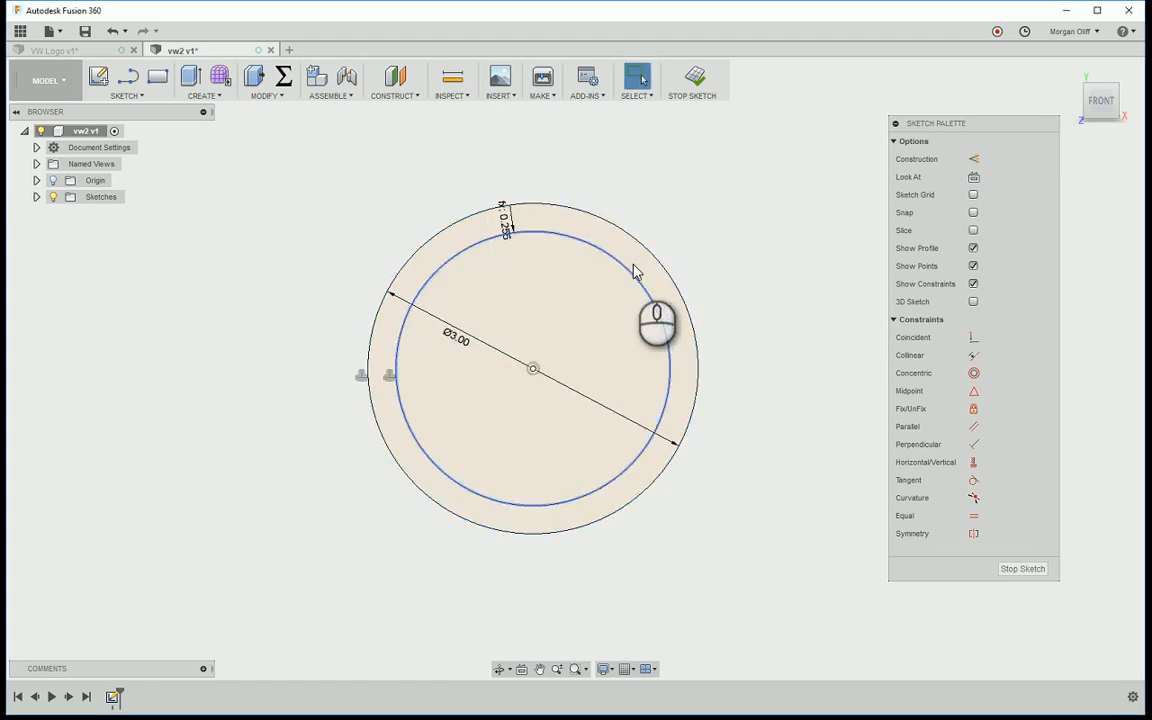
- Draw a small circle about 0.14 in in diameter between the two rings, tangent to the outer circle at its upper right
middle_click_drag(663, 205, 622, 240)
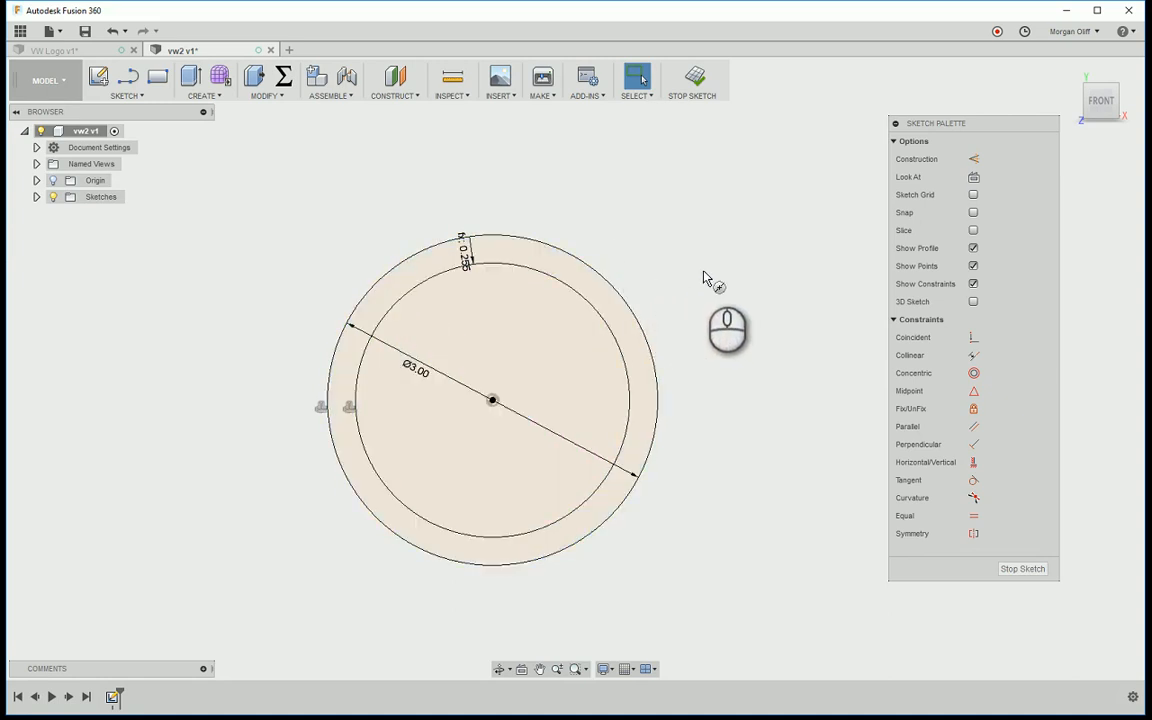
key("c")
left_click(601, 287)
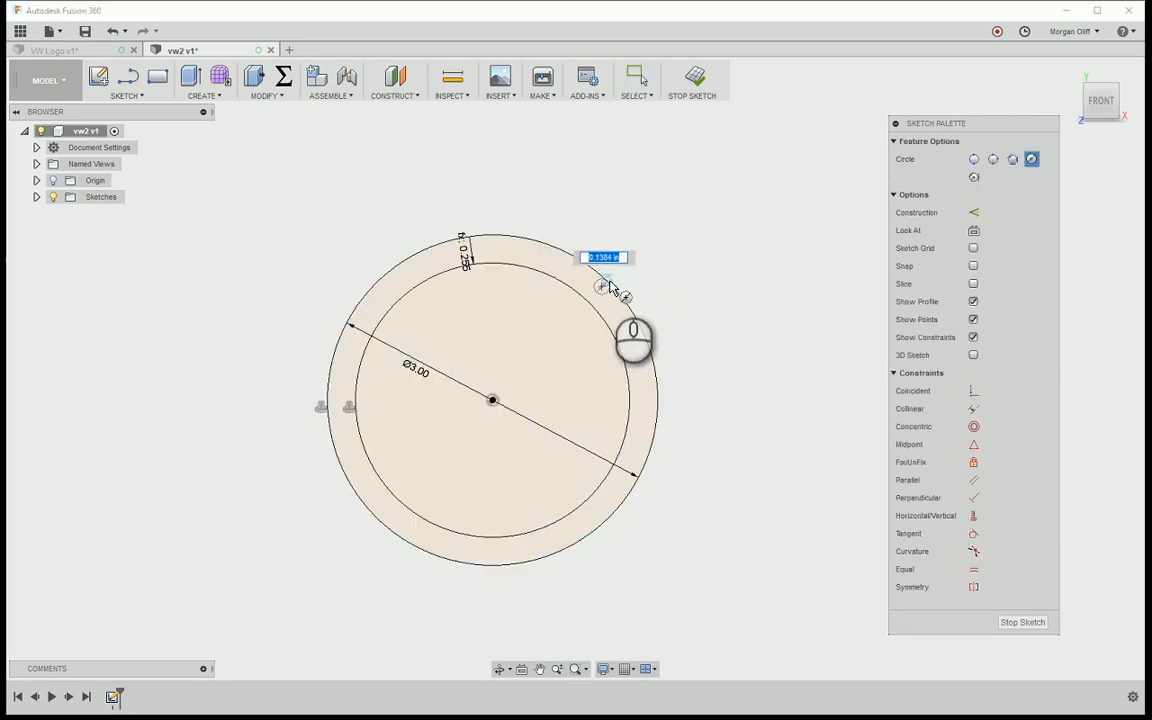
left_click(609, 283)
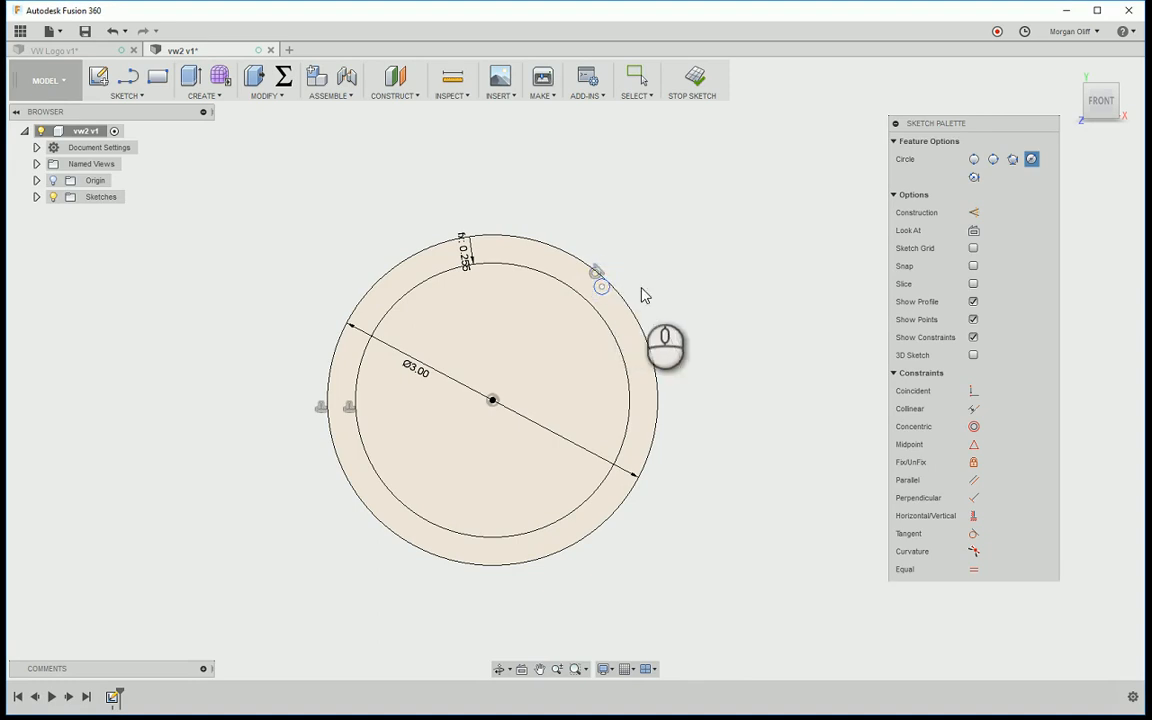
- Make the small circle tangent to the inner ring circle and delete the ring's offset dimension
key("Escape")
left_click(974, 480)
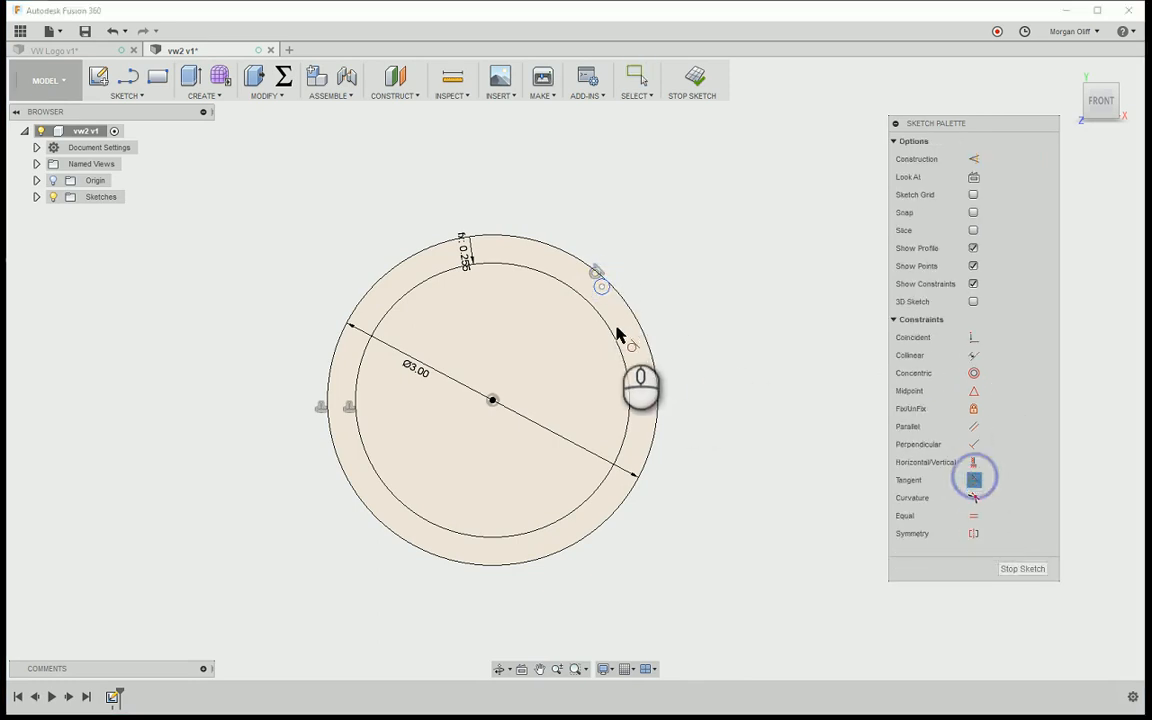
left_click(600, 285)
left_click(593, 313)
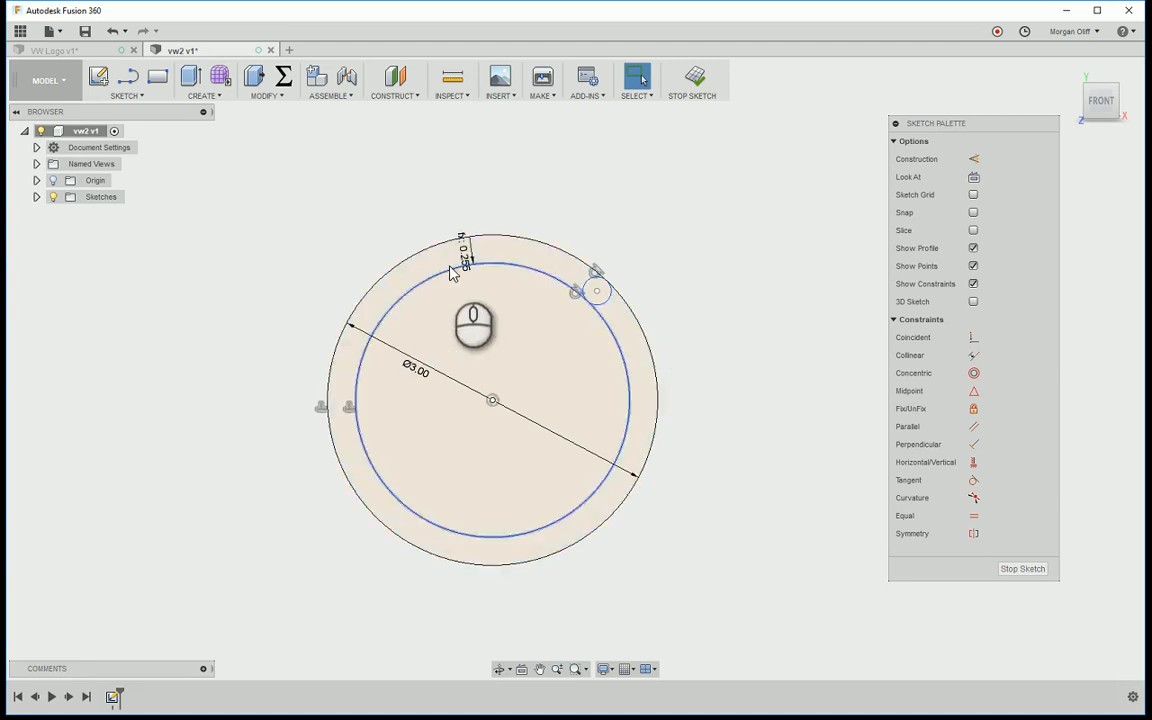
key("Delete")
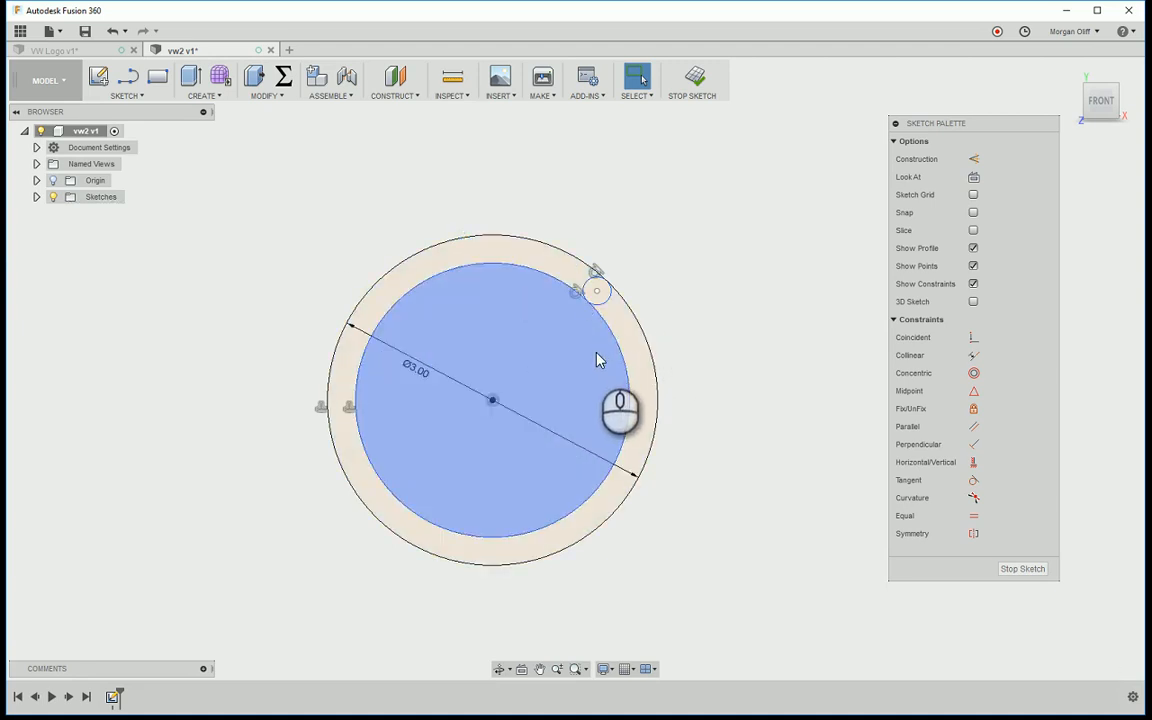
key("d")
left_click(607, 301)
left_click(660, 230)
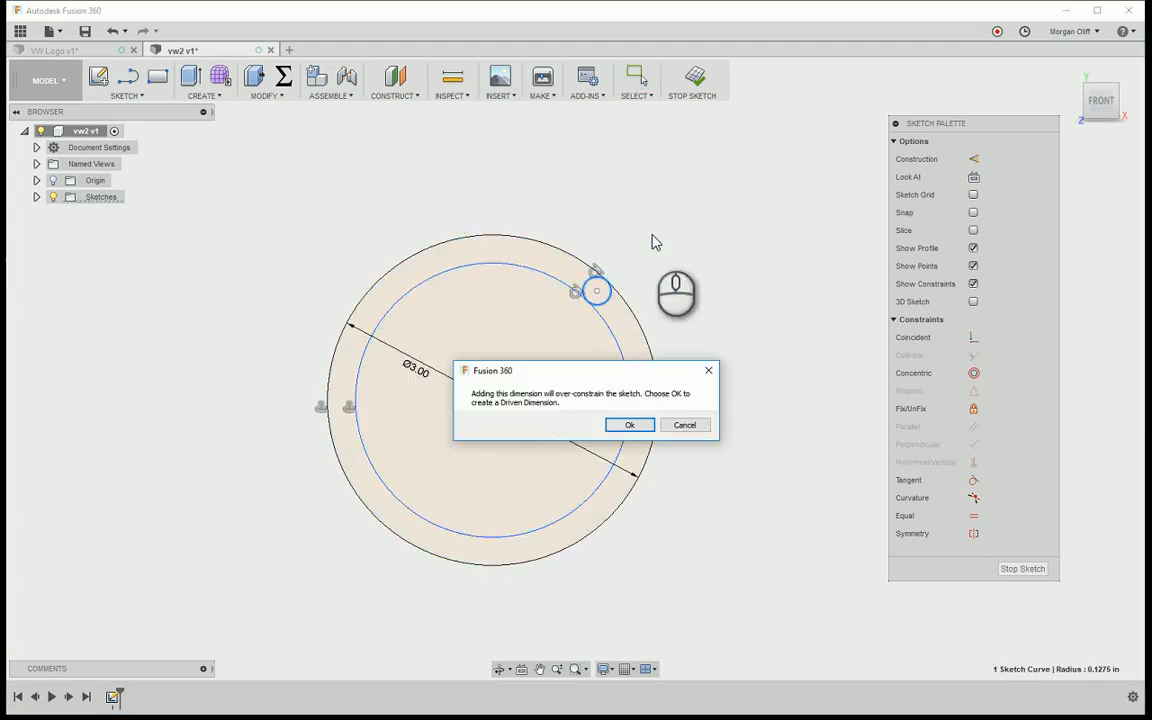
left_click(688, 425)
key("Escape")
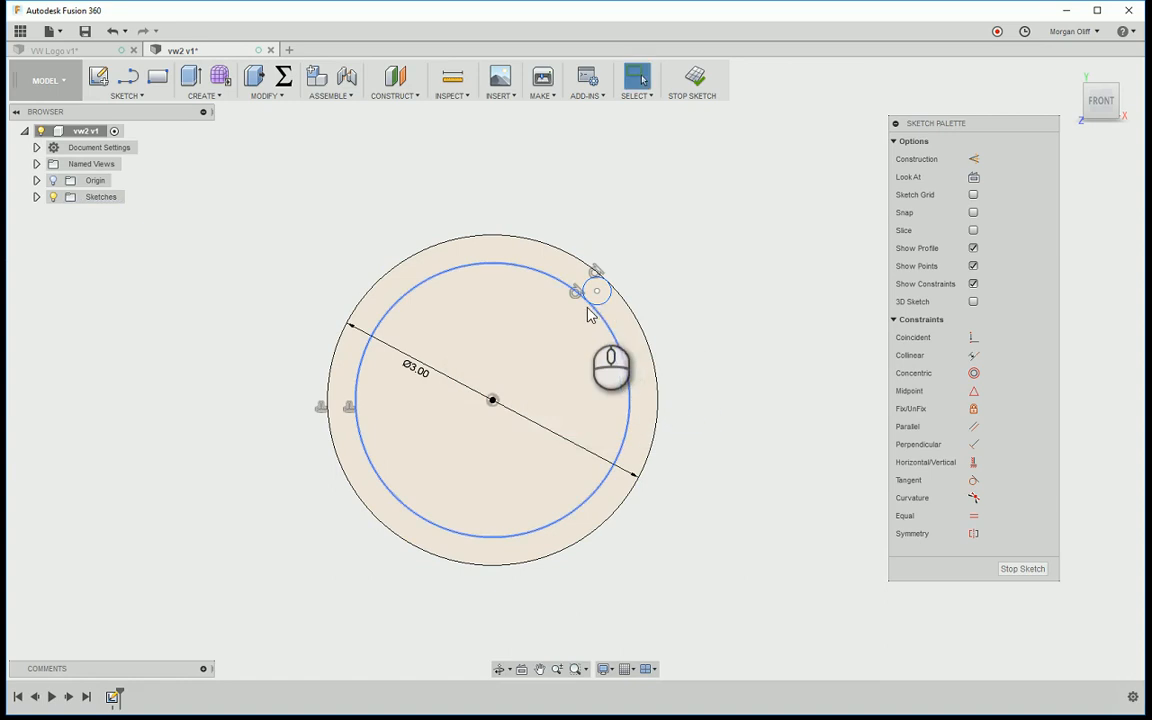
- Shrink the inner ring circle freehand and add a driven diameter dimension to the small tangent circle
mouse_move(520, 276)
left_mouse_down()
mouse_move(514, 262)
mouse_move(514, 288)
mouse_move(512, 276)
left_mouse_up()
key("d")
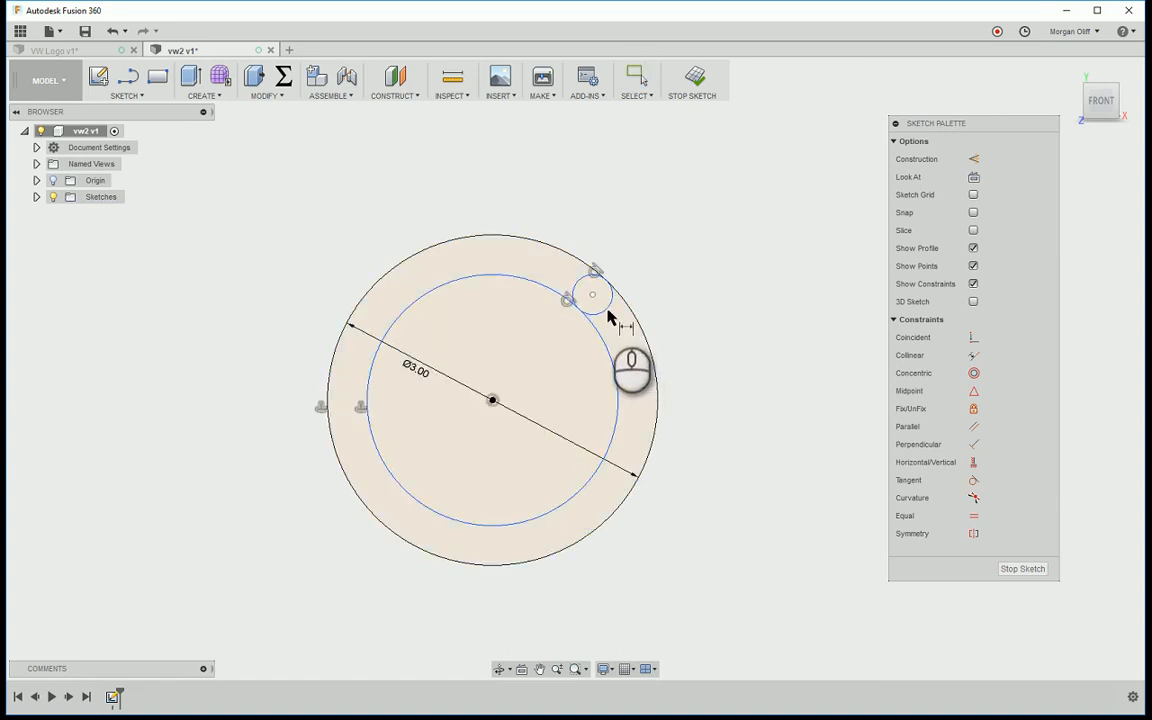
left_click(609, 304)
left_click(652, 252)
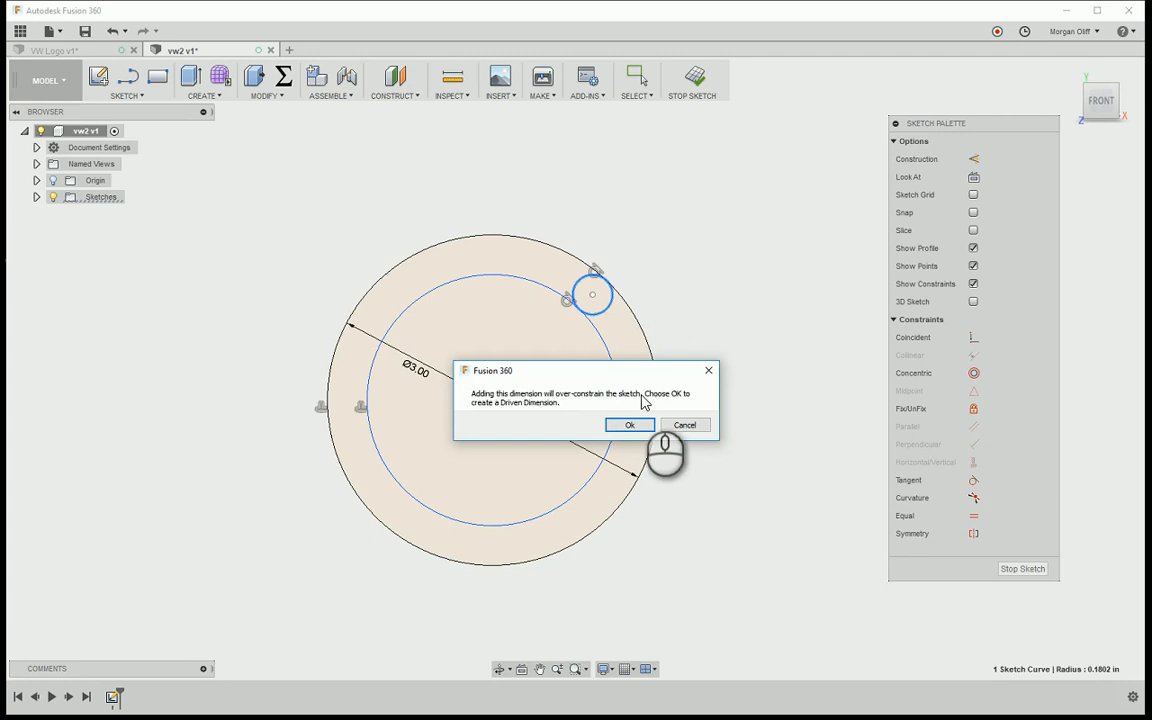
left_click(628, 424)
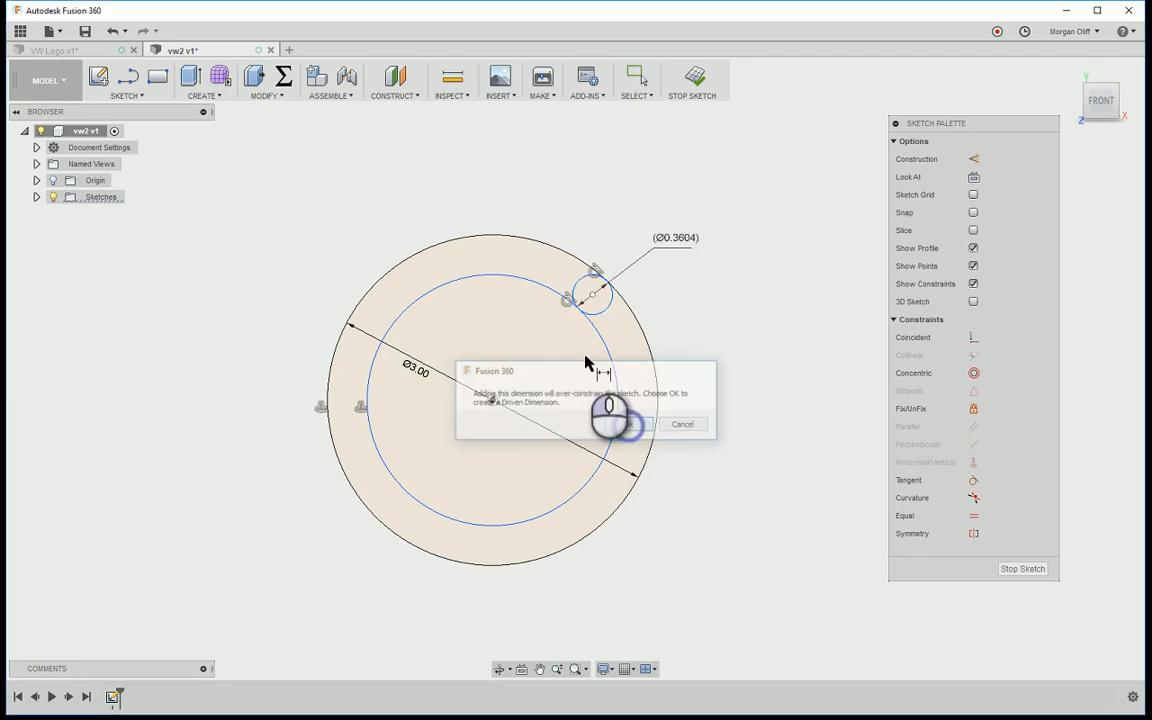
- Undo the small circle experiment, going back to the two ring circles with the original offset dimension
right_click(676, 246)
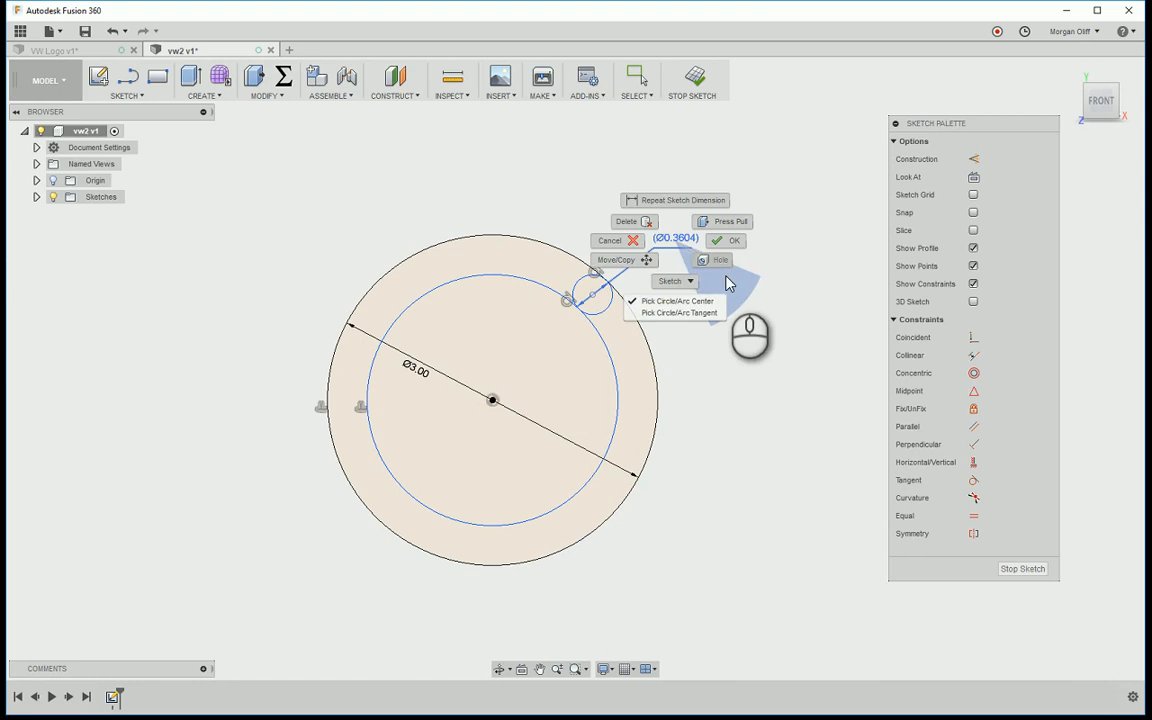
left_click(727, 284)
key("Escape")
right_click(655, 245)
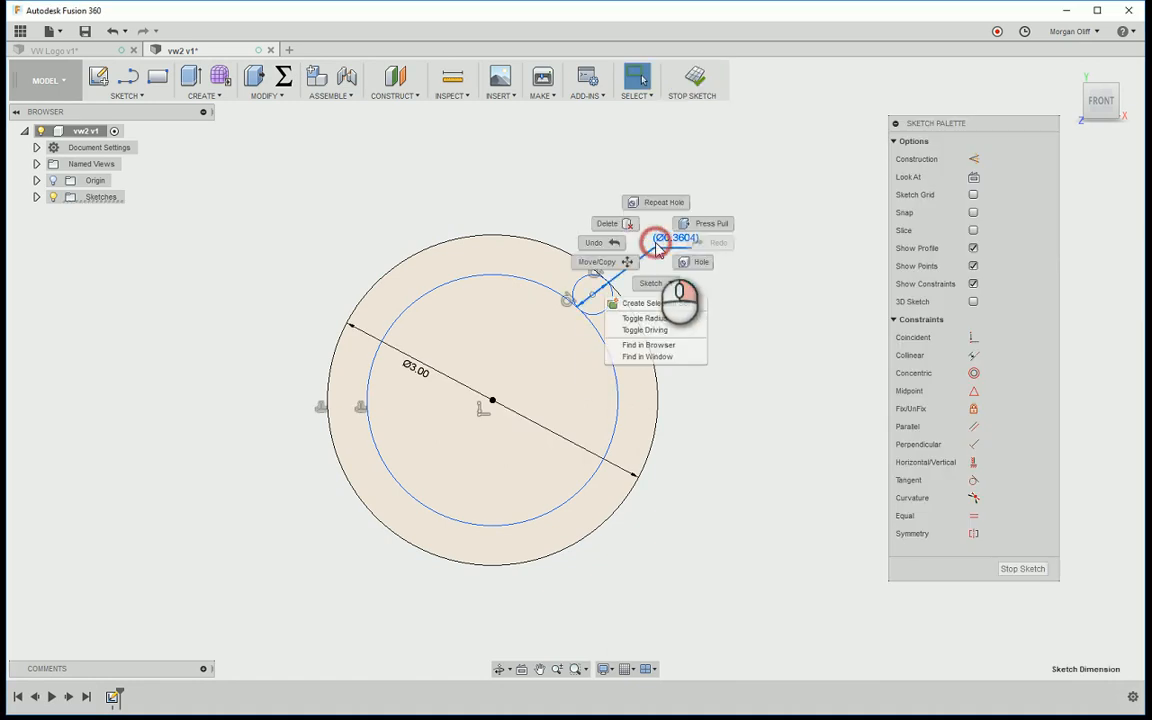
left_click(735, 311)
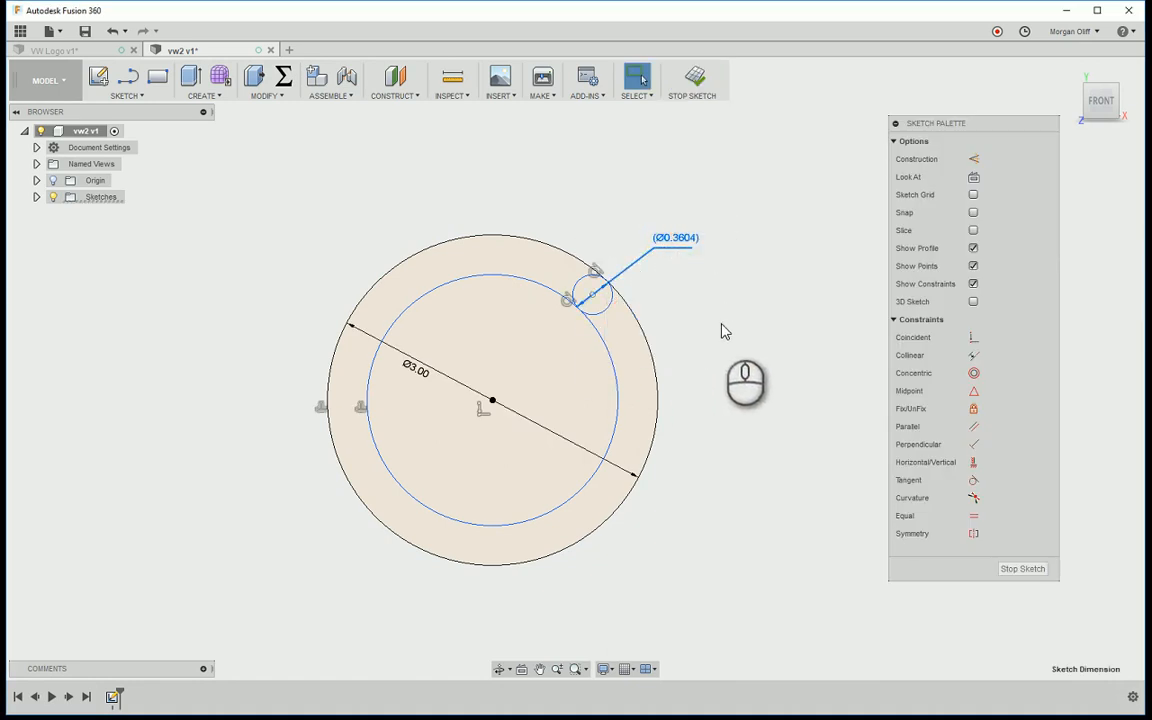
key("ctrl+z")
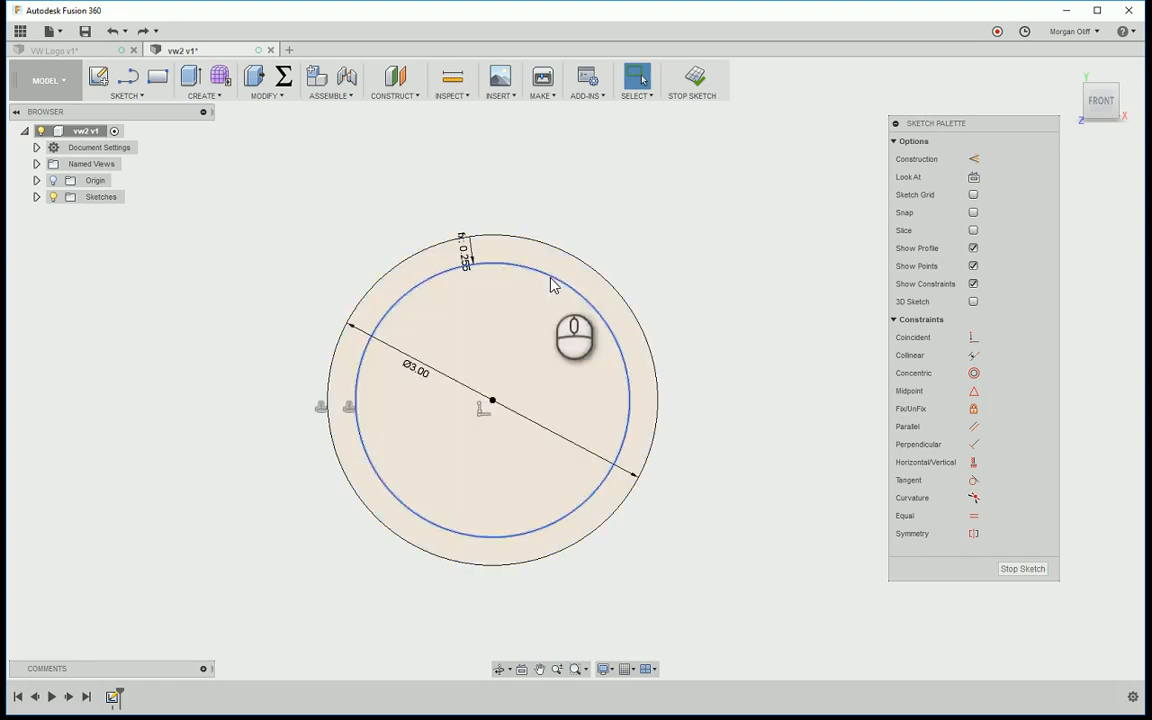
- Draw two crossing diagonal lines near the centre, each running from the upper to the opposite lower side of the outer circle
key("l")
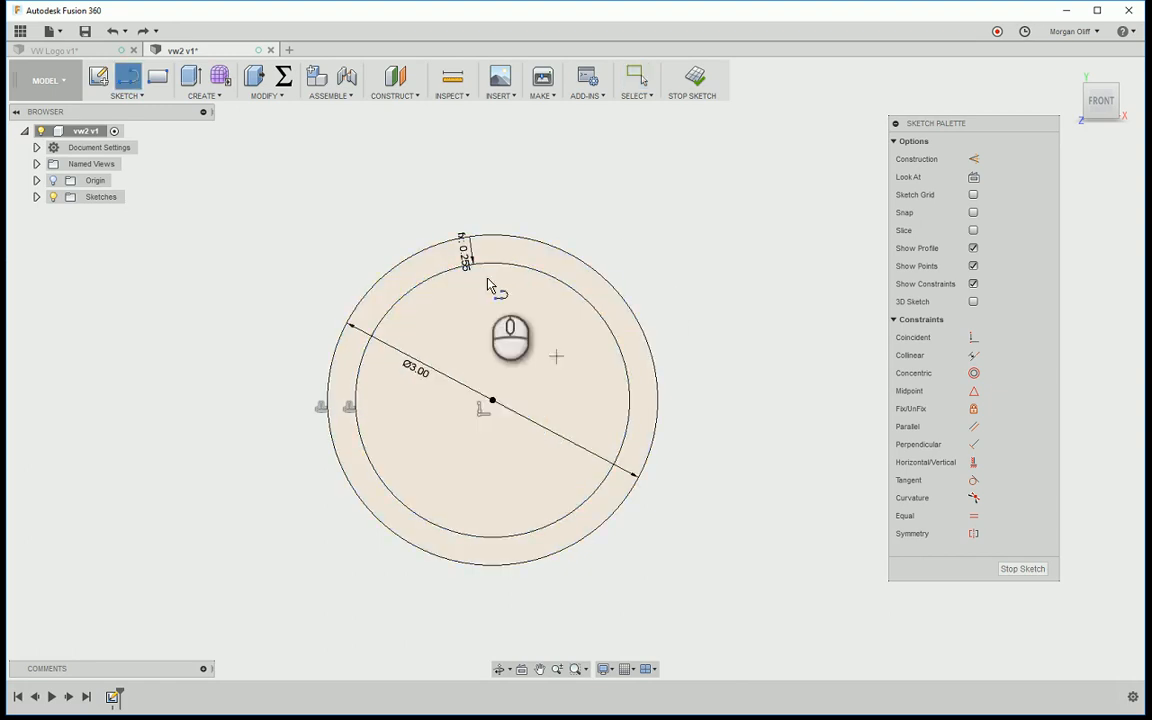
left_click(396, 266)
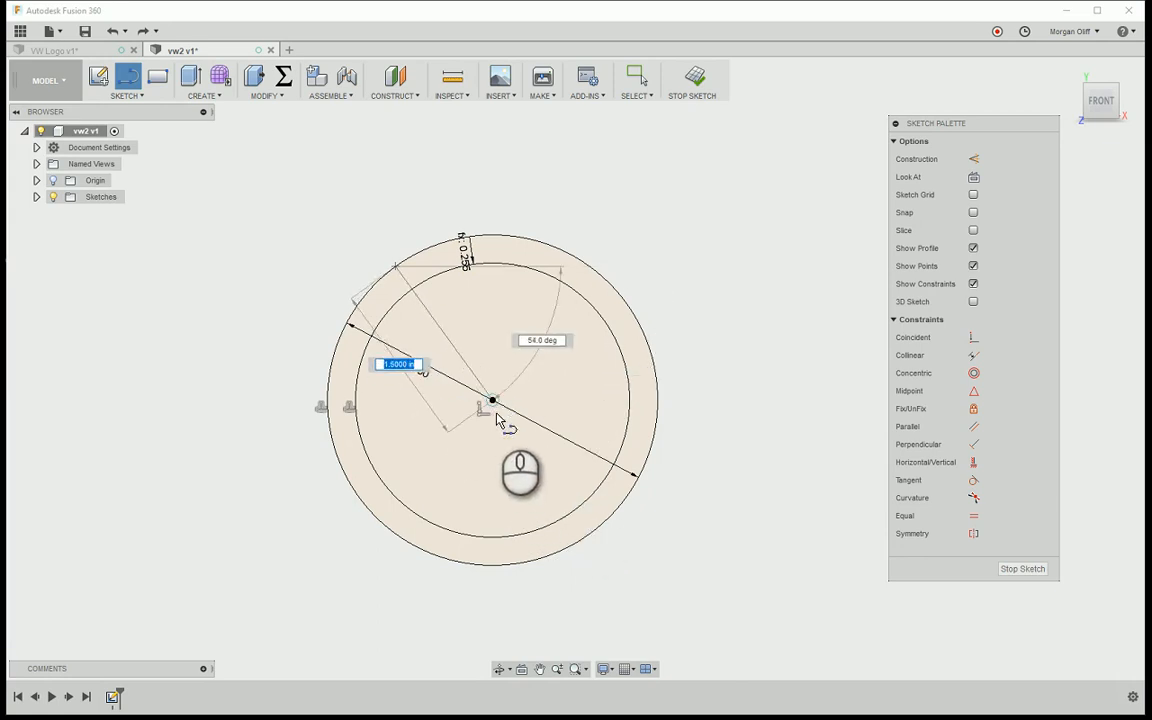
left_click(592, 535)
key("Escape")
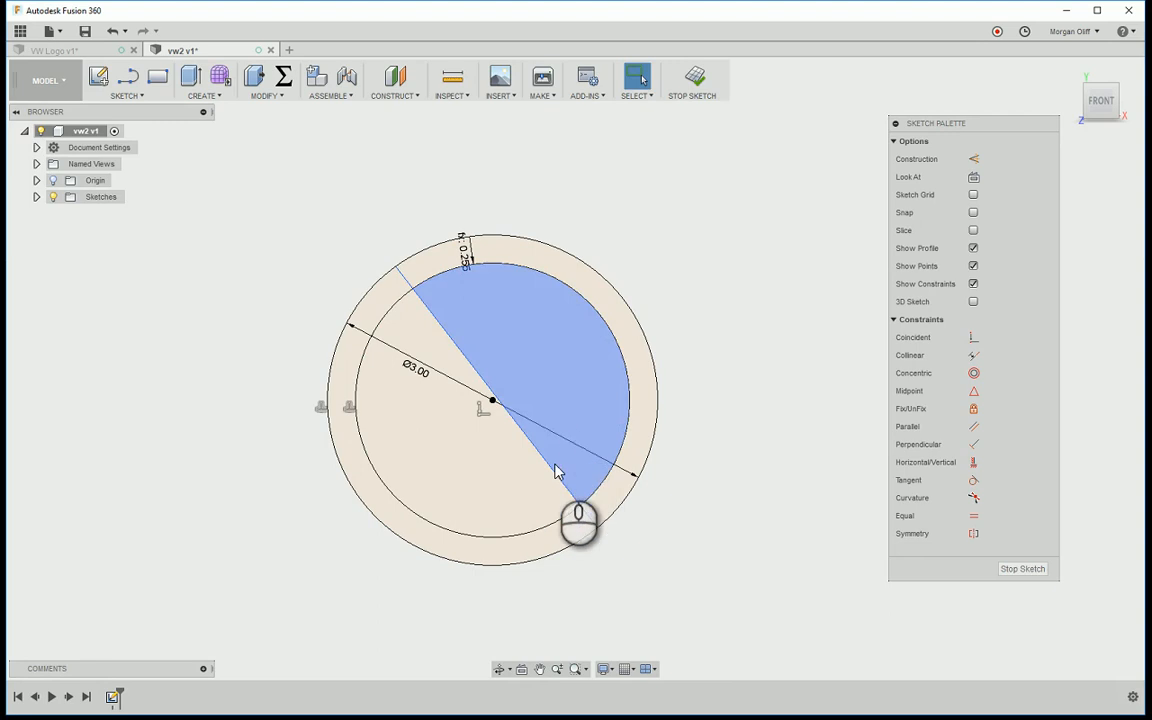
key("l")
left_click(582, 262)
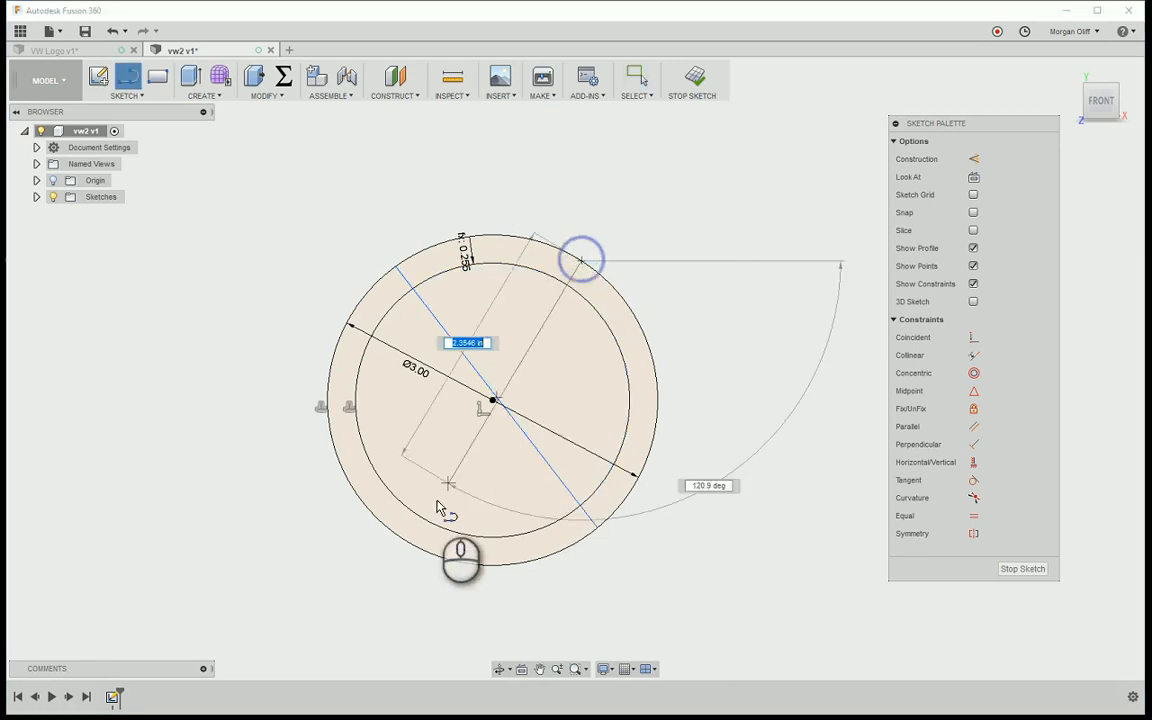
left_click(385, 525)
key("Escape")
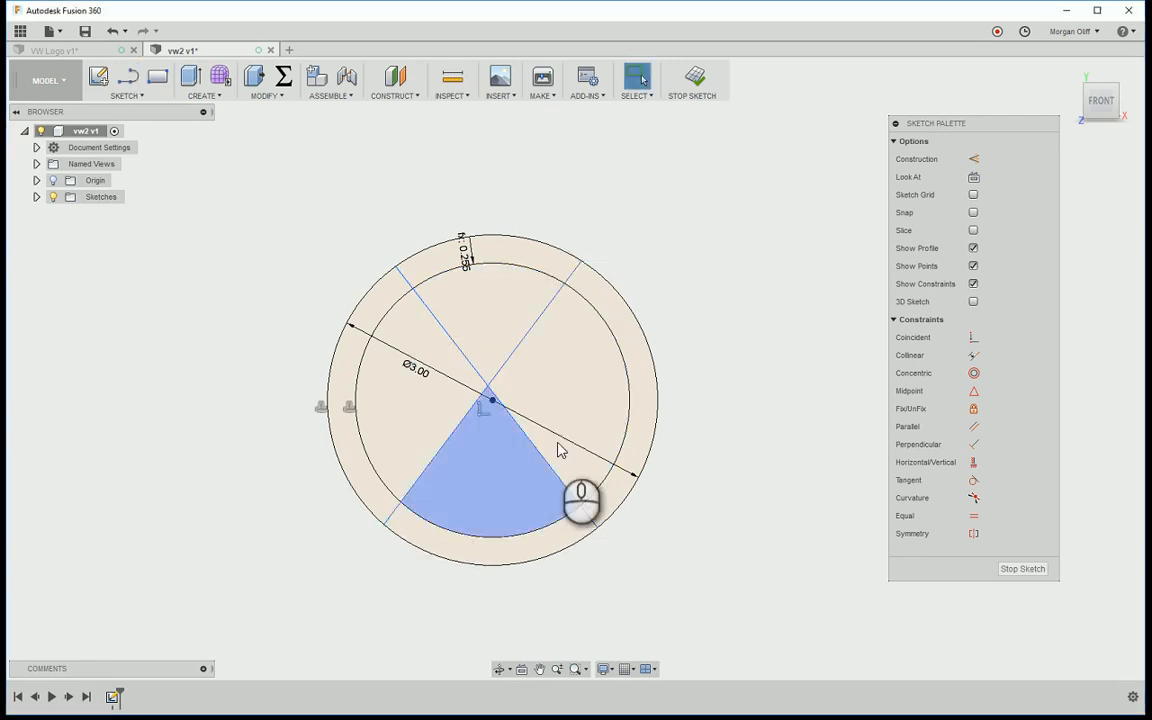
- Constrain the diagonal running from upper left to lower right to be coincident with the circles' centre
left_click(975, 336)
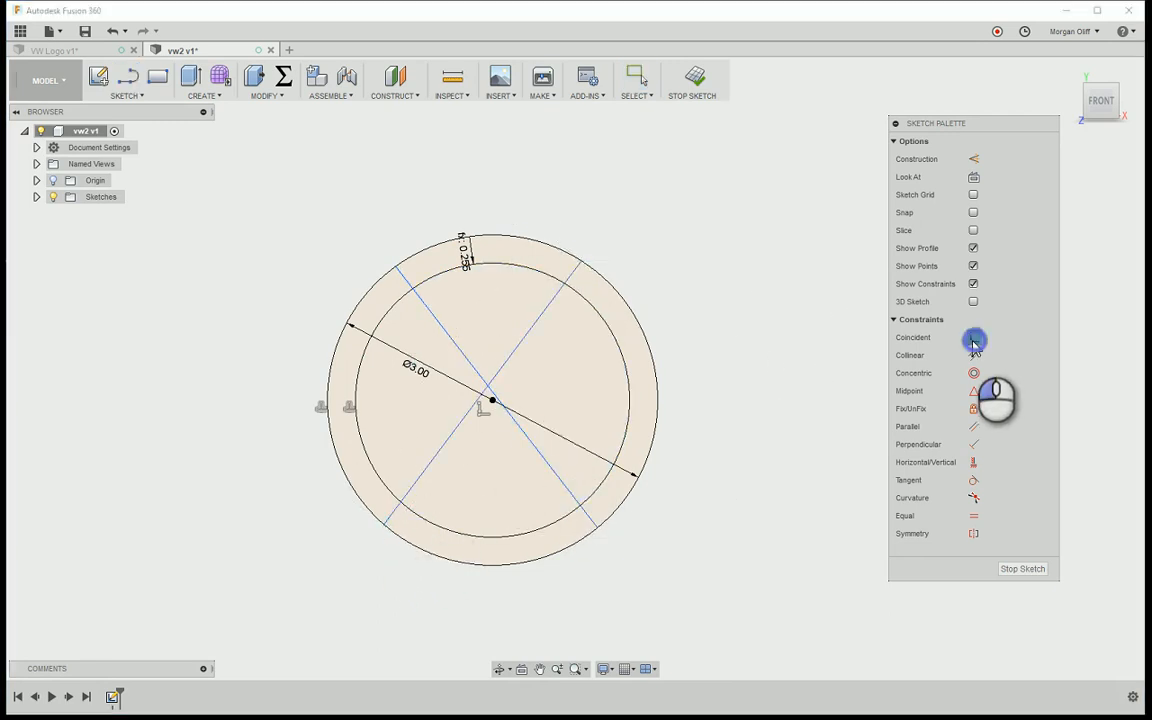
left_click(452, 333)
left_click(493, 402)
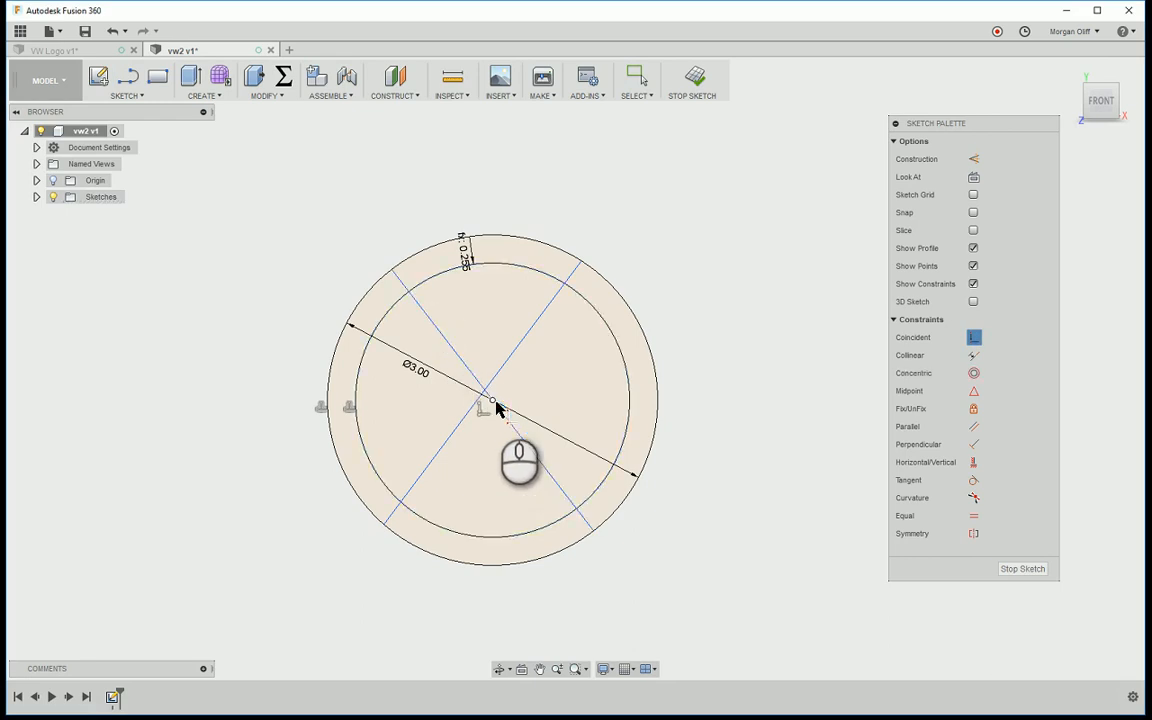
- Show the origin, project the vertical Y axis into the sketch and convert the projected line to construction geometry
key("p")
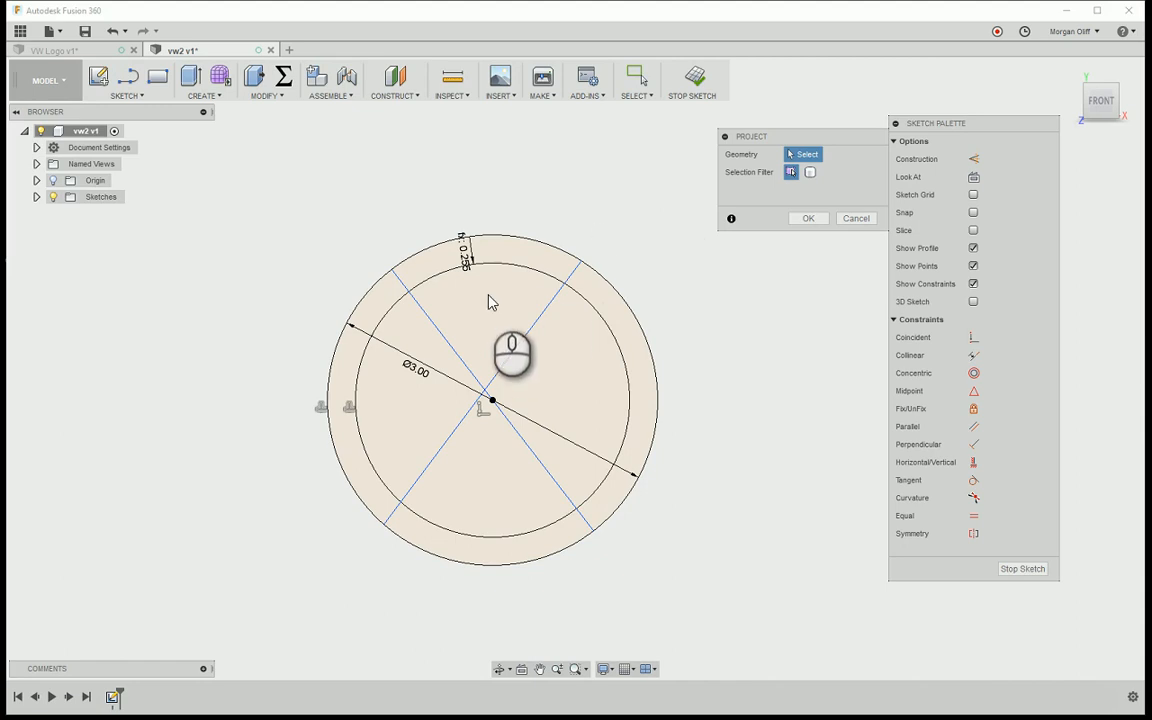
left_click(53, 181)
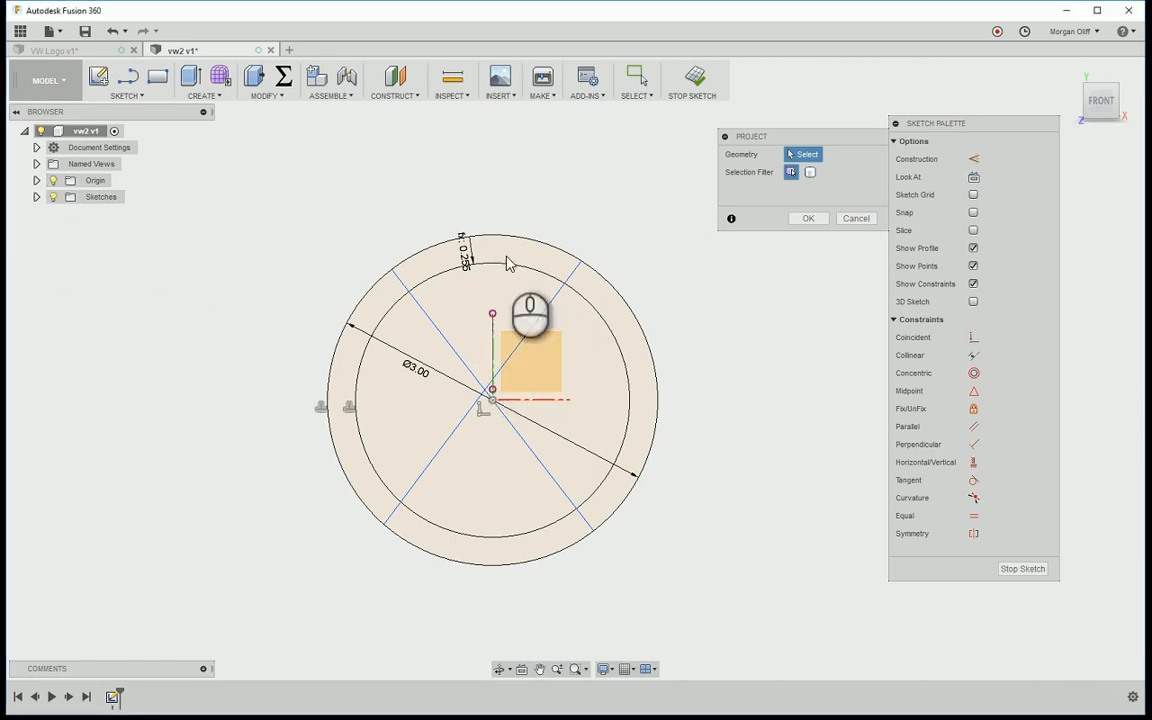
key("Escape")
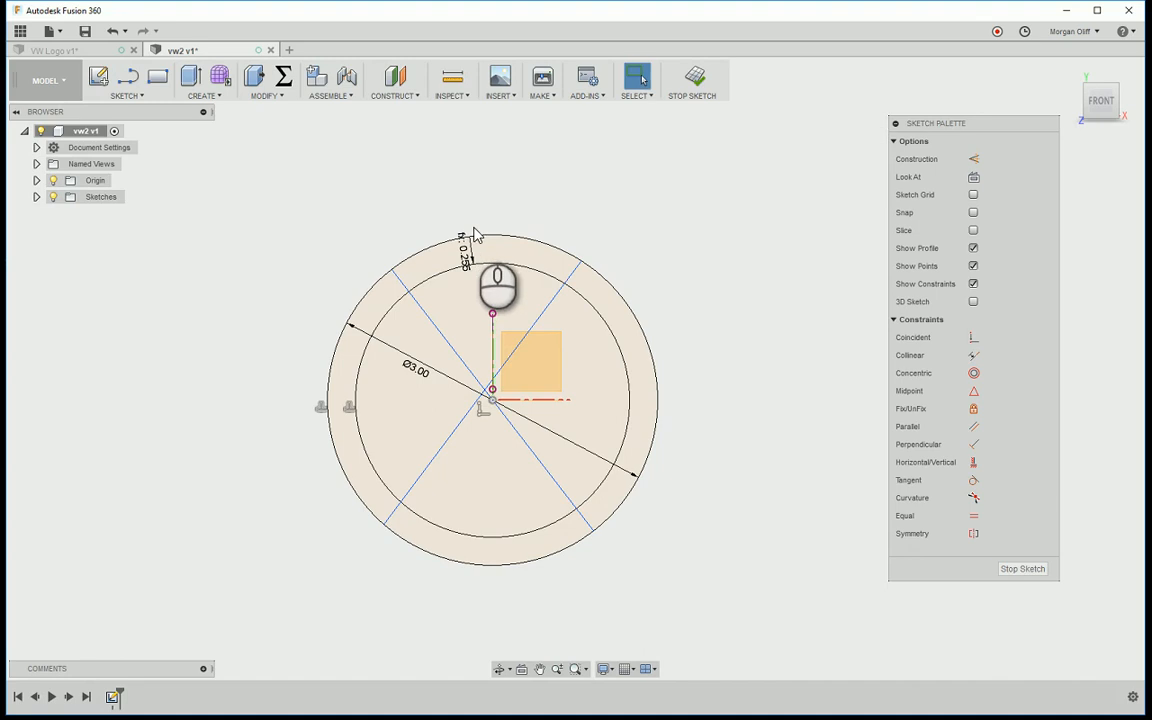
left_click(492, 314)
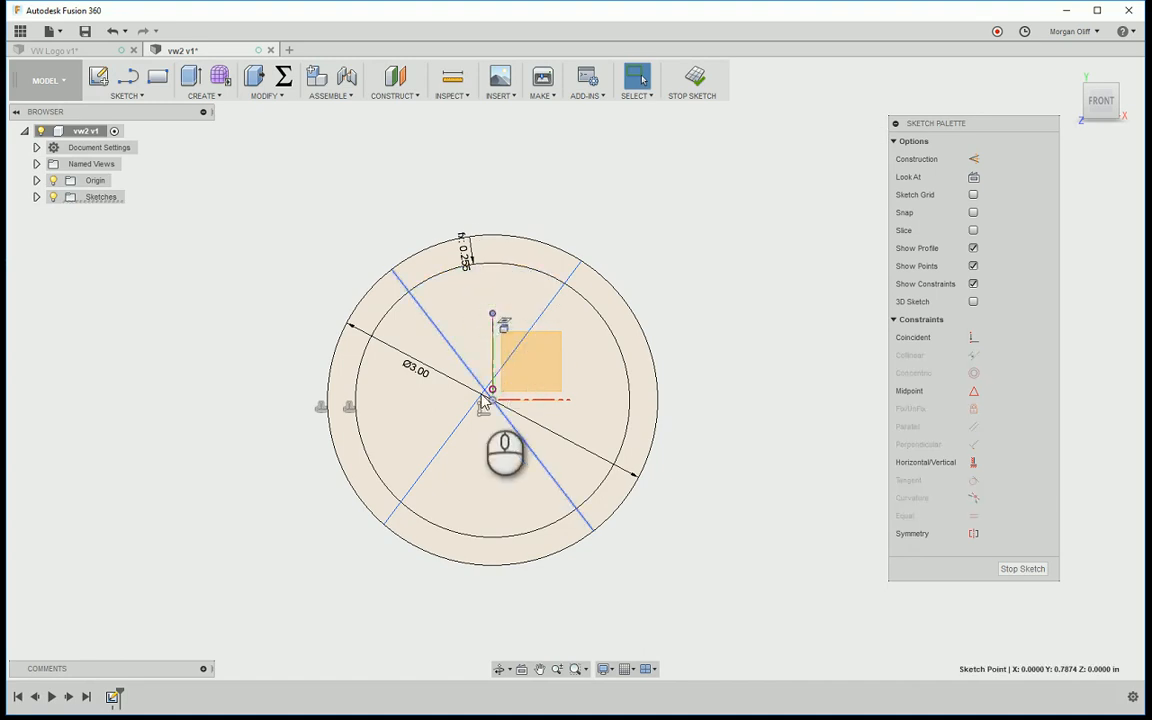
scroll(490, 350, "up", 4)
scroll(502, 268, "down", 2)
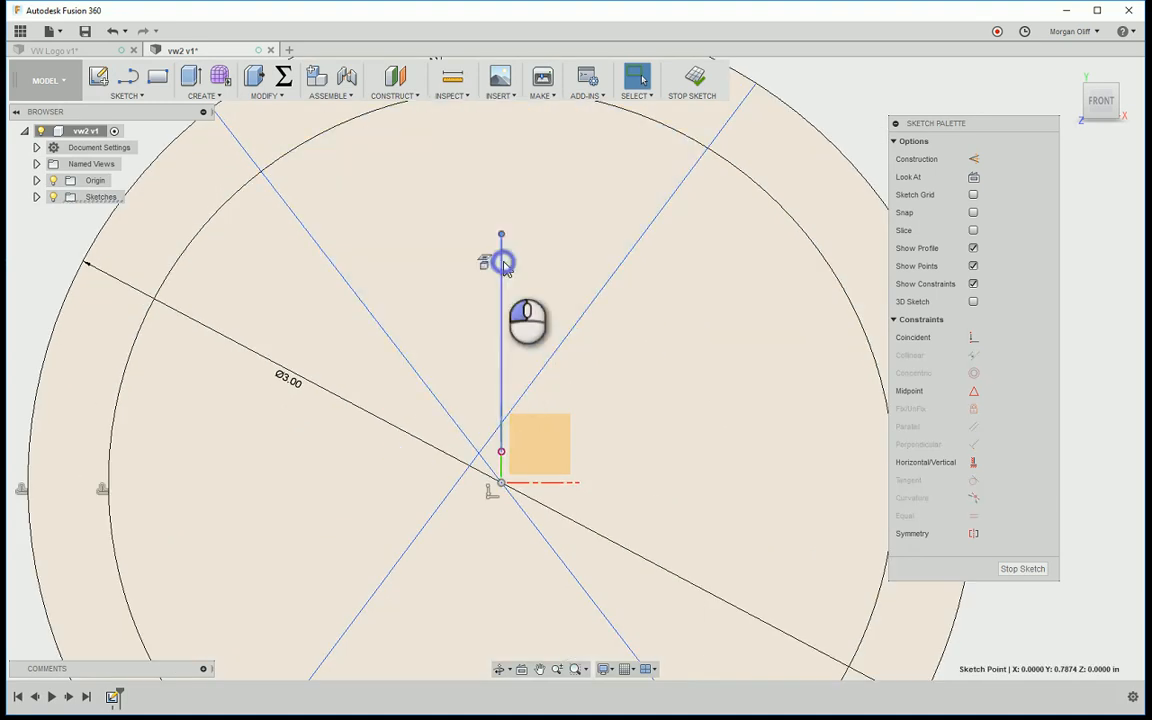
left_click(503, 266)
key("x")
scroll(441, 296, "down", 1)
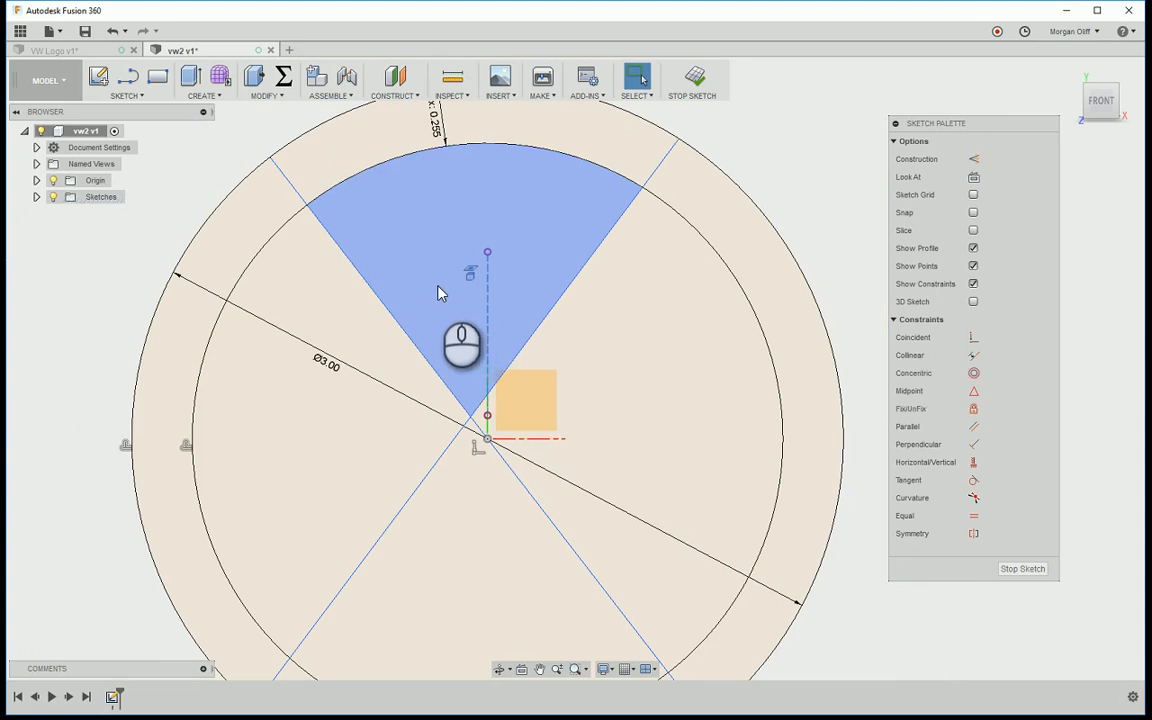
- Make the two diagonal lines symmetric about the vertical construction line
left_click(973, 533)
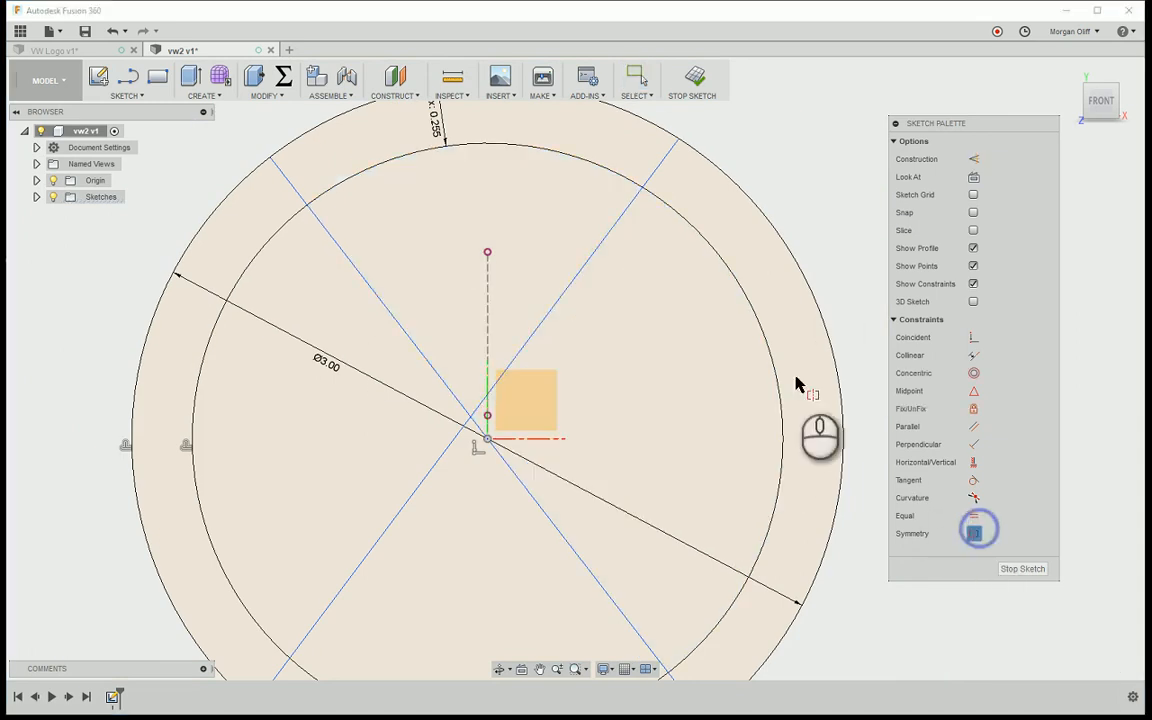
left_click(386, 306)
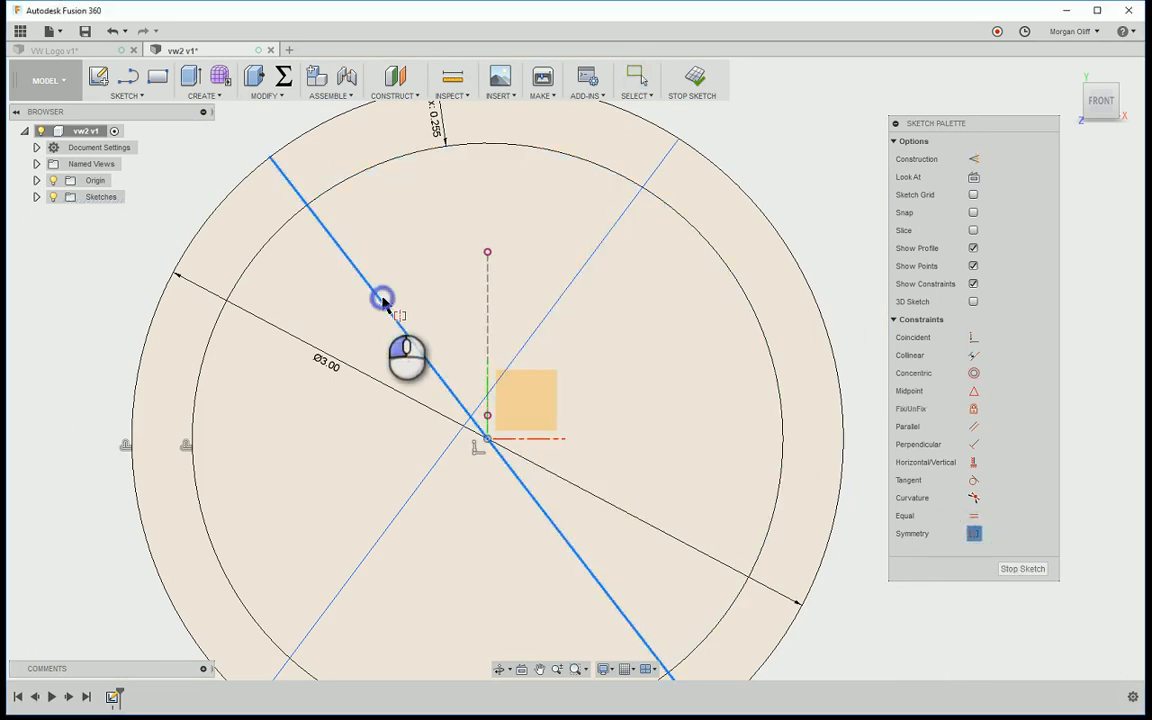
left_click(561, 291)
left_click(487, 279)
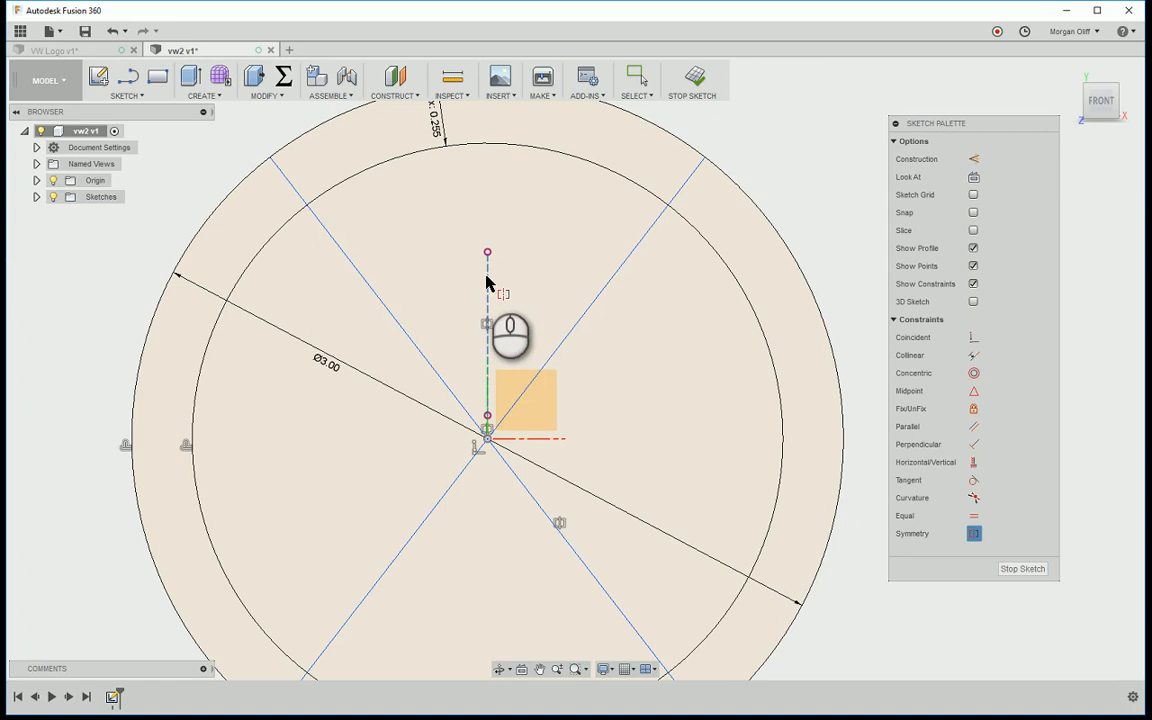
key("Escape")
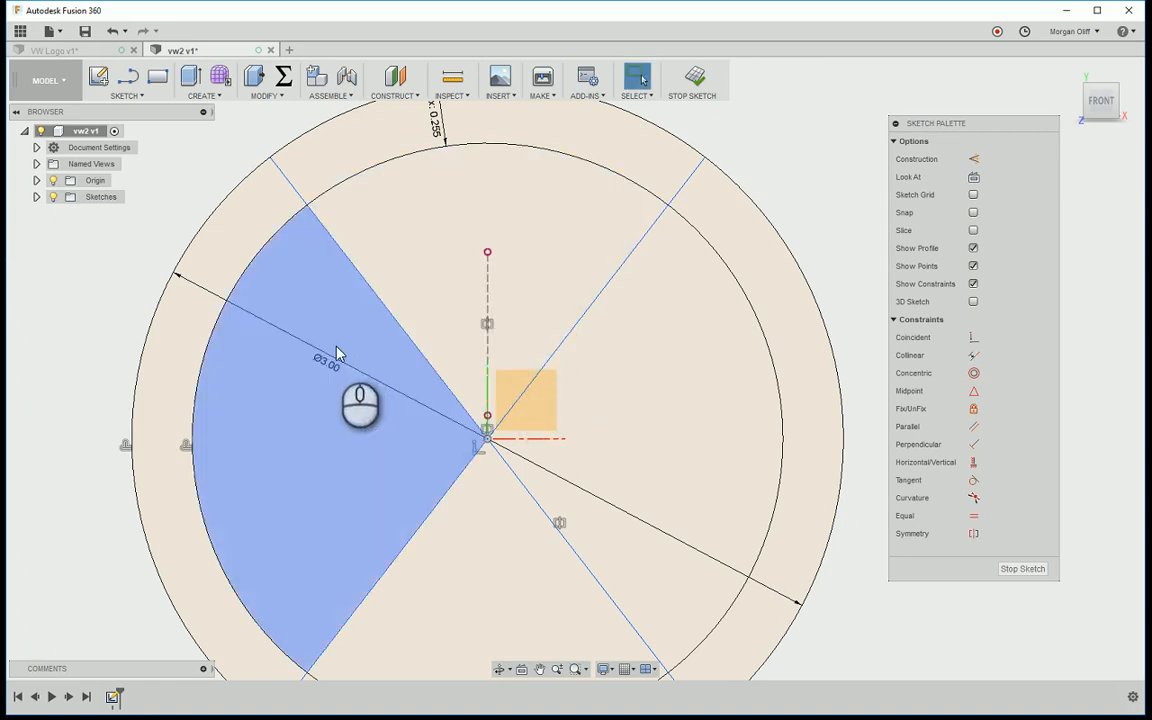
- Dimension the angle between the vertical construction line and the upper-left diagonal as 24 degrees
left_click(487, 296)
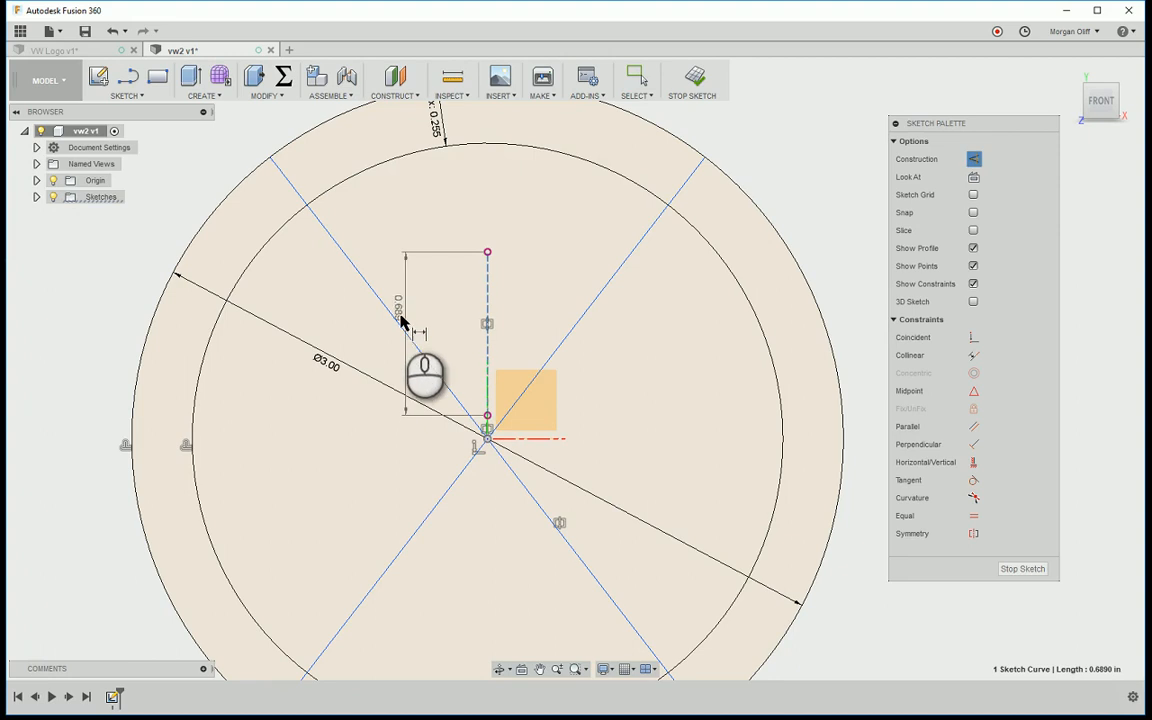
left_click(399, 321)
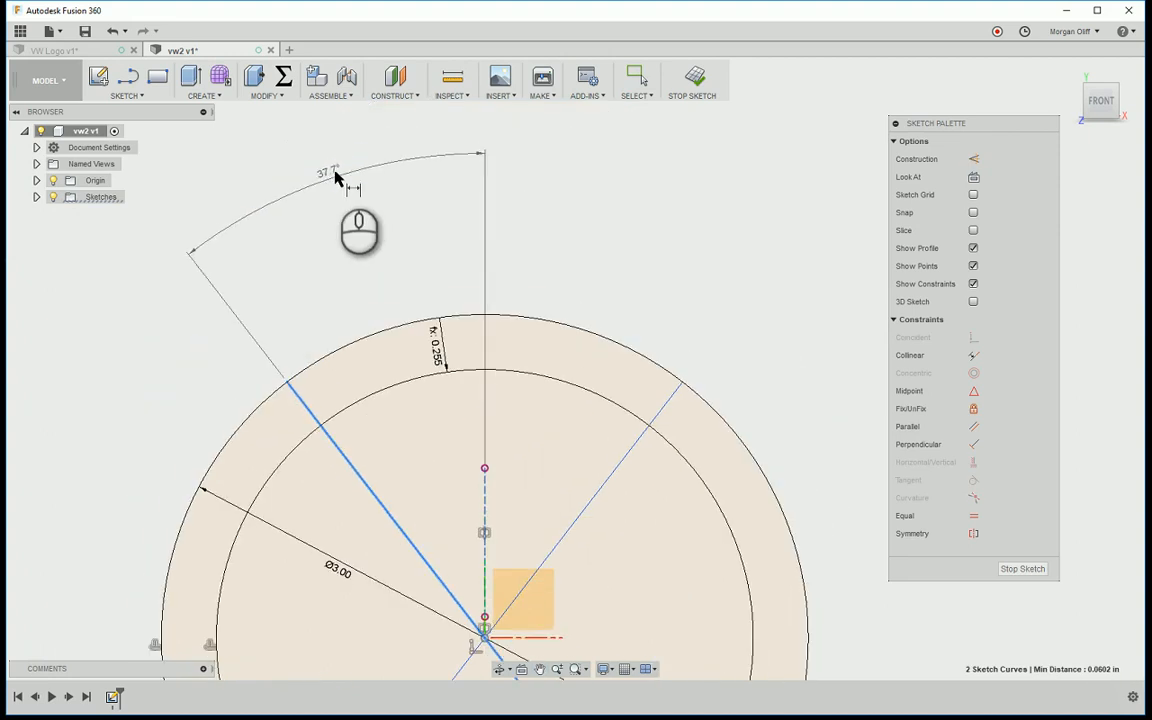
left_click(345, 170)
key("Return")
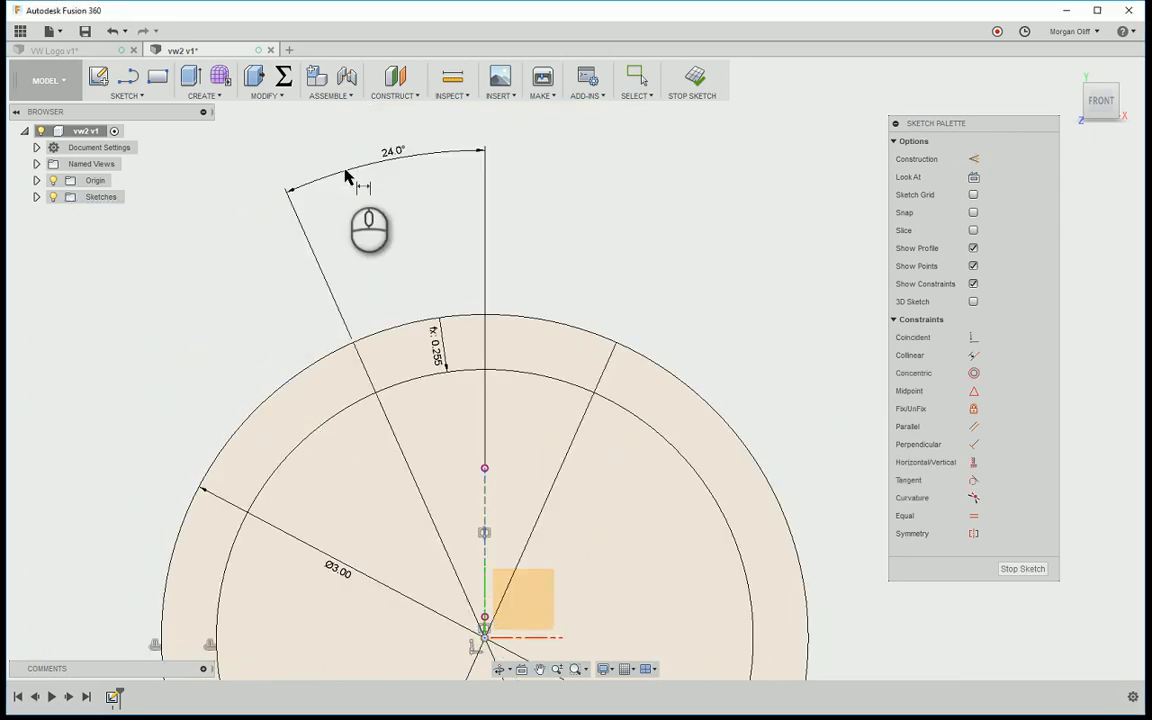
scroll(473, 419, "down", 3)
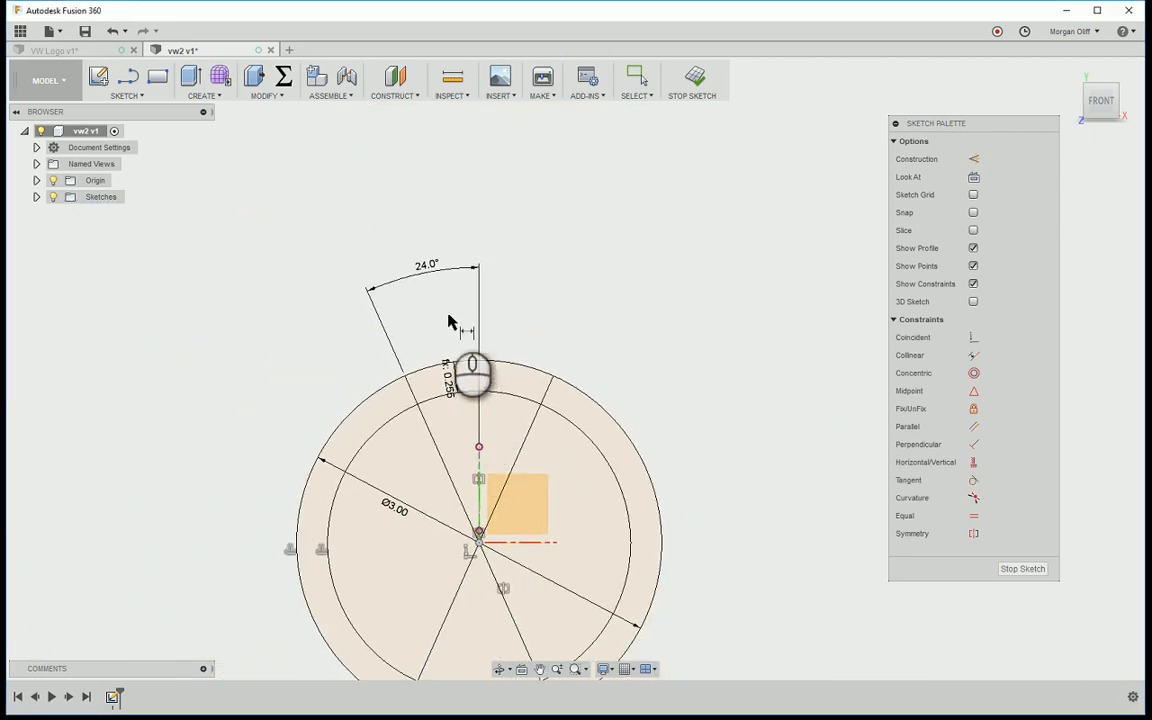
key("Escape")
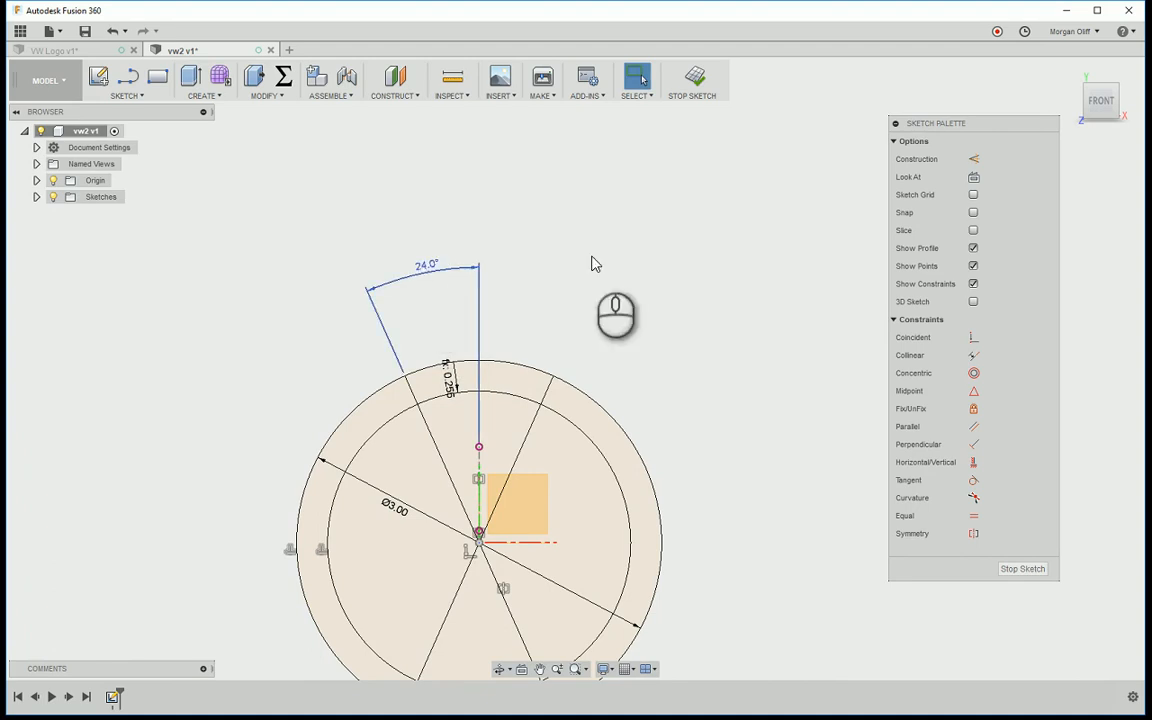
left_click(543, 398)
left_click(560, 268)
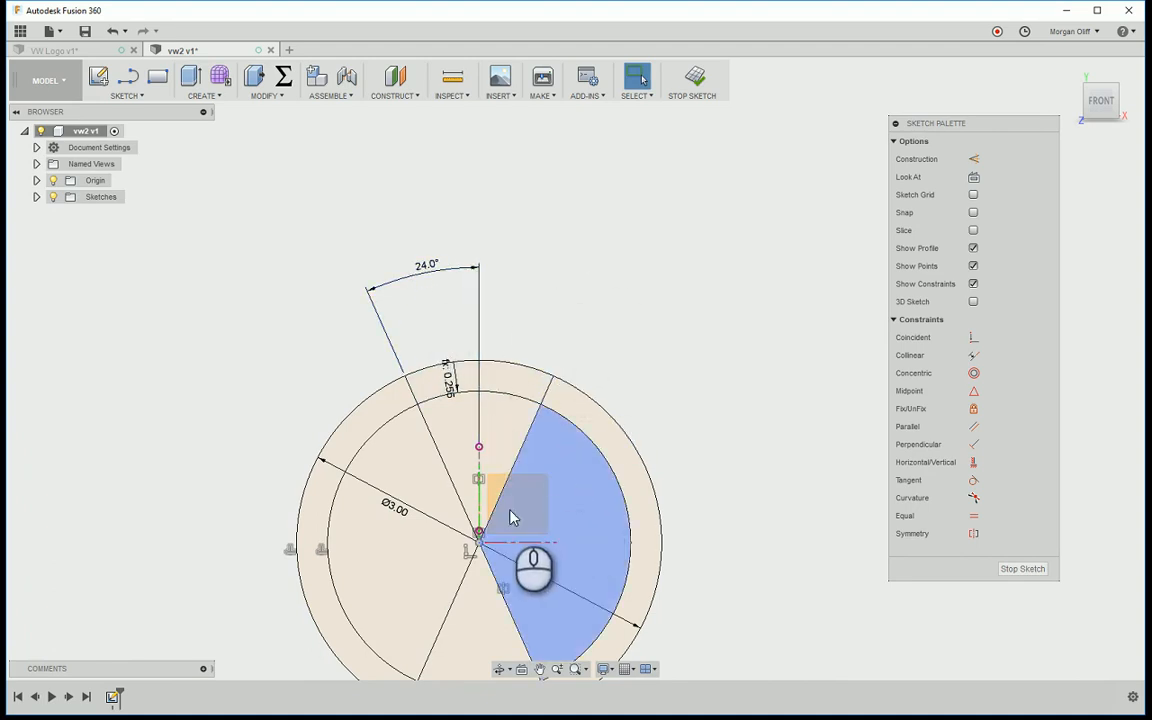
- Convert both concentric circles and both diagonal lines to construction geometry
middle_click_drag(460, 522, 471, 370)
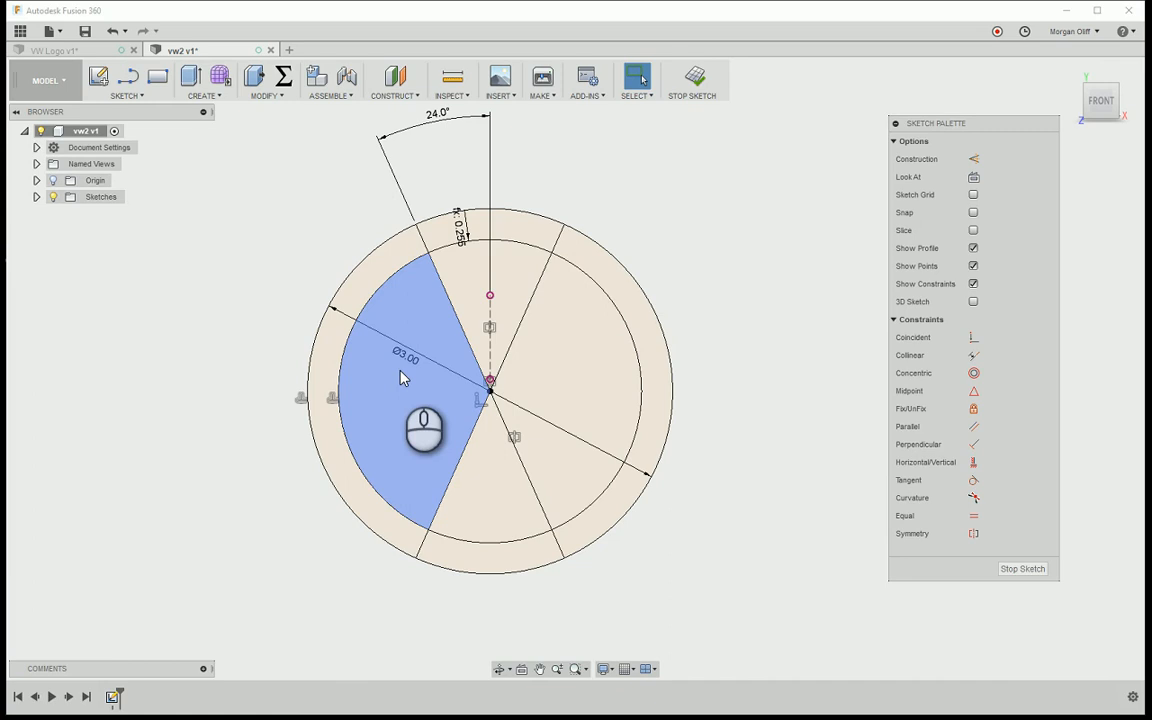
left_click(673, 409)
key("x")
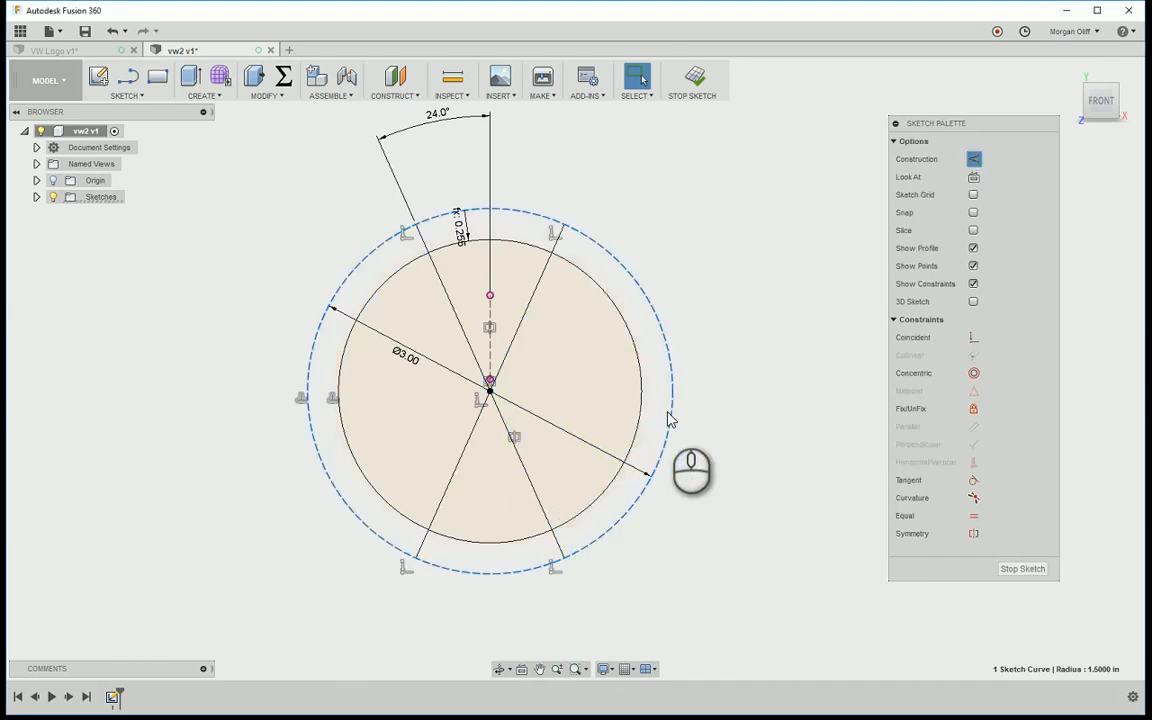
left_click(641, 384)
key("x")
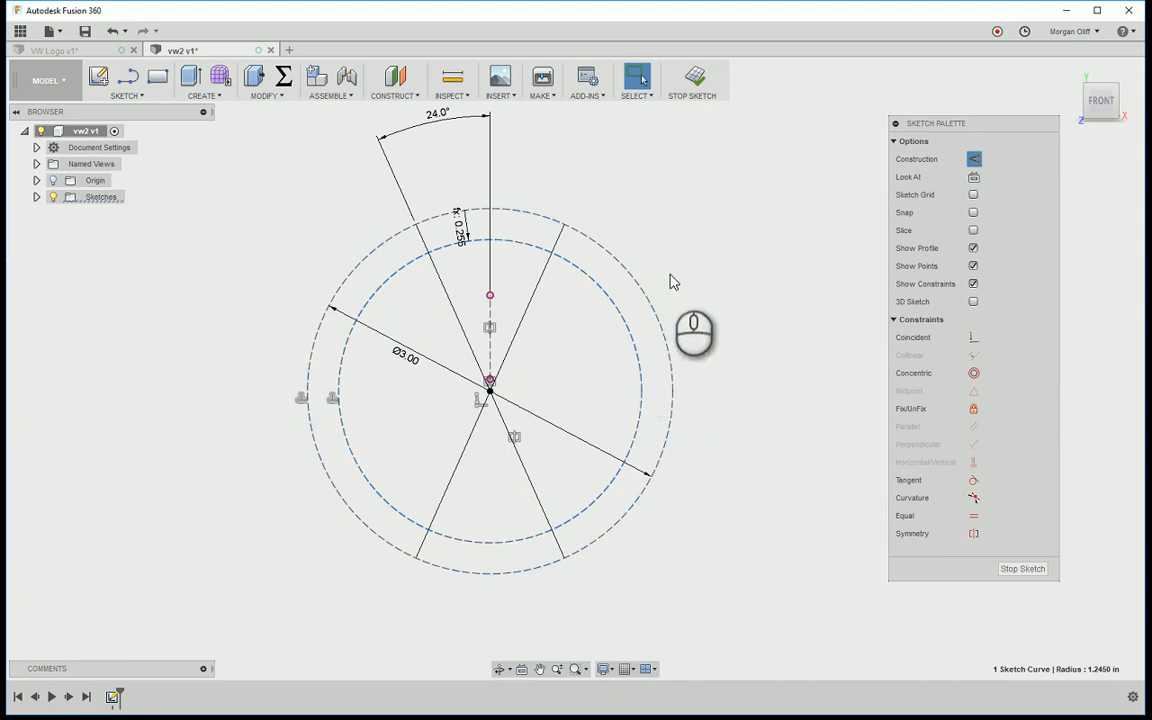
left_click(537, 290)
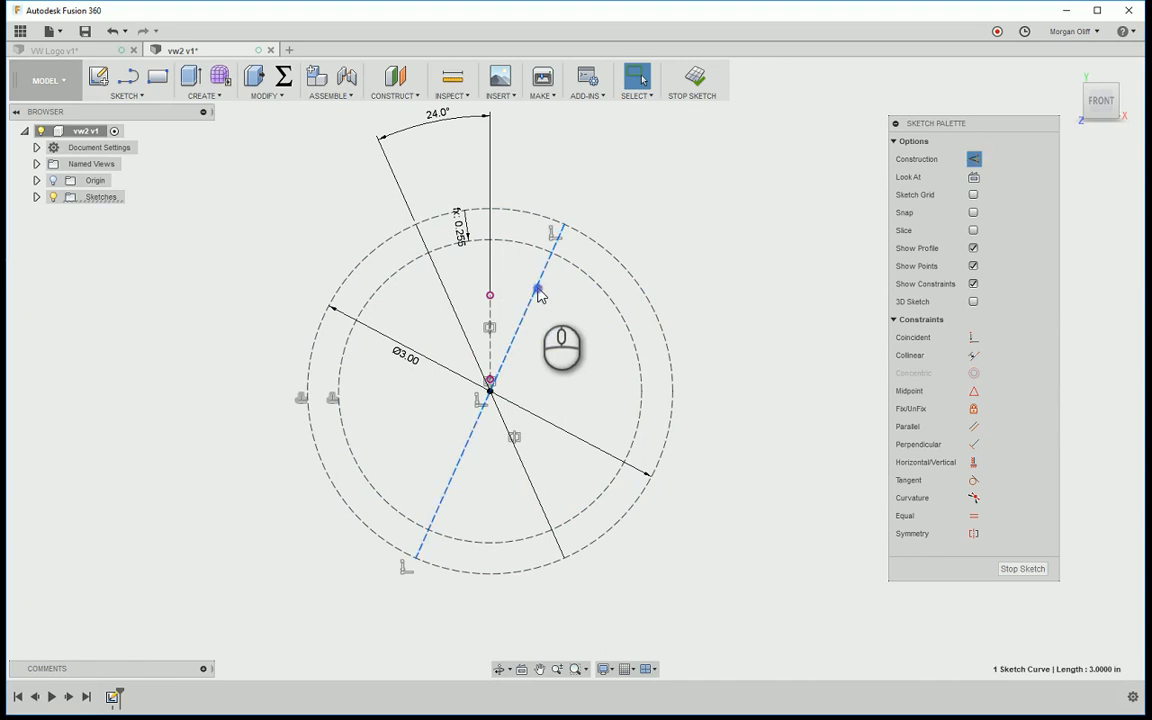
left_click(456, 308)
key("x")
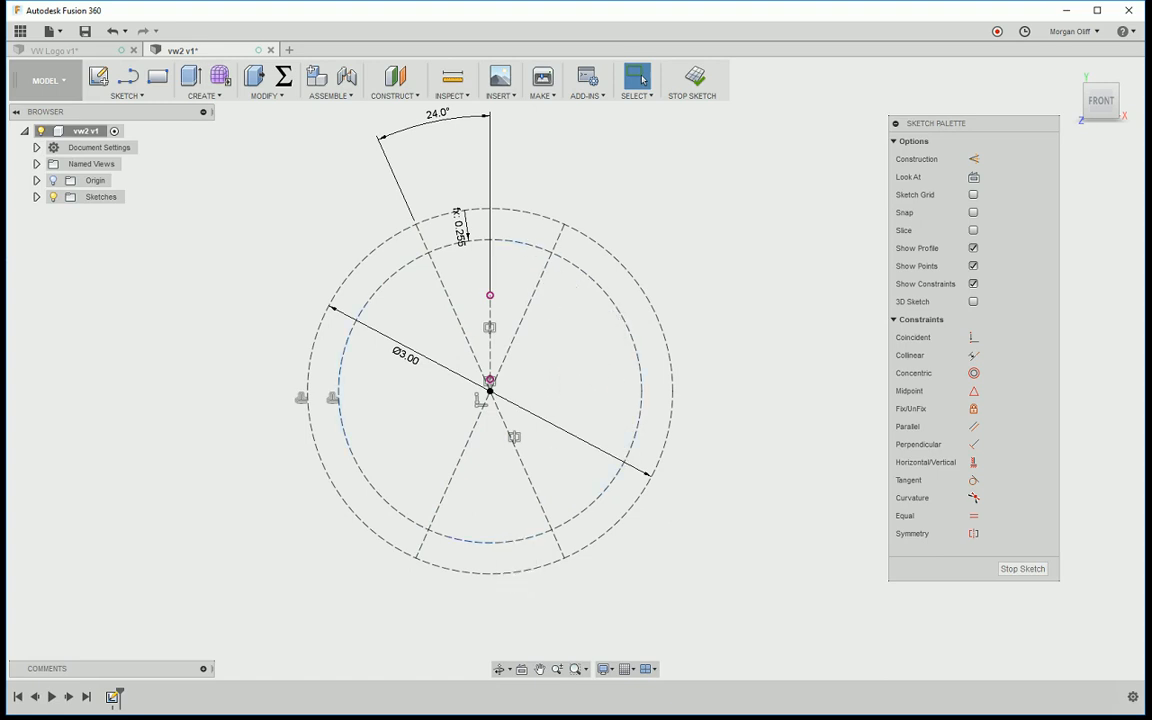
- Check the logo drawing in the browser, then sketch a V with sides about 0.63 in long from the inner circle's upper arc to the vertical construction line
left_click(82, 716)
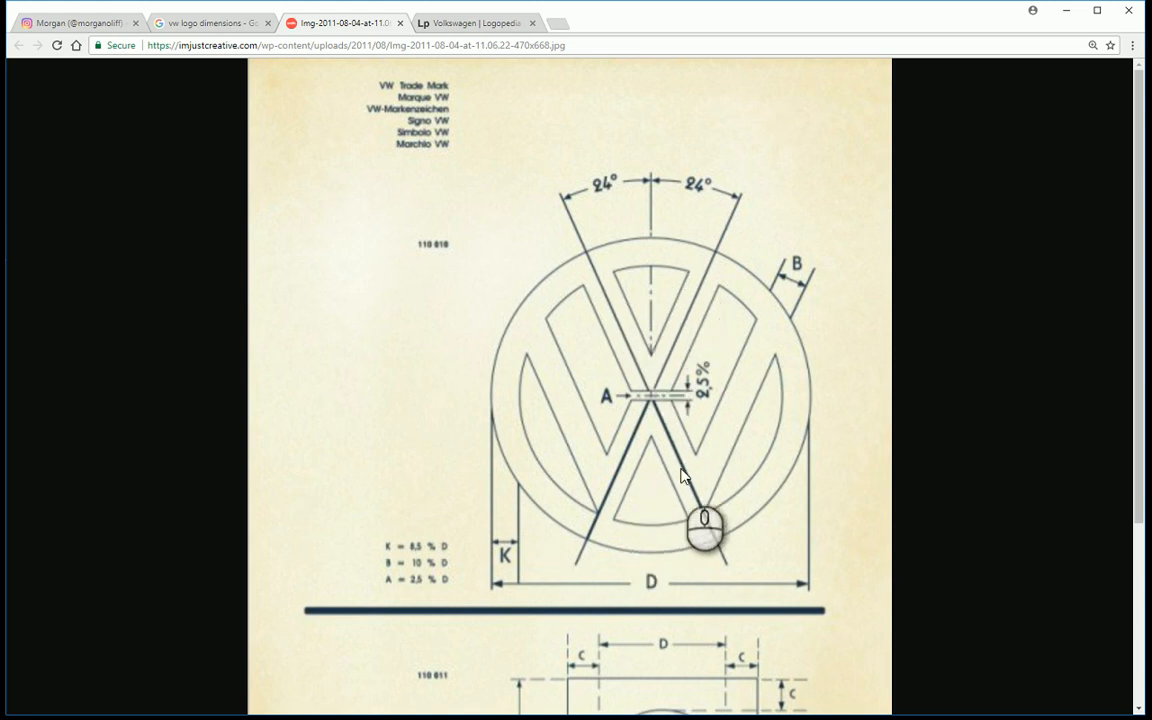
left_click(1070, 14)
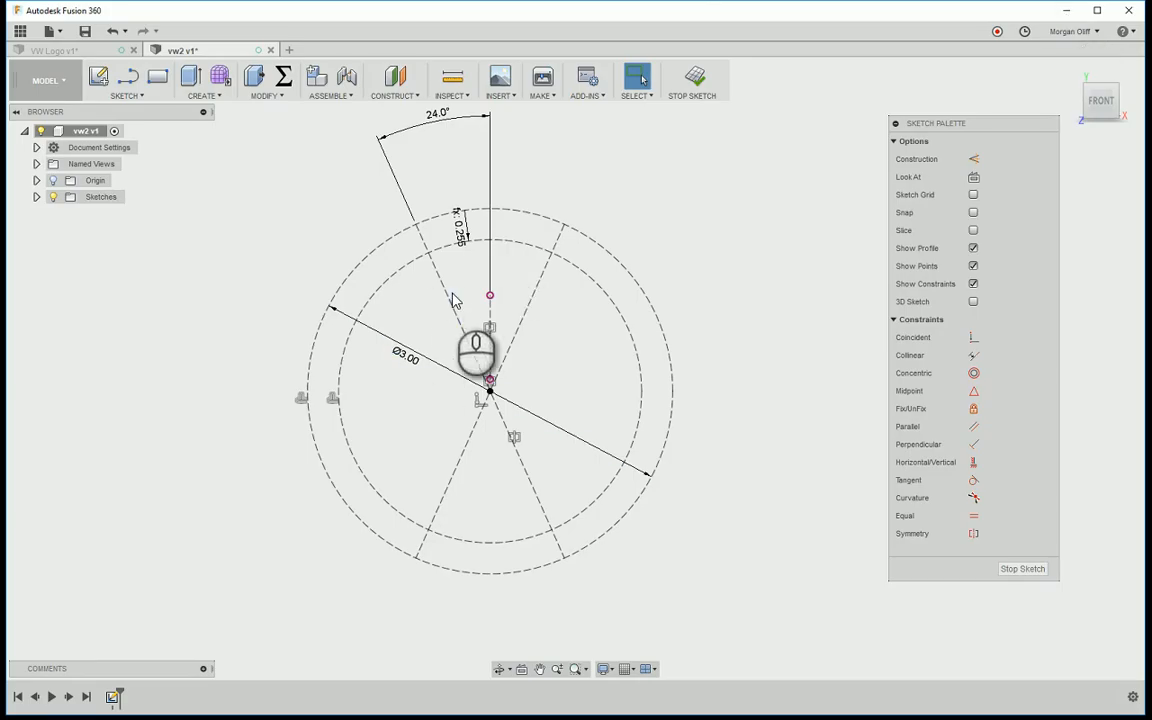
key("d")
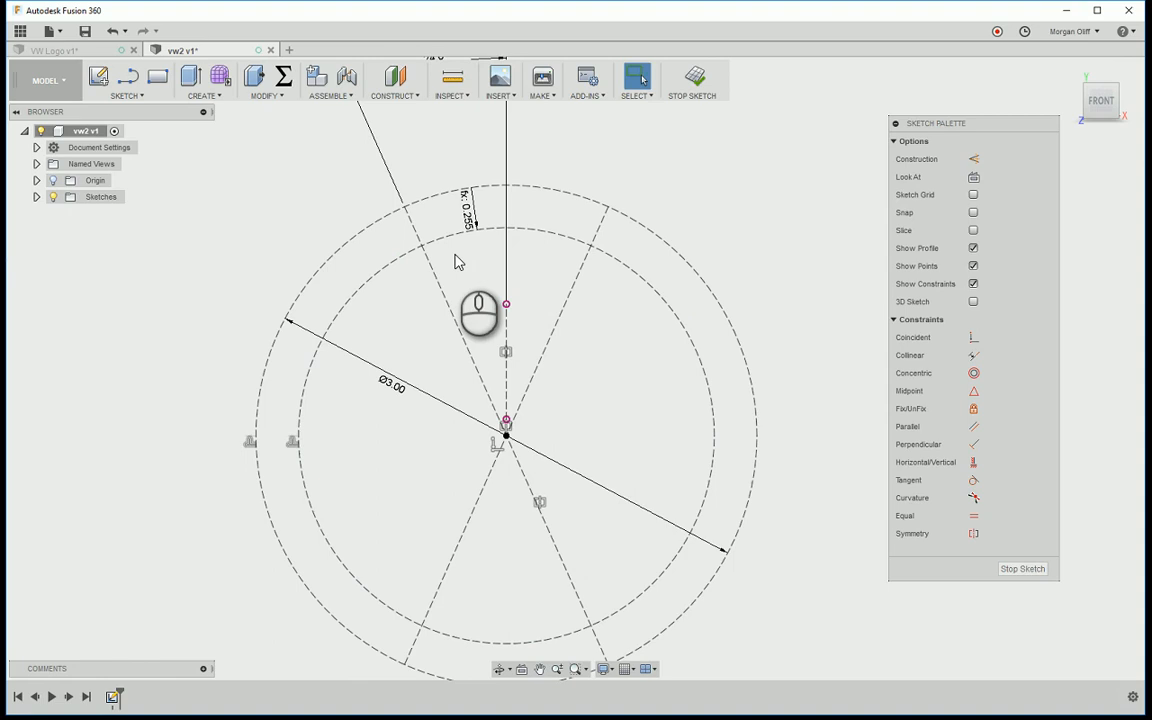
key("l")
left_click(453, 236)
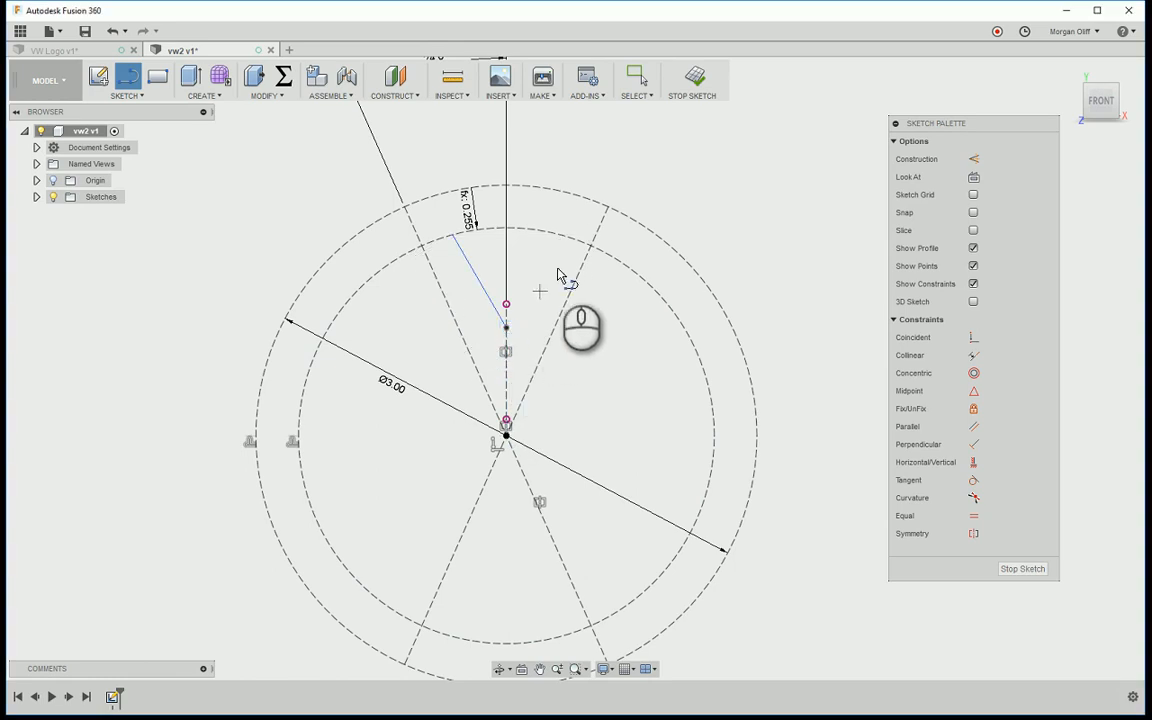
left_click(507, 330)
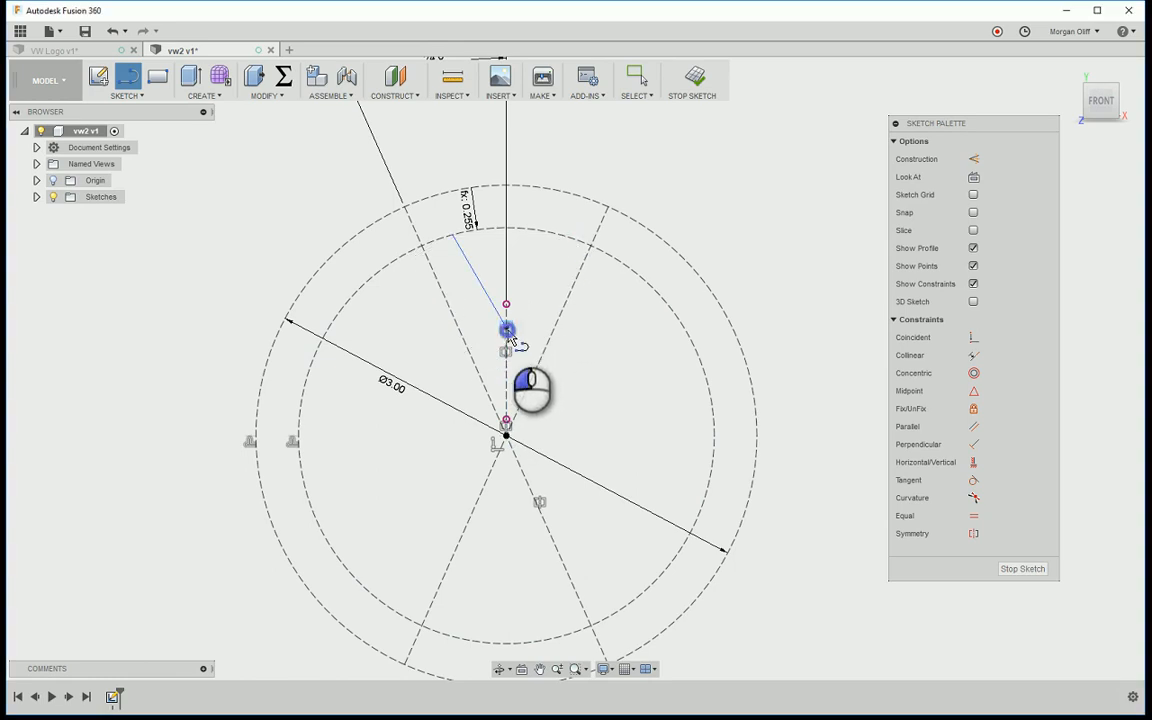
left_click(562, 237)
key("Escape")
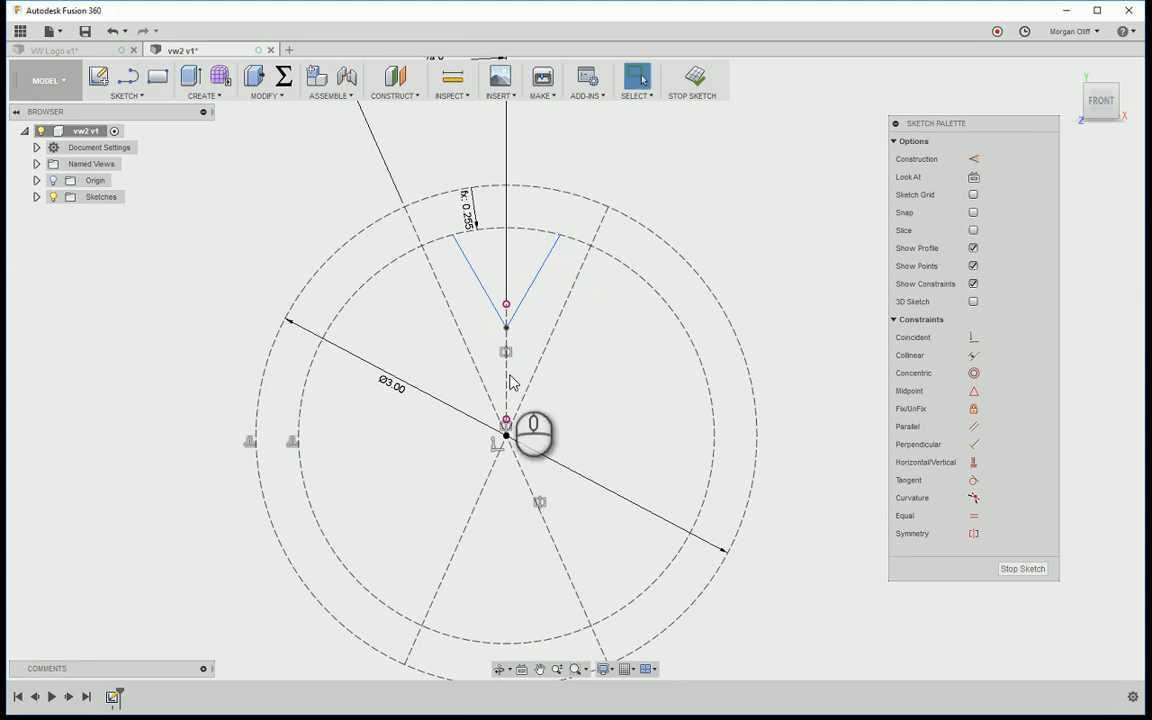
- Constrain the left side of the upper V parallel to the upper-left diagonal construction line
left_click(975, 515)
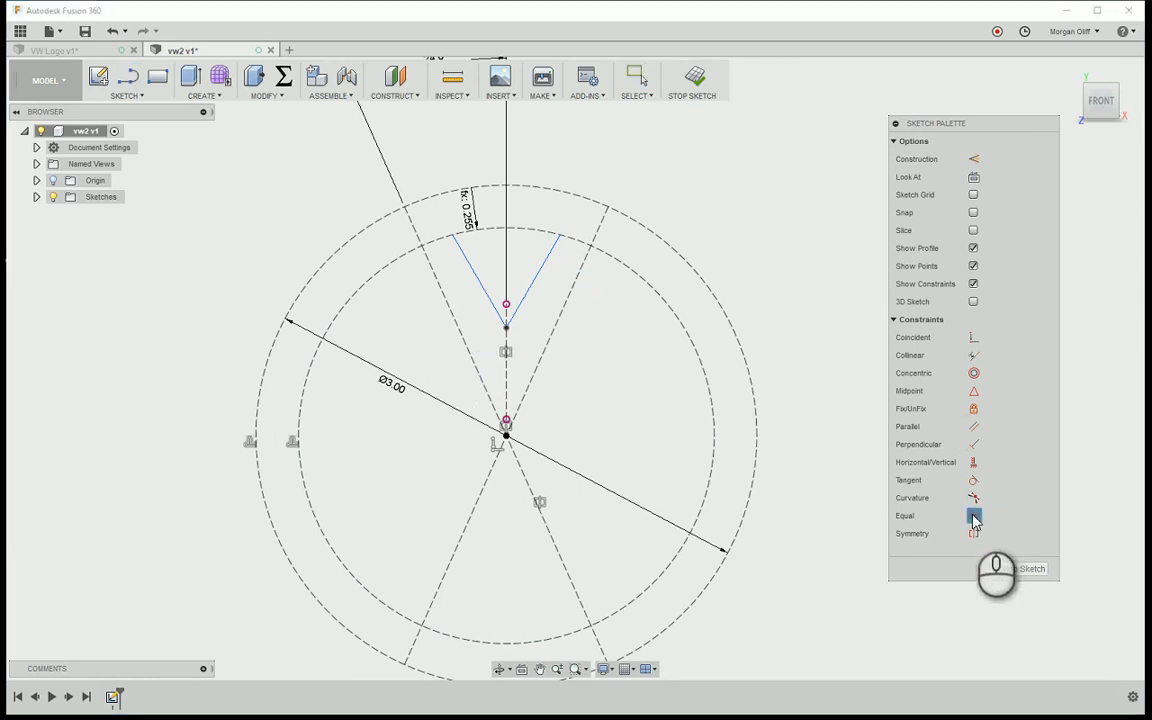
key("Escape")
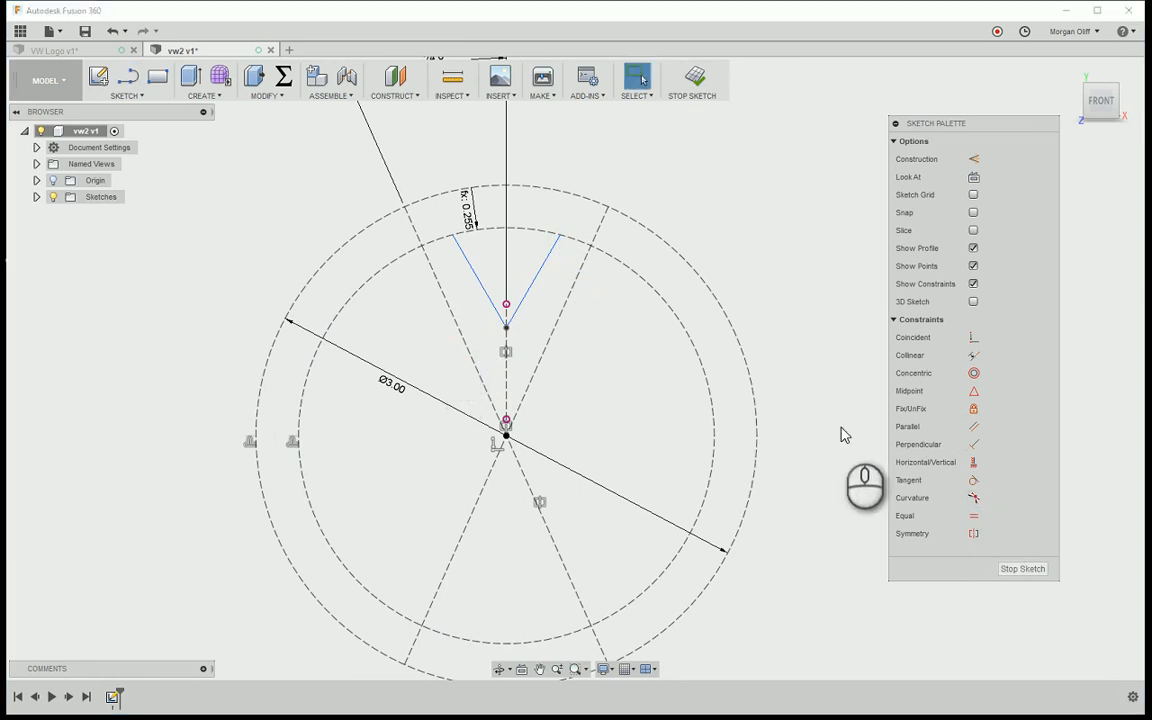
left_click(975, 426)
left_click(449, 306)
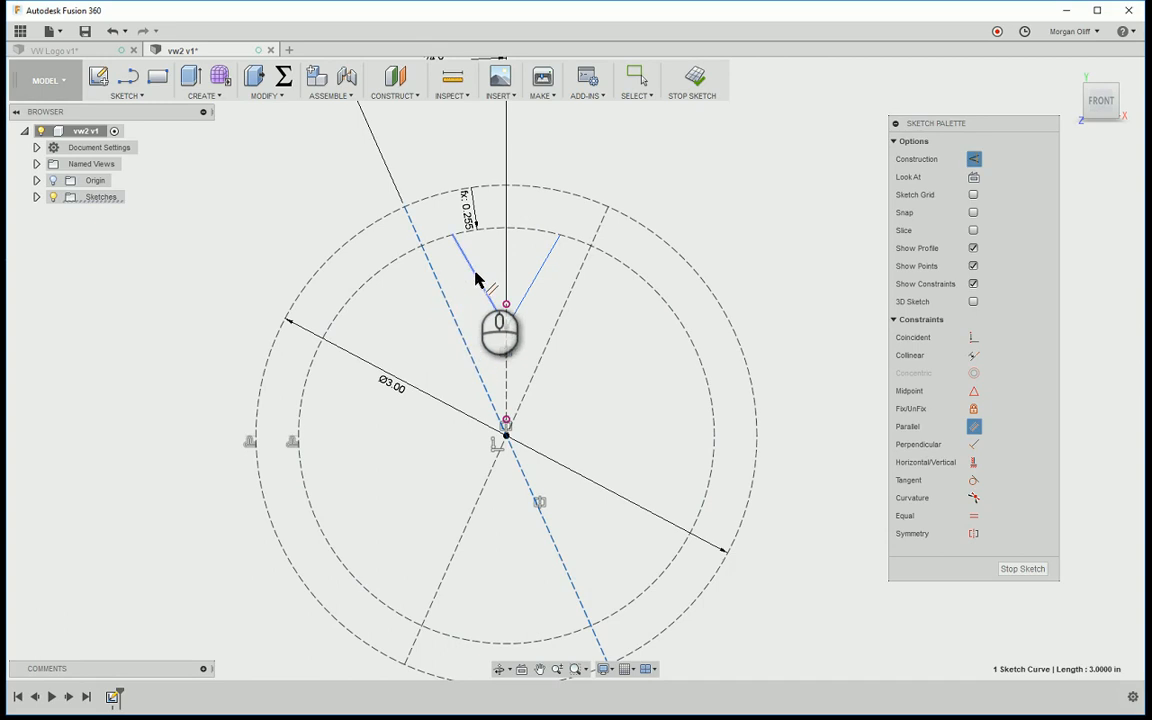
left_click(474, 268)
key("Escape")
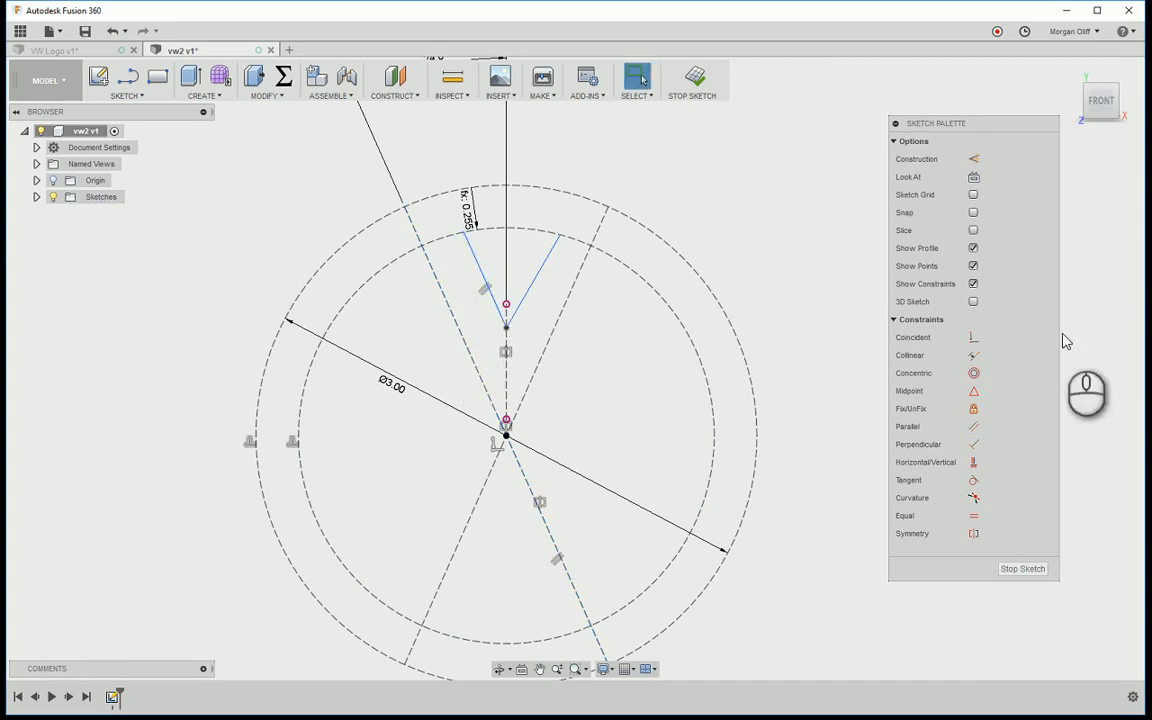
left_click(745, 386)
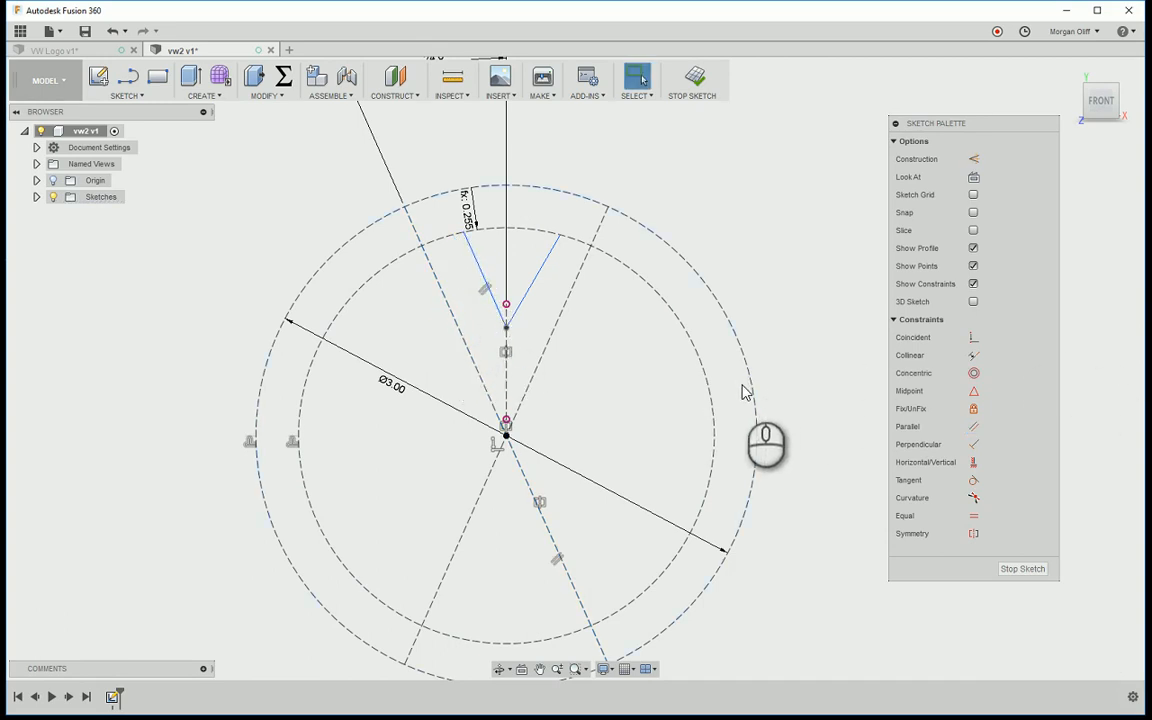
- Make the two sides of the upper V symmetric about the vertical construction line
left_click(972, 537)
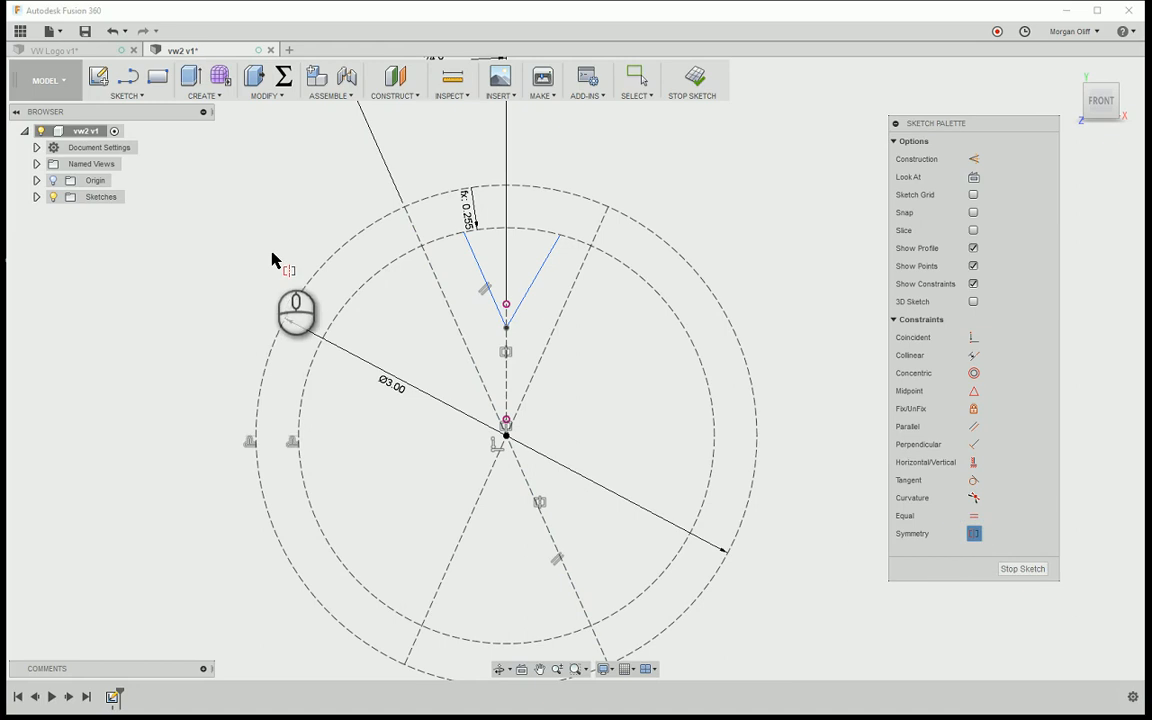
left_click(476, 258)
left_click(547, 260)
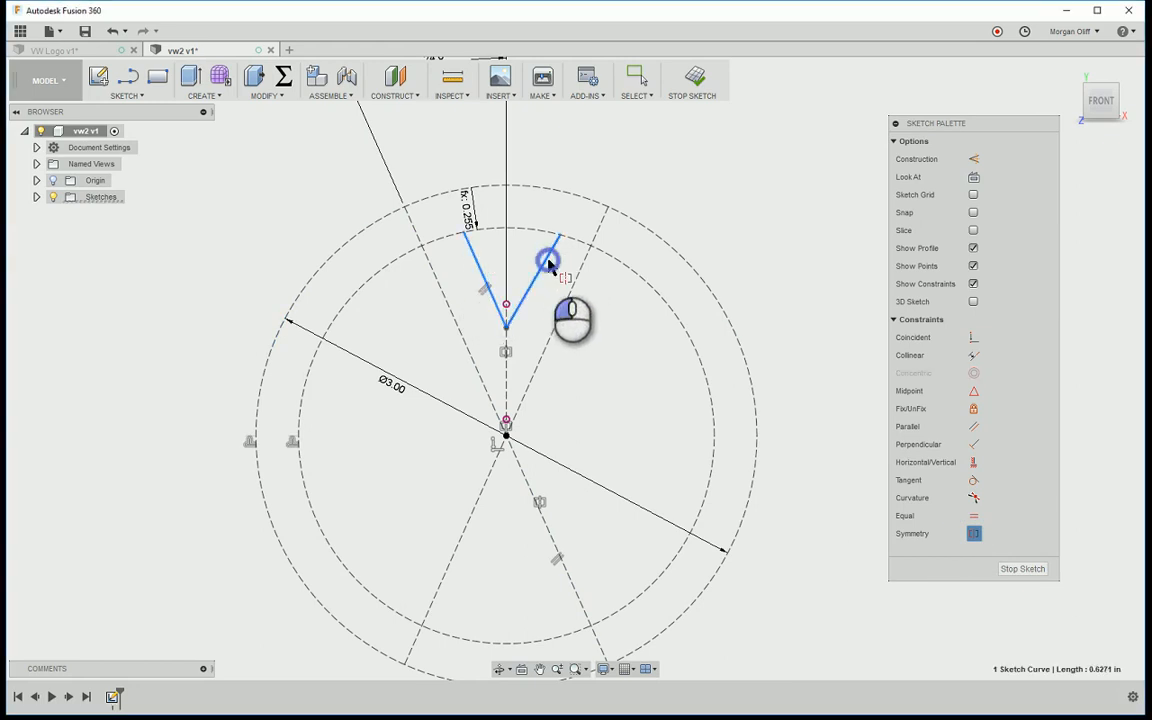
left_click(506, 265)
key("Escape")
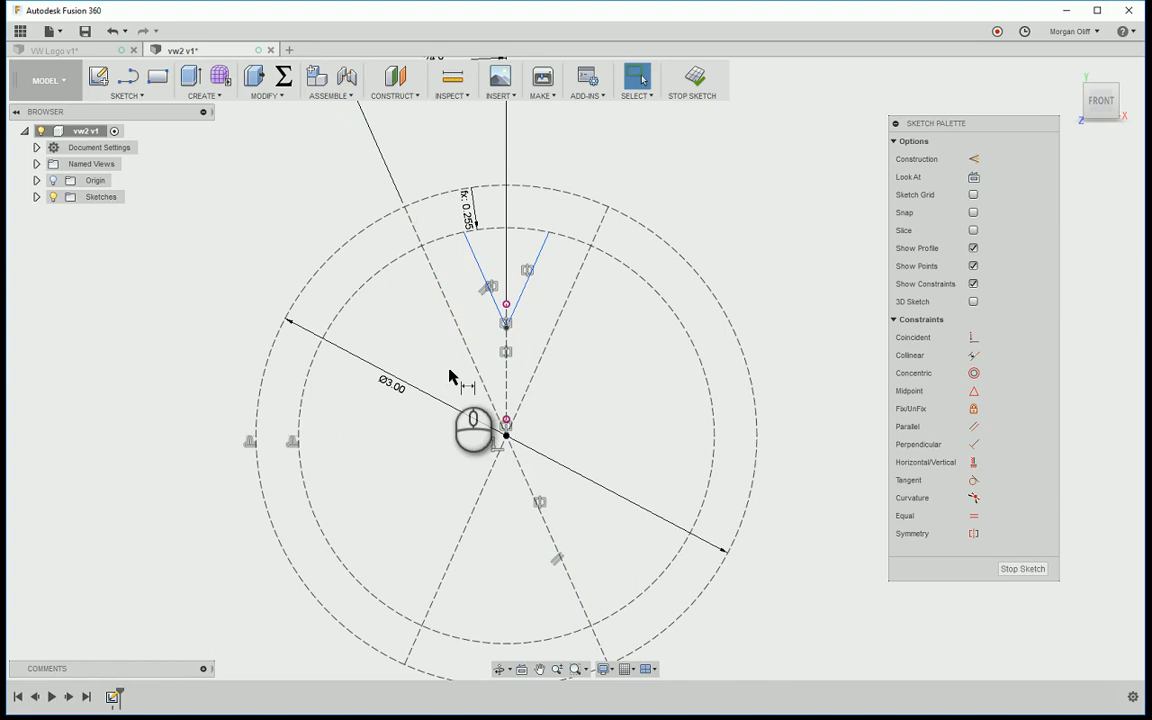
- Check the drawing's proportions in the browser, dimension the V's left side from the neighbouring diagonal as d1*.05, and place the dimension nearer the circles
scroll(445, 375, "down", 3)
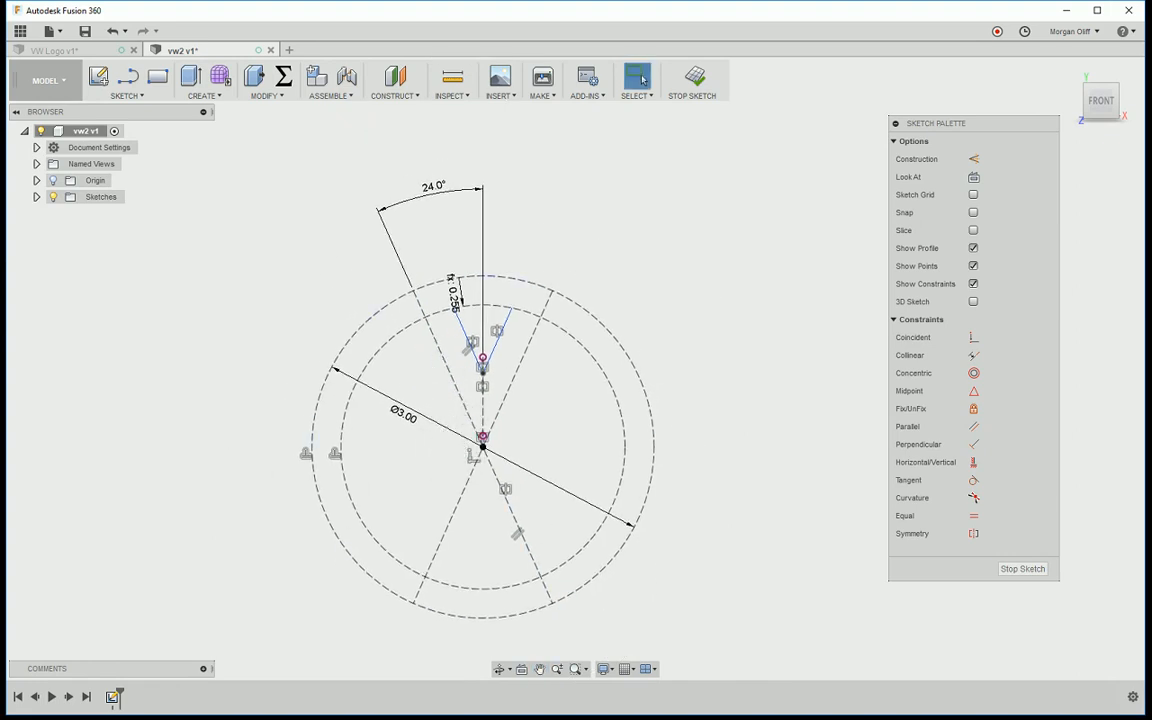
key("alt+Tab")
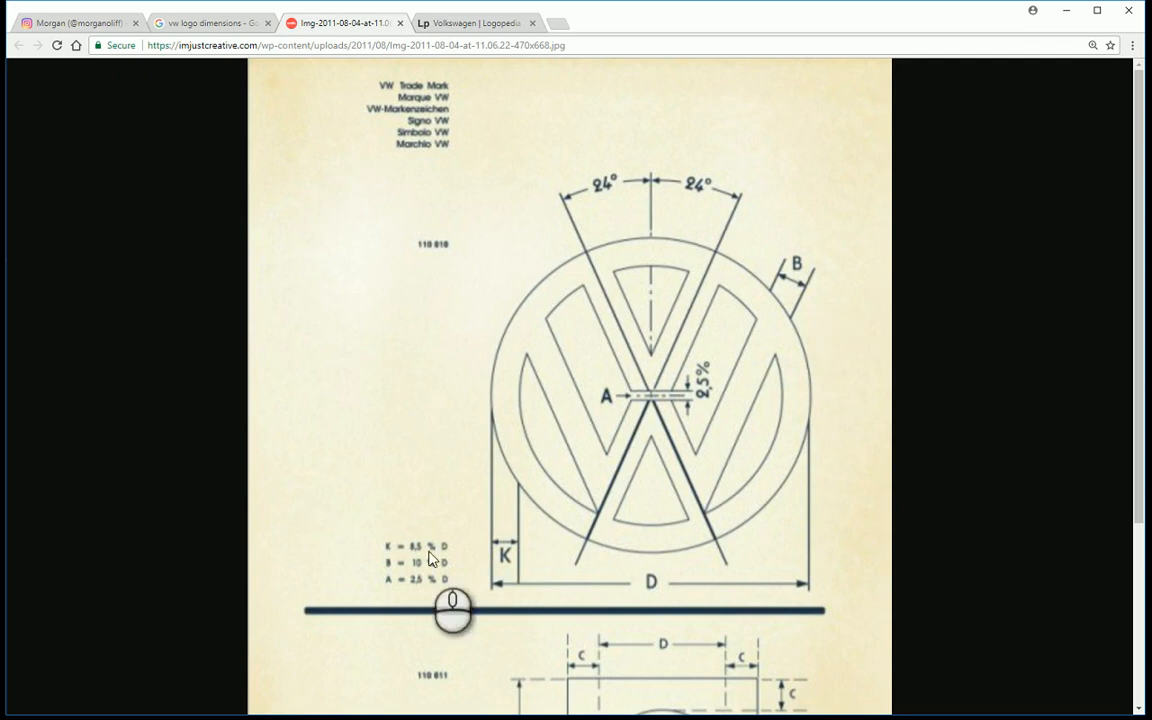
left_click(1067, 15)
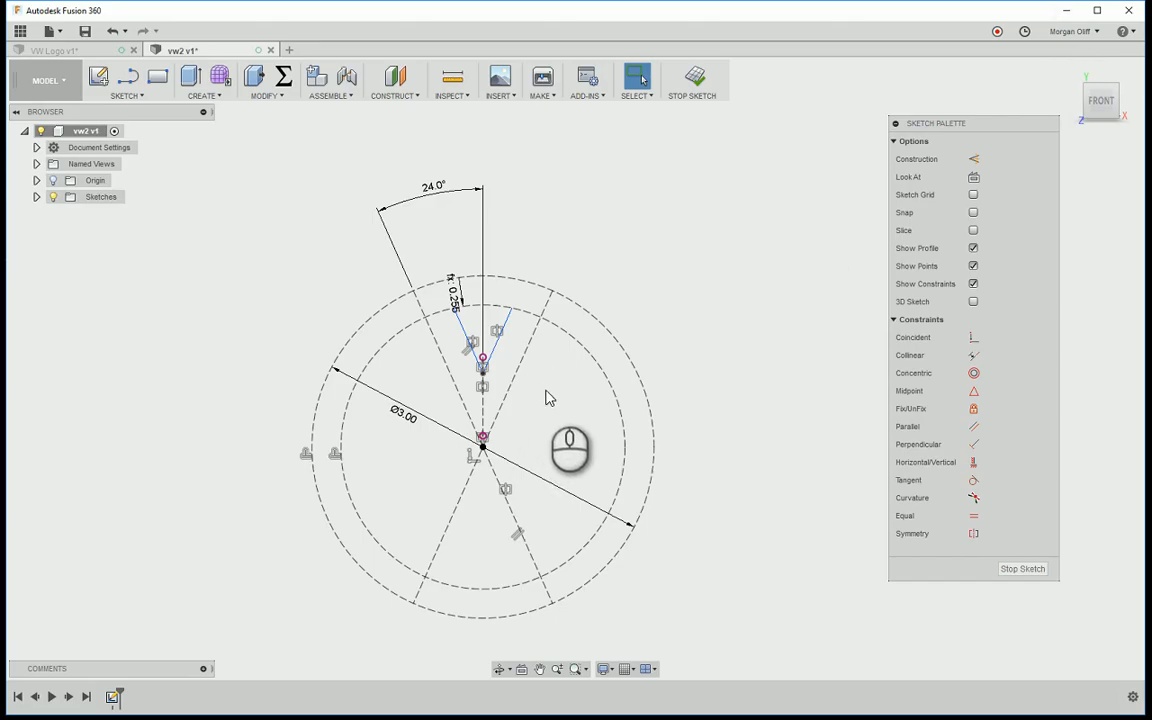
left_click(456, 310)
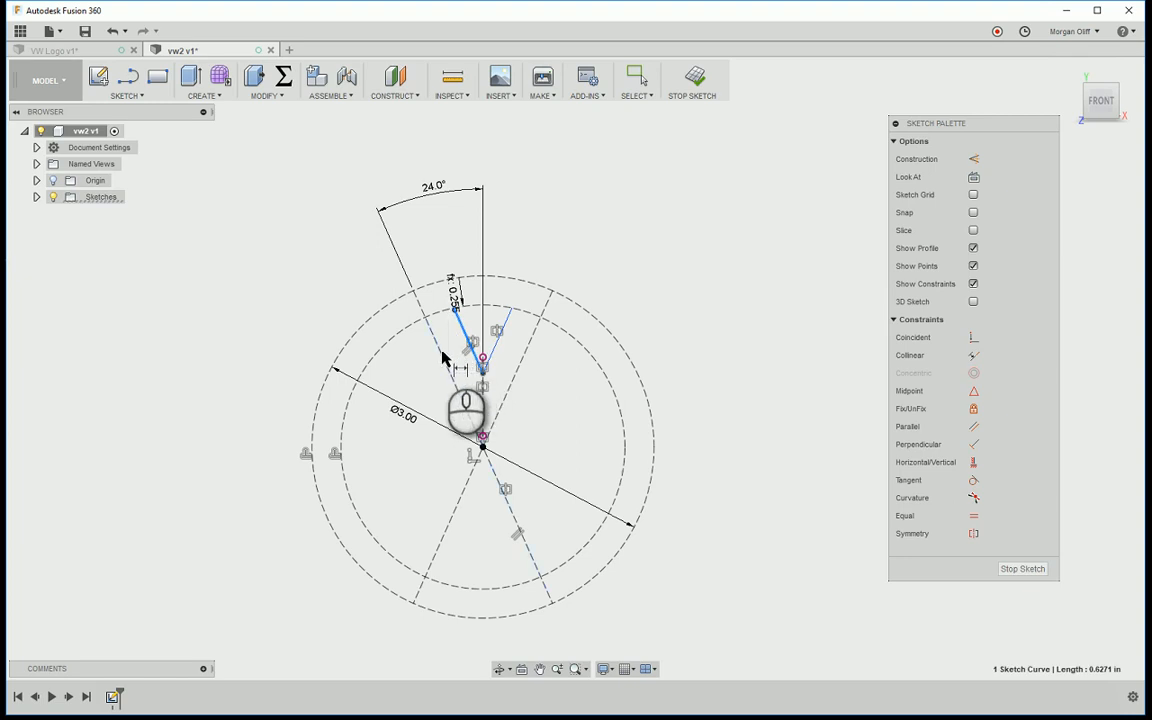
left_click(442, 358)
left_click(375, 162)
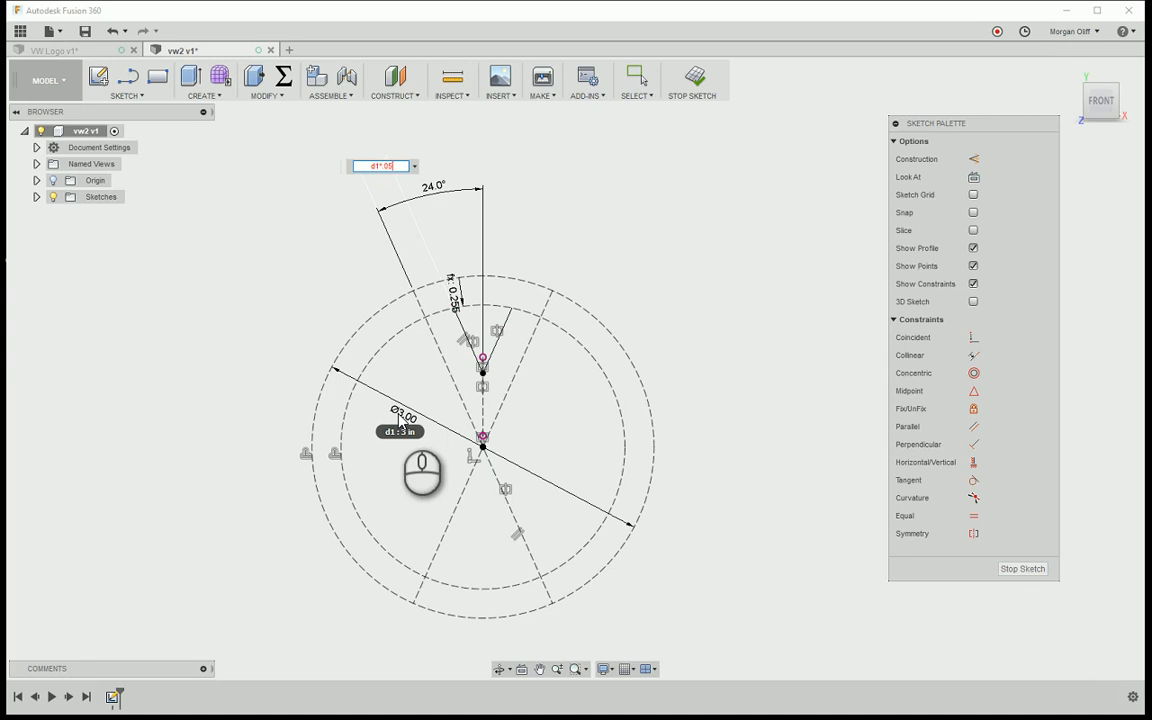
key("Return")
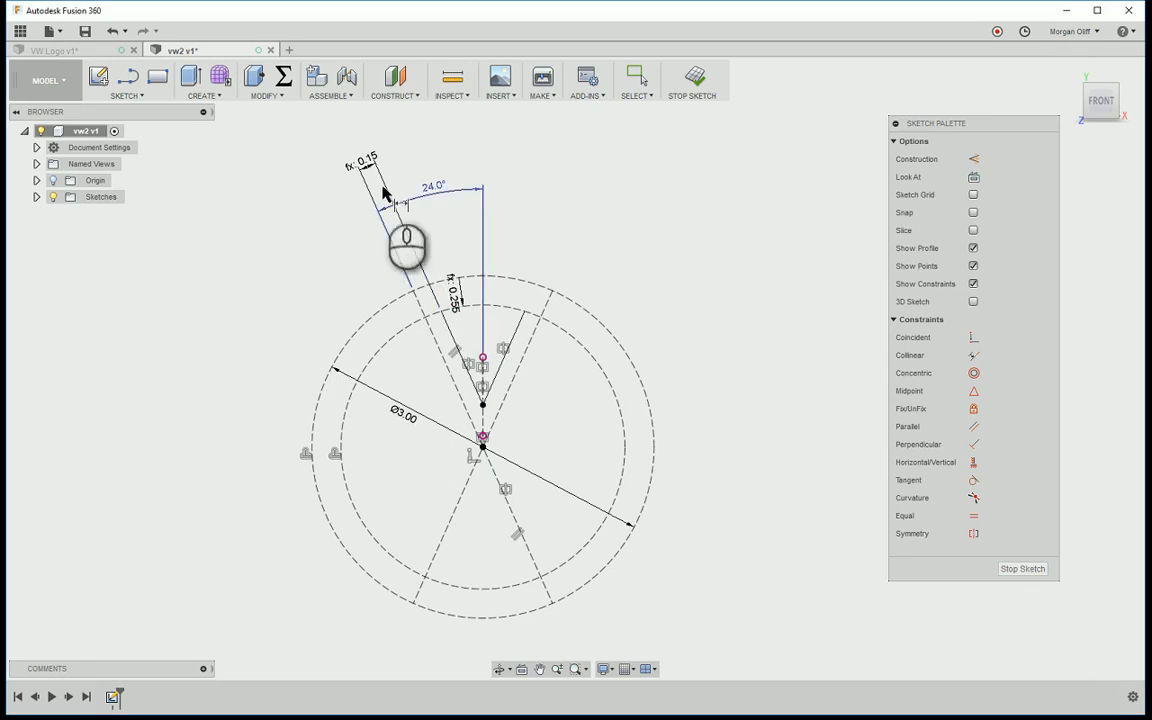
scroll(490, 392, "up", 2)
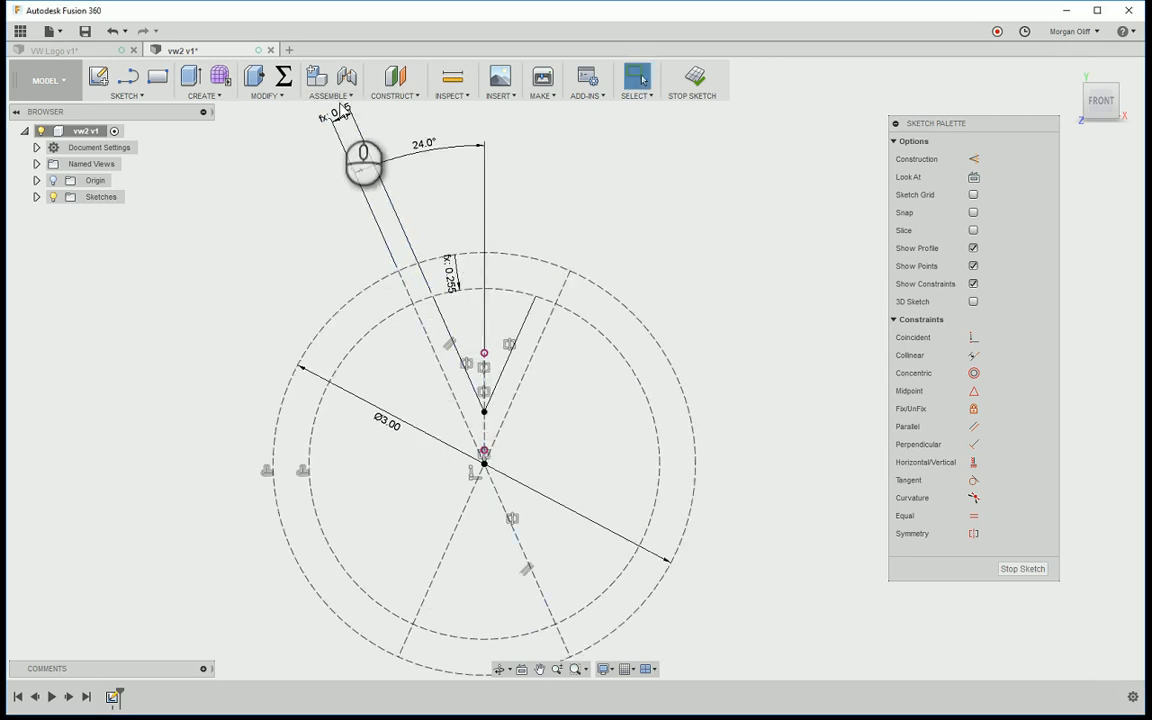
left_click_drag(336, 113, 397, 221)
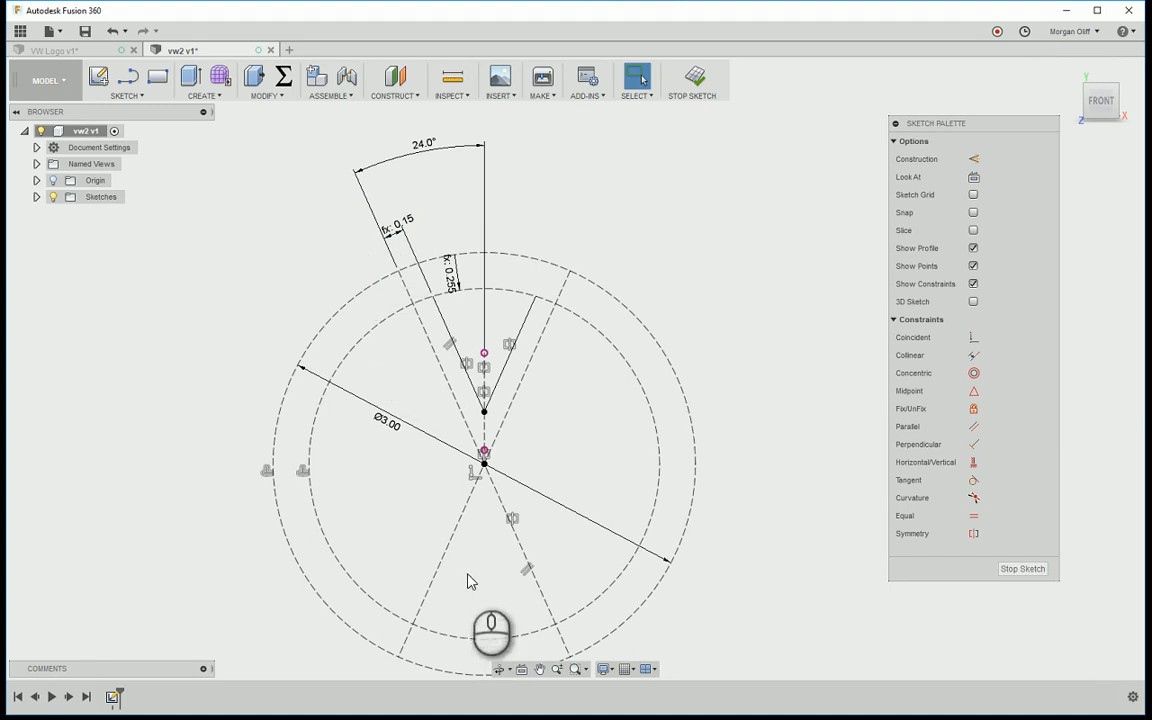
- Sketch an inverted V with sides about 0.79 in long, its ends on the inner circle's lower arc and its apex below the centre
key("a")
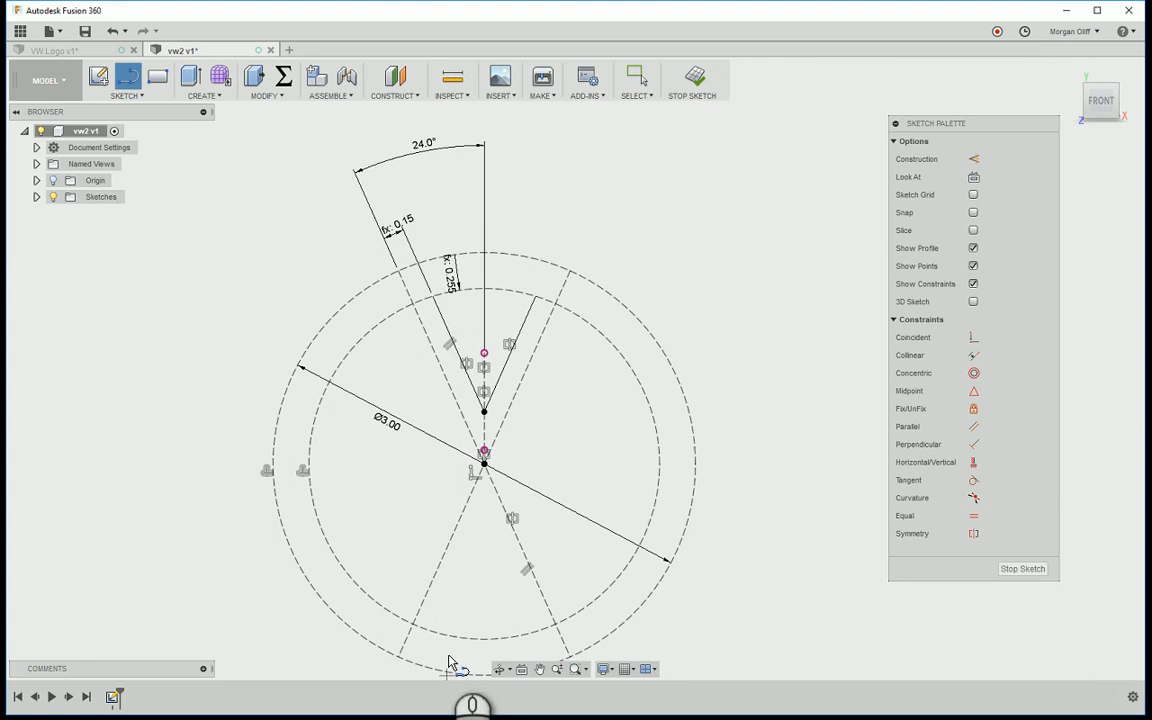
left_click(433, 632)
left_click(481, 533)
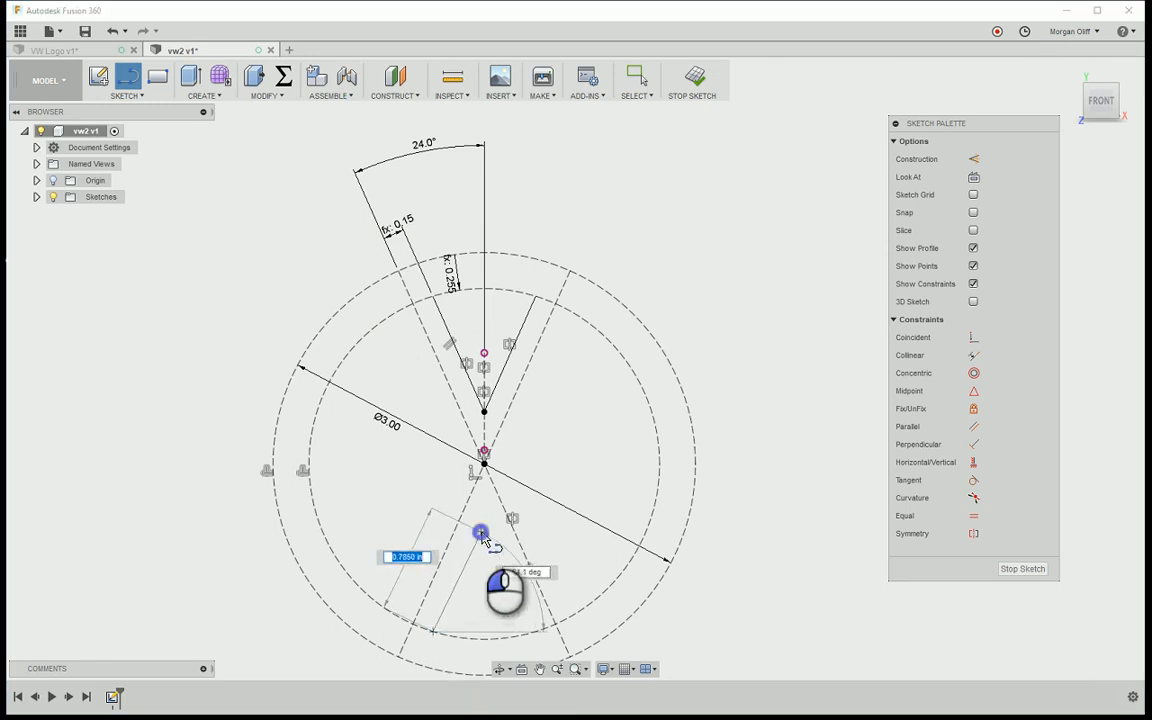
left_click(535, 632)
key("Escape")
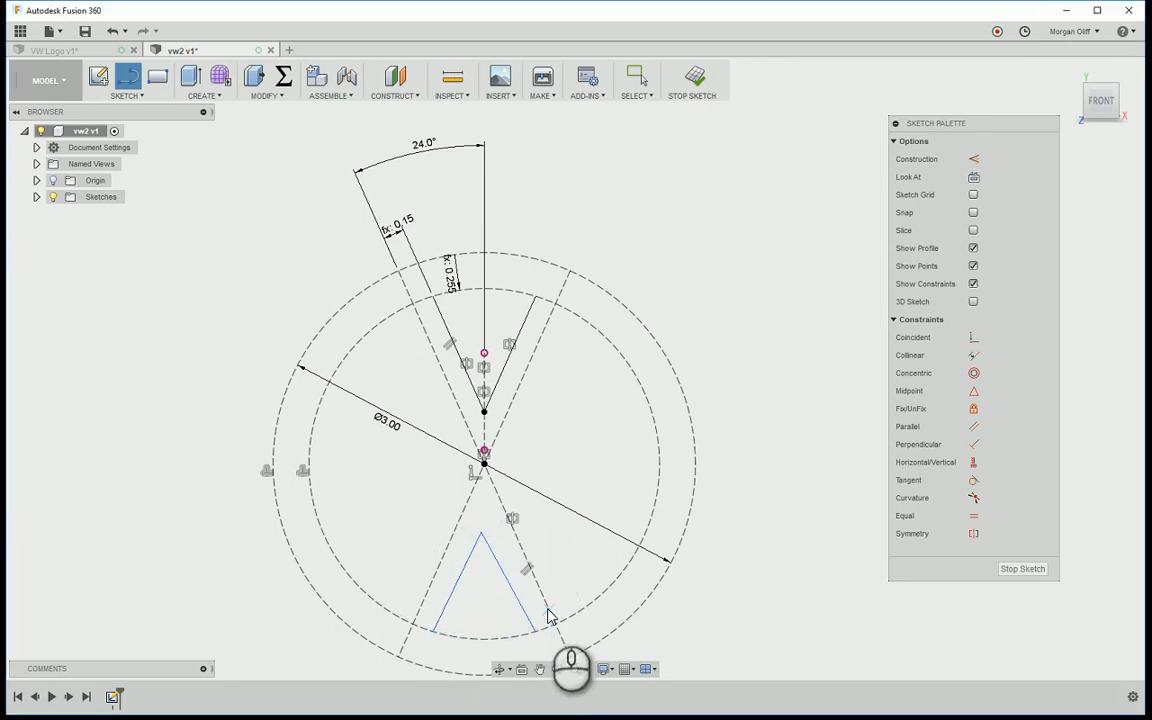
- Make the two sides of the lower inverted V symmetric about the vertical construction line
left_click(974, 533)
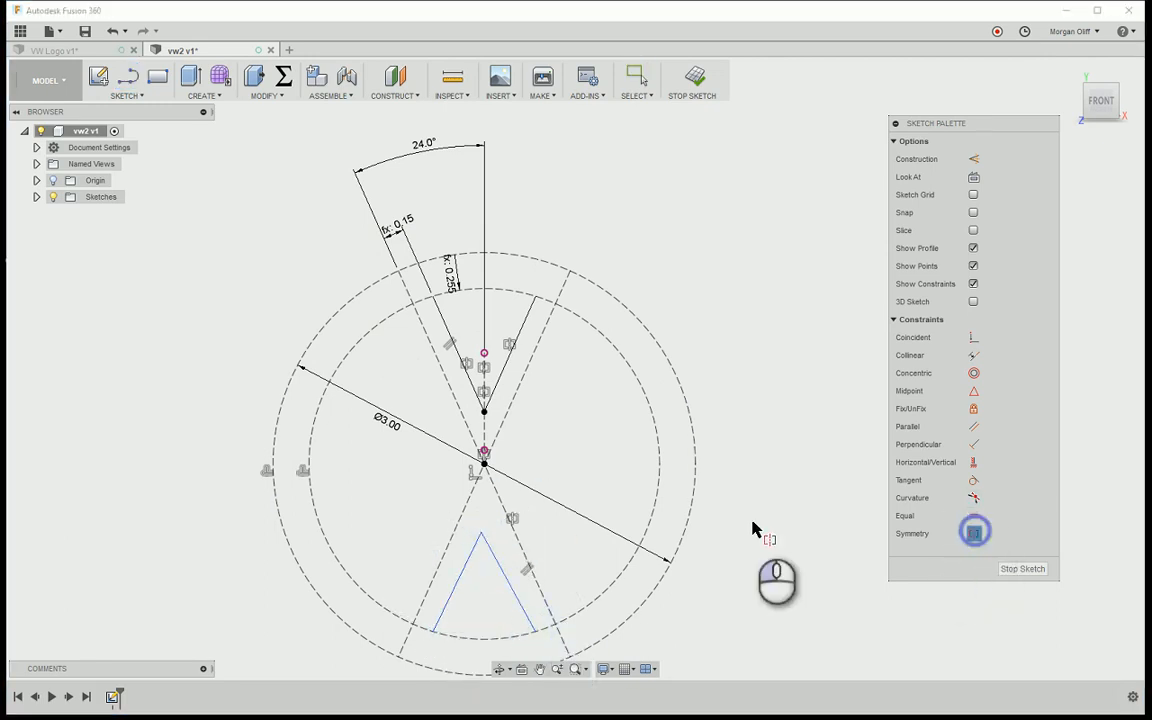
left_click(471, 549)
left_click(489, 549)
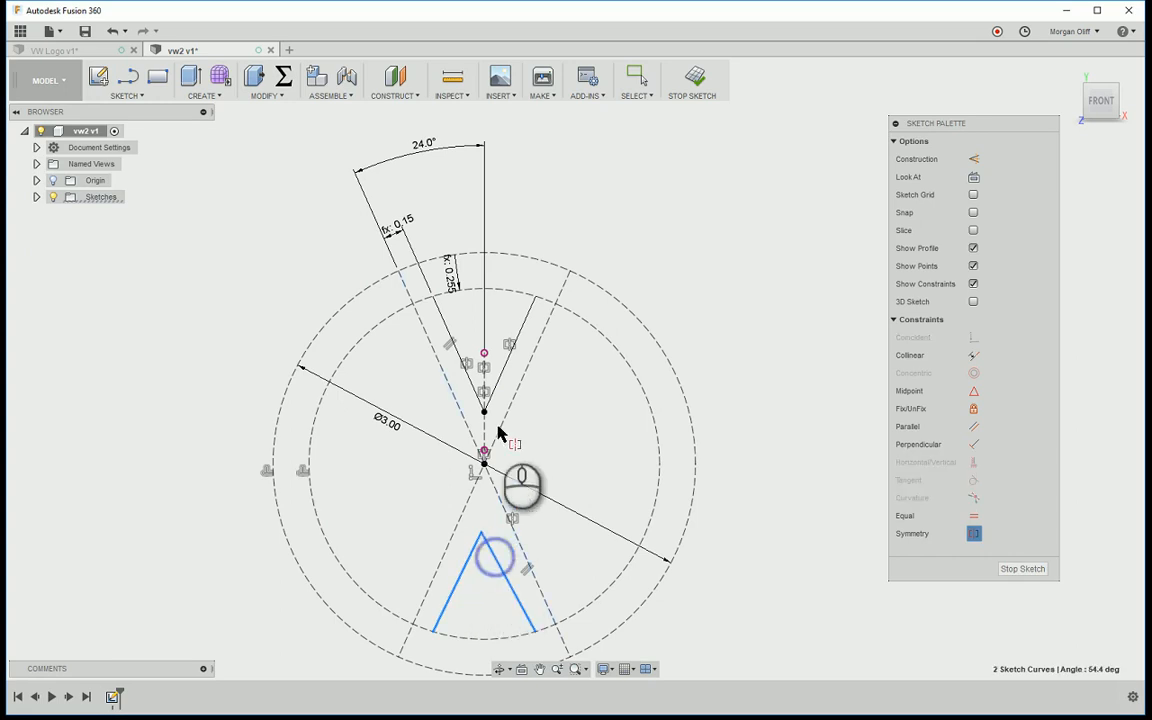
left_click(485, 383)
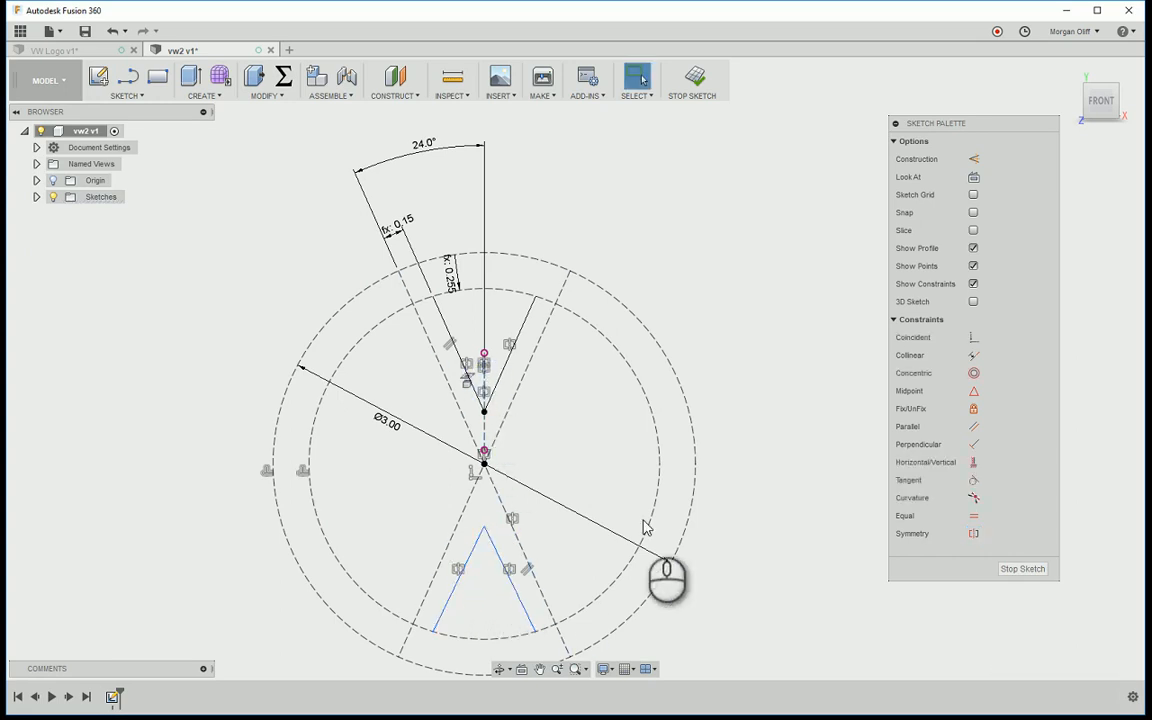
- Constrain the right side of the inverted V parallel to the lower-right diagonal construction line
left_click(974, 426)
left_click(495, 548)
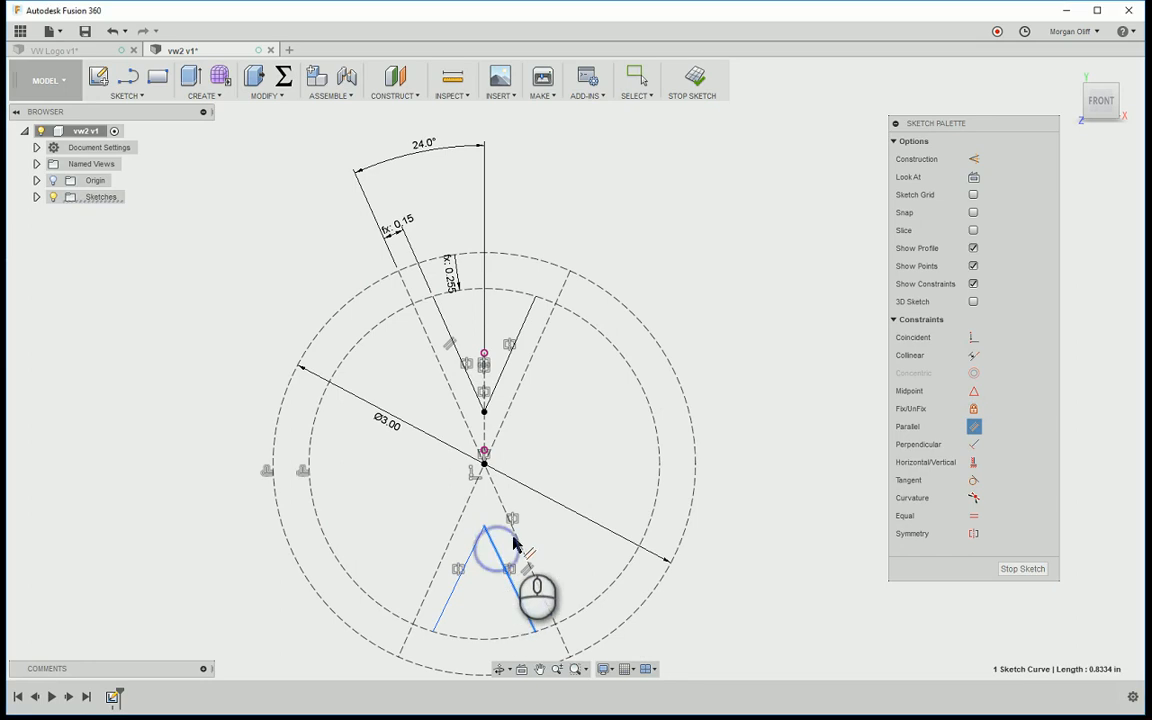
left_click(514, 533)
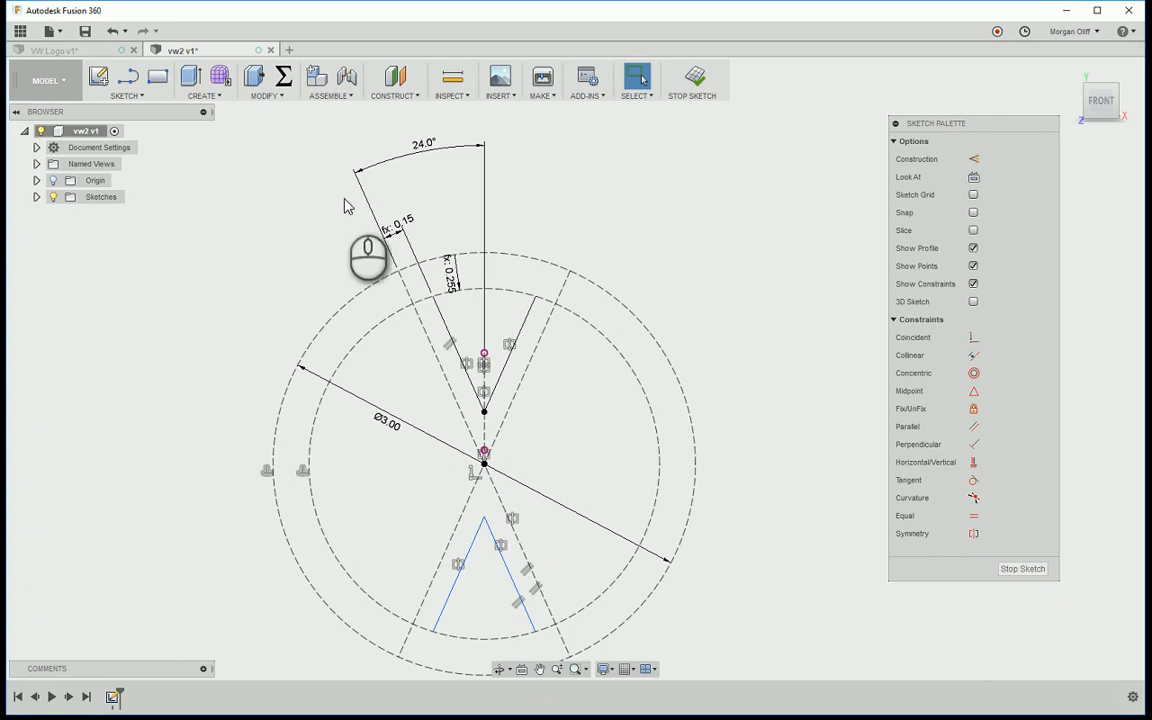
key("d")
left_click(473, 533)
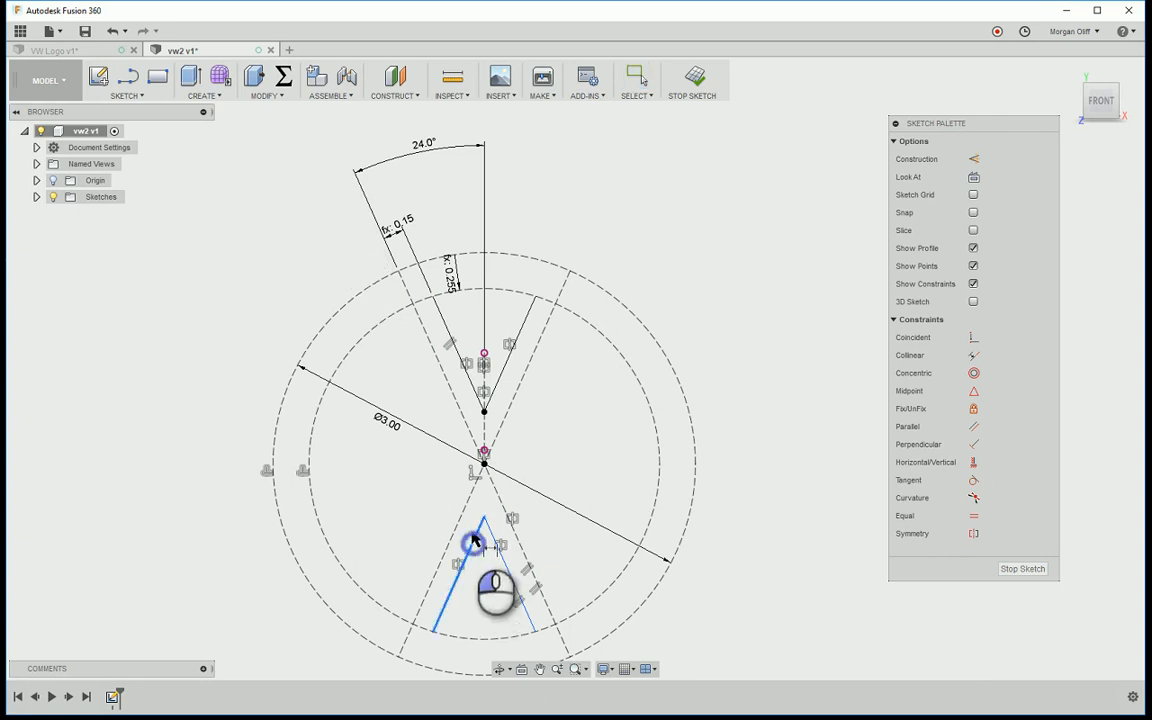
left_click(400, 648)
- Test the inner circle's size by pulling on its edge, and delete the offset dimension between the two circles
mouse_move(386, 607)
left_mouse_down()
mouse_move(455, 472)
mouse_move(411, 535)
mouse_move(398, 612)
left_mouse_up()
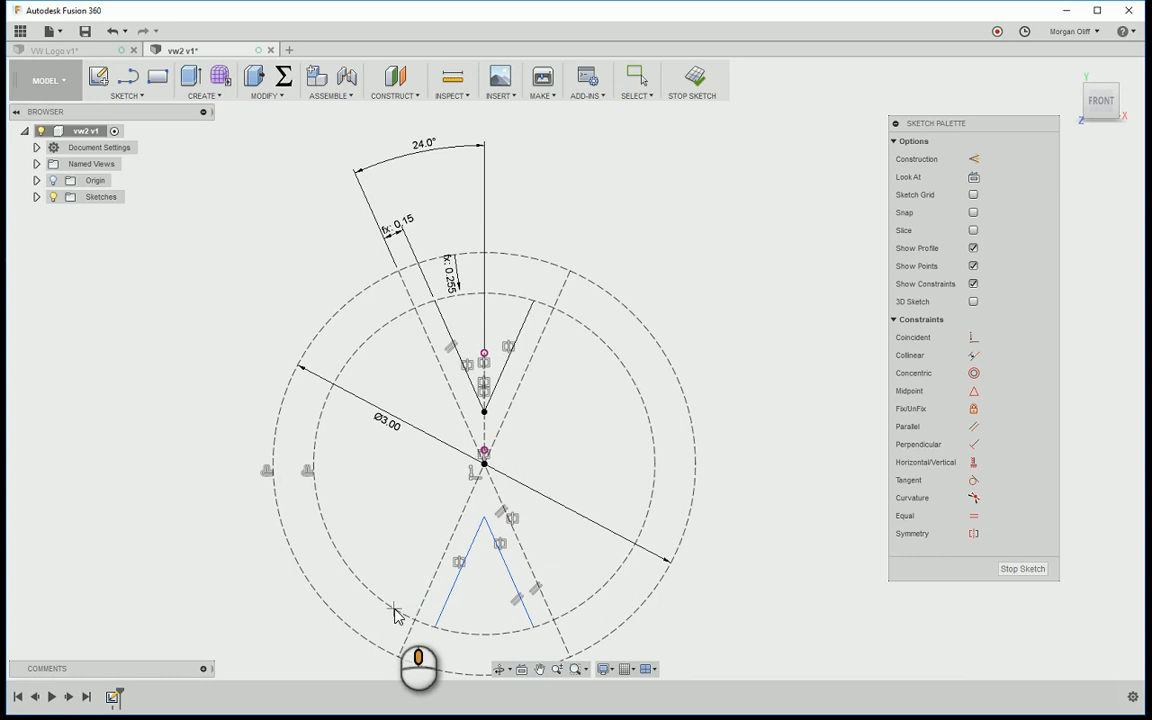
key("Escape")
scroll(450, 296, "up", 5)
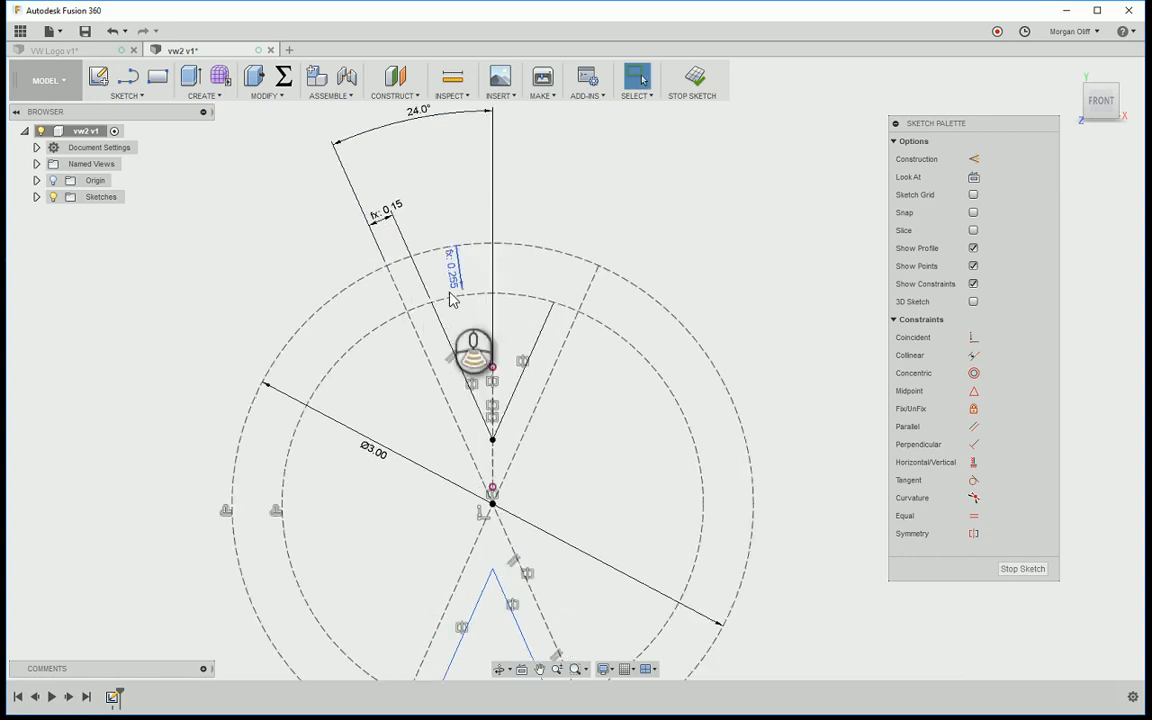
mouse_move(460, 305)
left_mouse_down()
mouse_move(466, 343)
mouse_move(472, 287)
mouse_move(481, 374)
mouse_move(476, 294)
left_mouse_up()
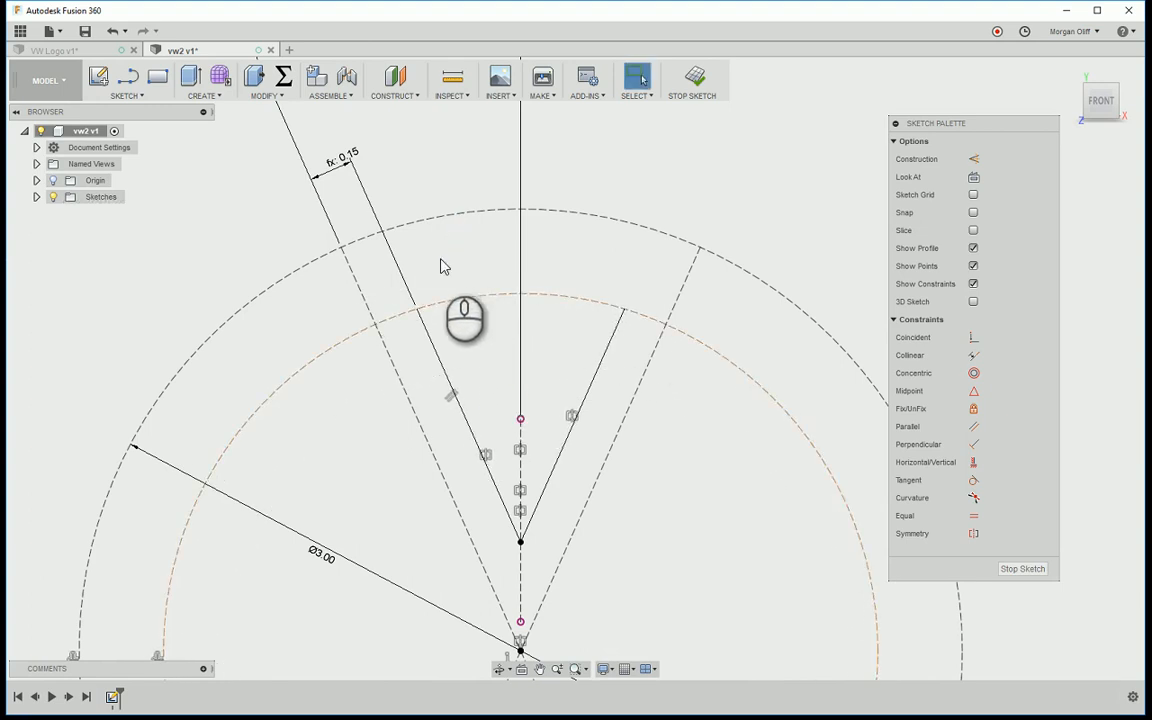
- Dimension the gap between the inner and outer construction circles as d1*.085
scroll(440, 265, "down", 3)
scroll(404, 290, "down", 1)
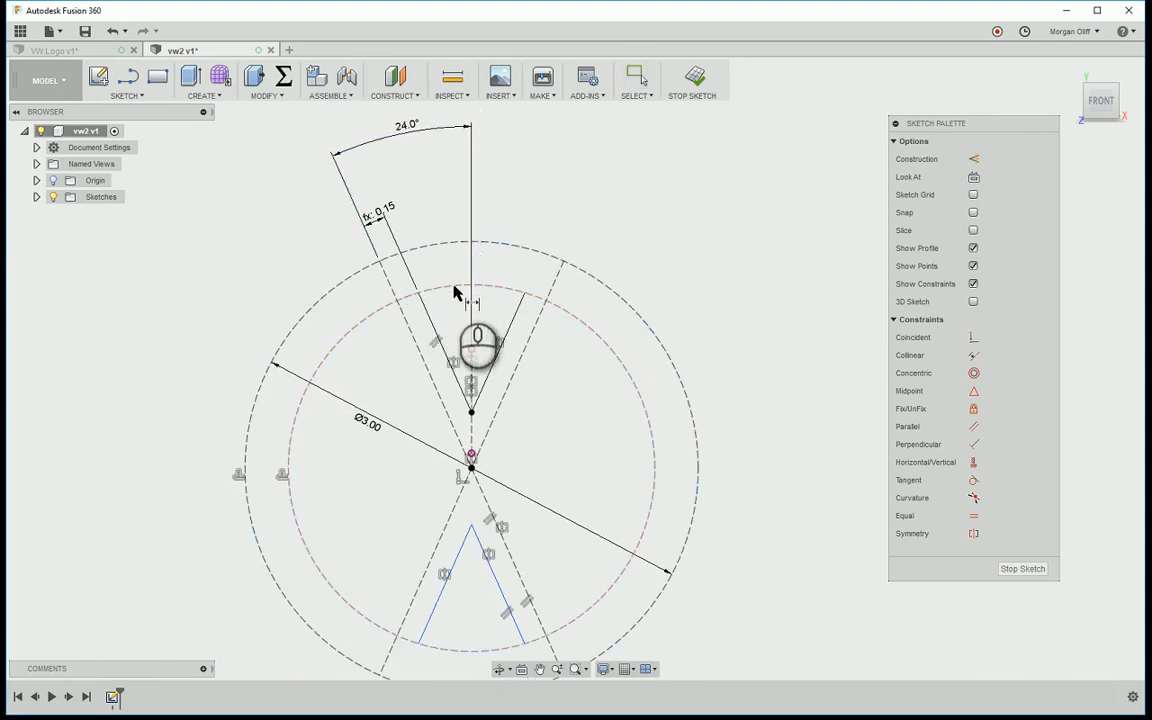
left_click(453, 286)
left_click(451, 247, "ctrl")
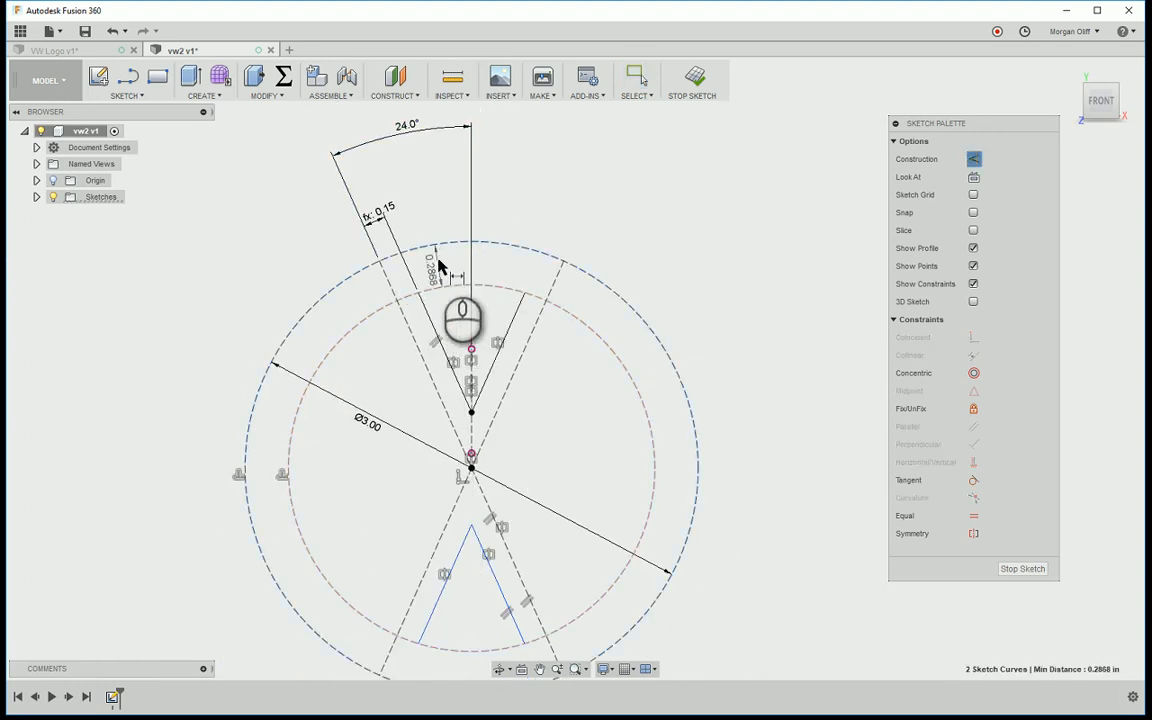
double_click(420, 266)
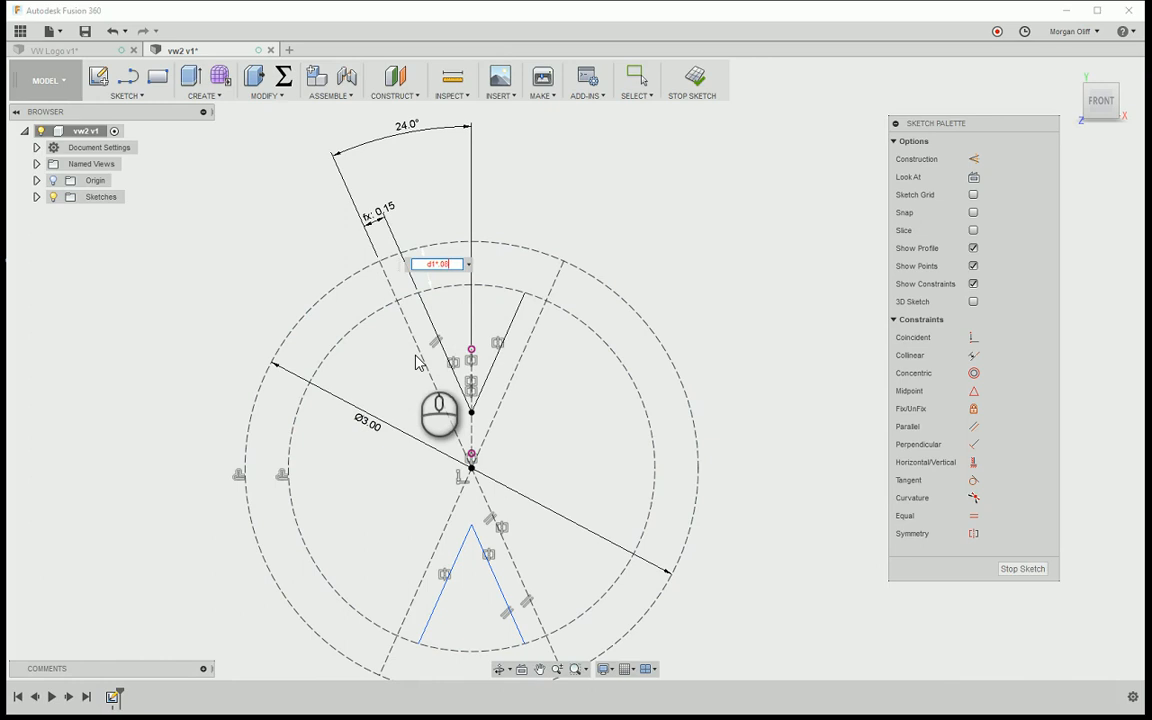
key("Return")
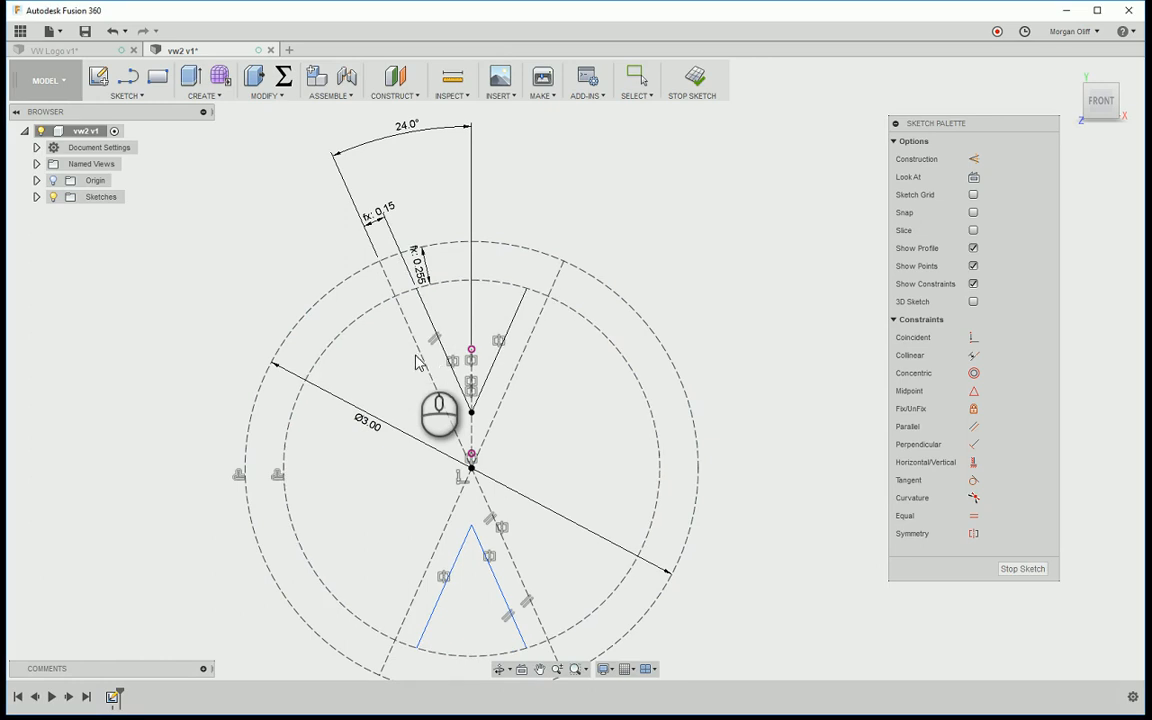
key("Escape")
- Test the inverted V's freedom by moving its apex to about 0.48 in below the centre
left_click(470, 285)
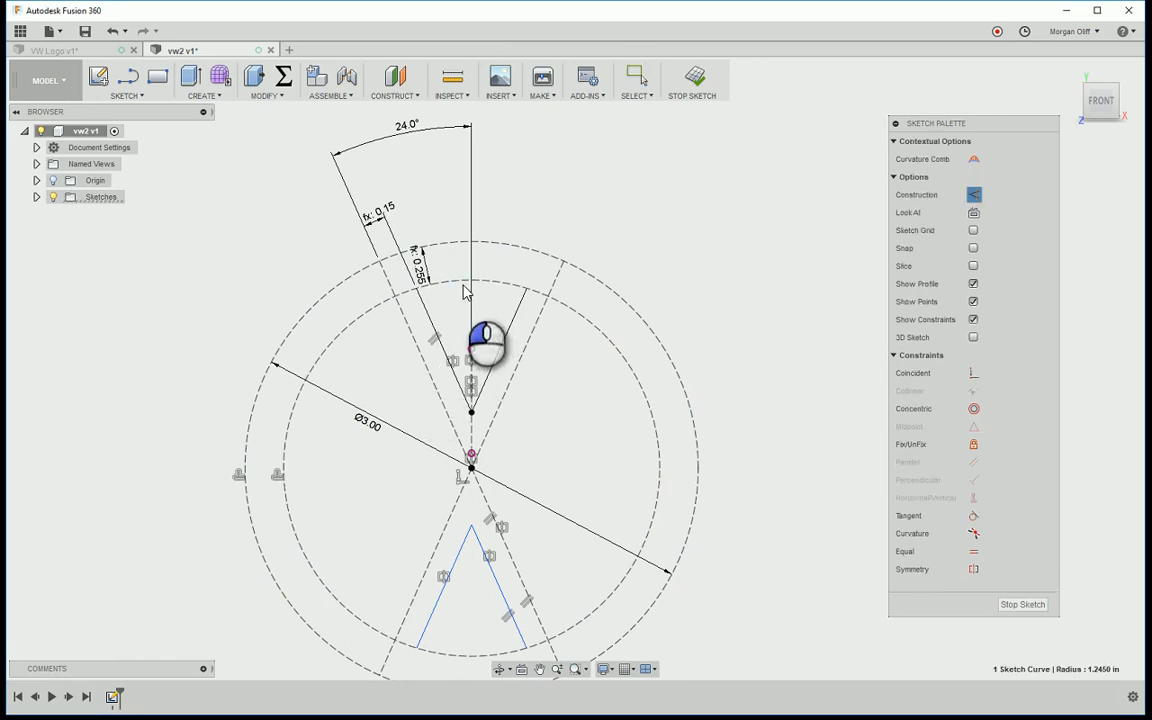
left_click(492, 614)
middle_click_drag(491, 560, 488, 473)
scroll(485, 473, "down", 1)
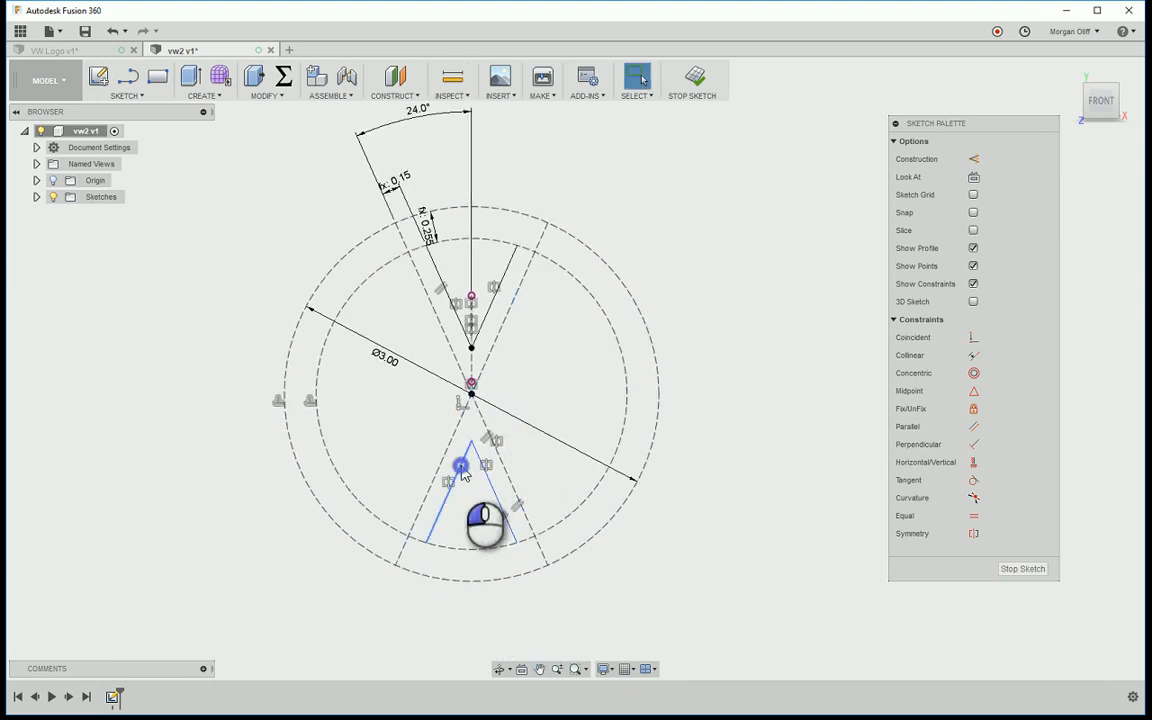
left_click(463, 476)
left_click(454, 465)
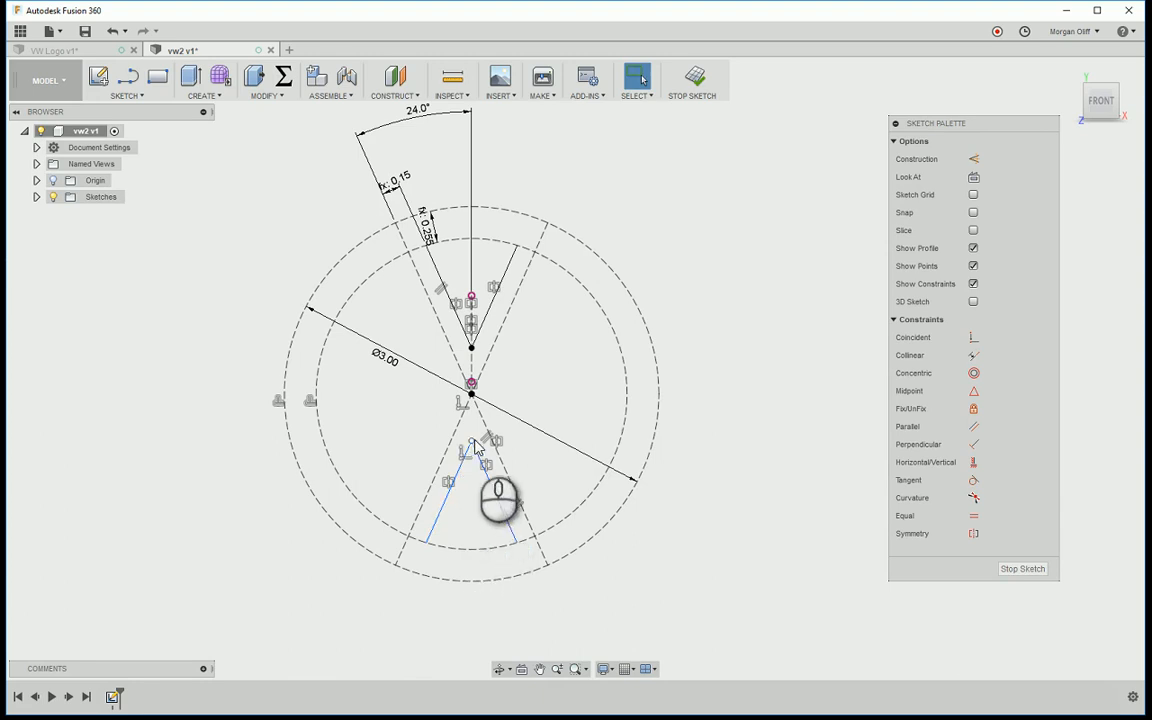
left_click_drag(475, 447, 475, 458)
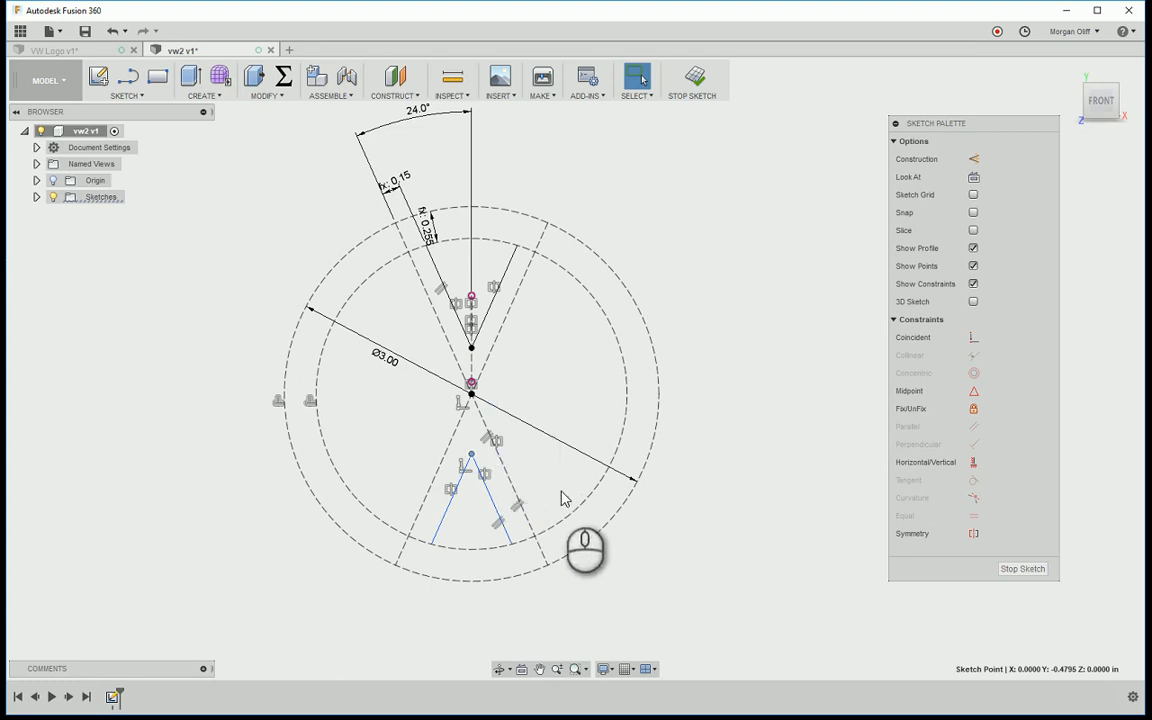
- Dimension the inverted V's left side from the lower-left diagonal, linking it to the upper V's offset dimension d4
left_click(434, 475)
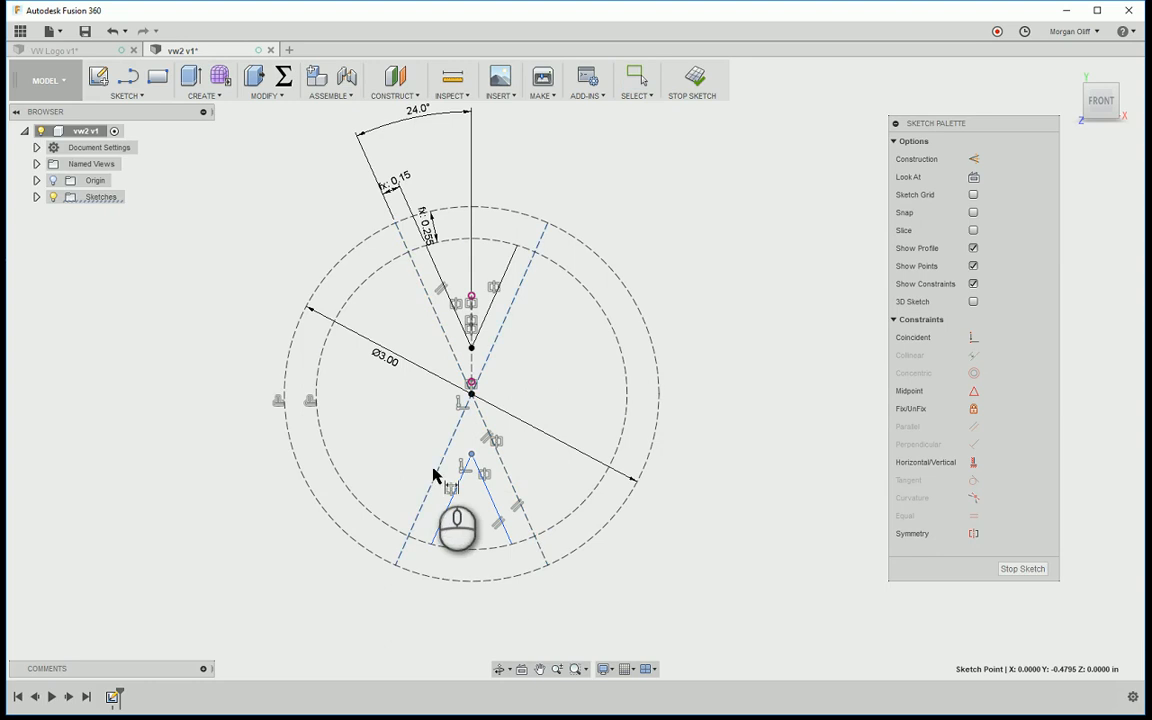
left_click(471, 456)
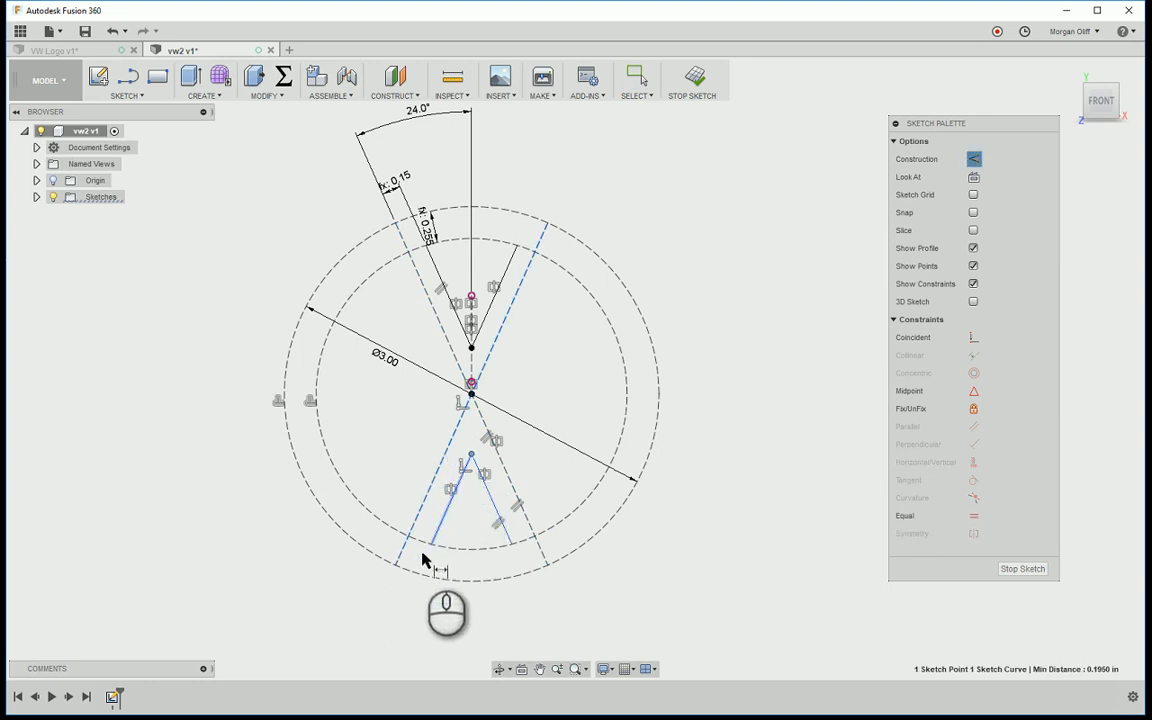
left_click(390, 615)
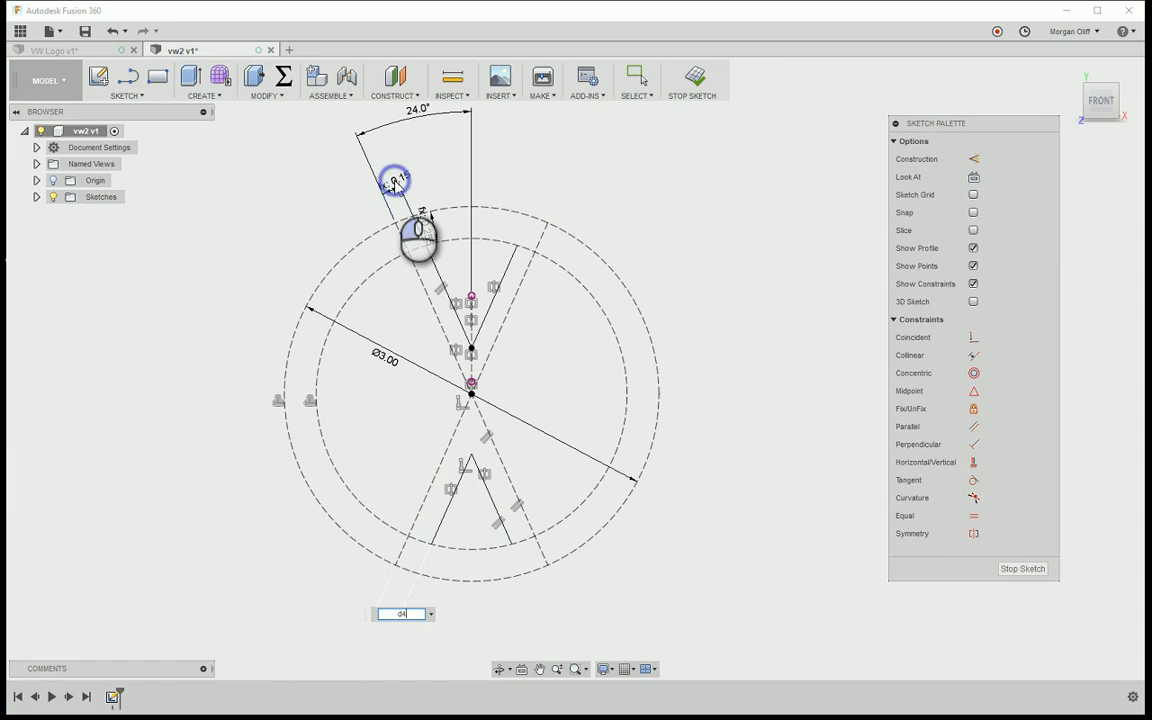
key("Return")
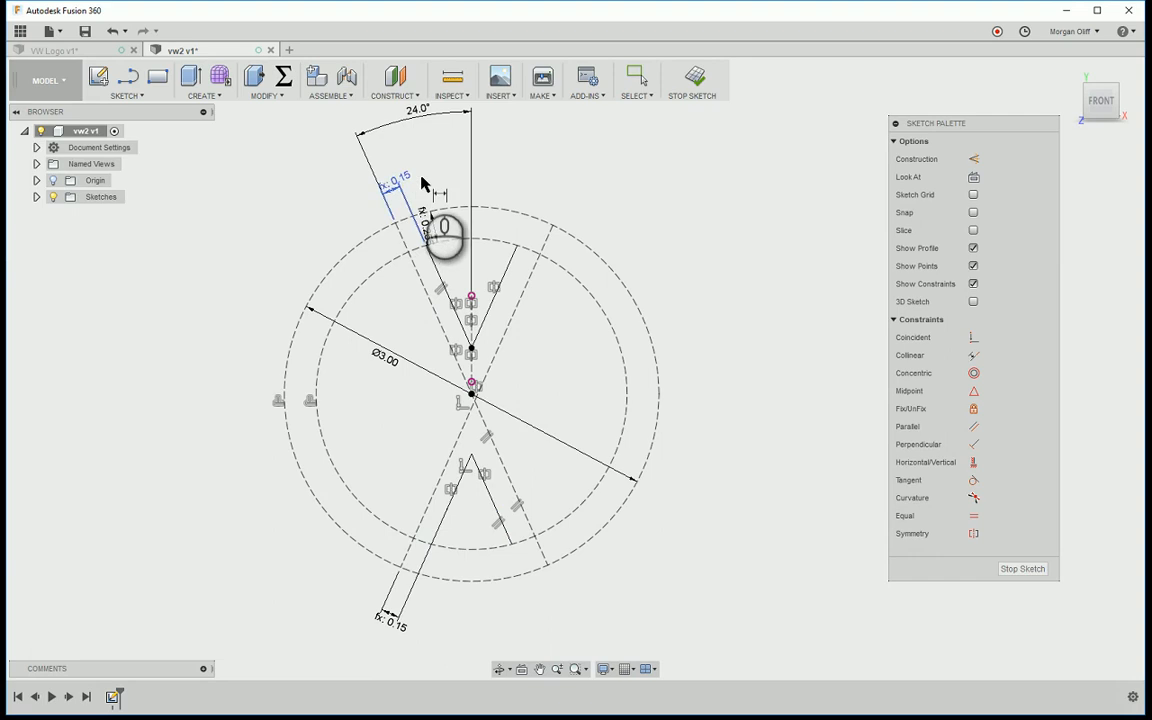
- Make the diagonal from lower left to upper right coincident with the circles' centre point, and check the diagonals' symmetry constraint
scroll(525, 330, "up", 4)
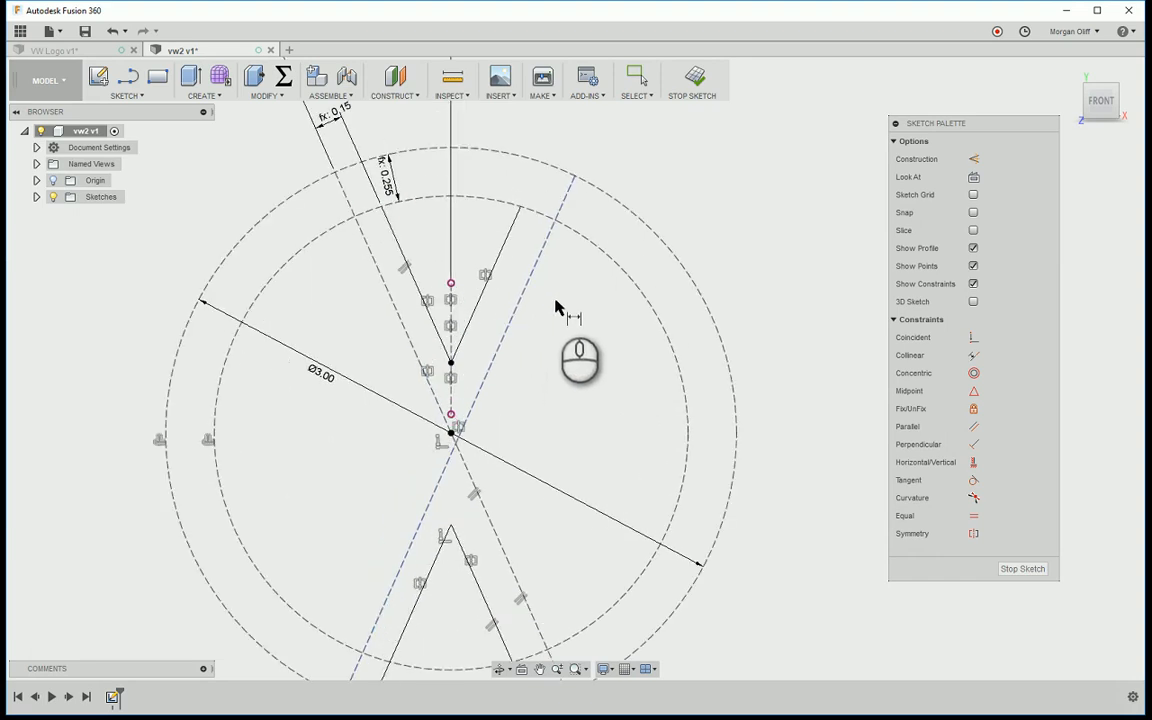
left_click(495, 345)
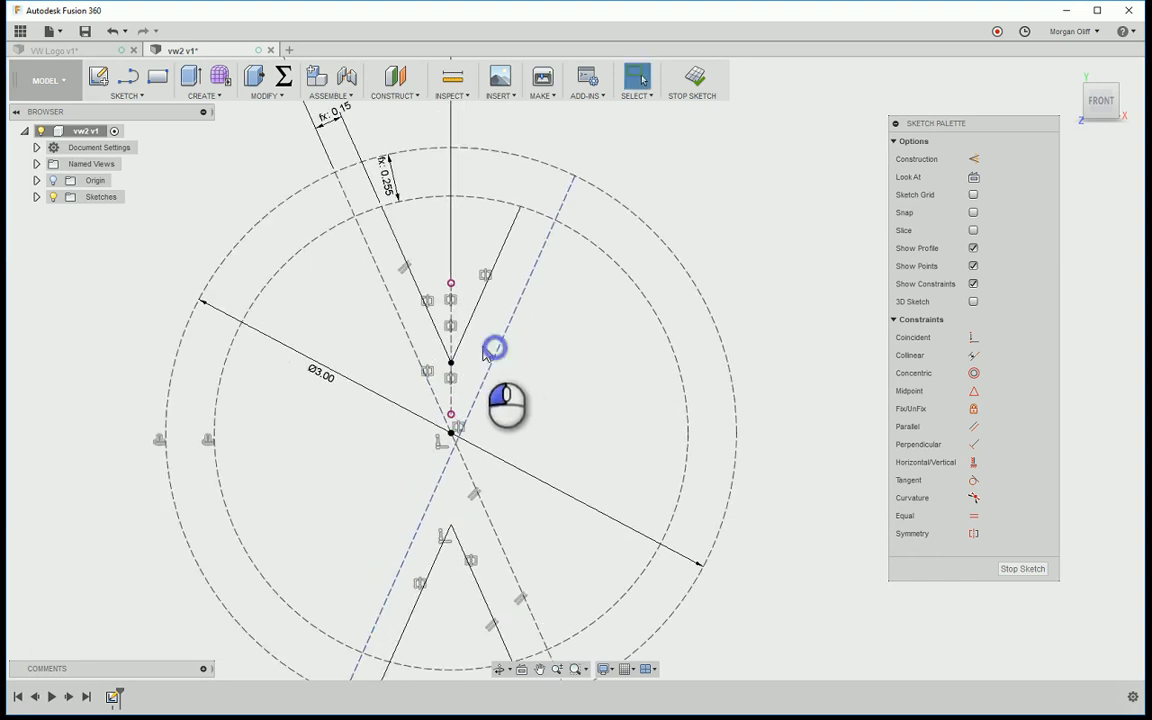
key("Escape")
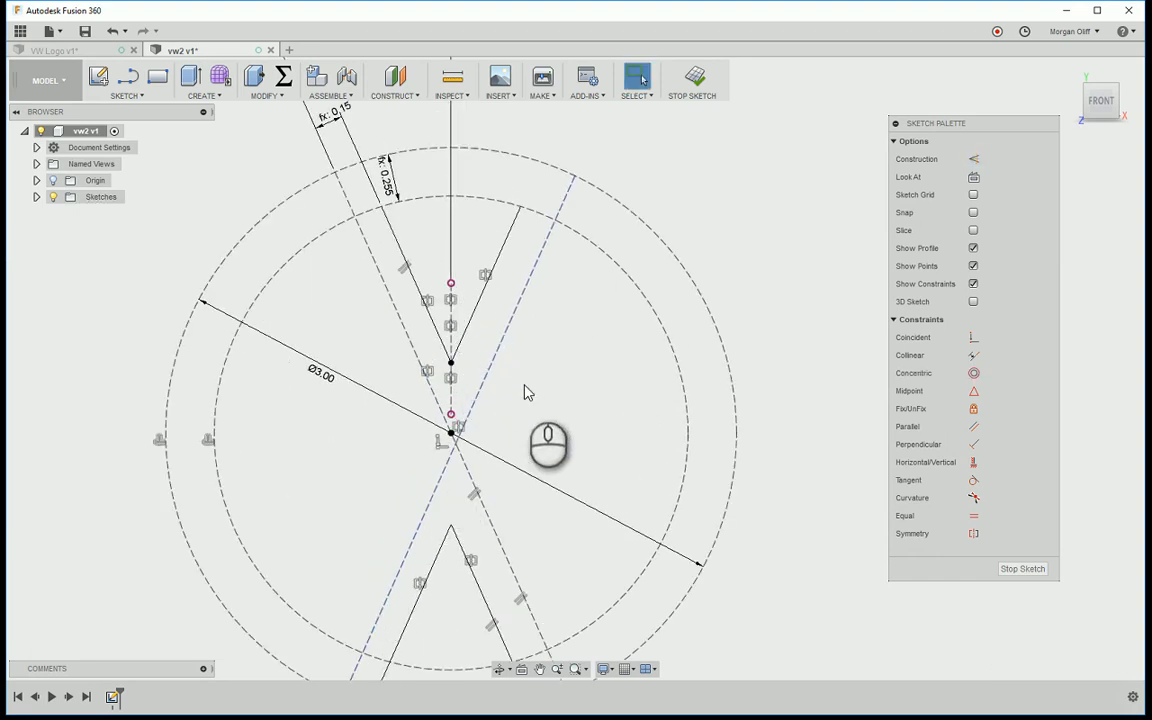
left_click(973, 337)
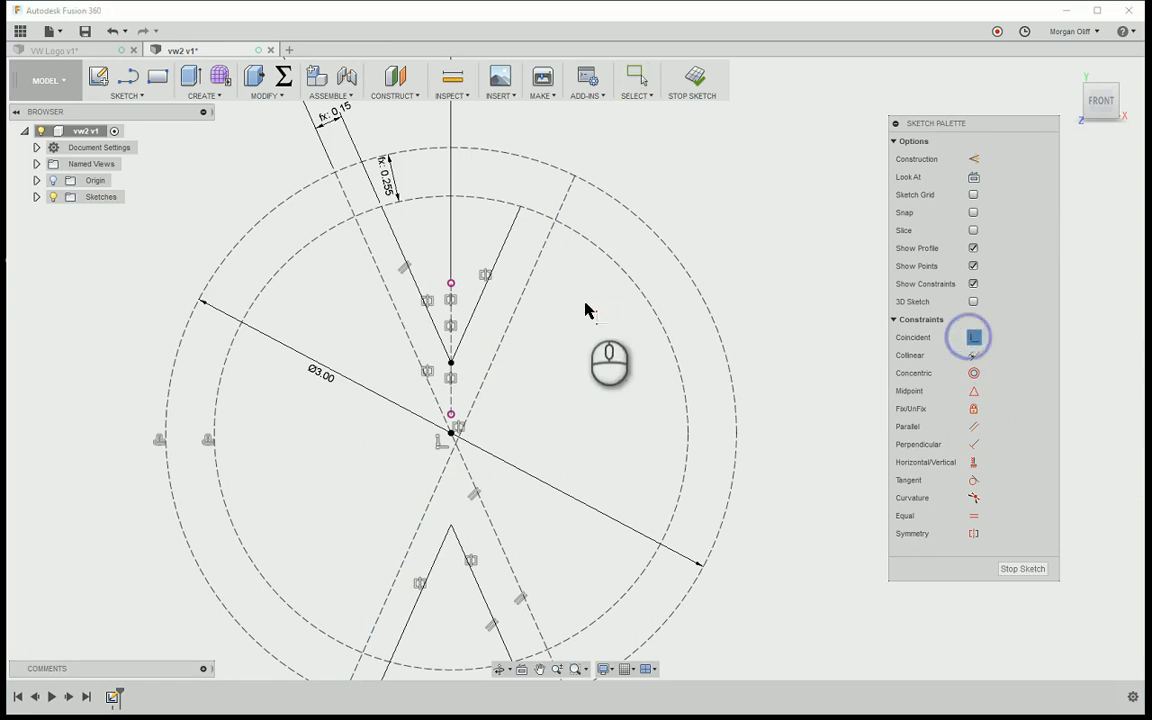
left_click(505, 337)
left_click(449, 434)
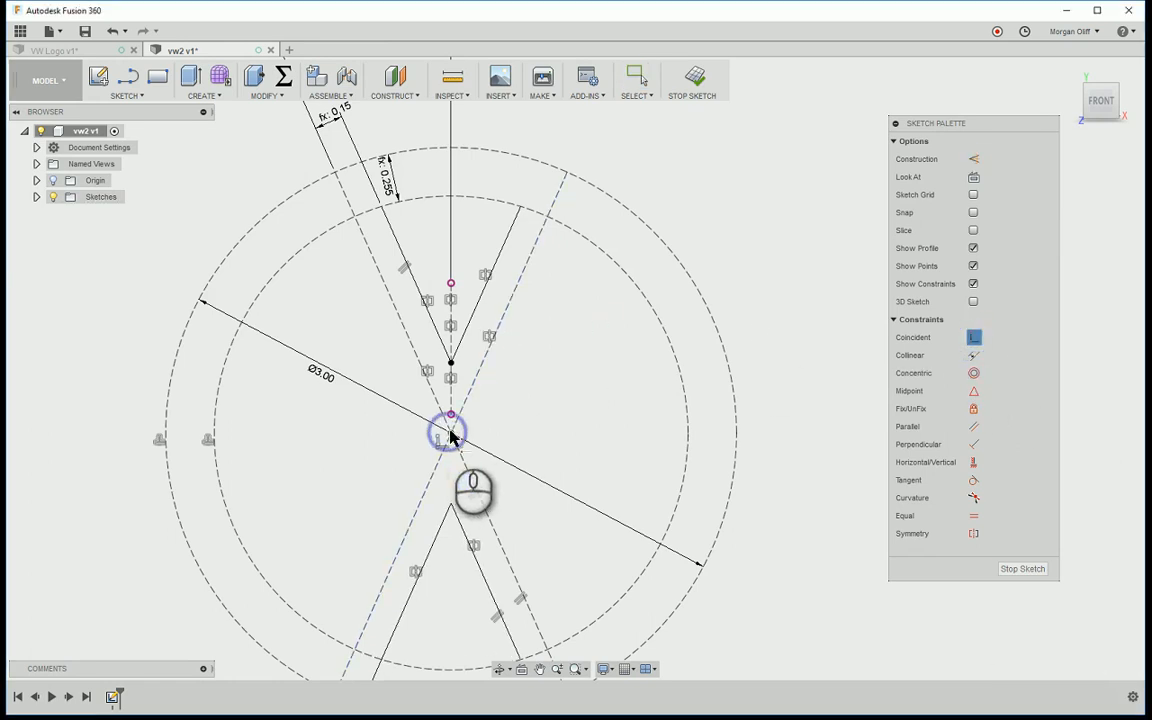
left_click(428, 355)
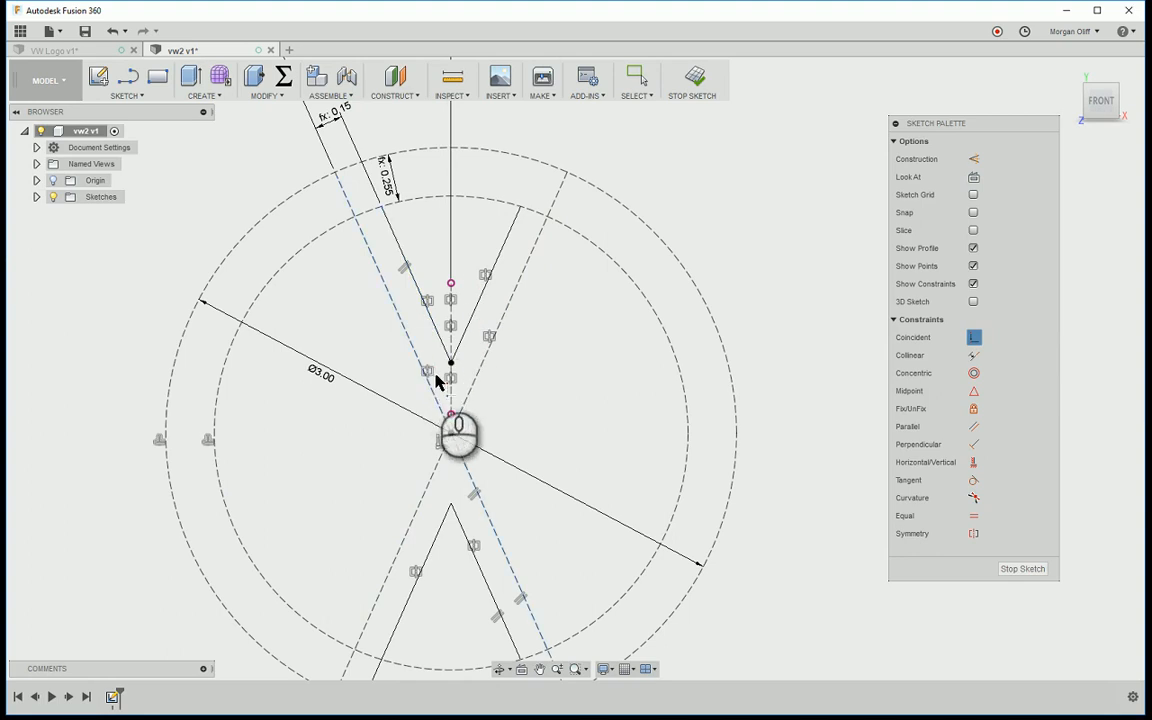
key("Escape")
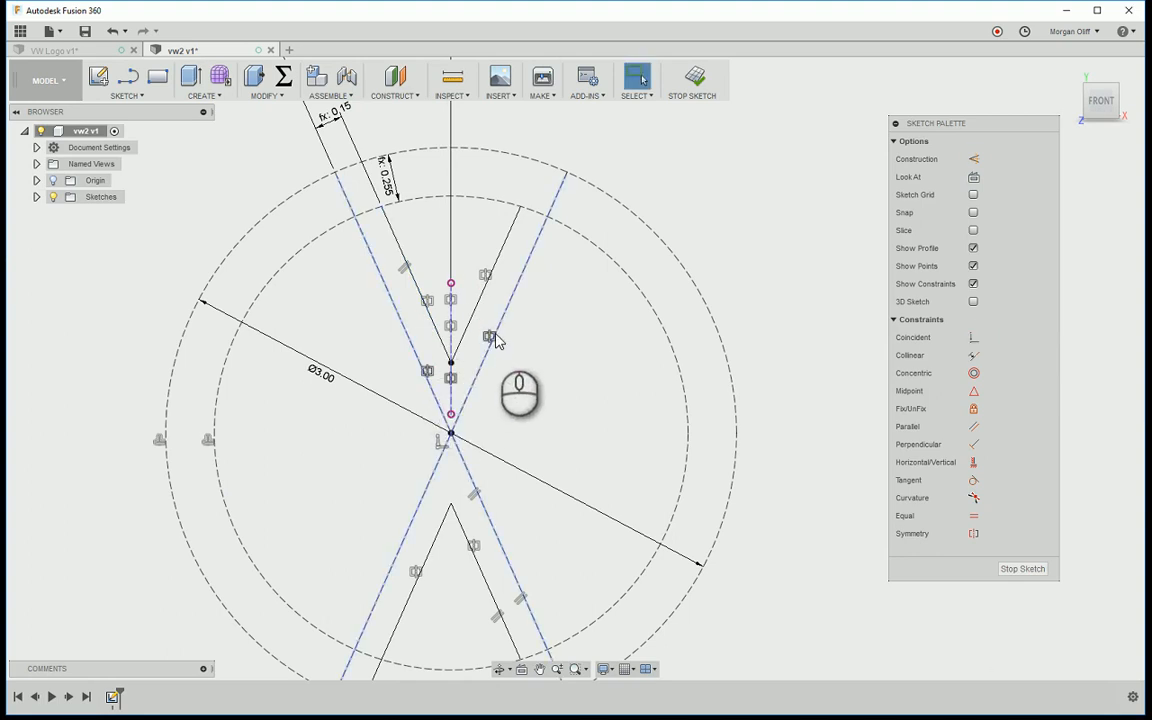
left_click(486, 335)
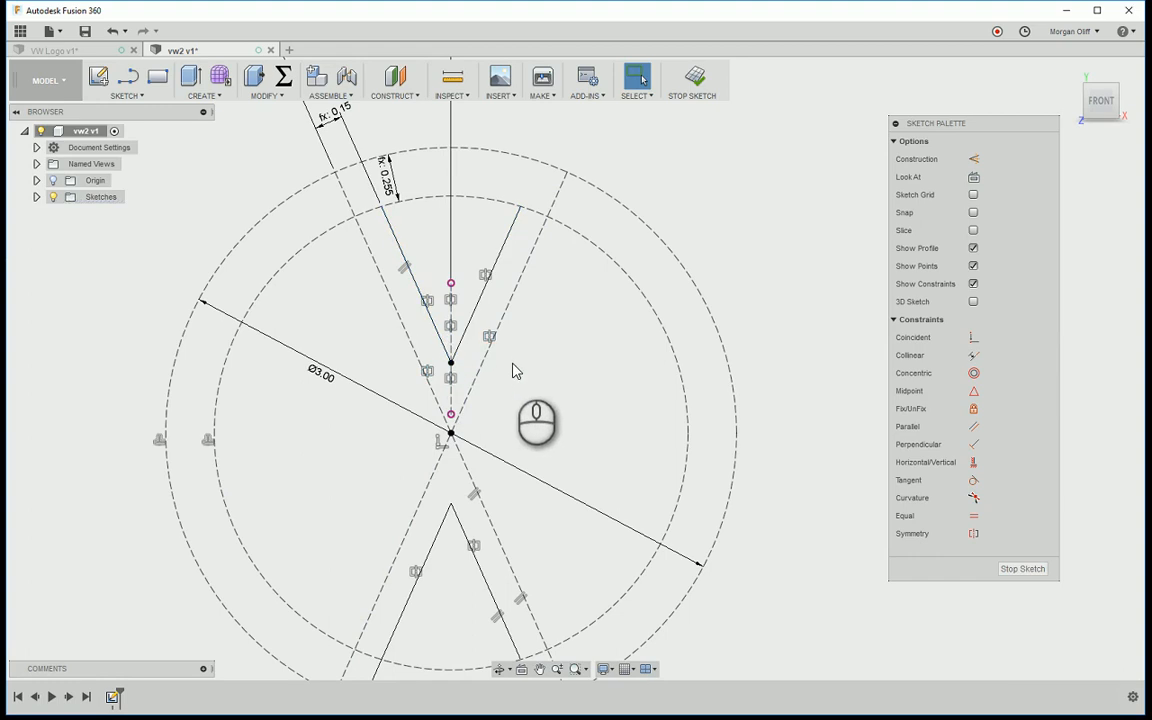
scroll(470, 435, "down", 3)
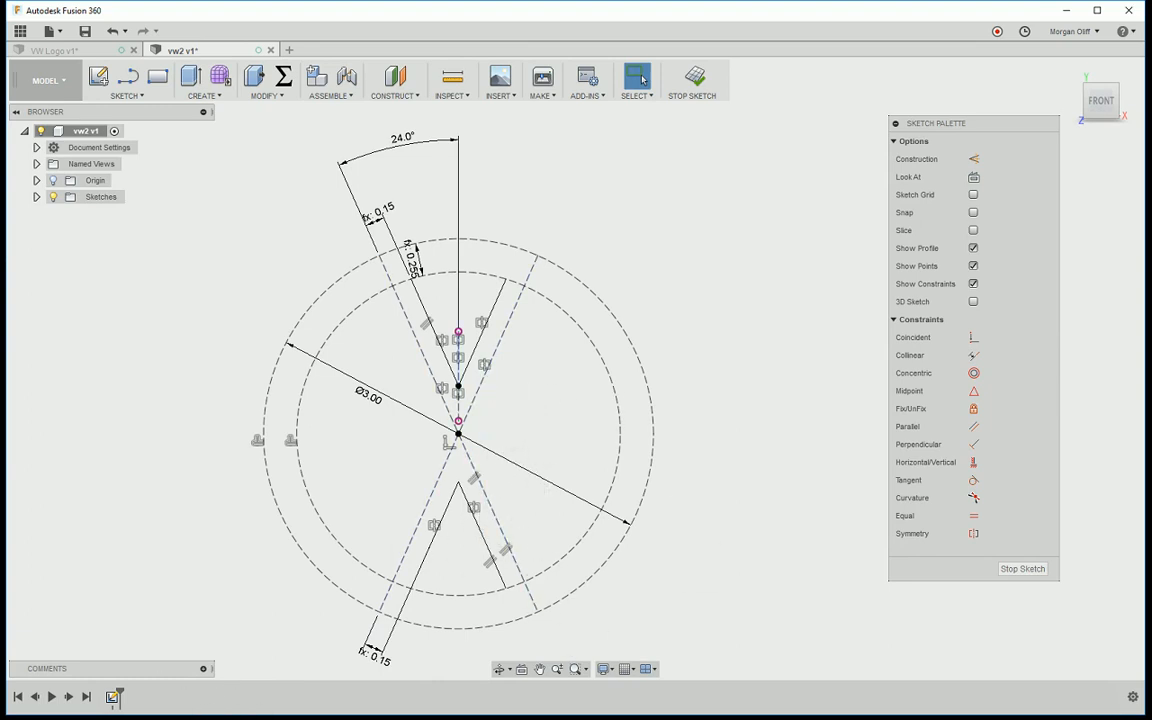
- Sketch two lines, about 1.73 in and 1.60 in, from the diagonals' lower crossings with the inner circle up to its right and left arcs
key("alt+Tab")
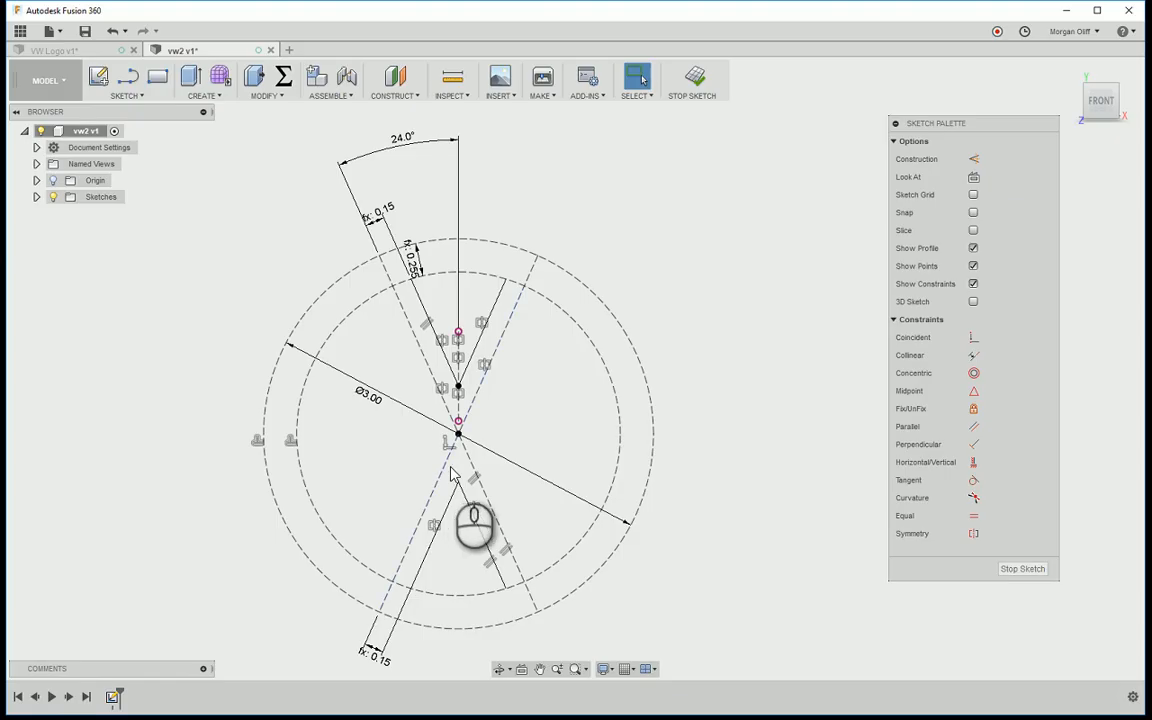
key("l")
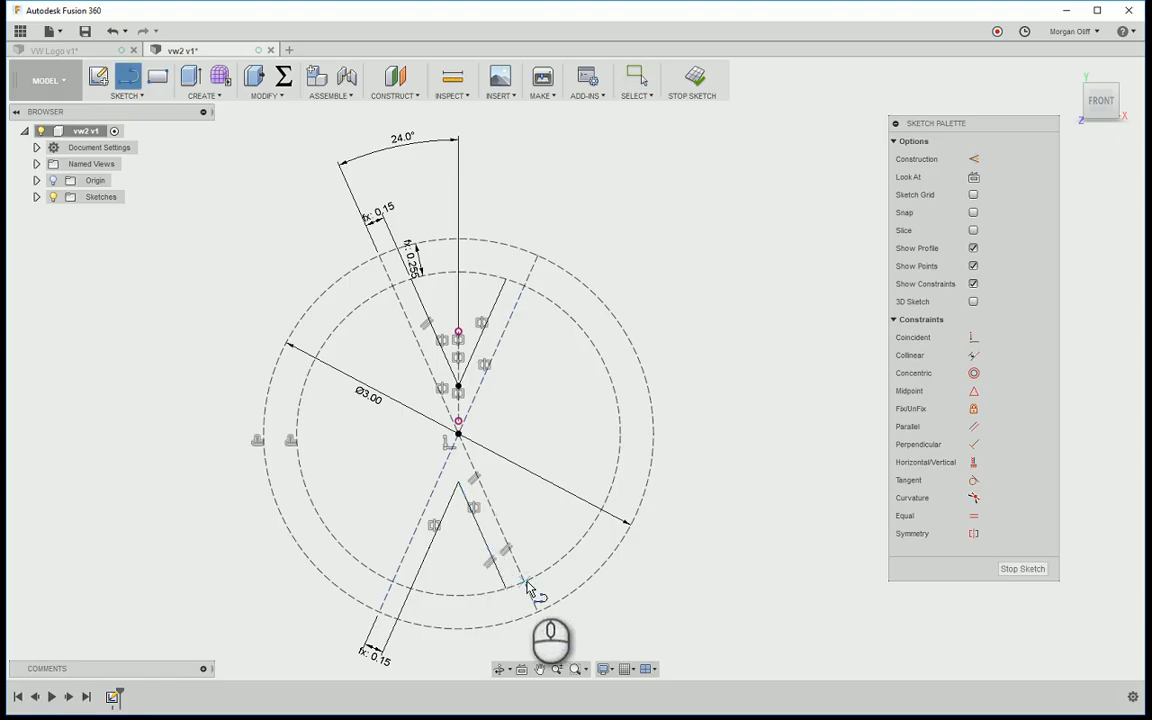
left_click(524, 582)
left_click(608, 376)
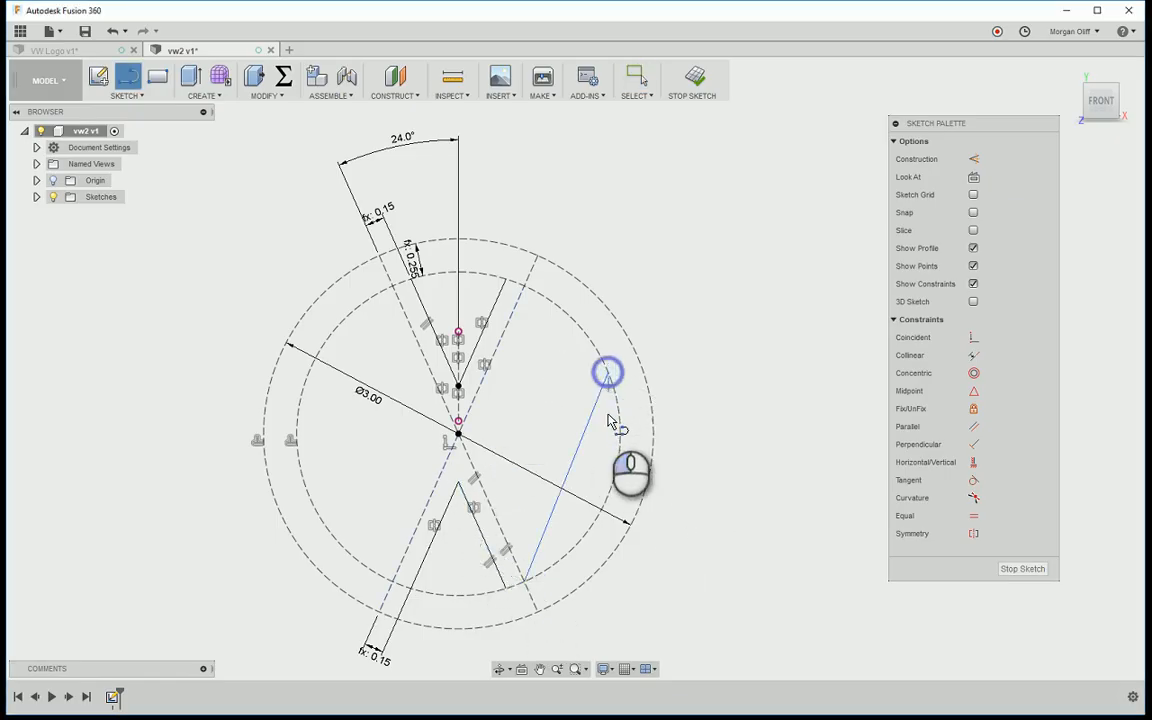
key("Escape")
key("l")
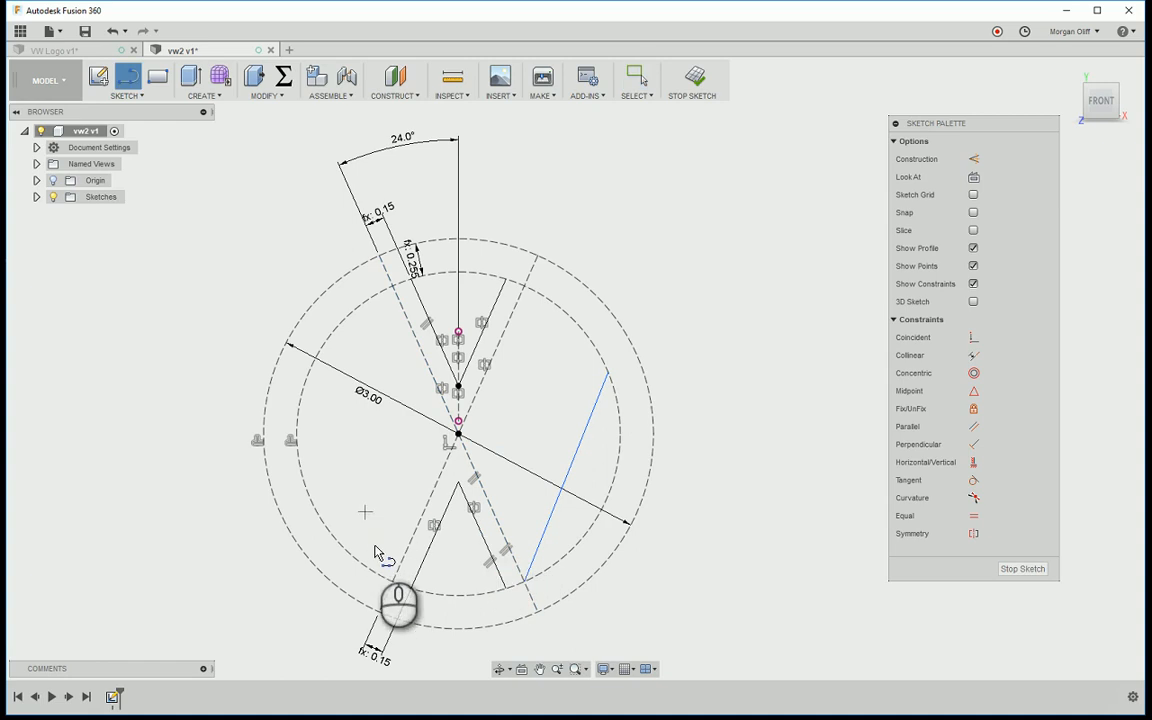
left_click(390, 583)
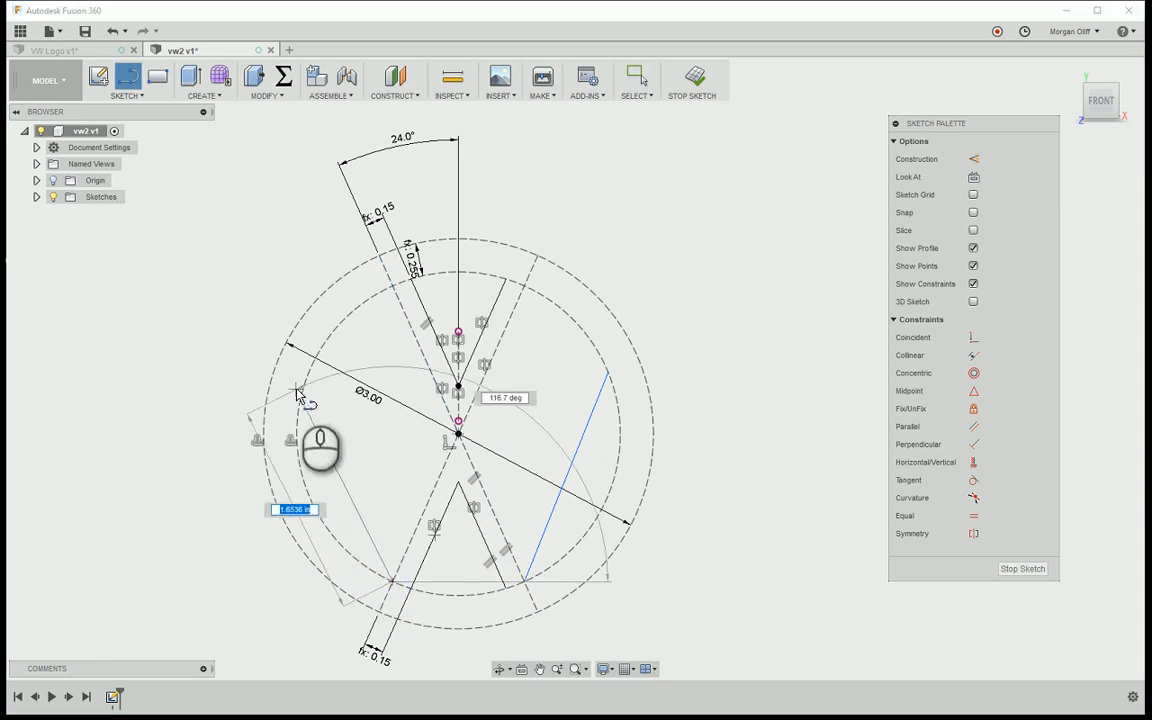
left_click(304, 396)
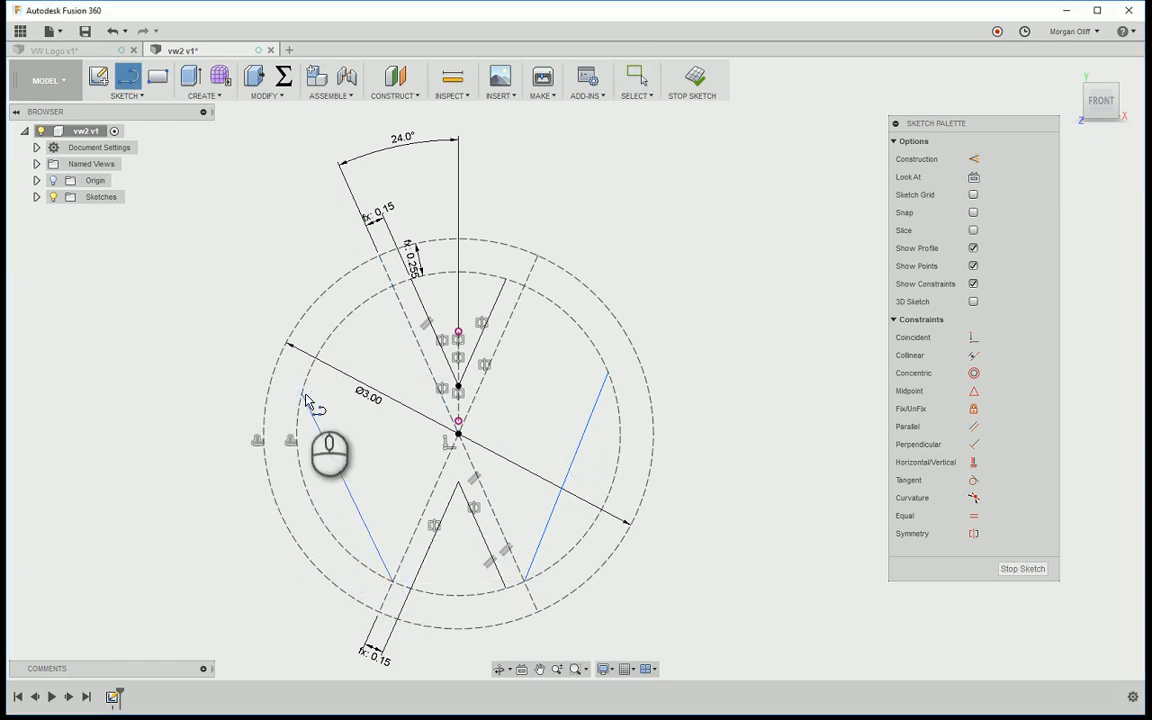
key("Escape")
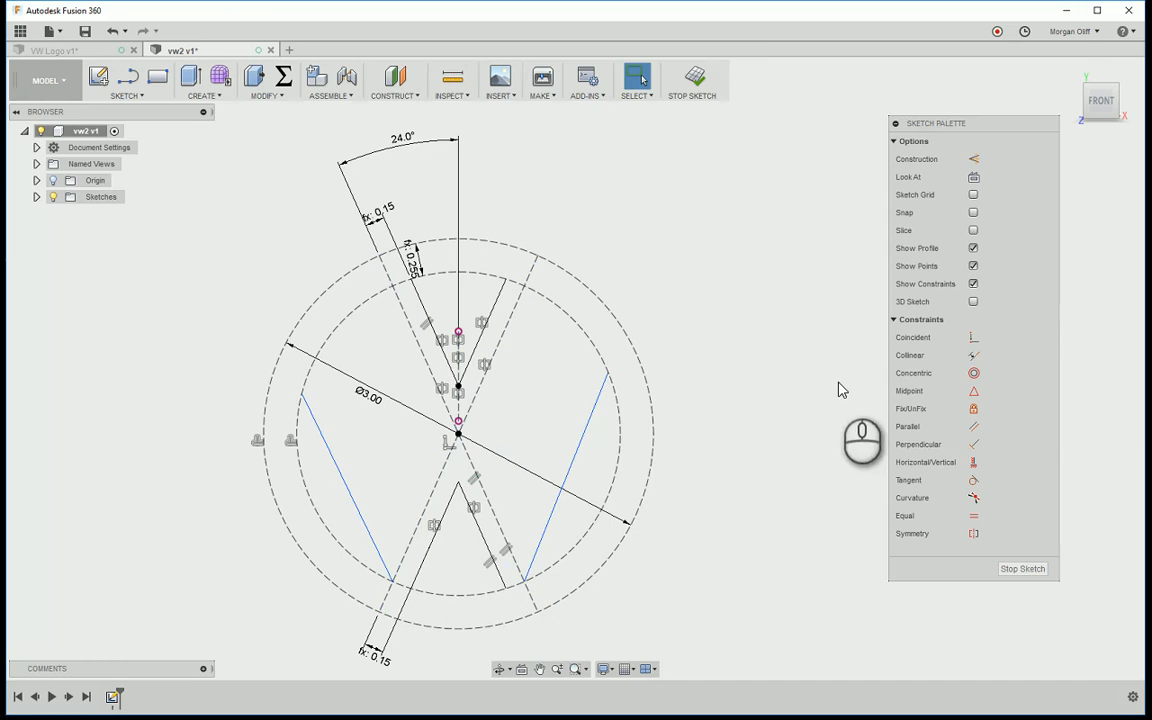
- Constrain the right outer line parallel to the upper-right diagonal construction line
left_click(975, 427)
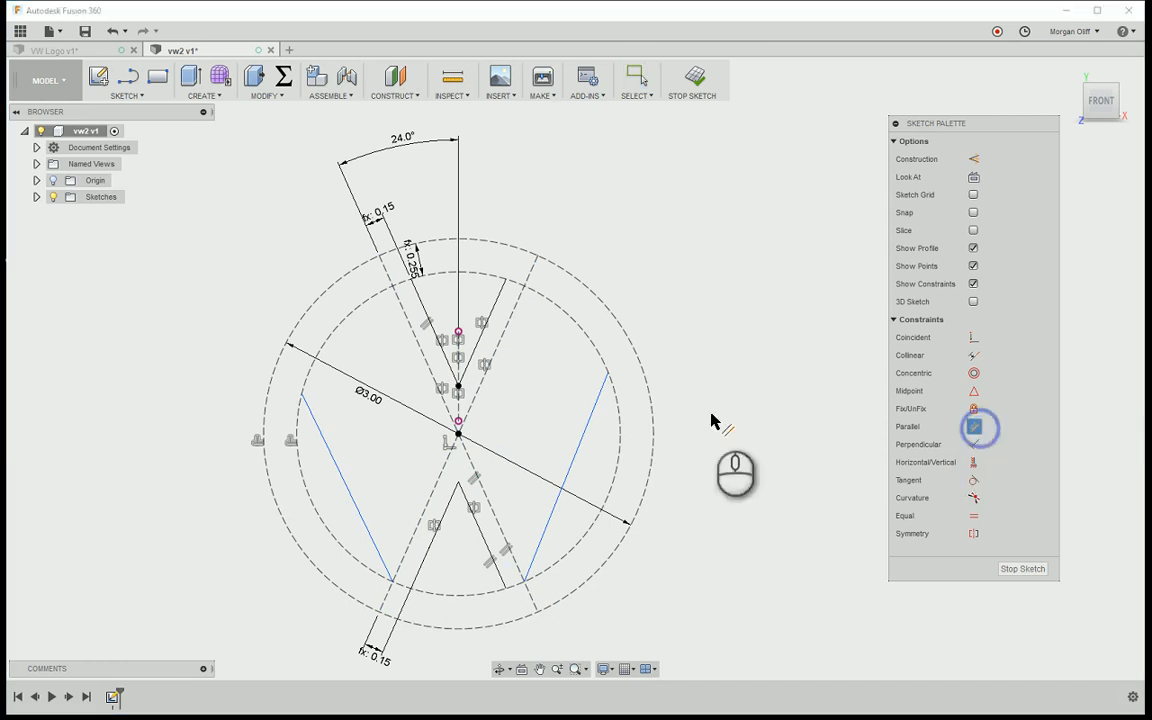
left_click(589, 420)
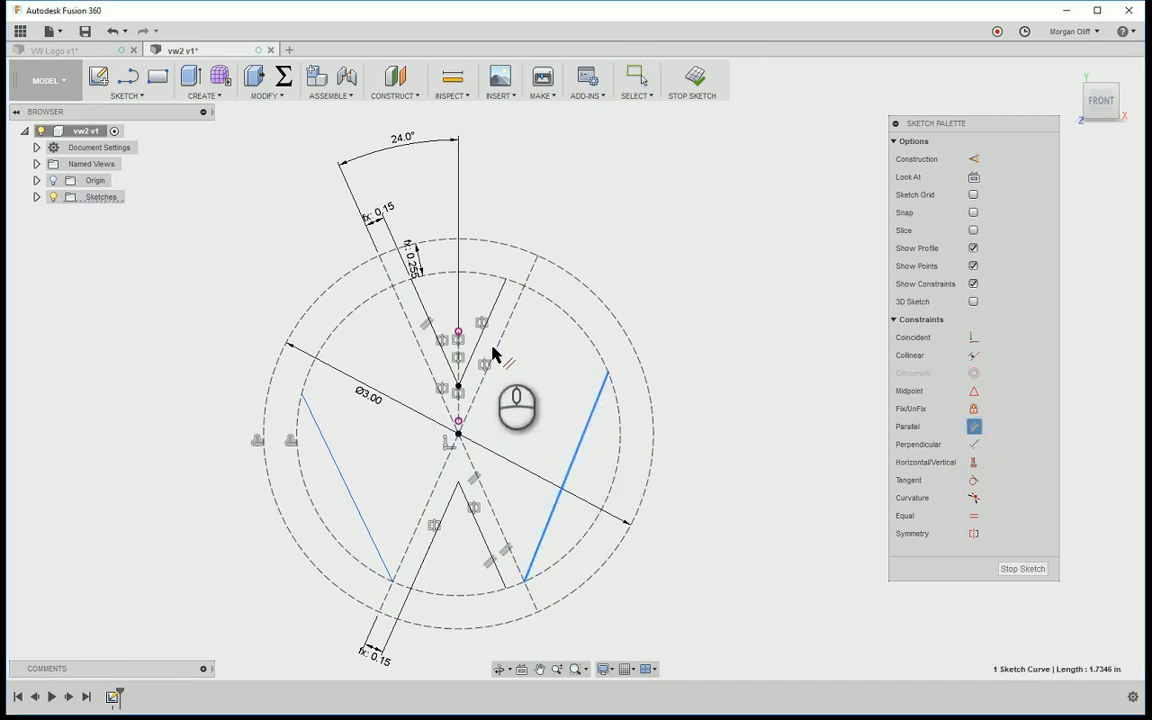
left_click(494, 350)
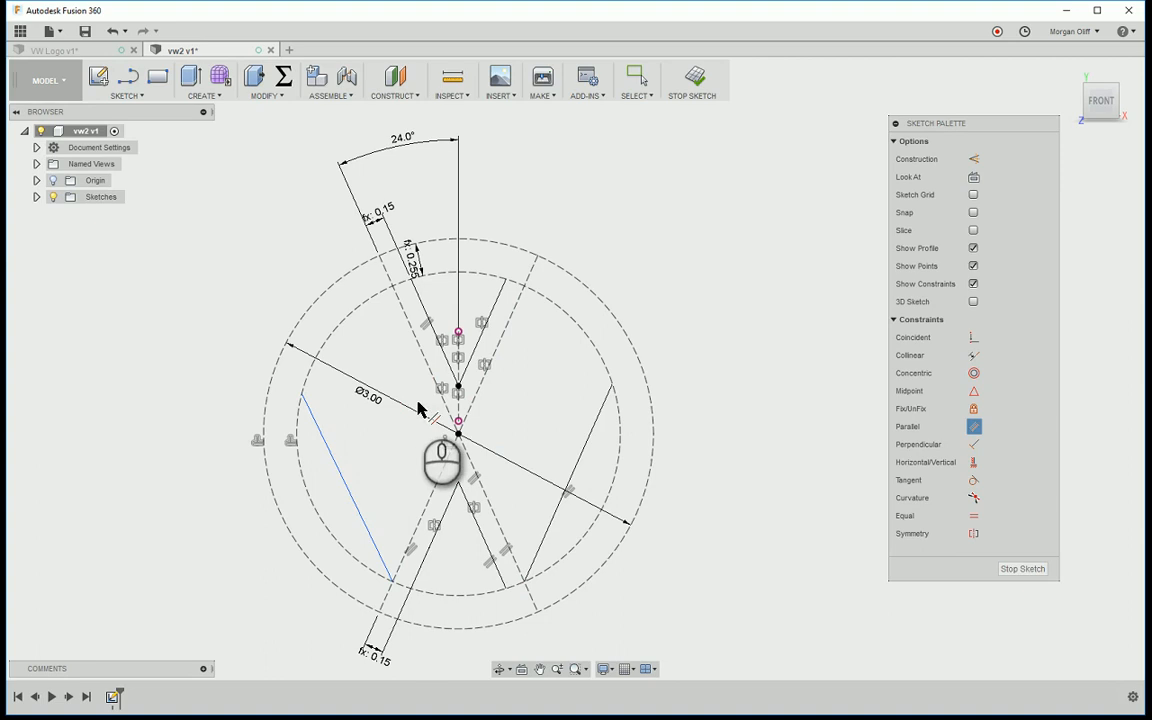
- Constrain the left outer line parallel to the upper-left diagonal construction line
left_click(347, 480)
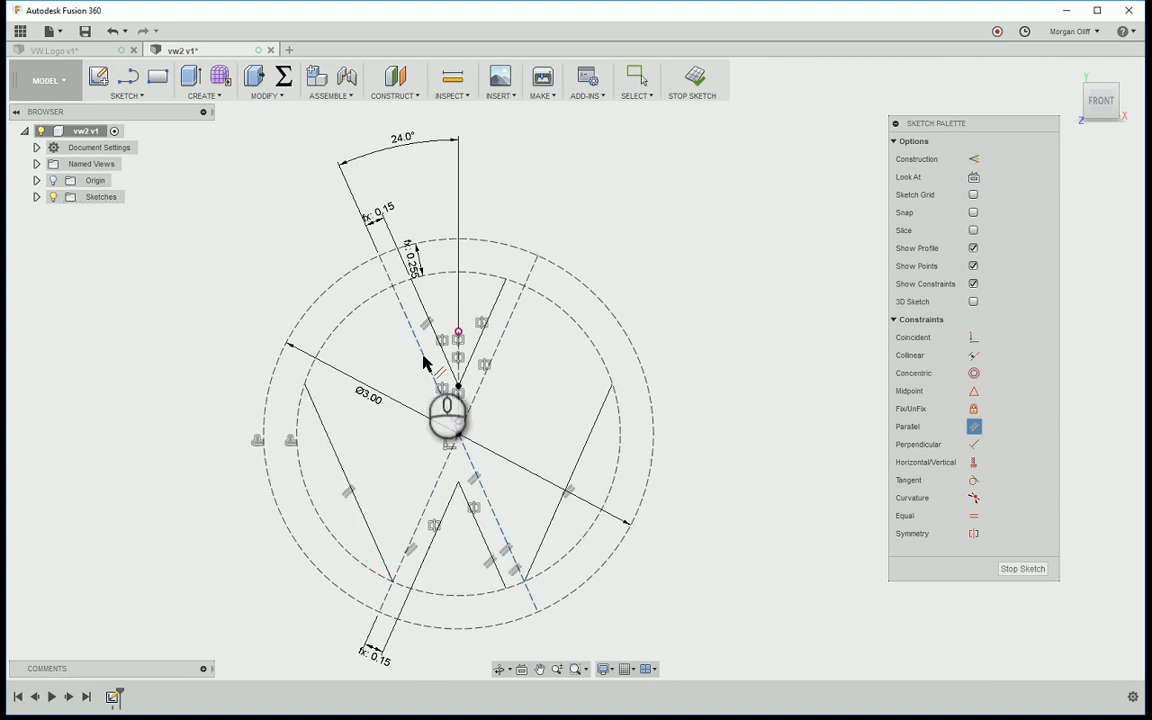
left_click(424, 364)
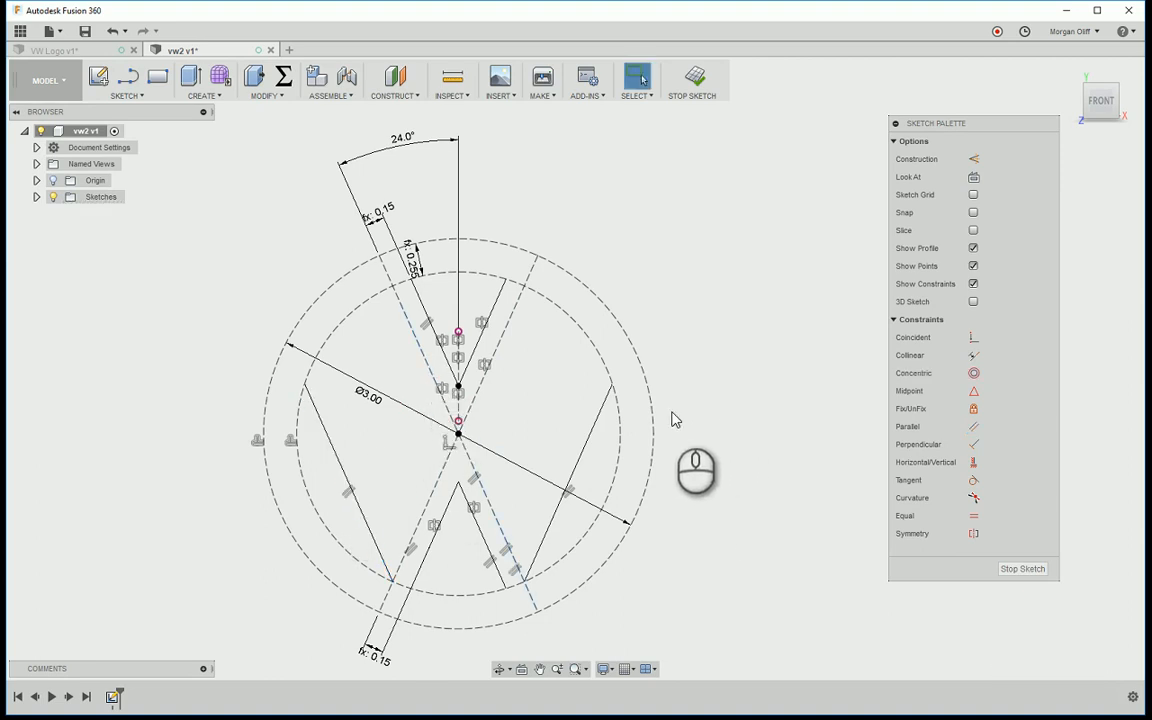
- Sketch two lines, about 1.57 in and 1.62 in, from the inner circle's right and left arcs down to the lower diagonals, inside the outer lines
key("l")
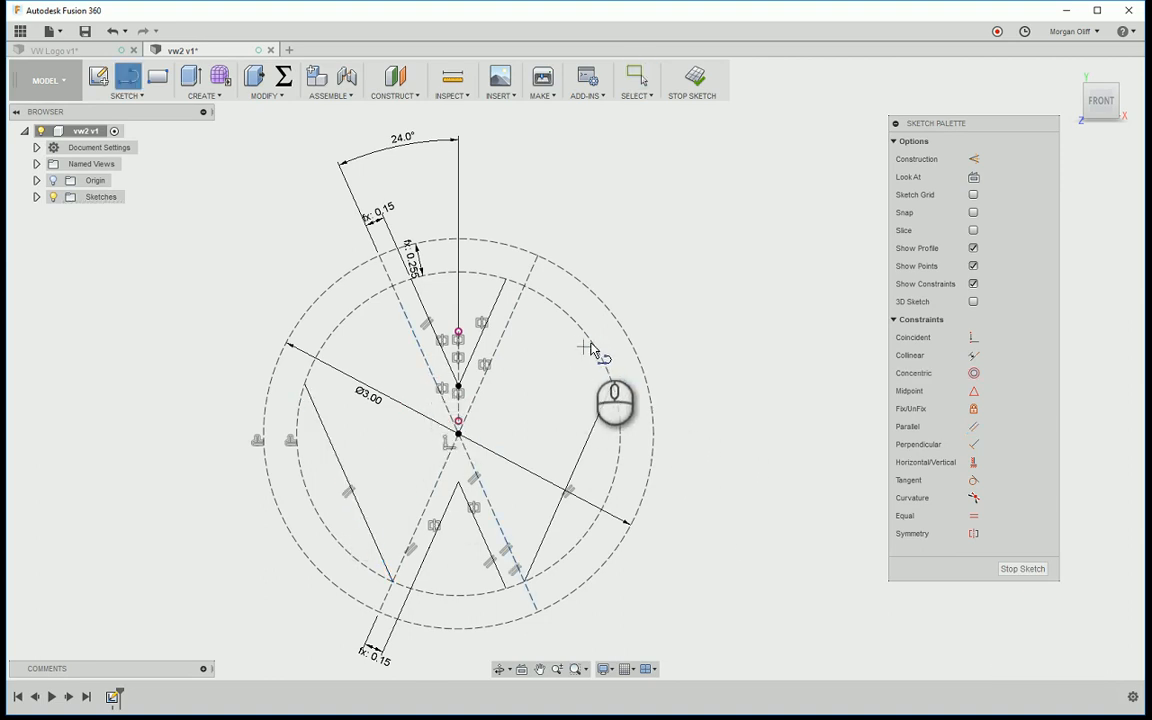
left_click(596, 344)
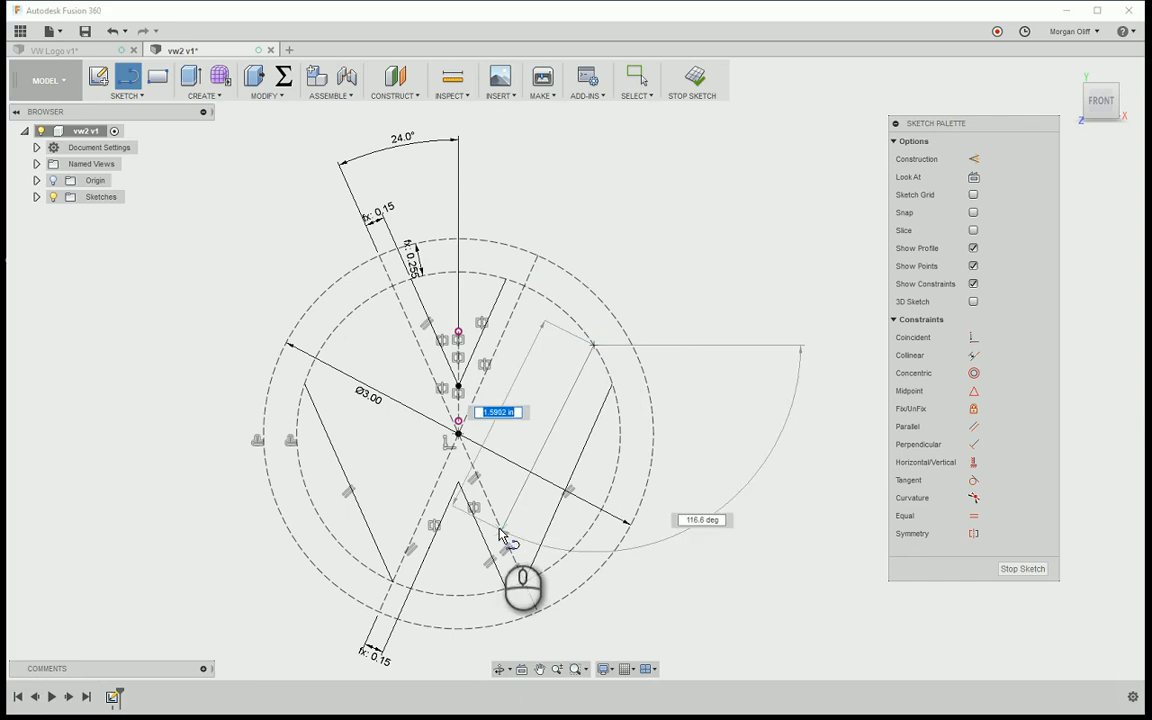
left_click(500, 527)
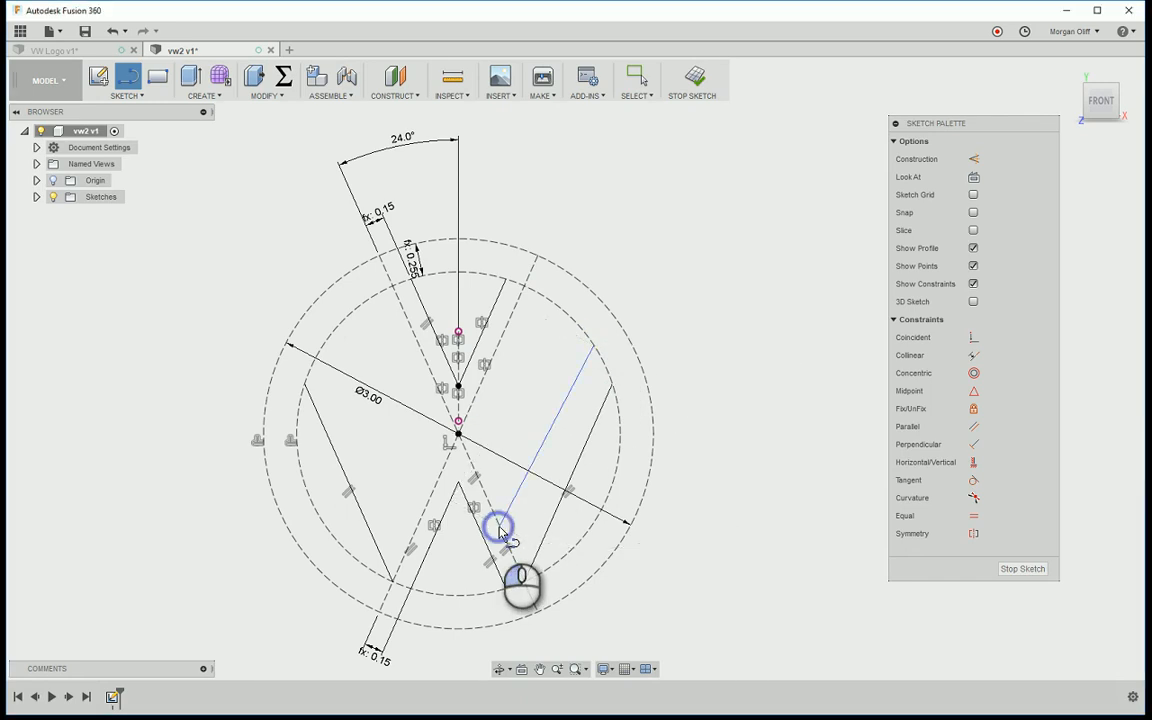
left_click(330, 338)
left_click(417, 529)
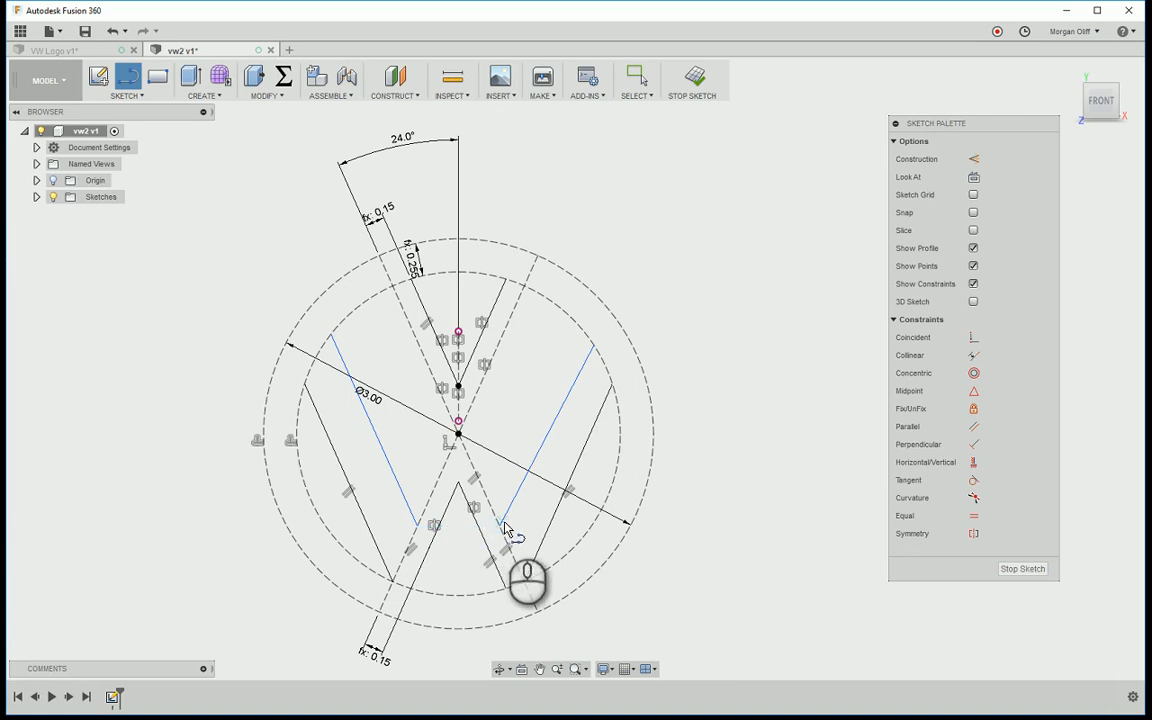
key("Escape")
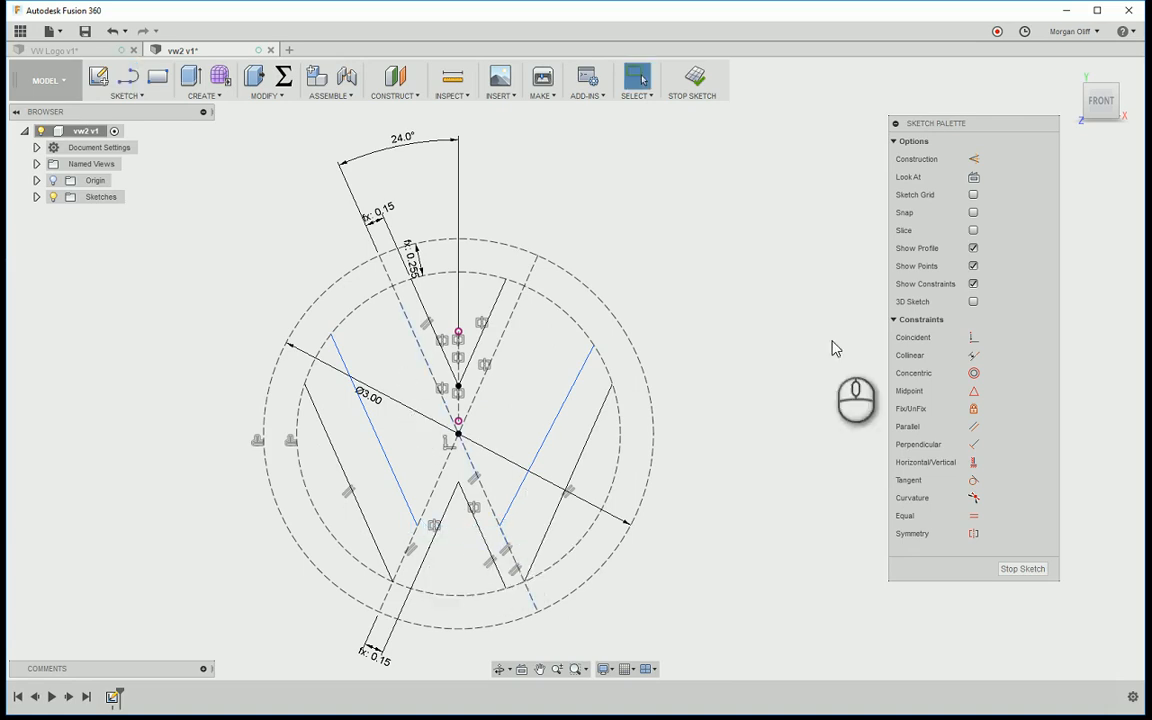
- Constrain the new right and left inner lines parallel to their neighbouring outer lines
left_click(973, 426)
left_click(565, 401)
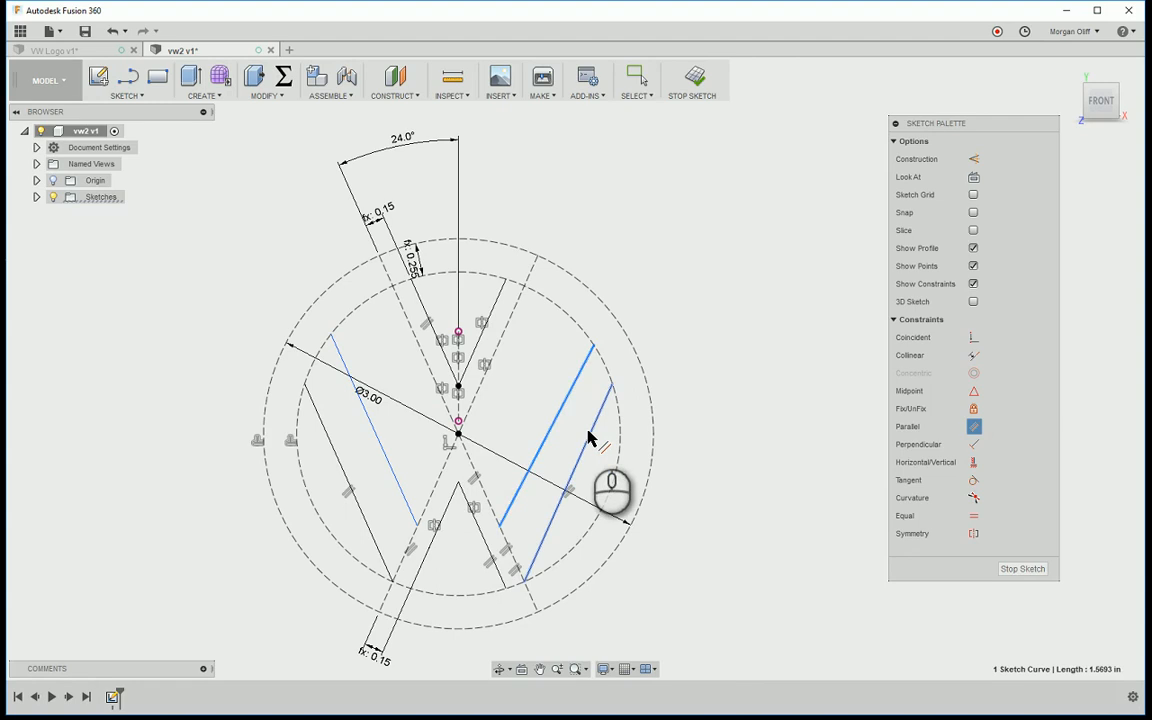
left_click(348, 413)
left_click(371, 425)
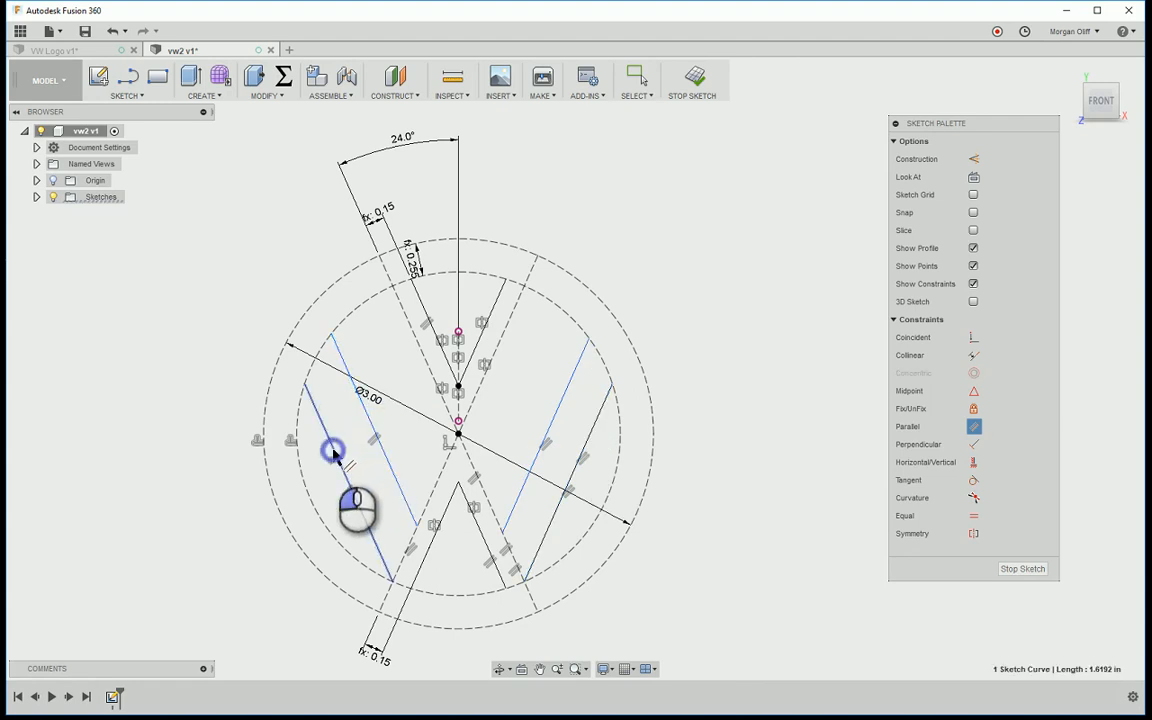
left_click(333, 452)
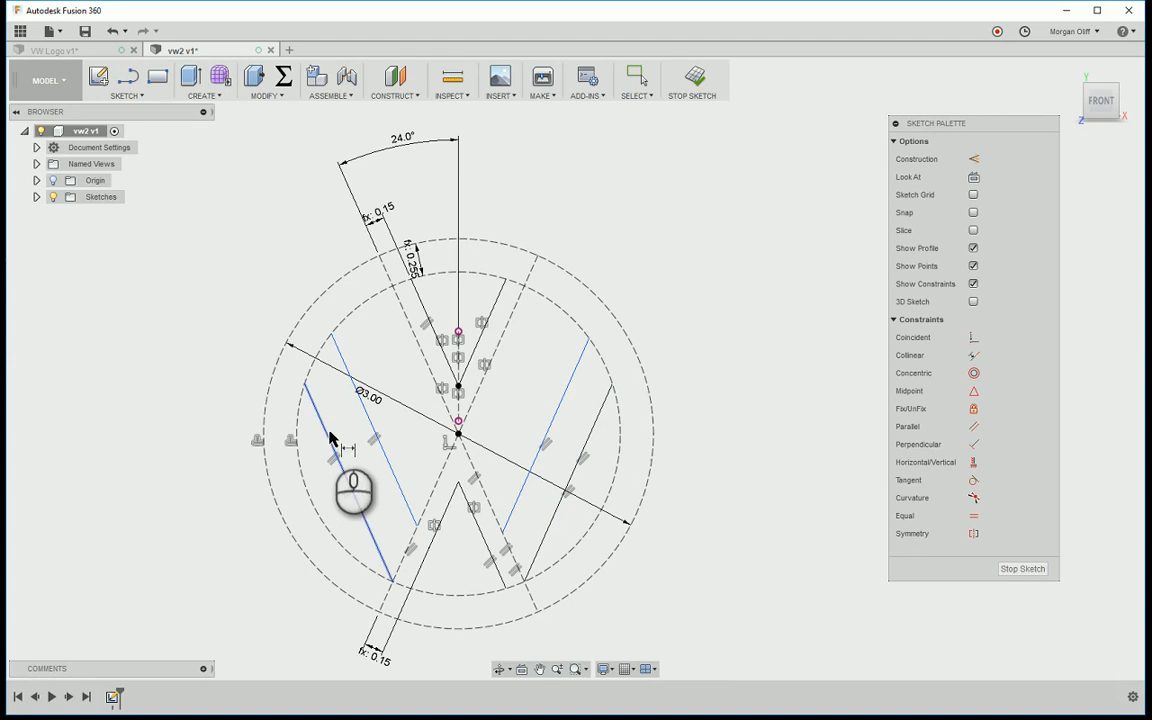
- Dimension the distance between the left outer and inner lines as d1*.1, linked to the outer circle's diameter
left_click(326, 427)
left_click(366, 418)
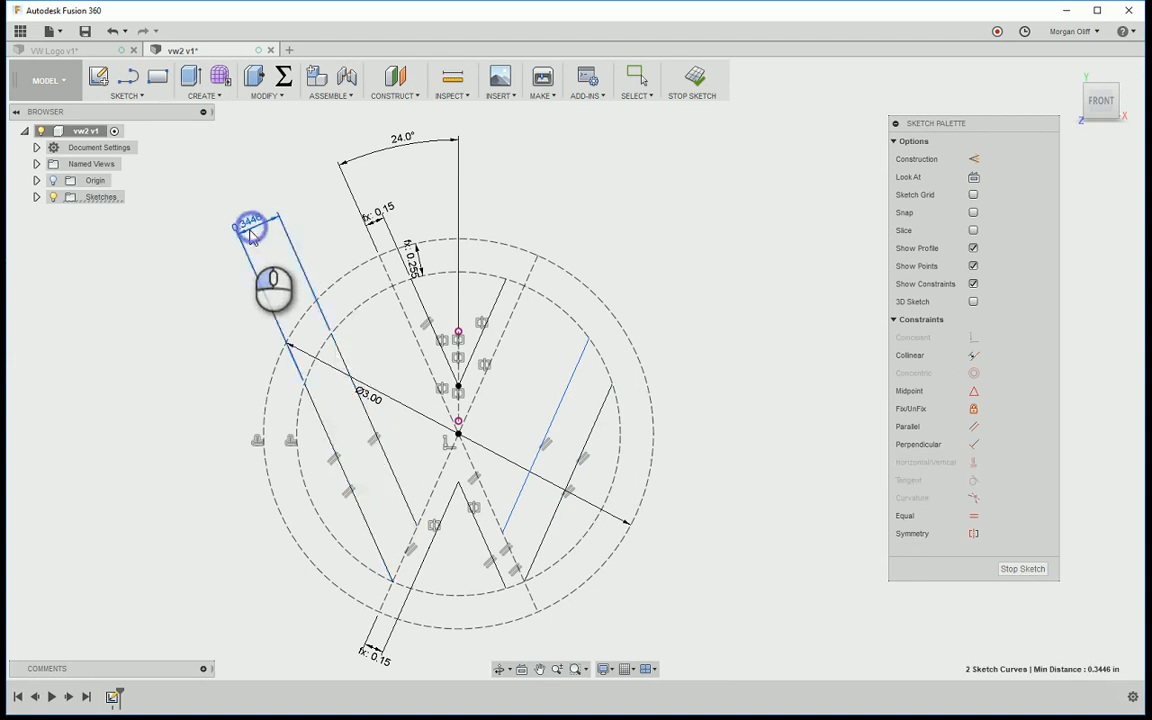
left_click(250, 228)
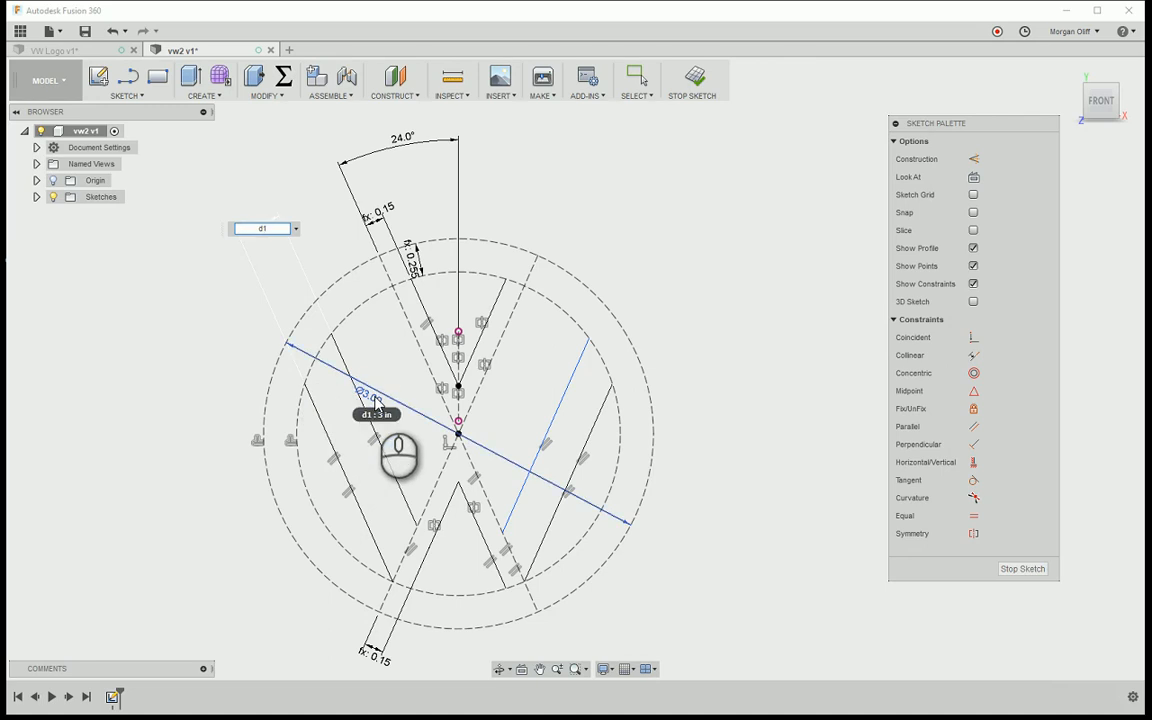
type("d1*.1")
key("Return")
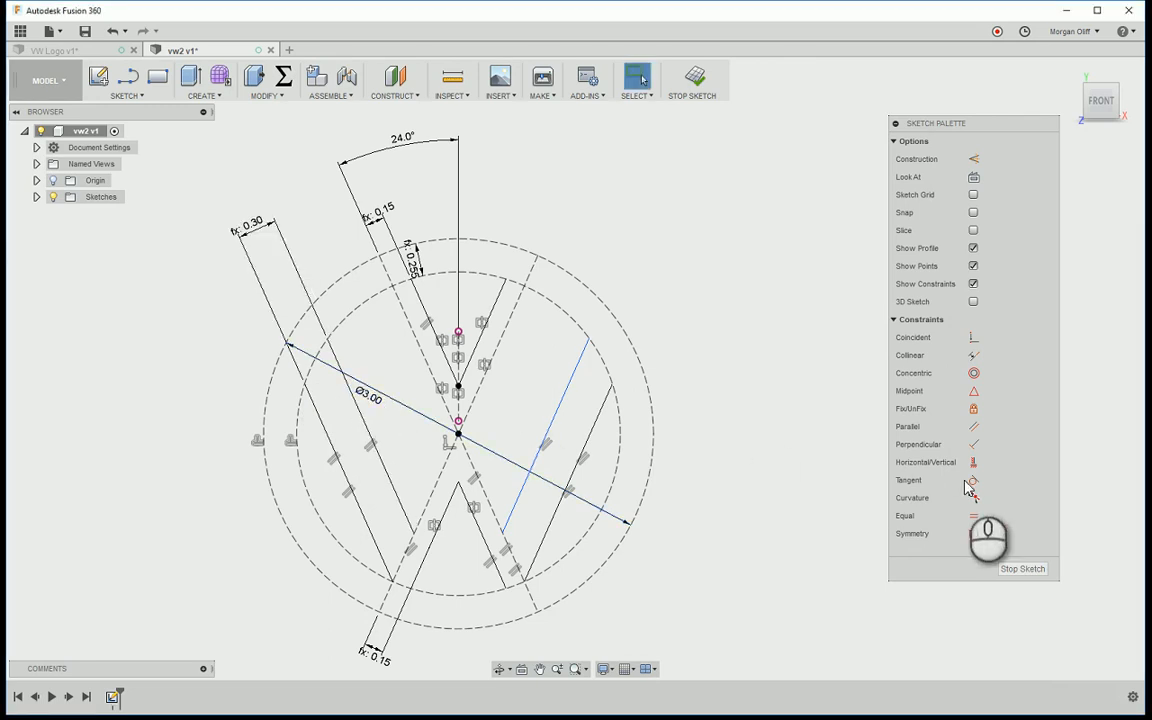
- Make the left and right inner lines symmetric about the vertical centre line
left_click(974, 533)
left_click(366, 424)
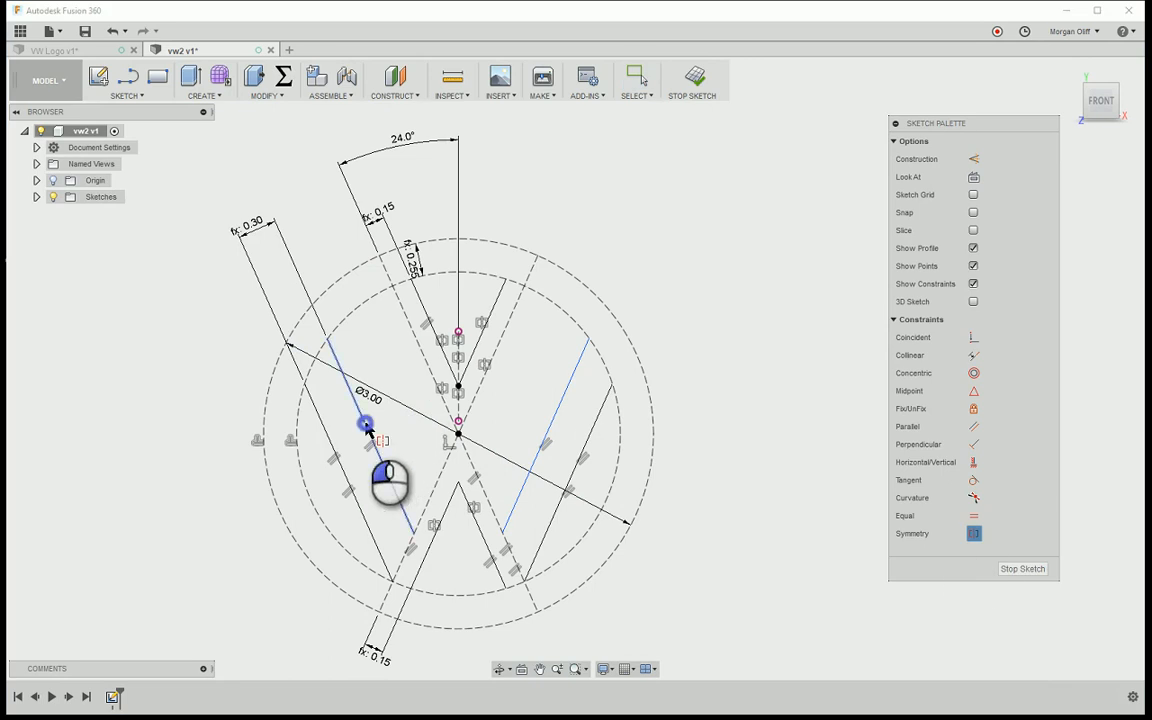
left_click(553, 425)
left_click(458, 351)
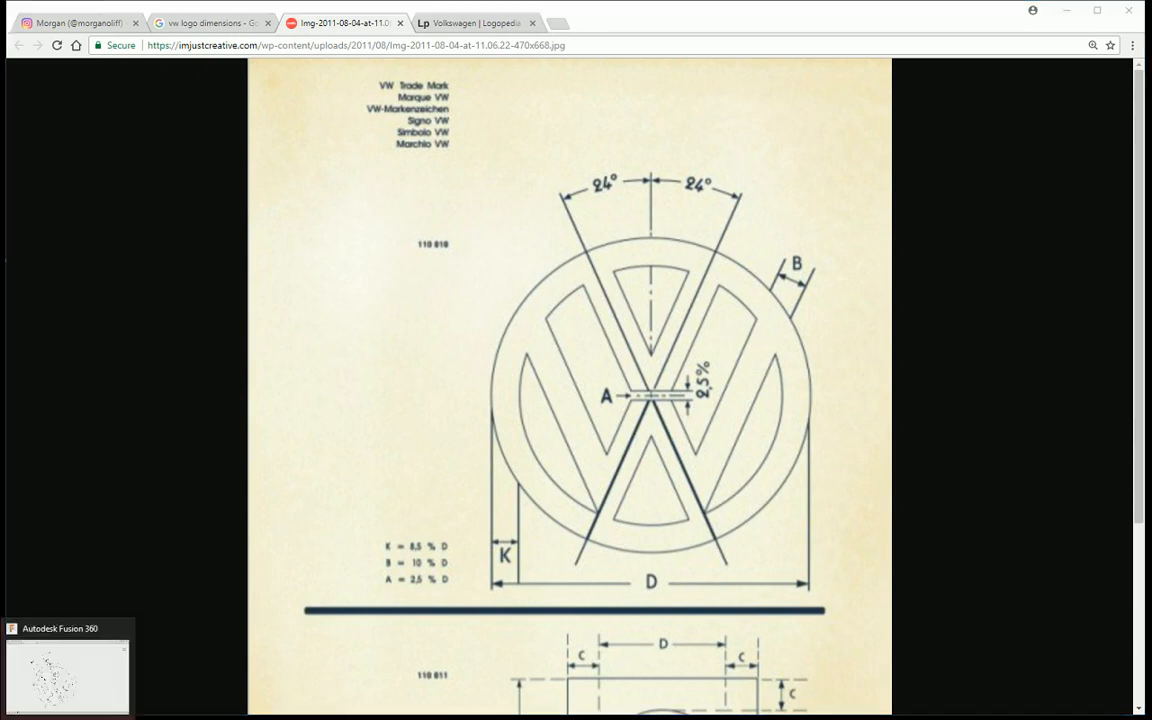
- Switch back to Fusion 360 and sketch a flat-bottomed V around the upper V, ending on the inner circle, with its base just below the centre
left_click(65, 670)
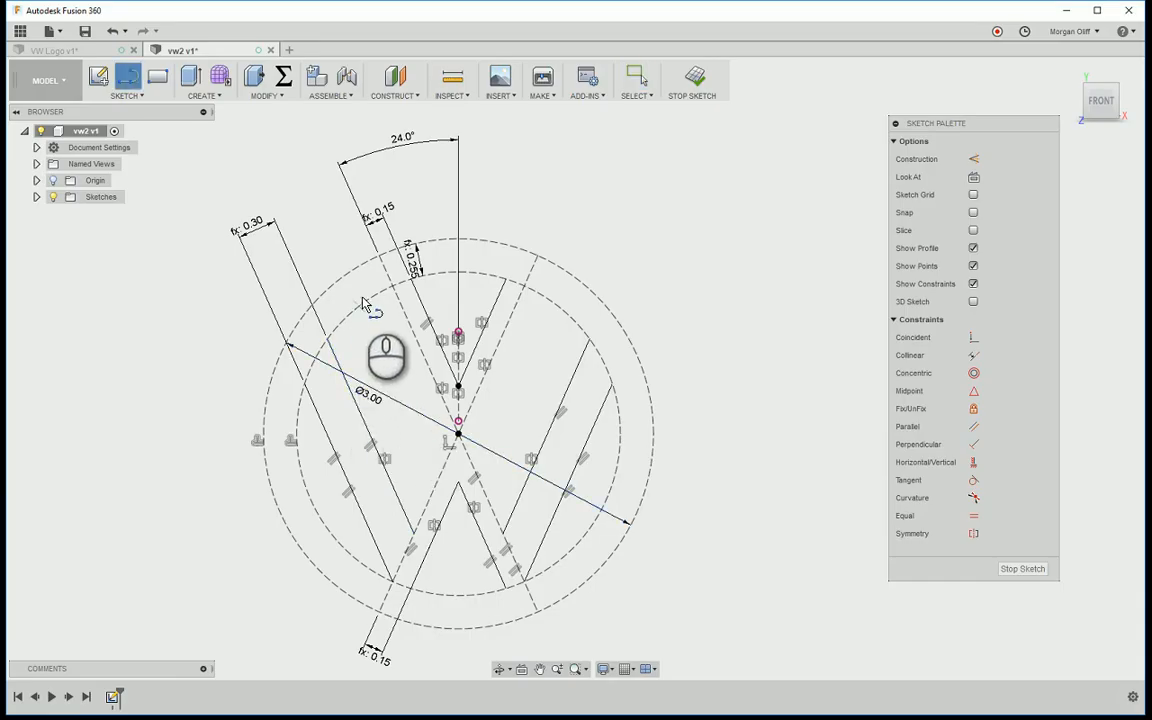
key("l")
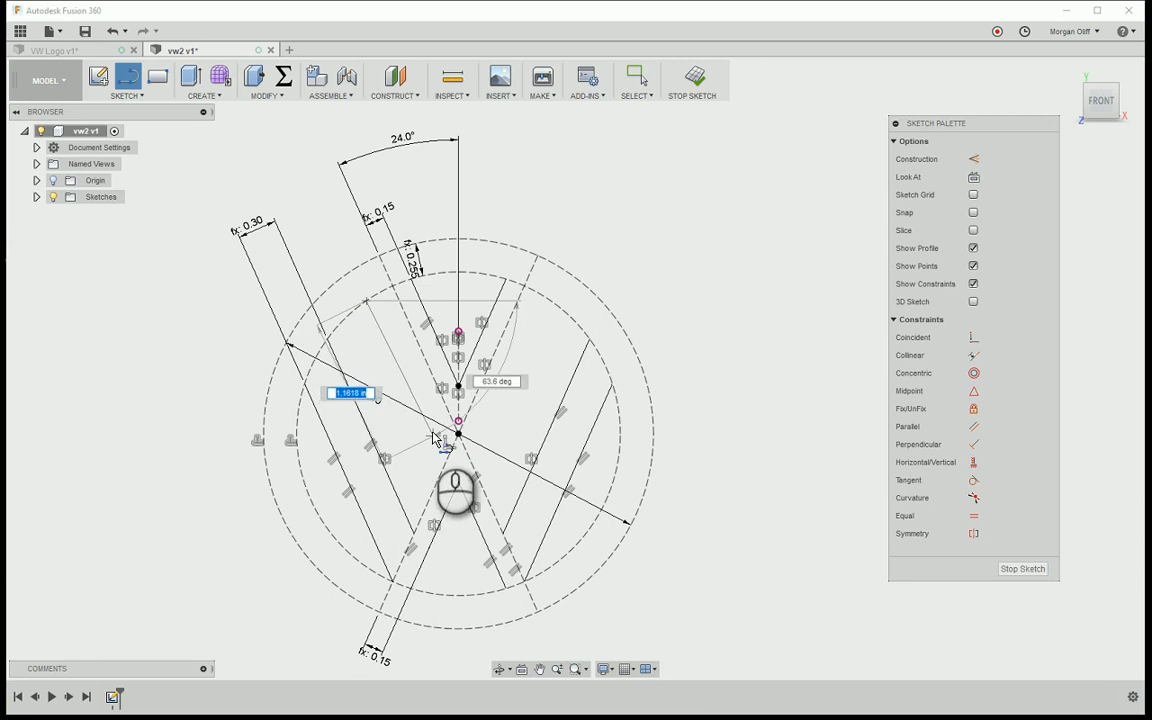
left_click(435, 443)
left_click_drag(435, 443, 546, 294)
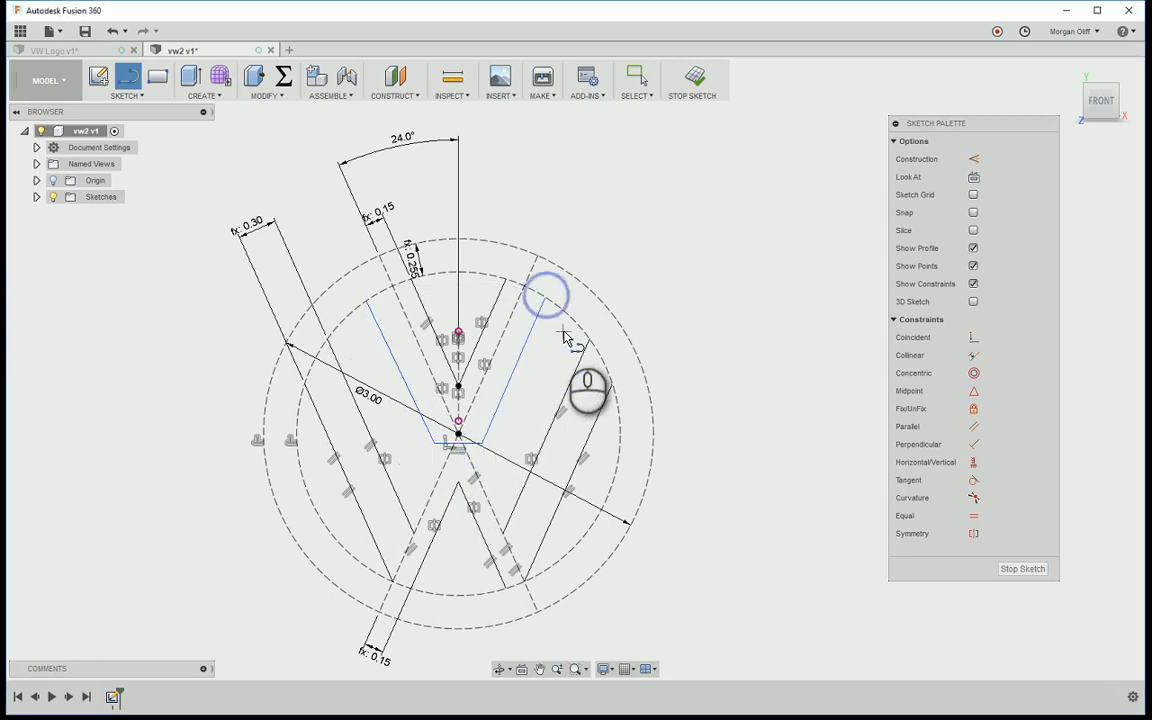
key("Escape")
- Constrain both slanted sides of the flat-bottomed V parallel to the corresponding sides of the upper V
left_click(973, 427)
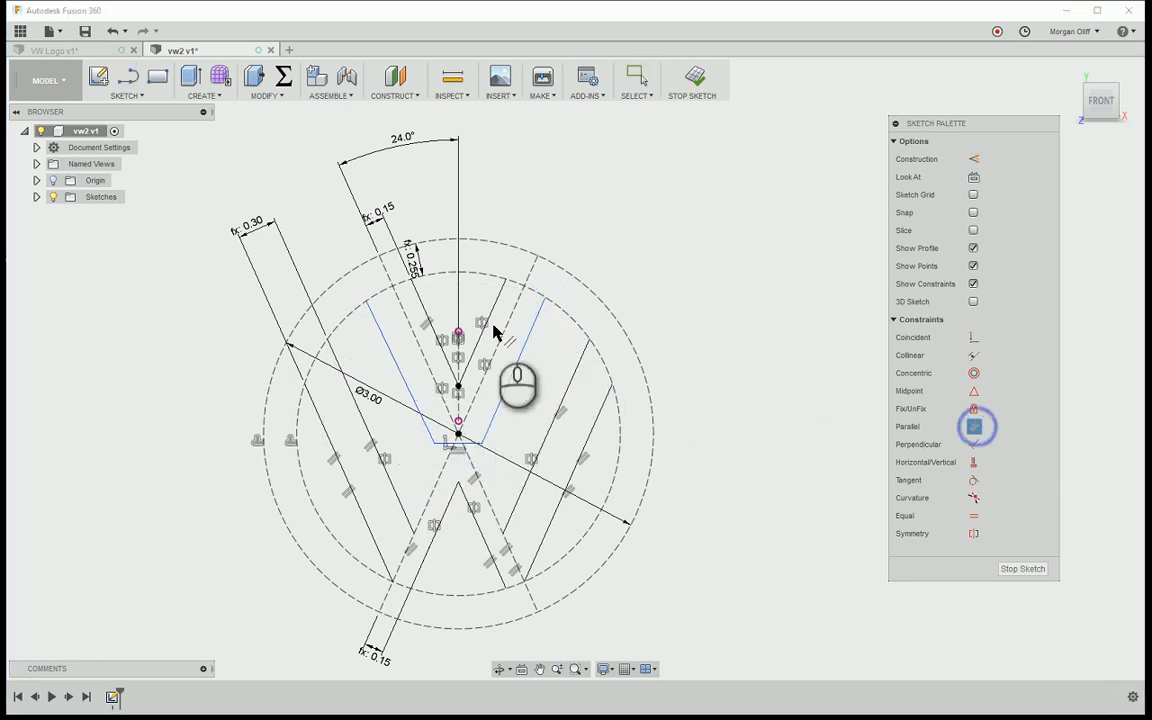
left_click(530, 341)
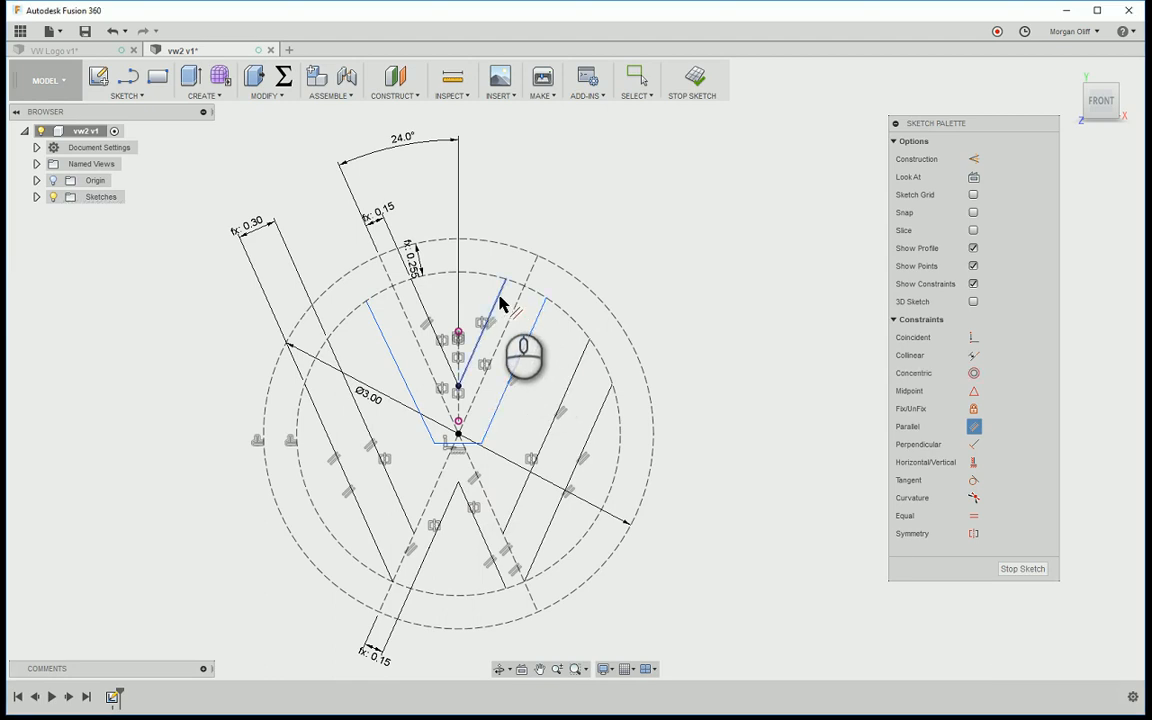
left_click(390, 347)
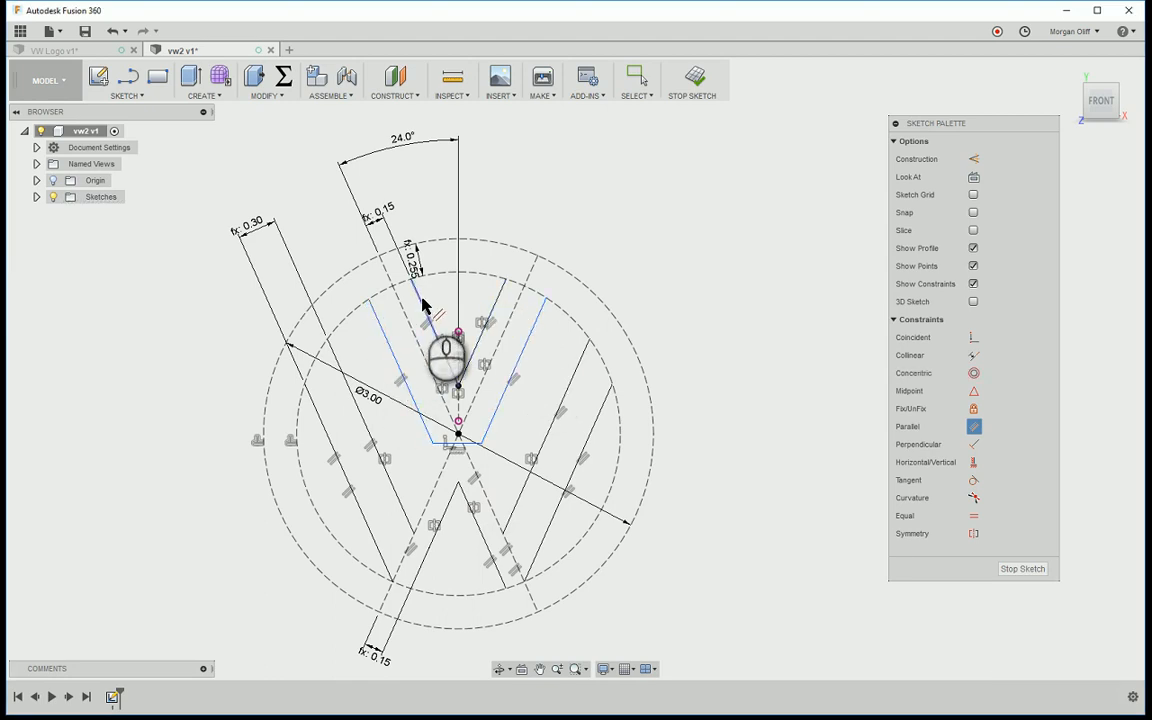
key("Escape")
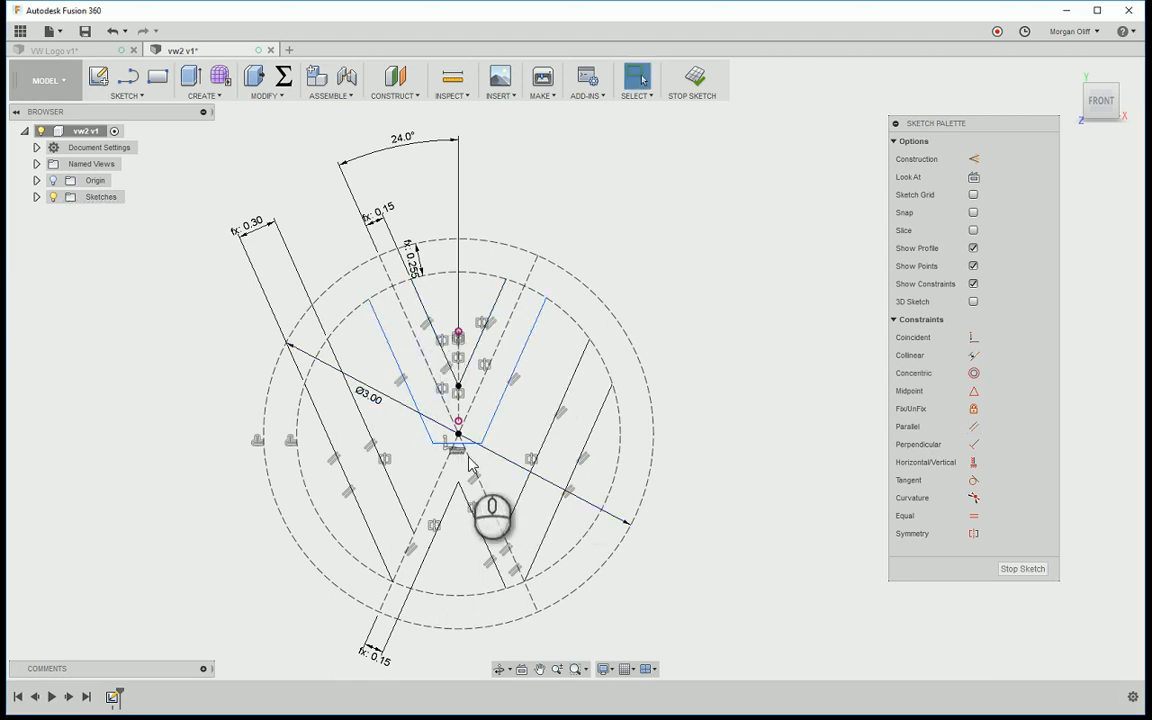
- Move the flat-bottomed V's horizontal base to slightly above the circles' centre point, making it about 0.49 in long
scroll(472, 462, "up", 3)
mouse_move(472, 432)
left_mouse_down()
mouse_move(473, 396)
mouse_move(477, 406)
left_mouse_up()
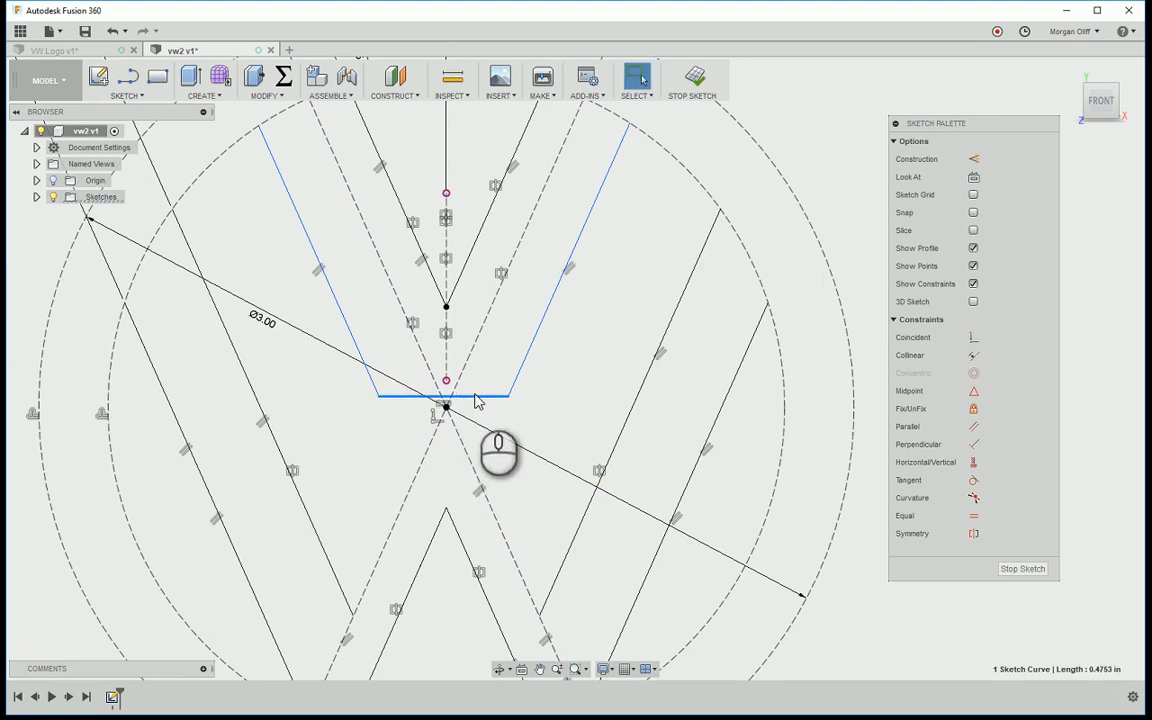
left_click_drag(475, 397, 473, 393)
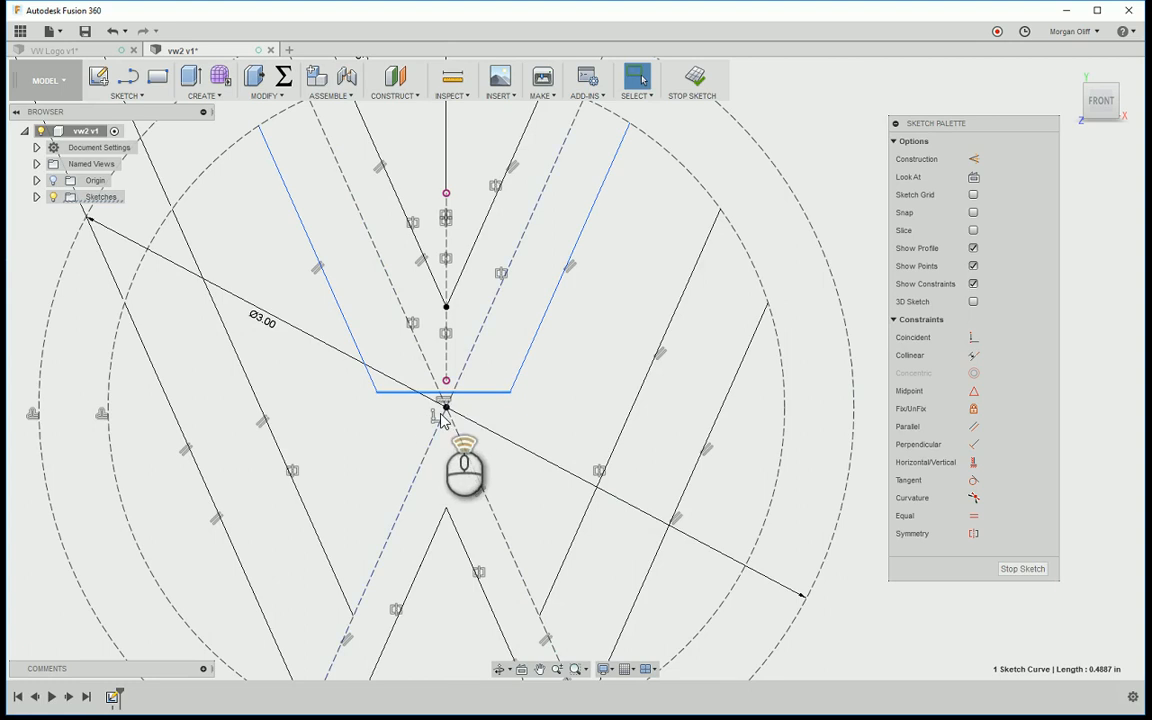
- Sketch three connected lines below the centre, from the left inner line up about 0.59 in, horizontally across, and down to the right inner line
scroll(443, 420, "down", 3)
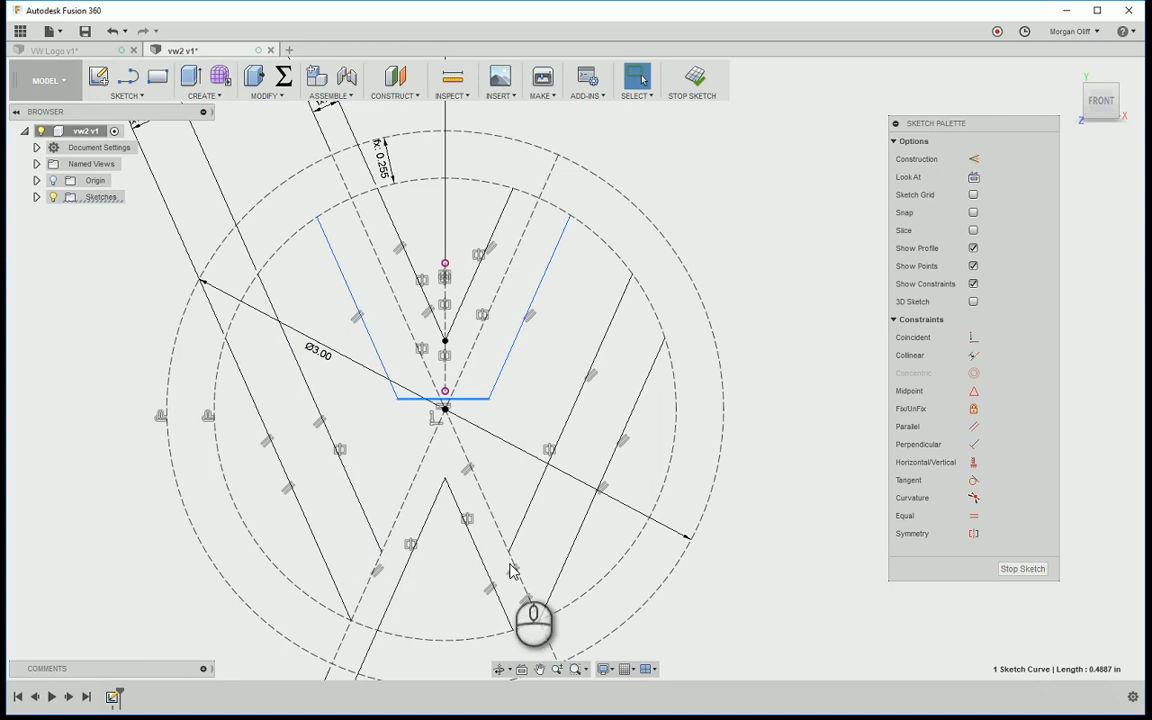
key("l")
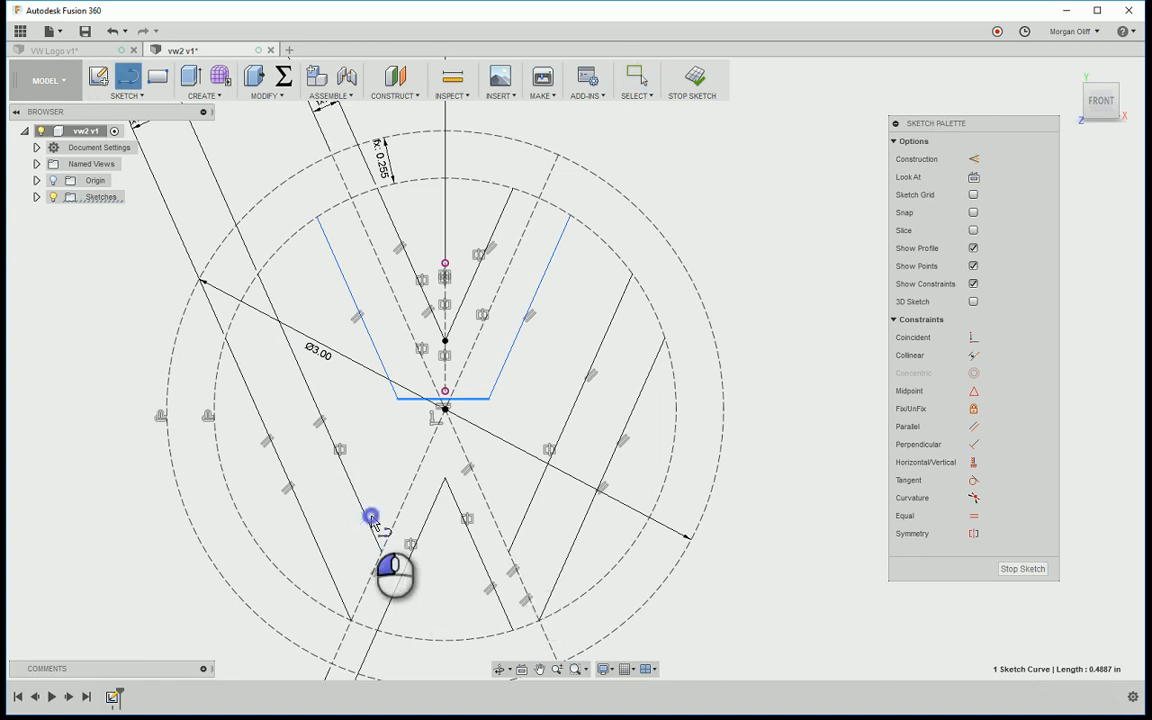
left_click(370, 516)
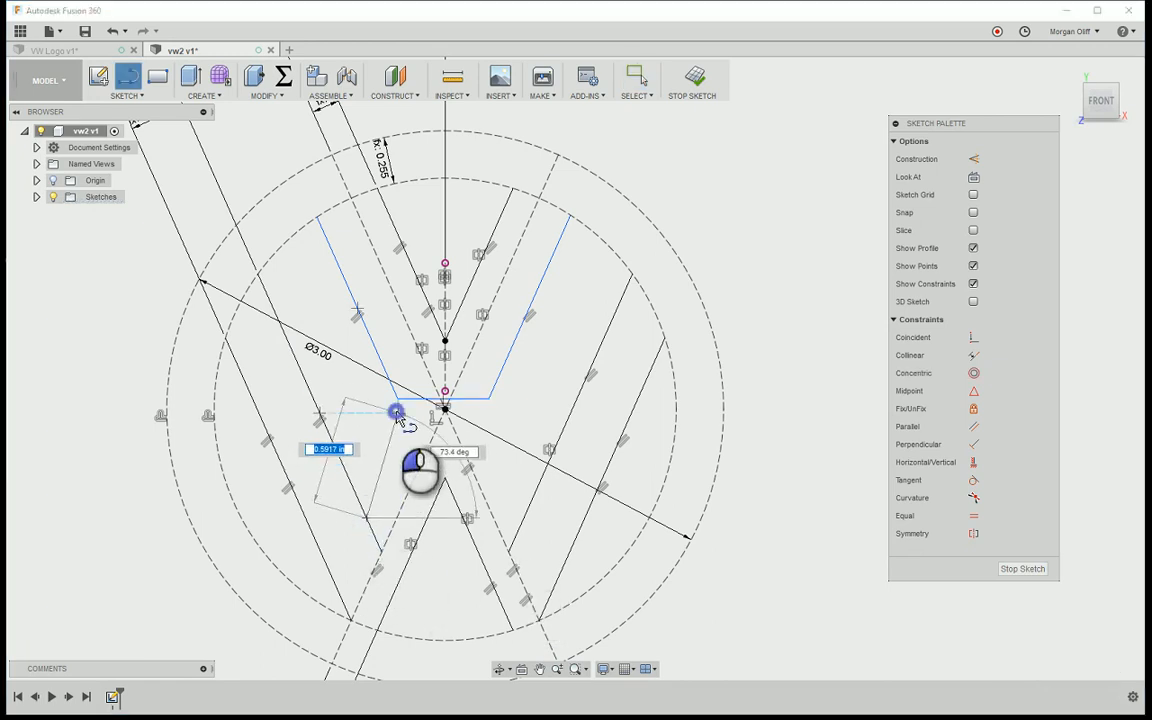
left_click(397, 412)
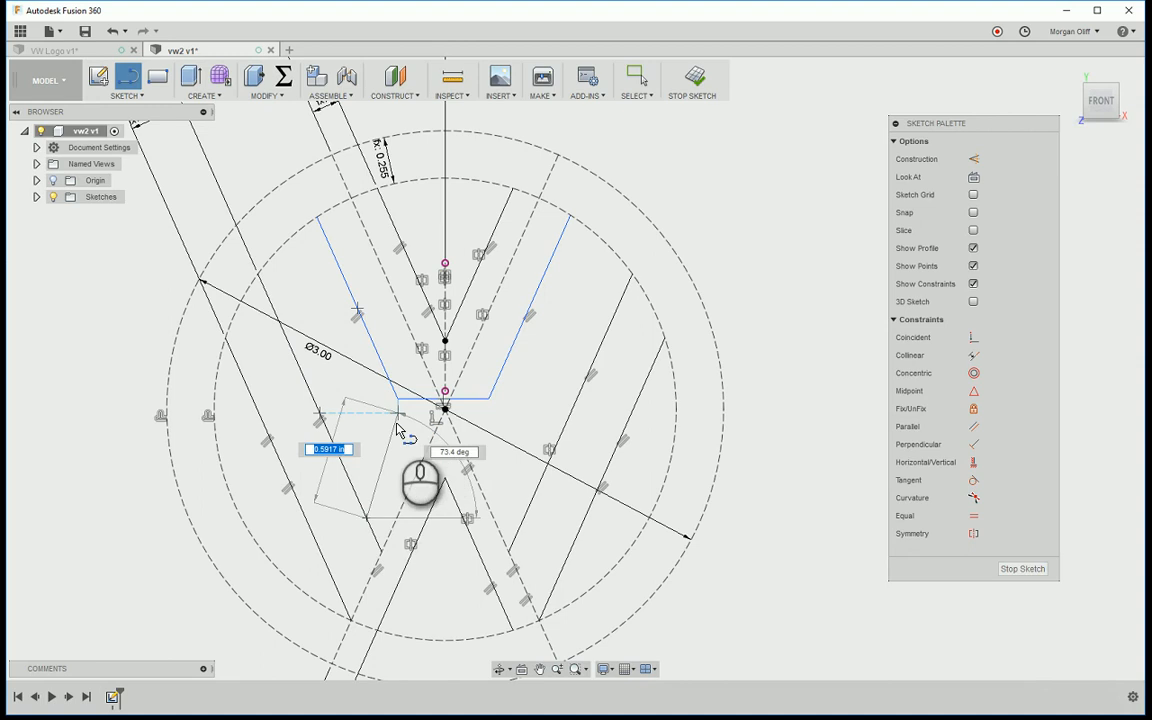
left_click(489, 402)
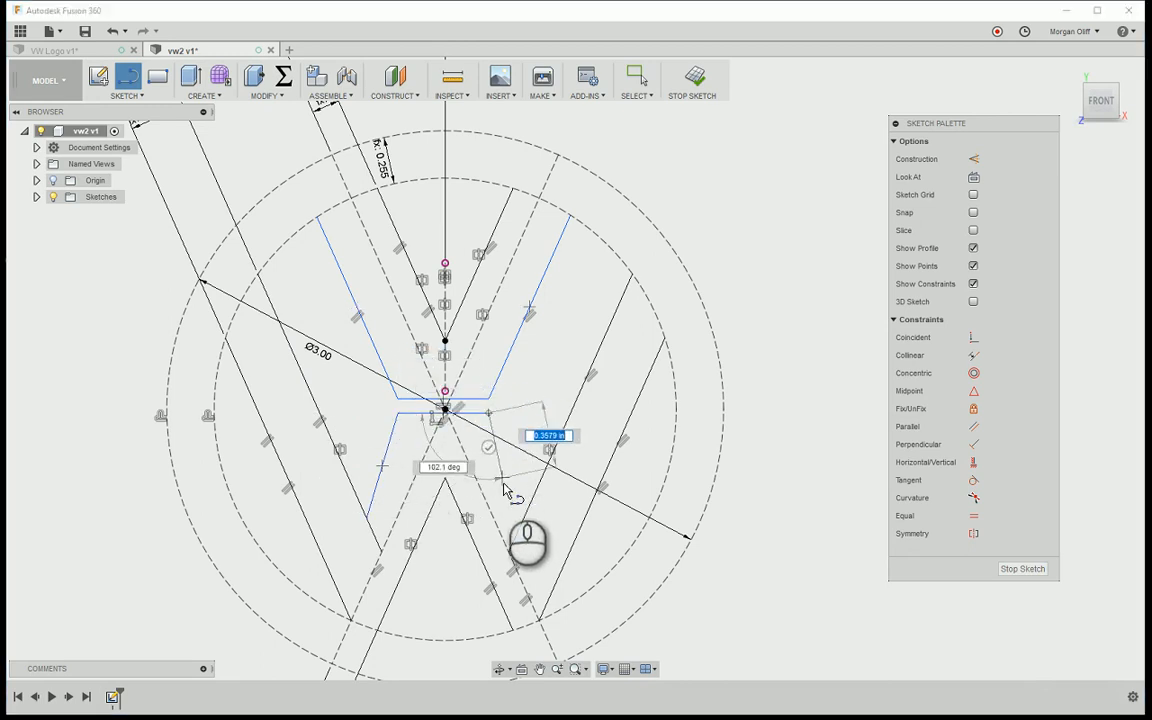
double_click(538, 490)
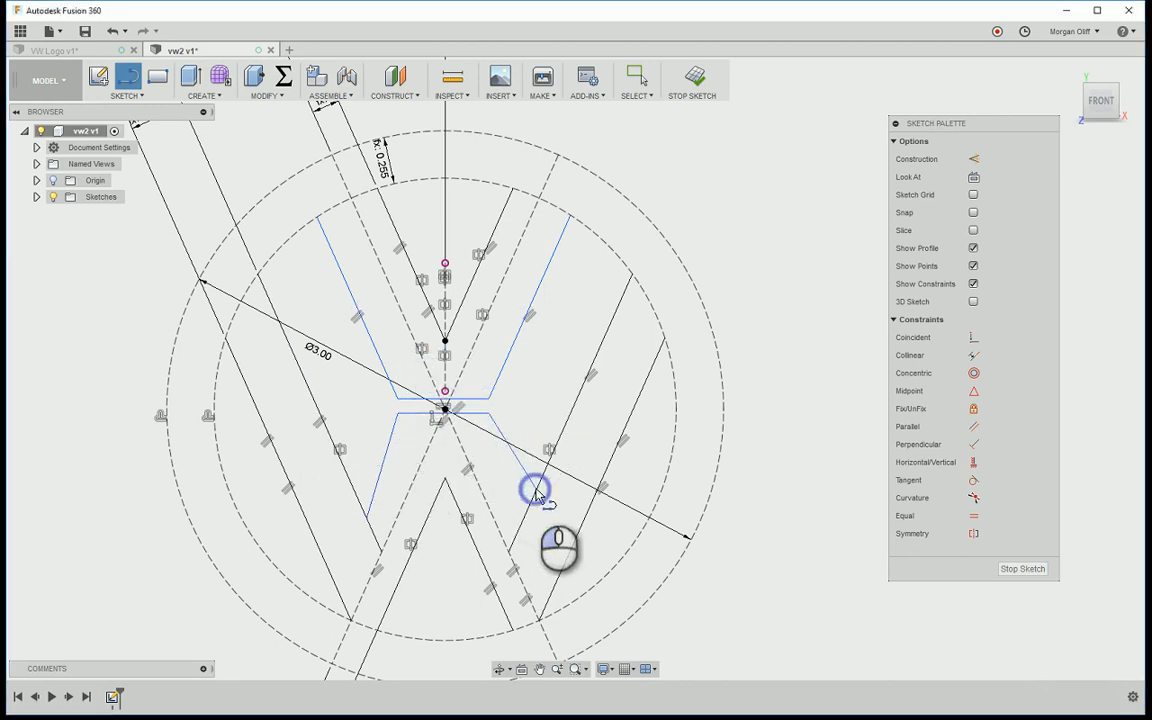
key("Escape")
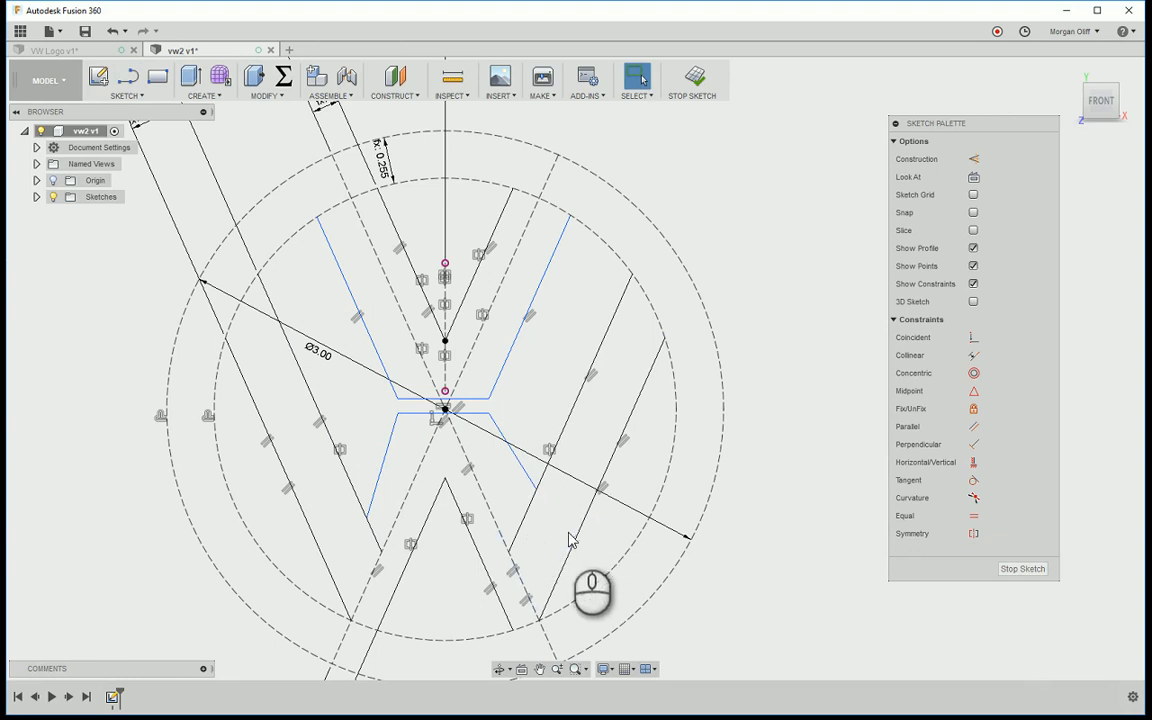
- Trim the lower ends of the right and left inner lines where they extend past the new slanted lines
left_click(519, 522)
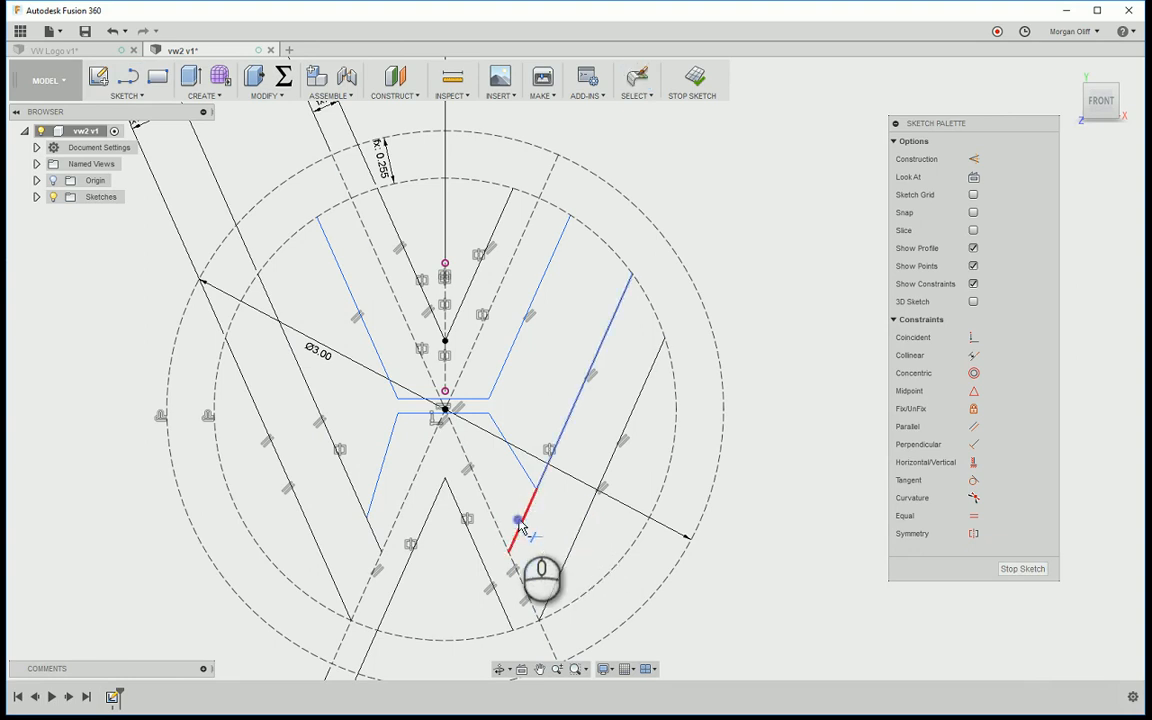
left_click(370, 535)
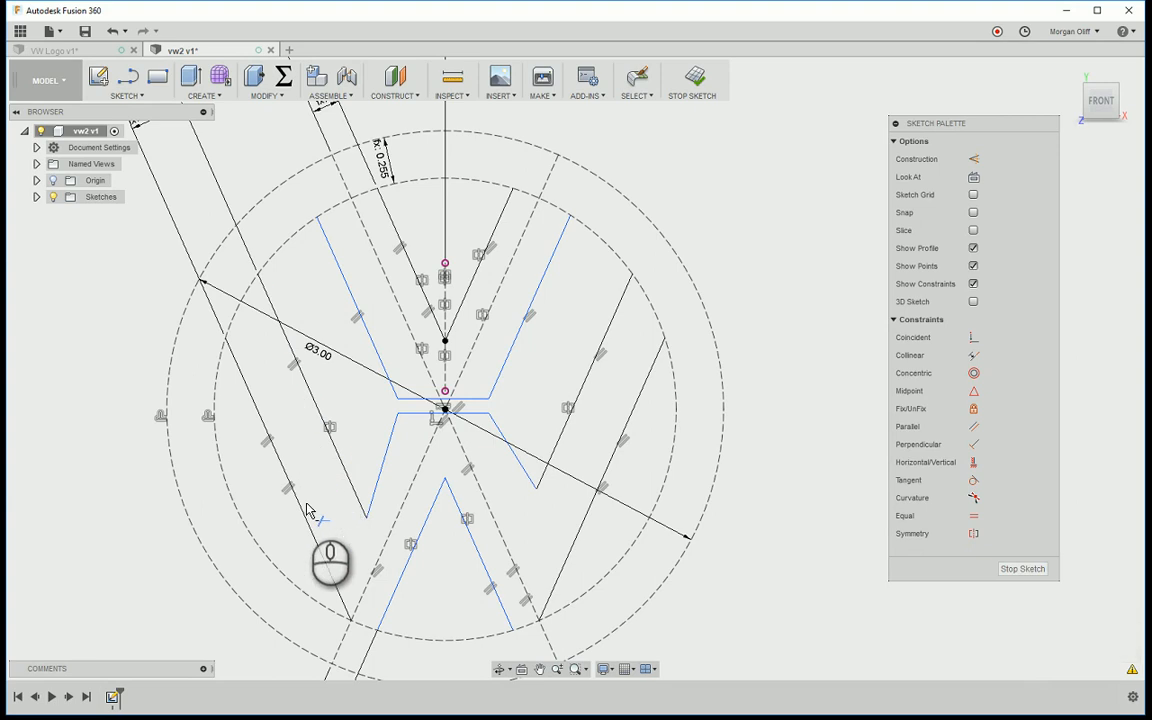
key("Escape")
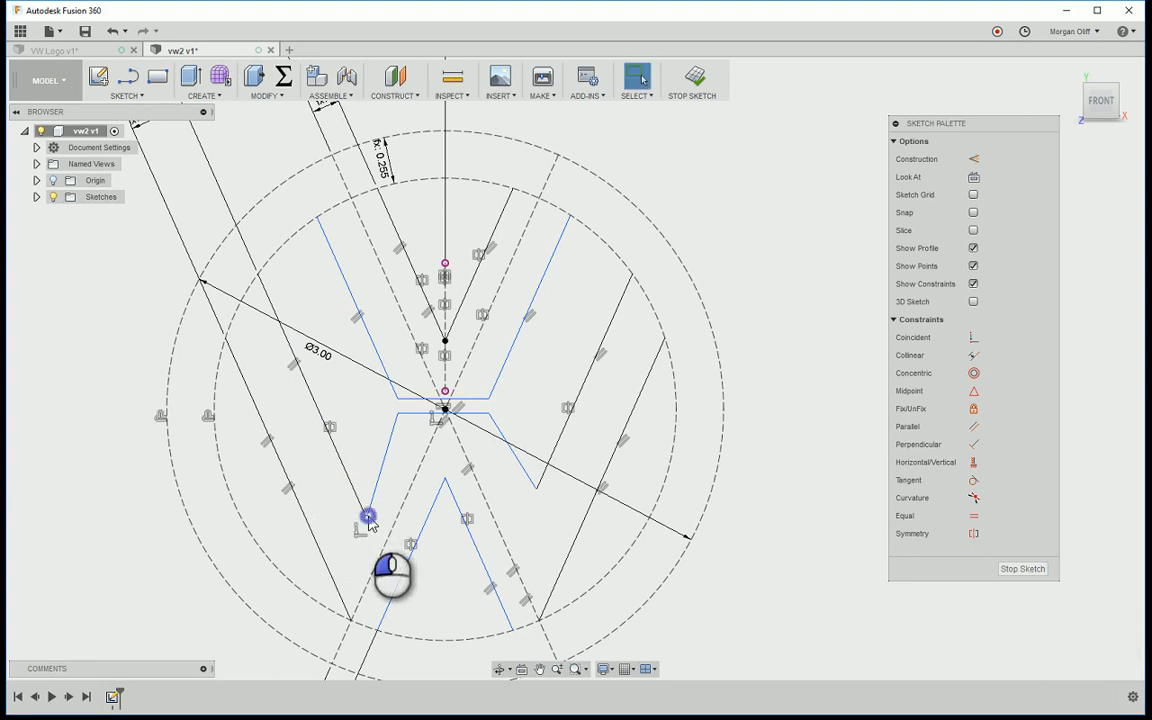
- Move the left corner where the slanted line meets the inner line up to about X -0.48, Y -0.47 in
left_click_drag(370, 522, 355, 500)
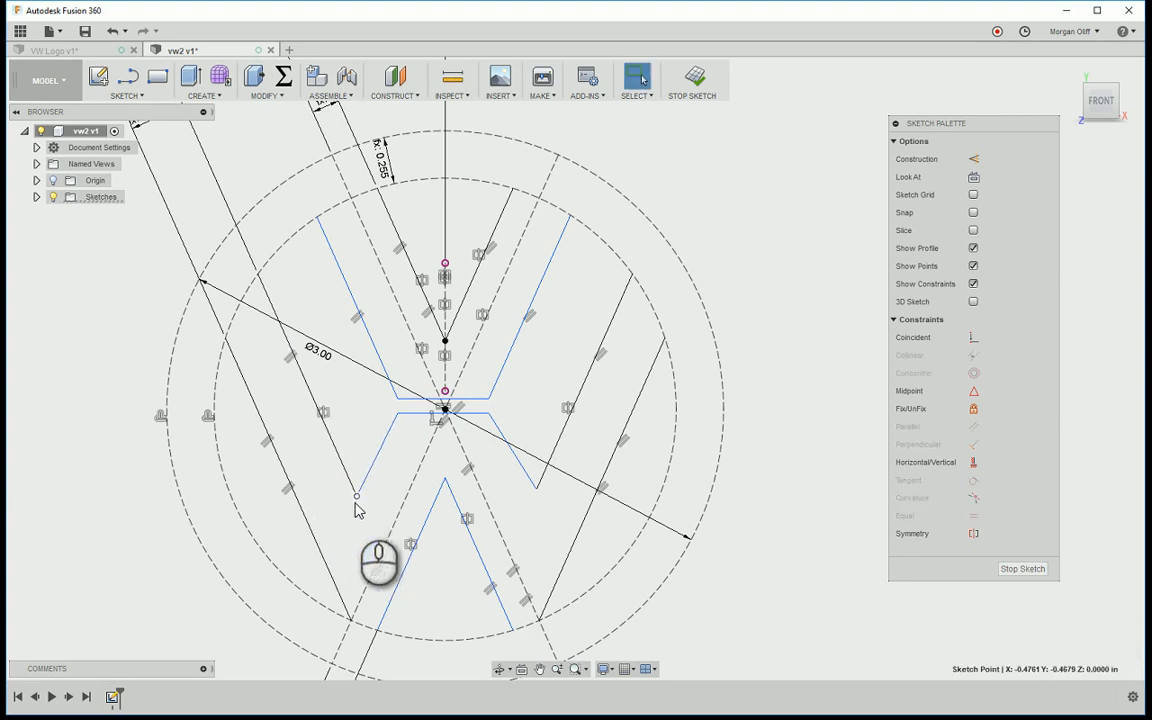
left_click(514, 518)
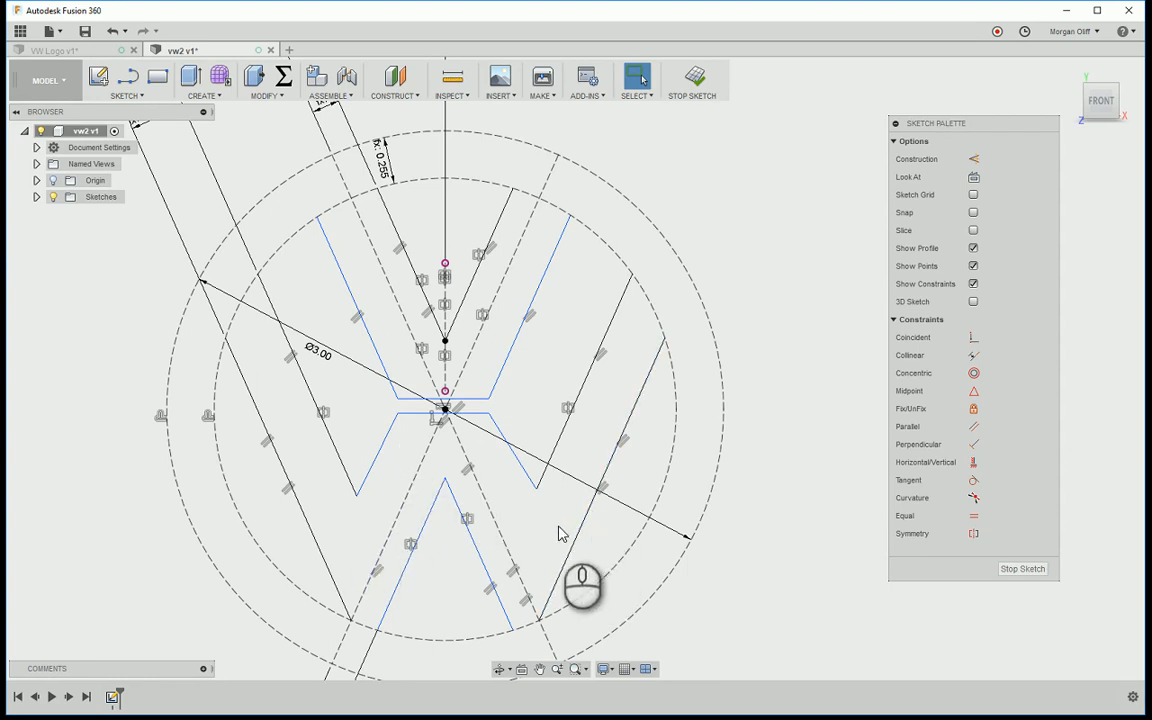
left_click(473, 470)
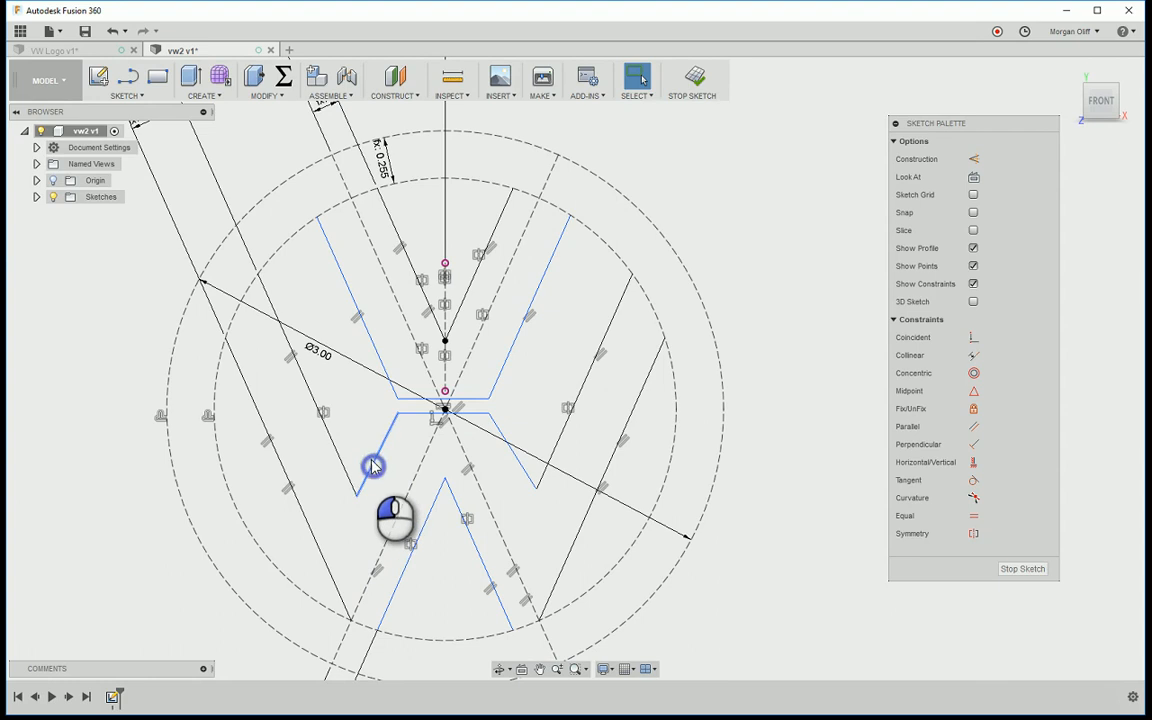
left_click_drag(371, 459, 374, 464)
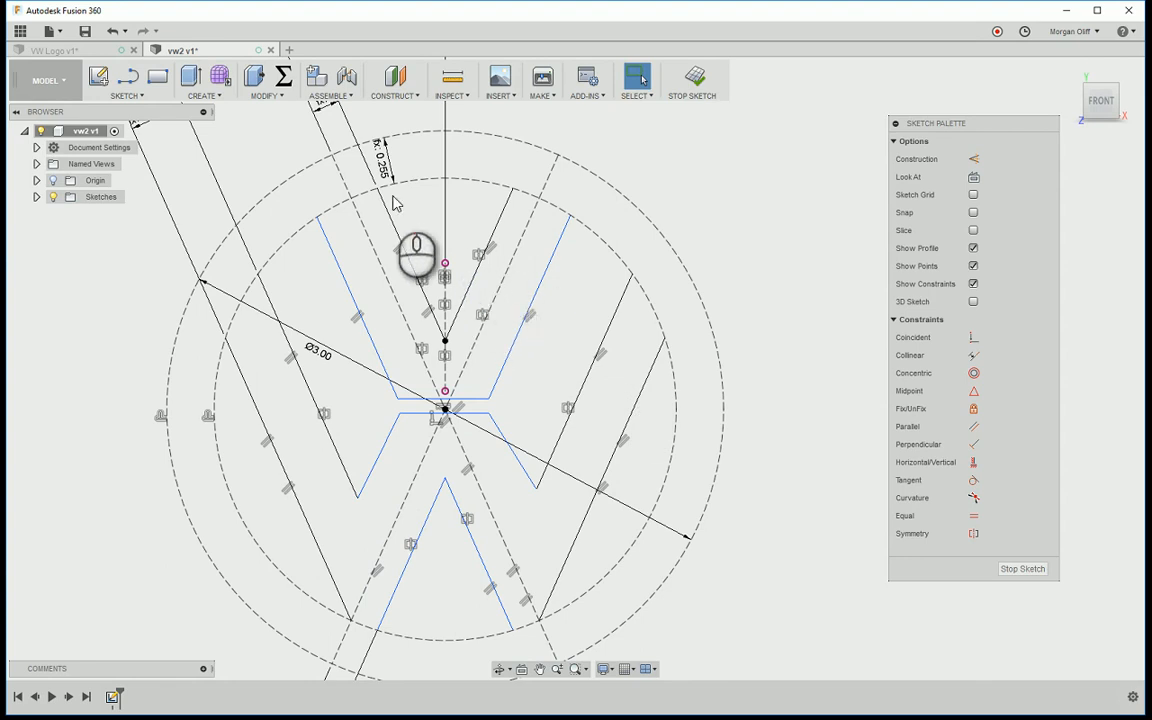
- Dimension the distance between the upper V's left inner and outer lines, linking it to the existing 0.30 in stroke-width dimension
scroll(368, 260, "down", 3)
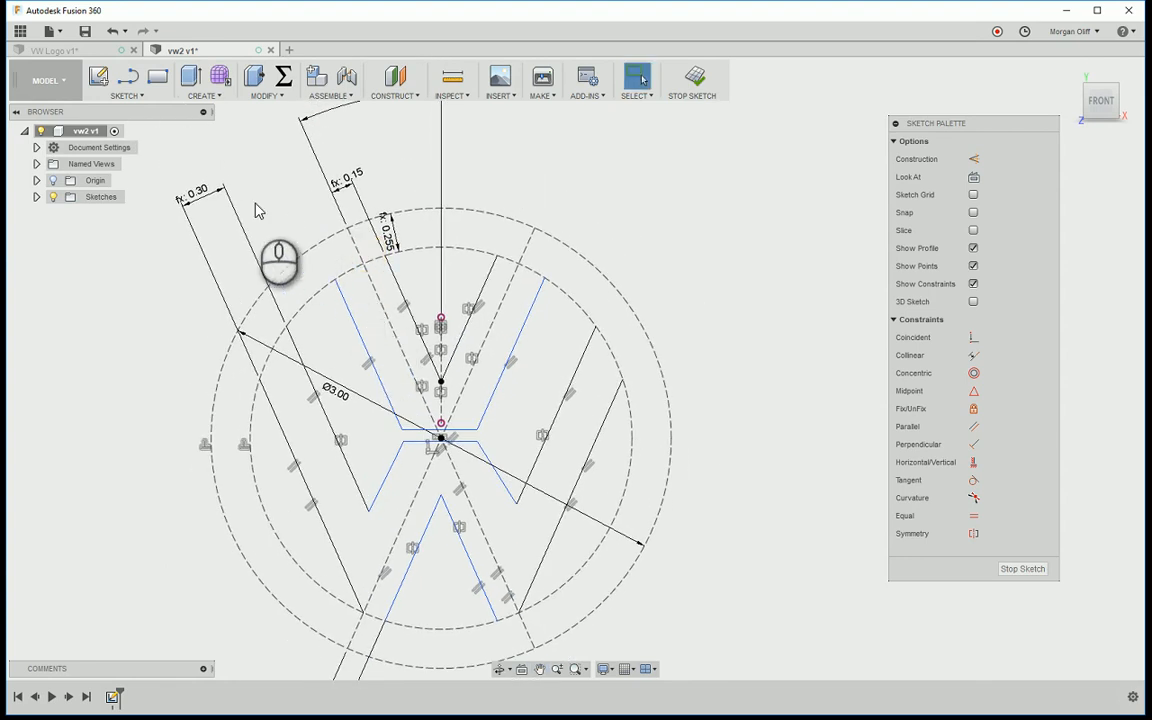
left_click(395, 274)
left_click(295, 162, "ctrl")
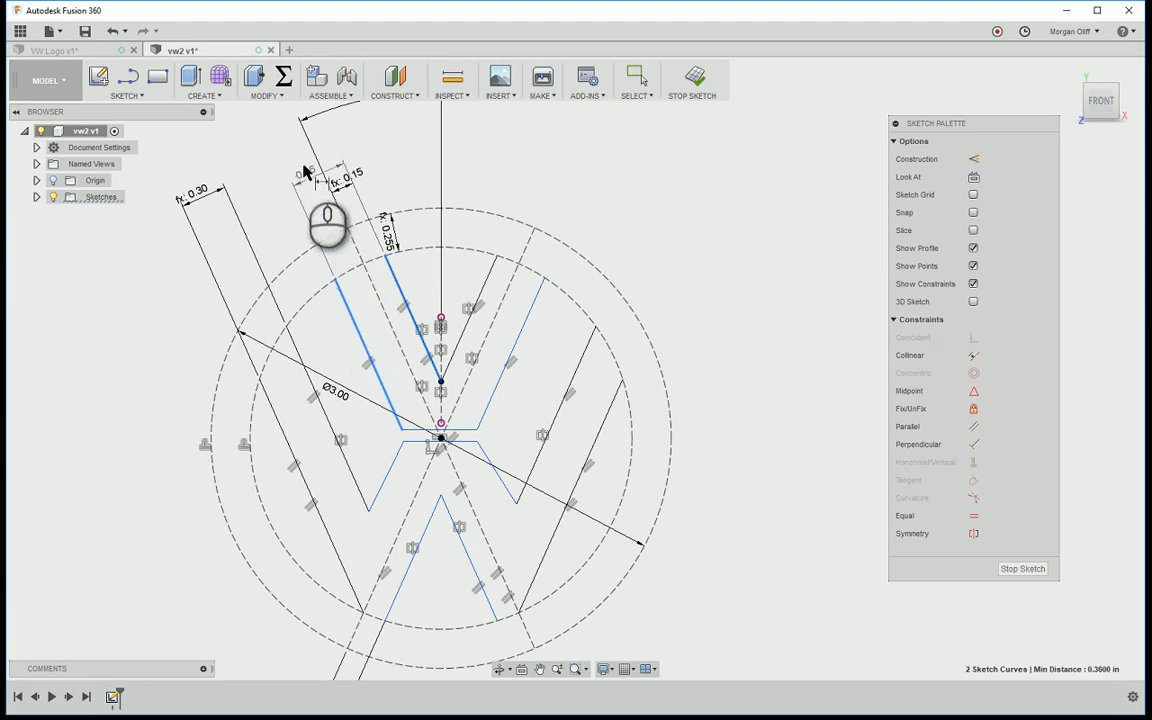
left_click(290, 165)
left_click(200, 195)
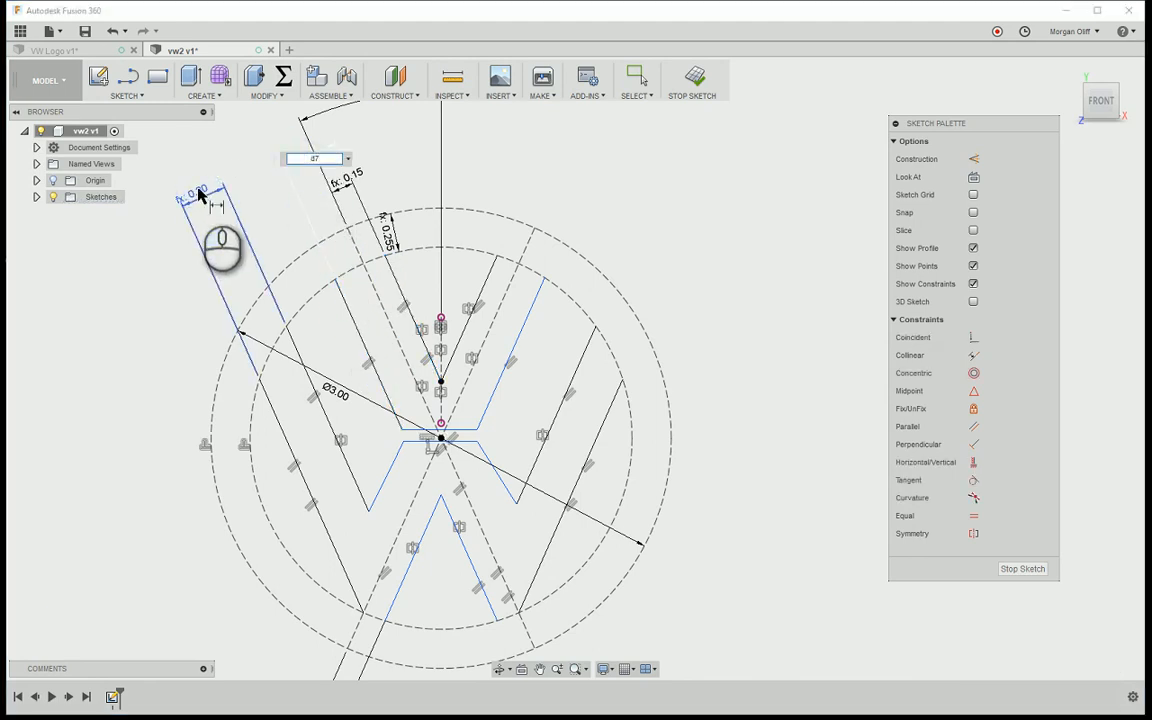
key("Return")
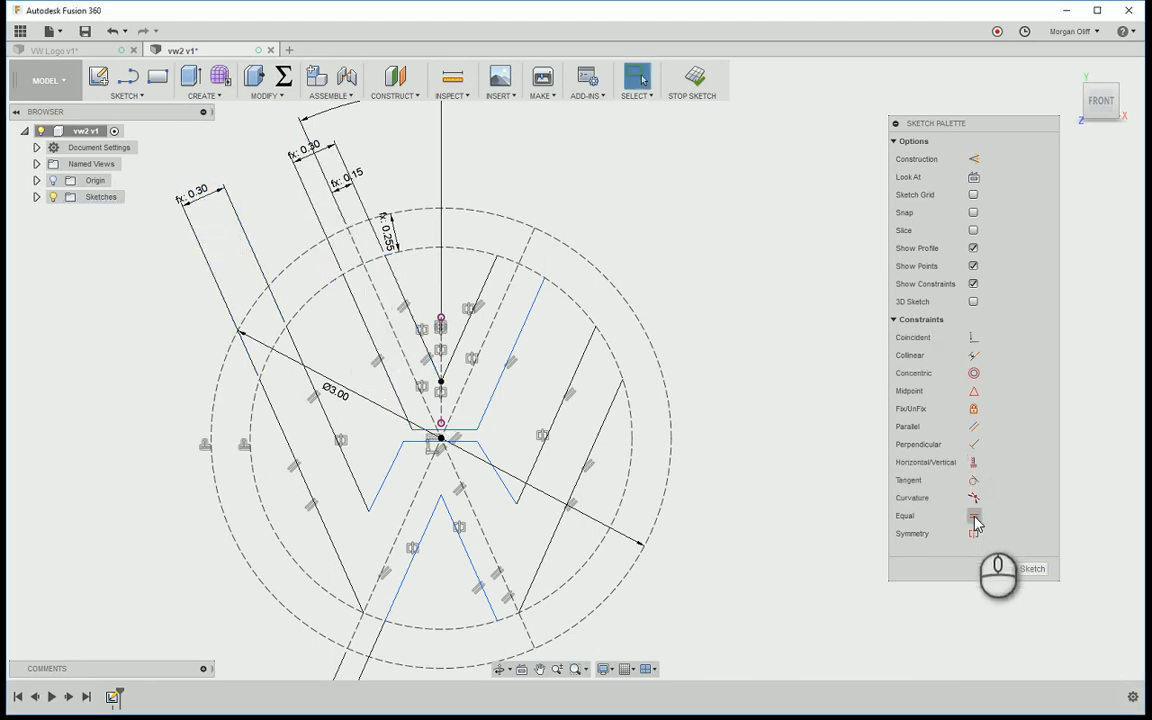
- Make the upper V's left and right outer lines symmetric about the vertical centreline
left_click(974, 533)
left_click(358, 316)
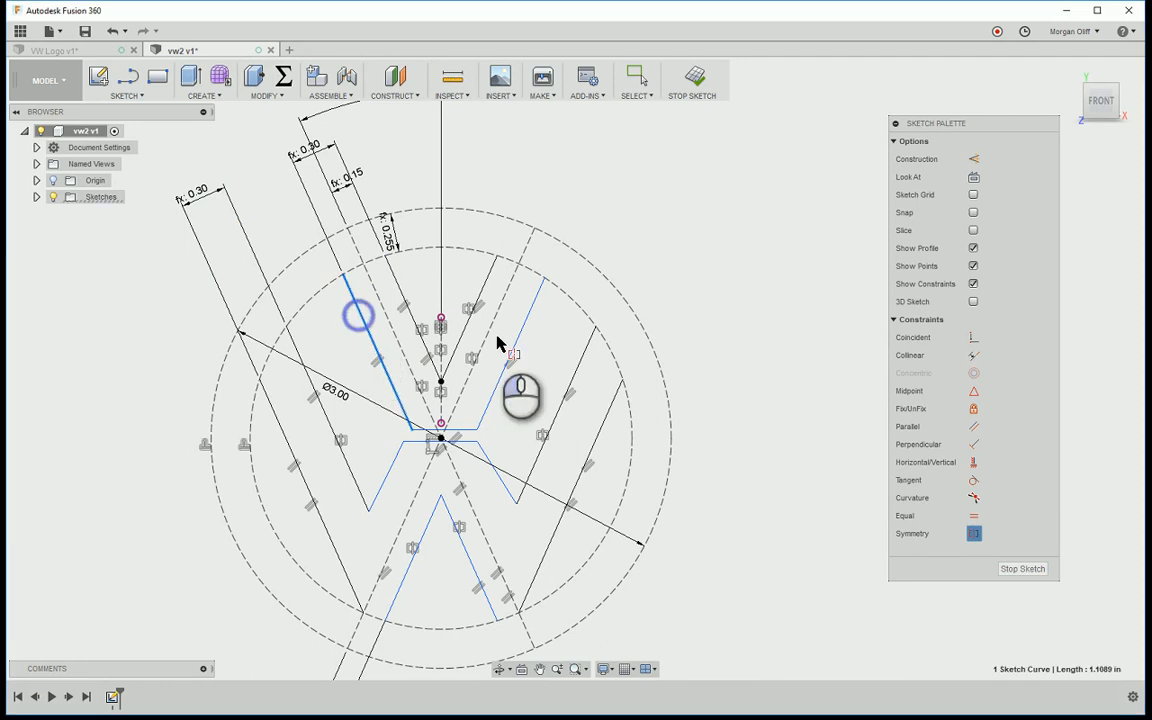
left_click(523, 337)
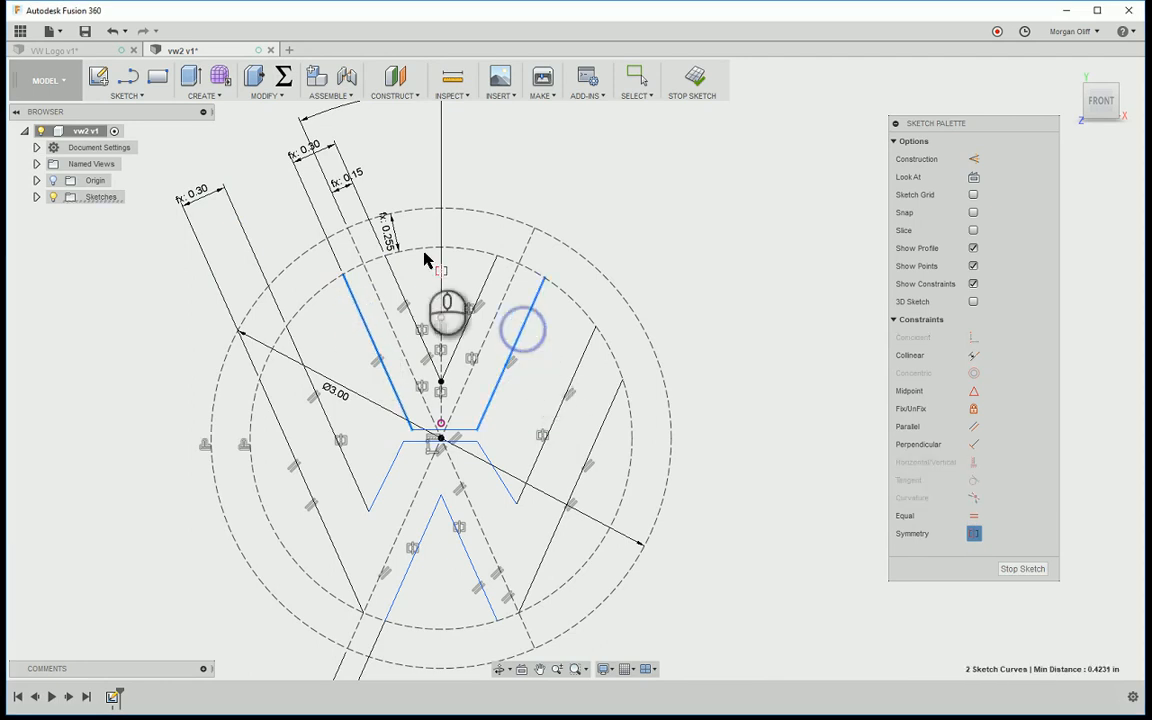
left_click(442, 343)
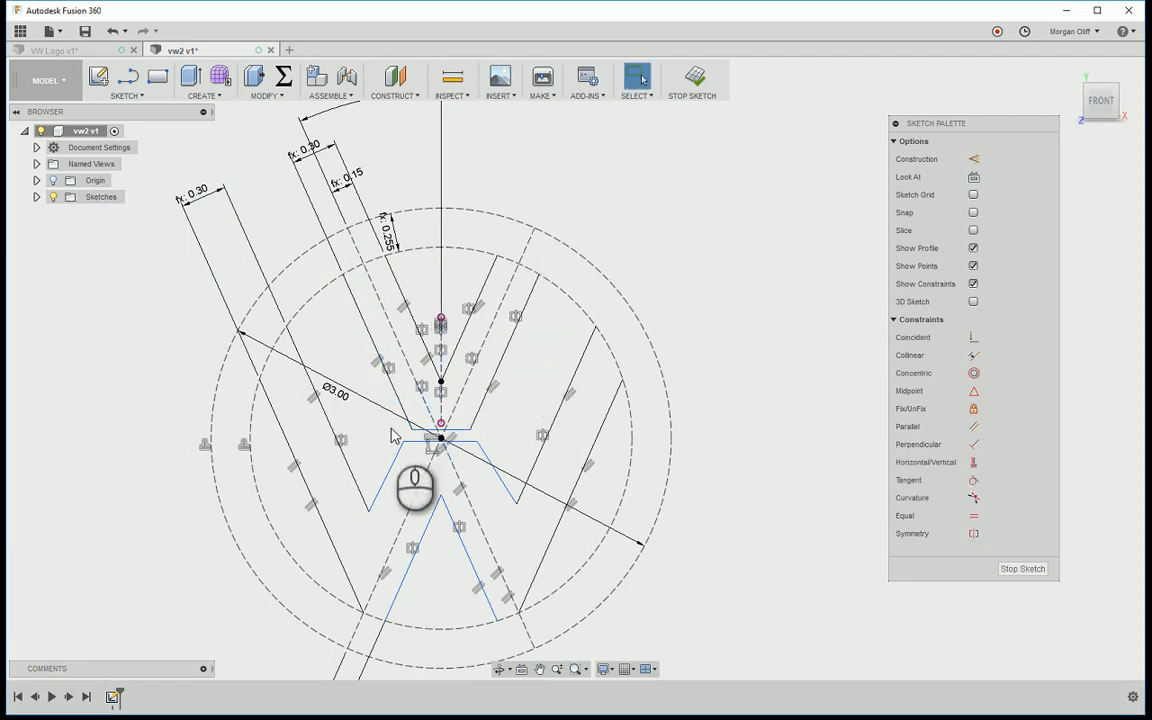
- Make the upper V's right outer line collinear with the left line of the inverted V below the centre
scroll(458, 450, "up", 3)
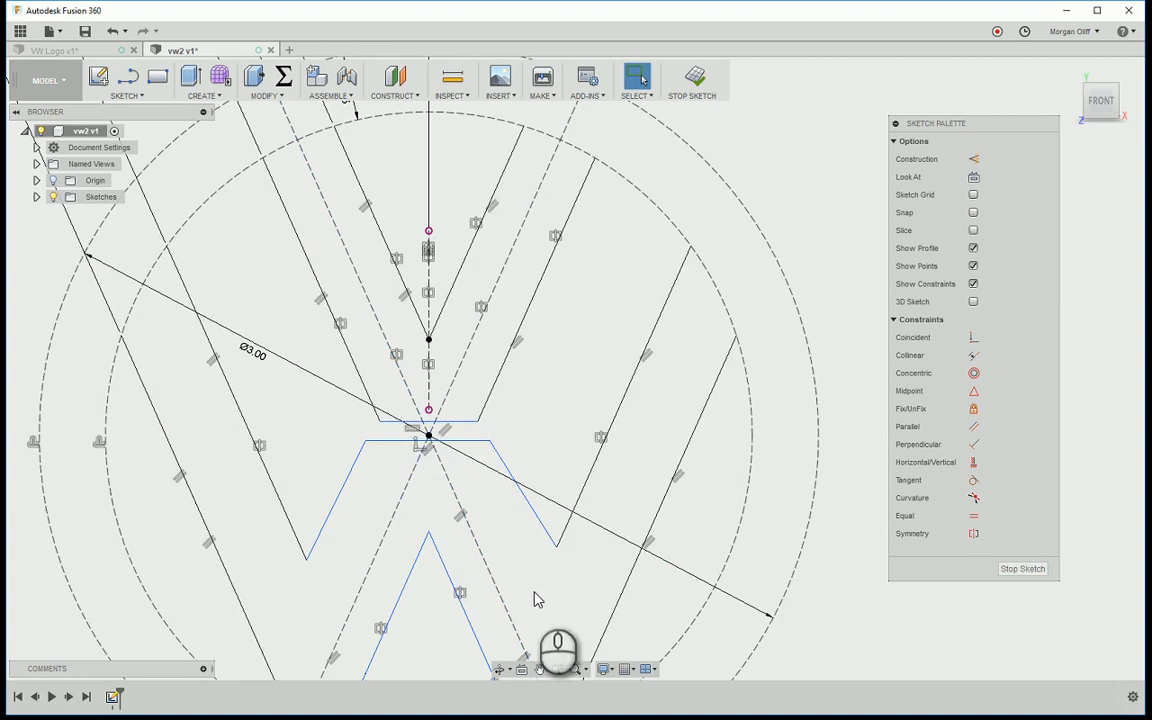
scroll(443, 537, "down", 3)
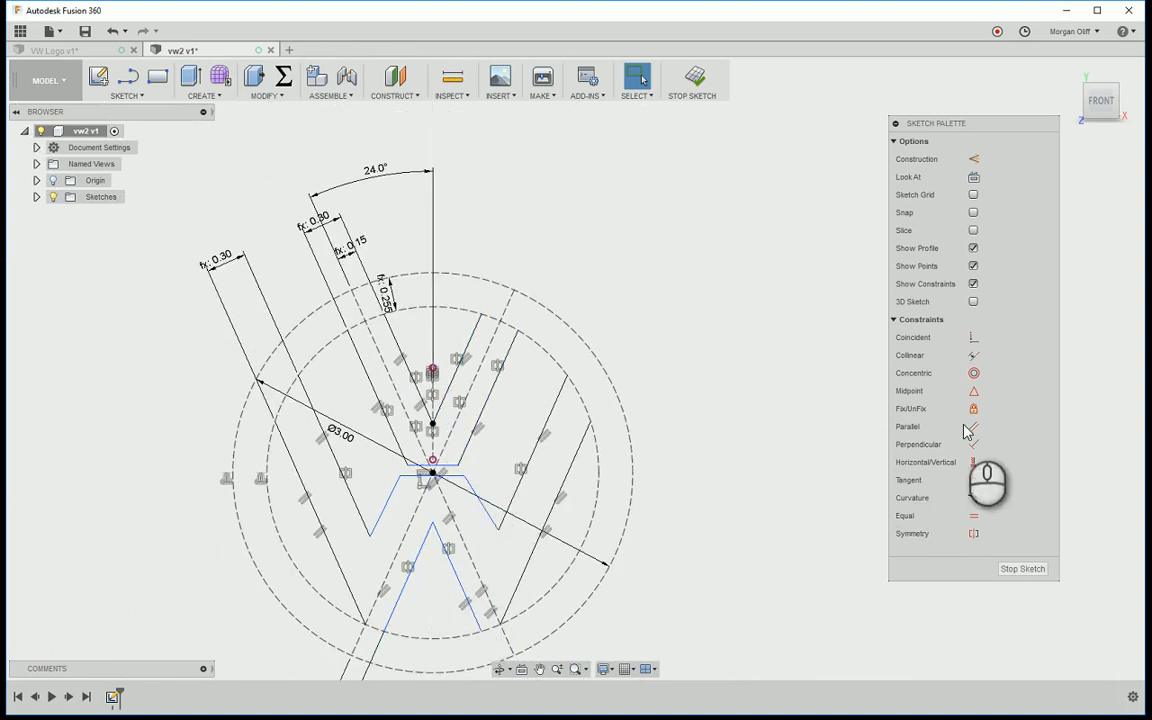
left_click(974, 356)
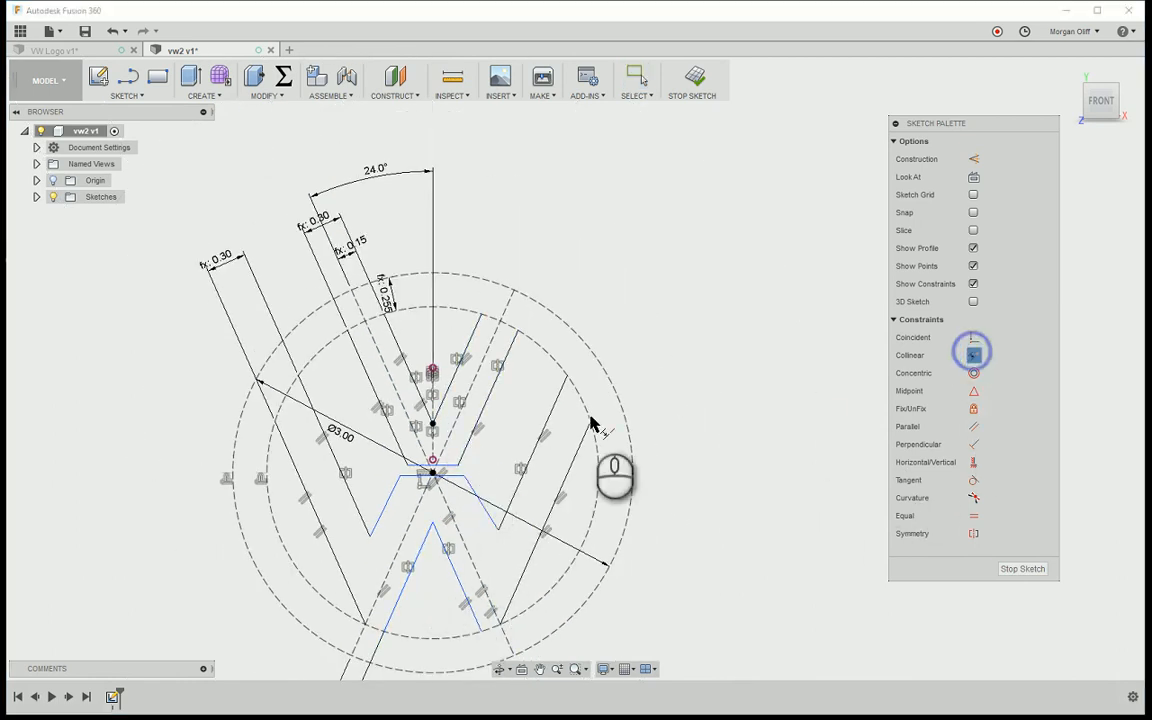
left_click(494, 386)
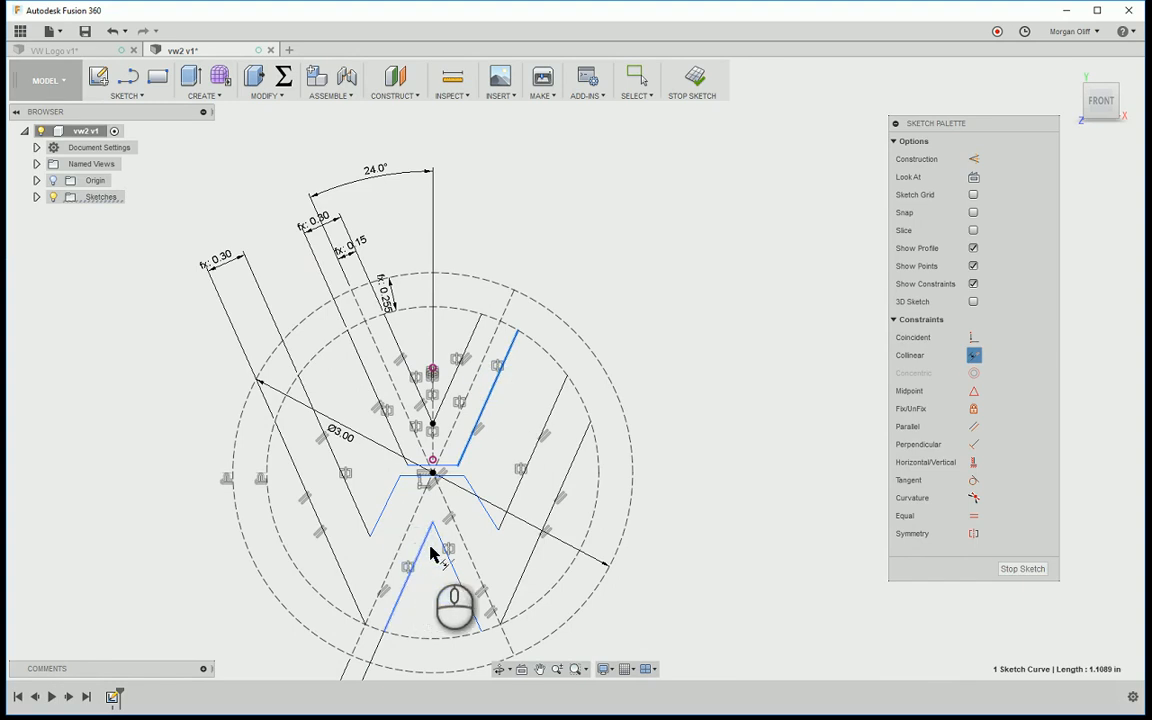
left_click(471, 513)
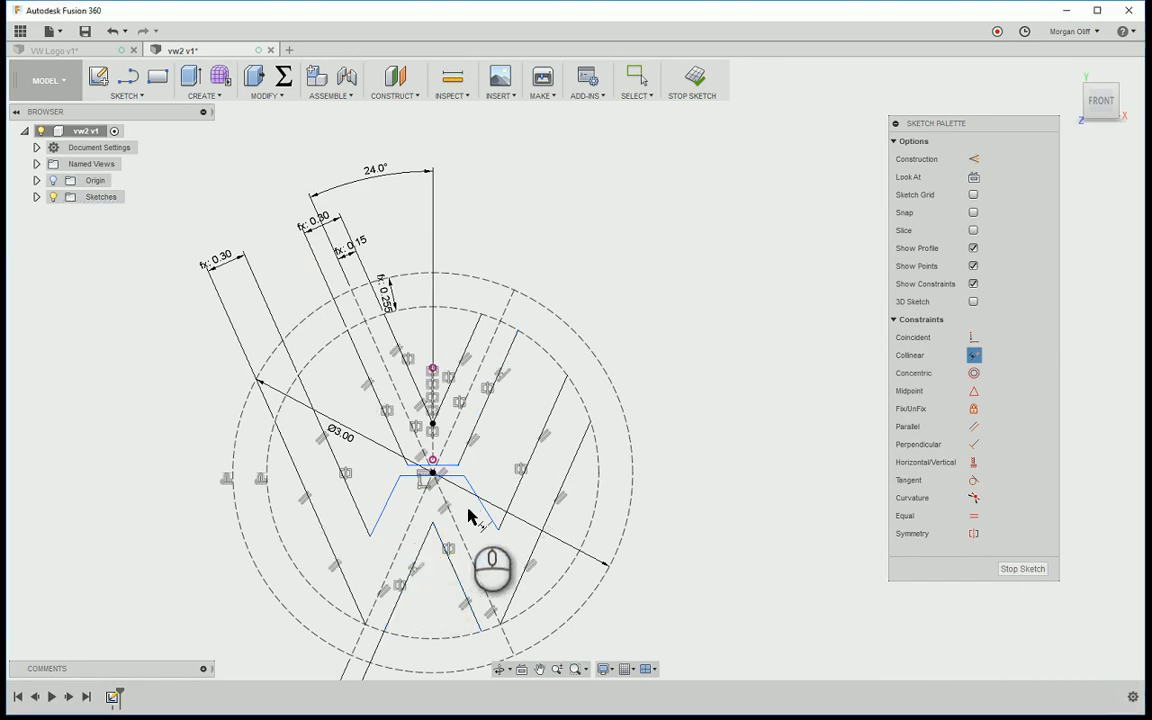
scroll(487, 447, "up", 3)
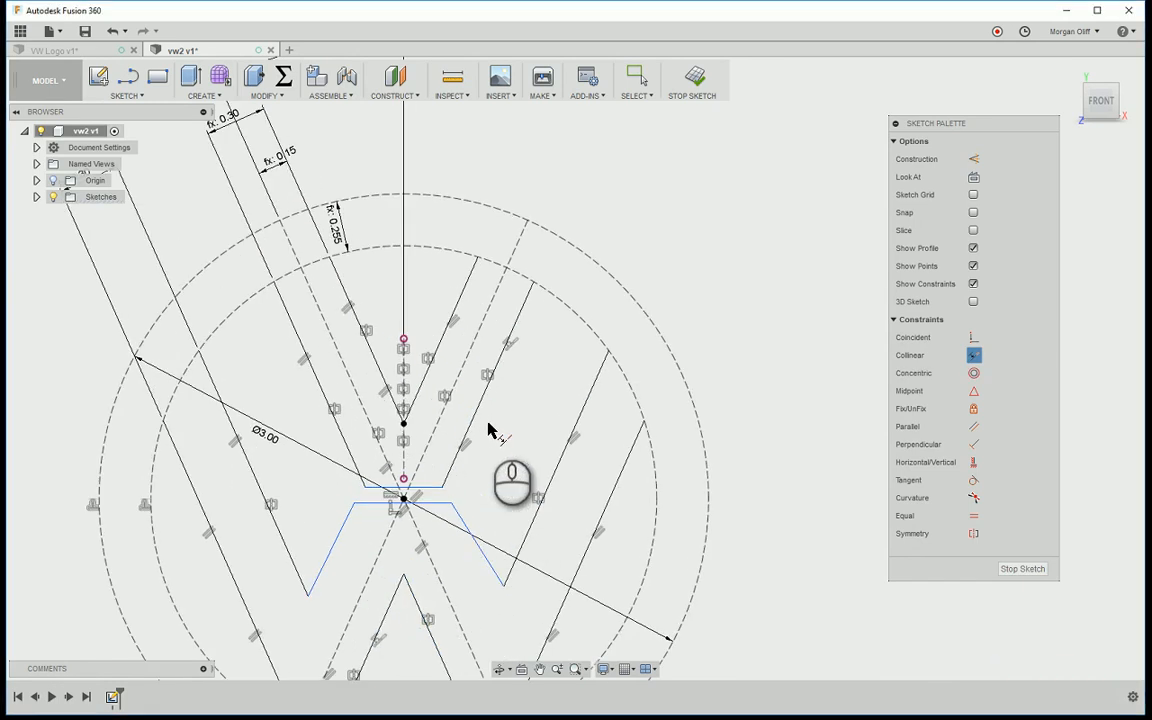
key("Escape")
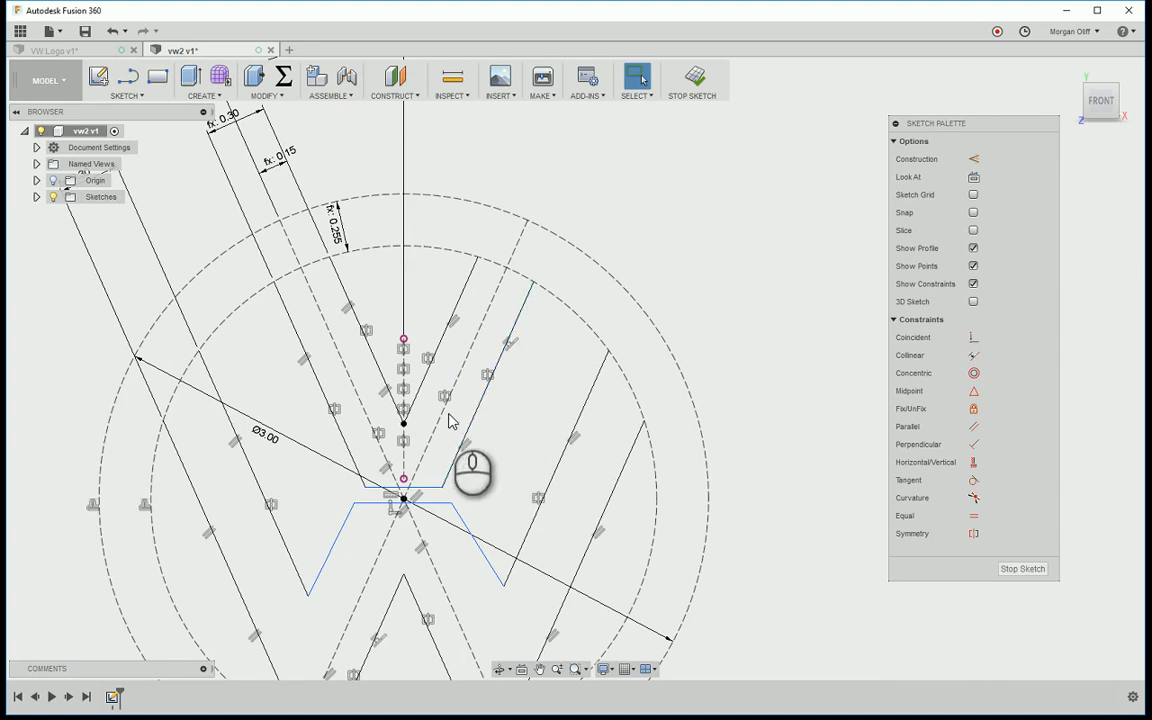
- Make the right and left slanted lines below the centre collinear with the opposite inner lines of the upper V
scroll(468, 482, "down", 2)
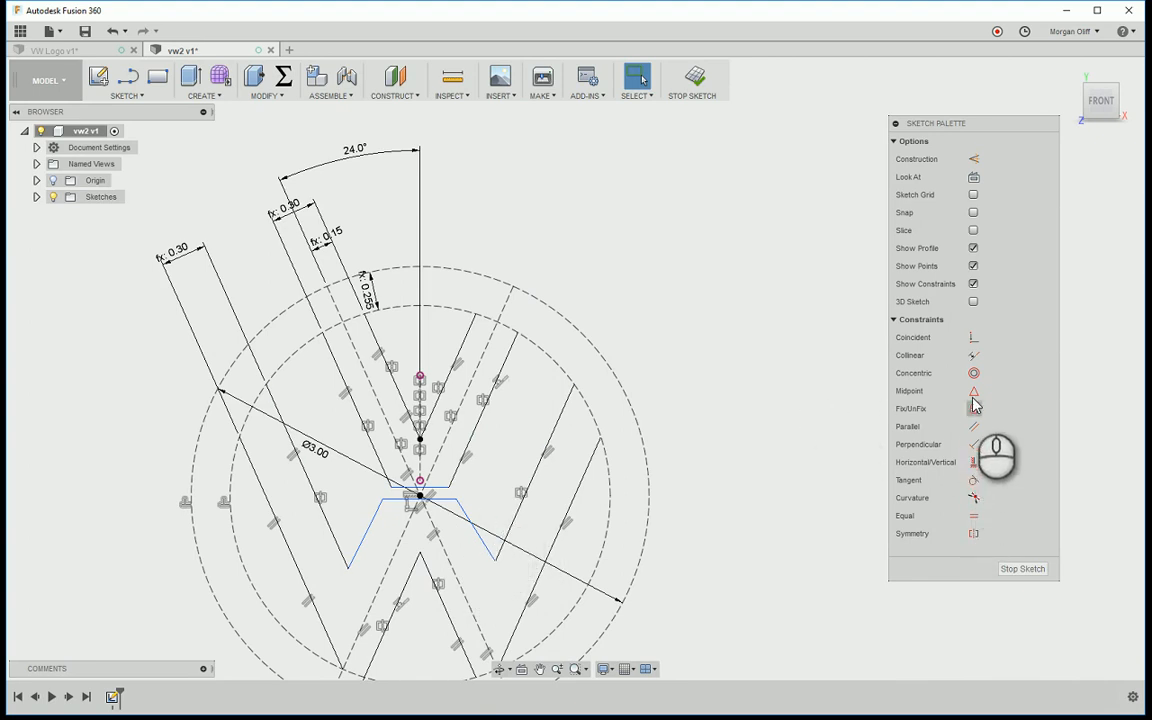
left_click(974, 355)
left_click(463, 531)
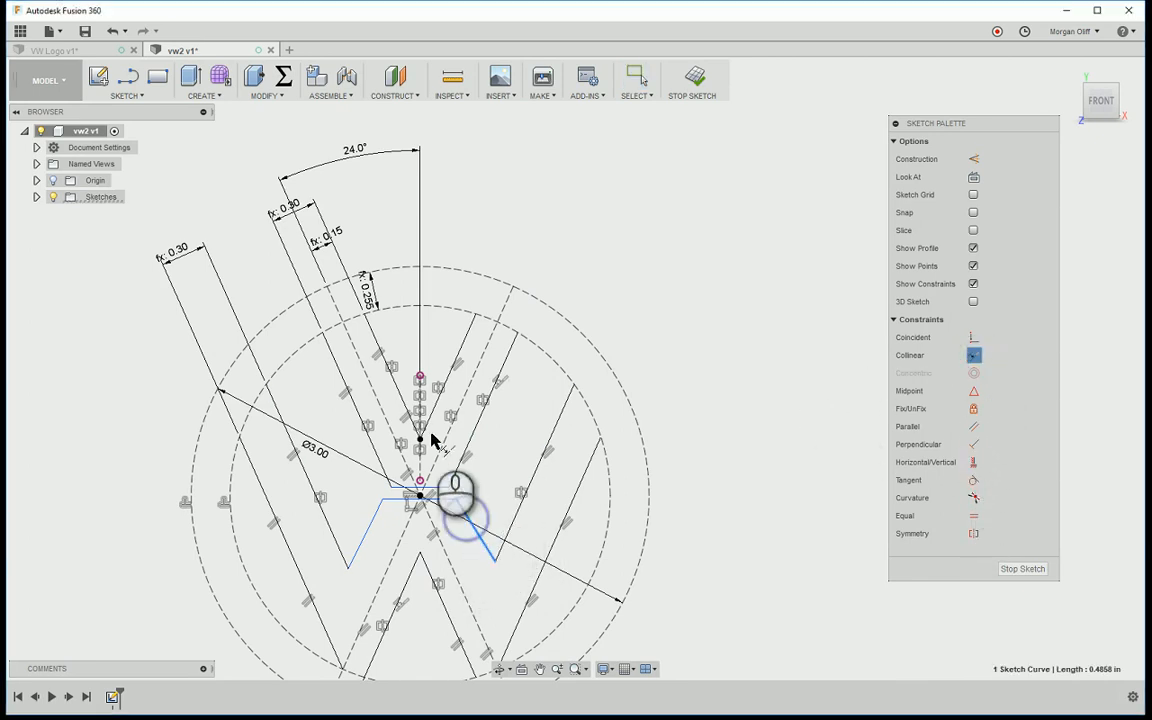
left_click(404, 394)
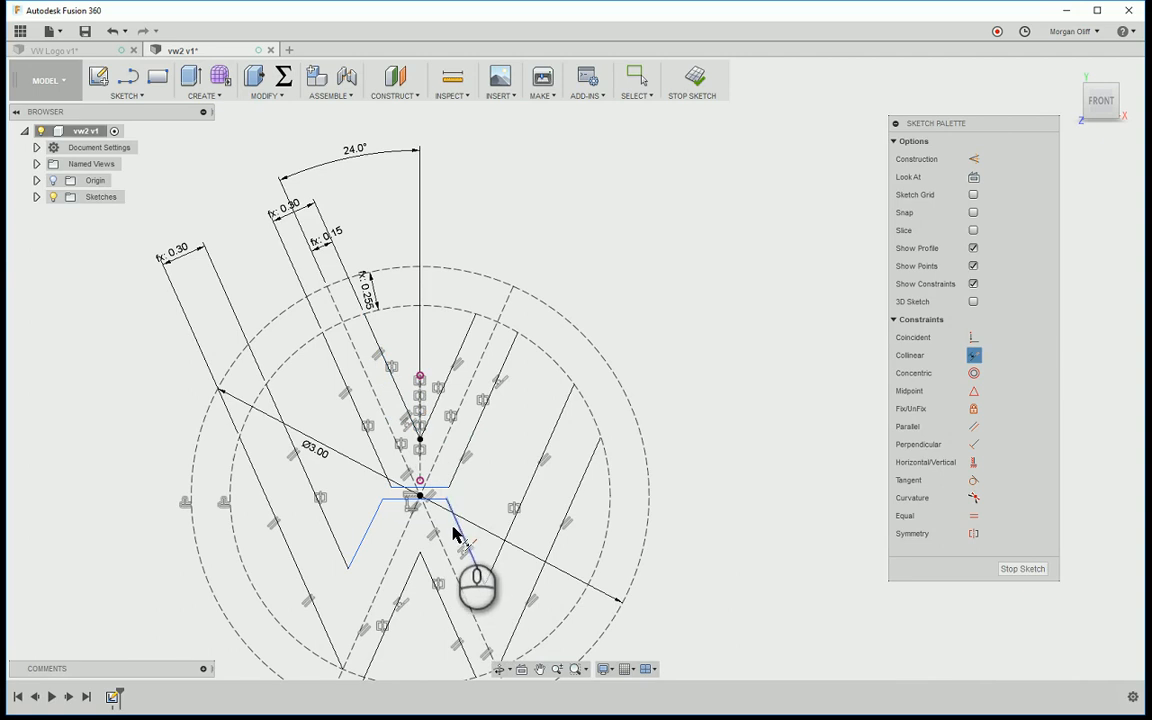
left_click(466, 341)
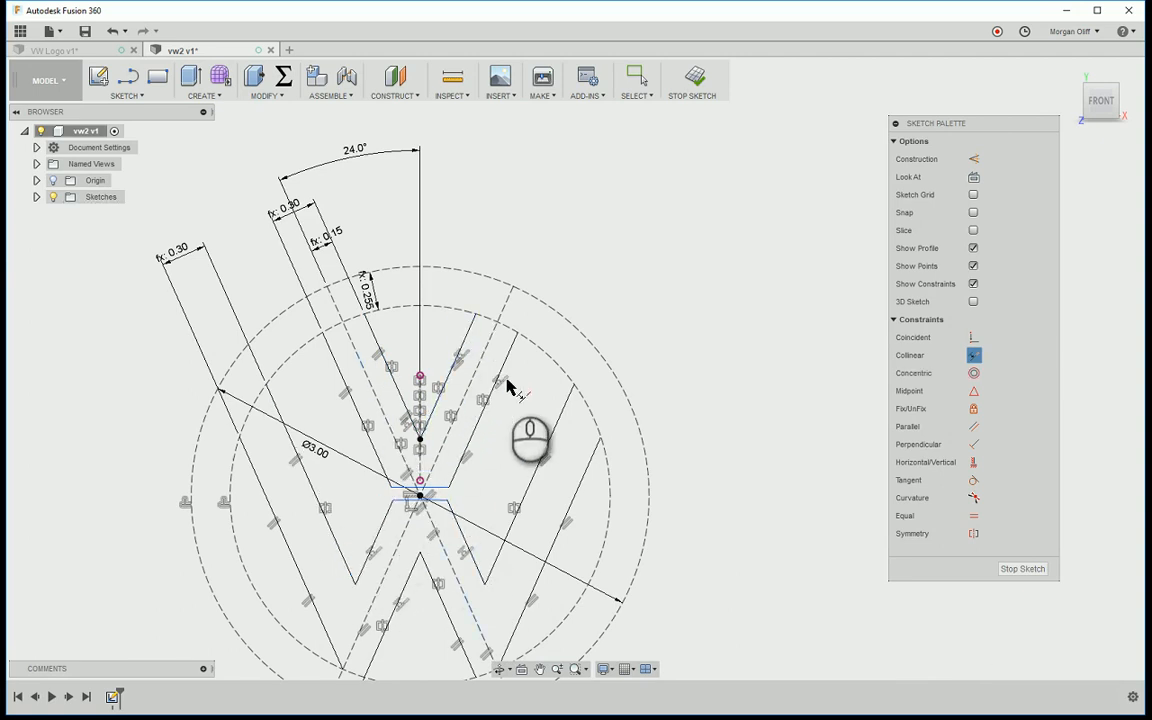
scroll(451, 527, "up", 5)
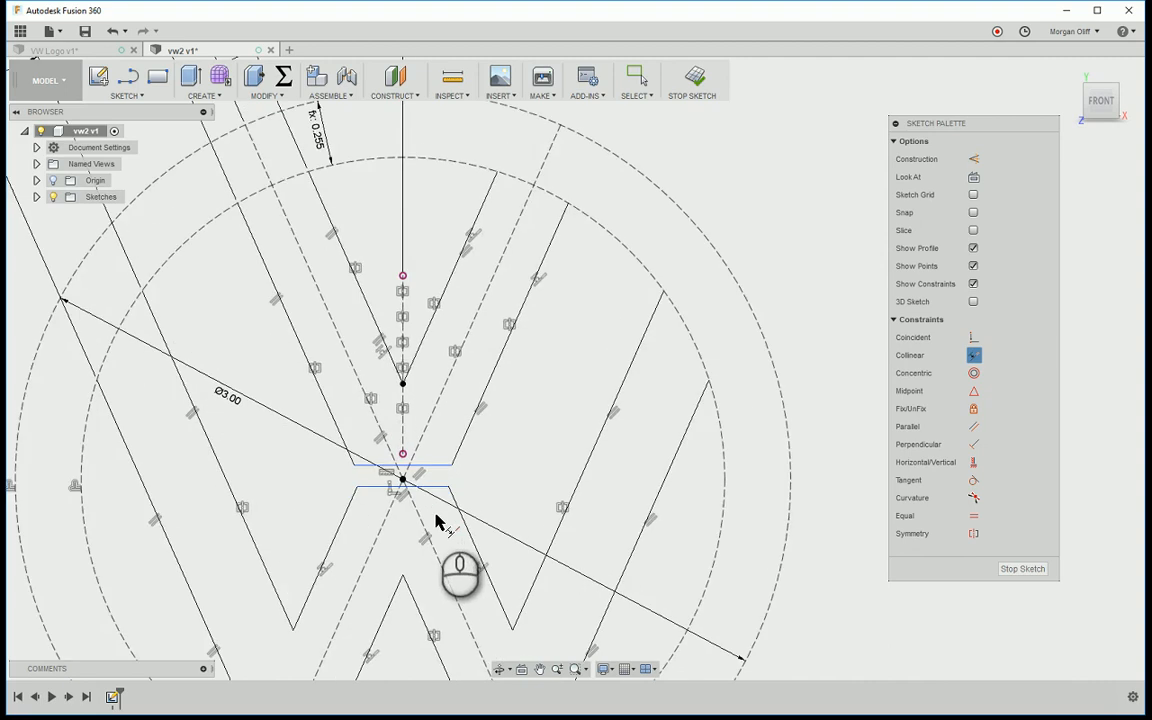
scroll(447, 487, "down", 2)
scroll(447, 487, "down", 4)
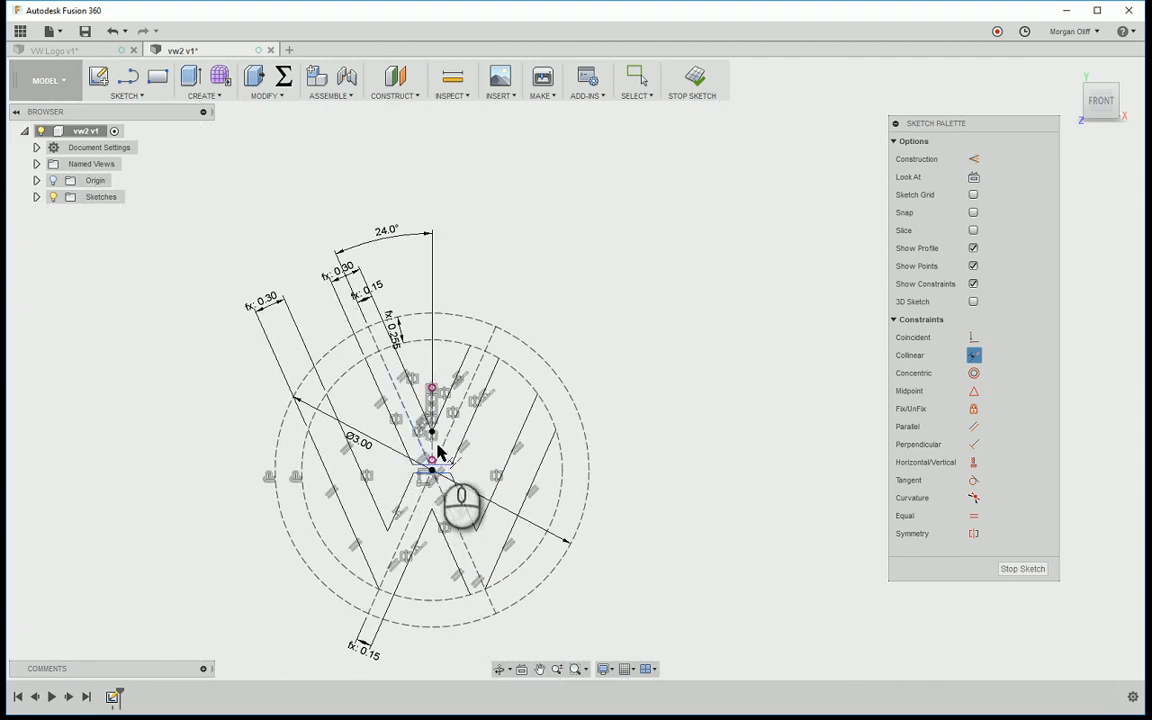
scroll(437, 452, "up", 5)
key("Escape")
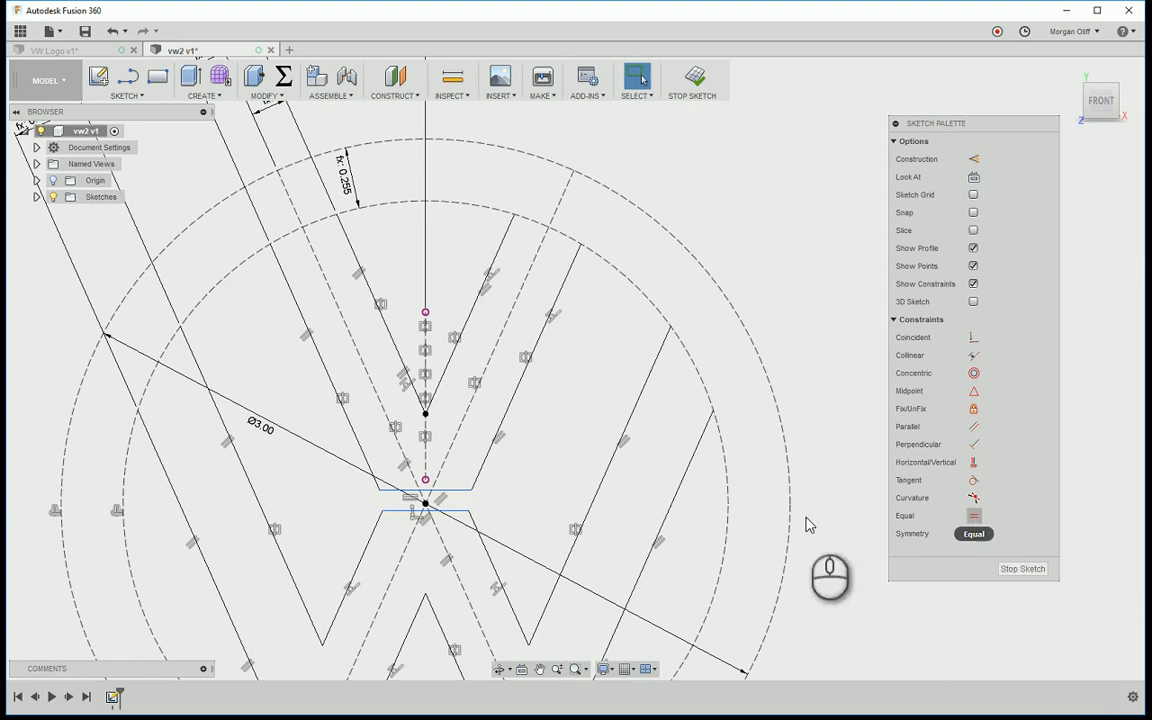
- Pull the two horizontal lines near the centre apart and dimension the vertical gap between them with a parameter-based value of 0.075 in
left_click_drag(441, 508, 442, 532)
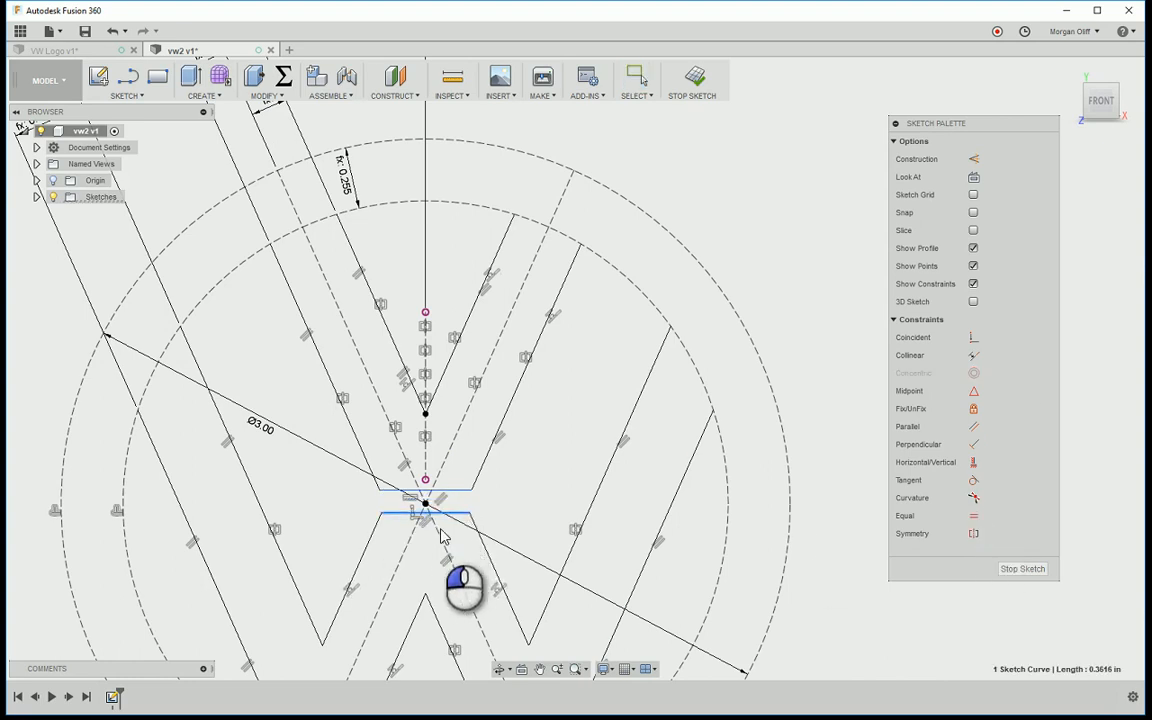
left_click_drag(453, 480, 453, 477)
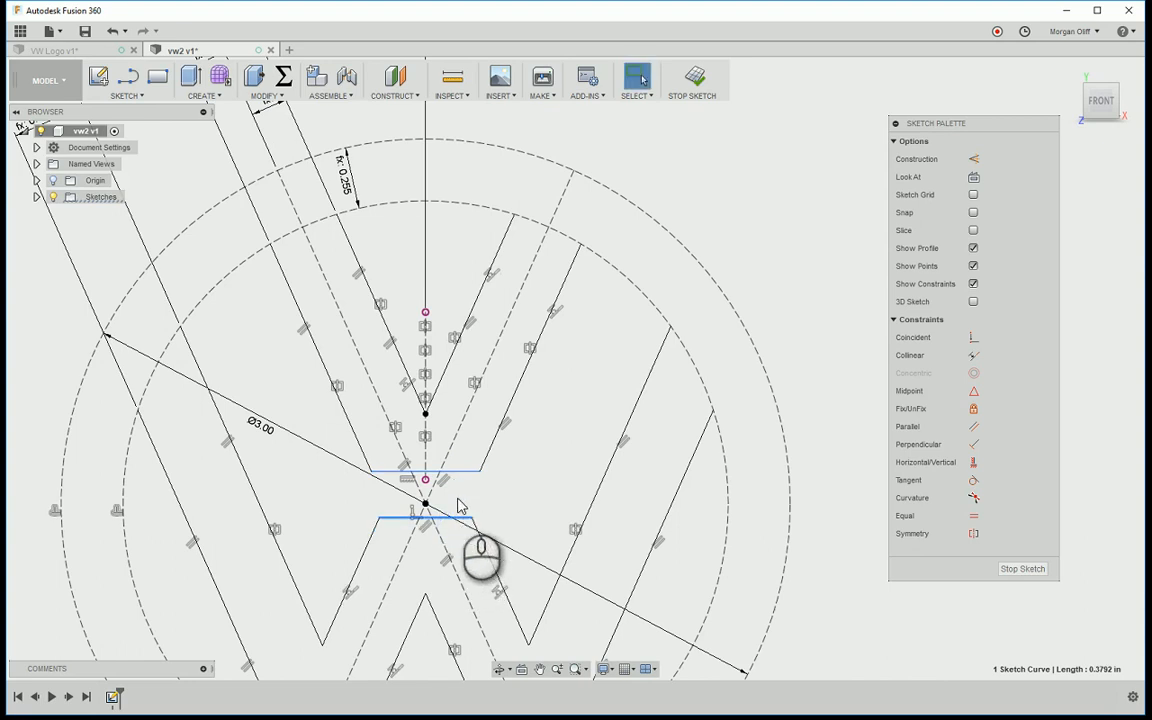
key("d")
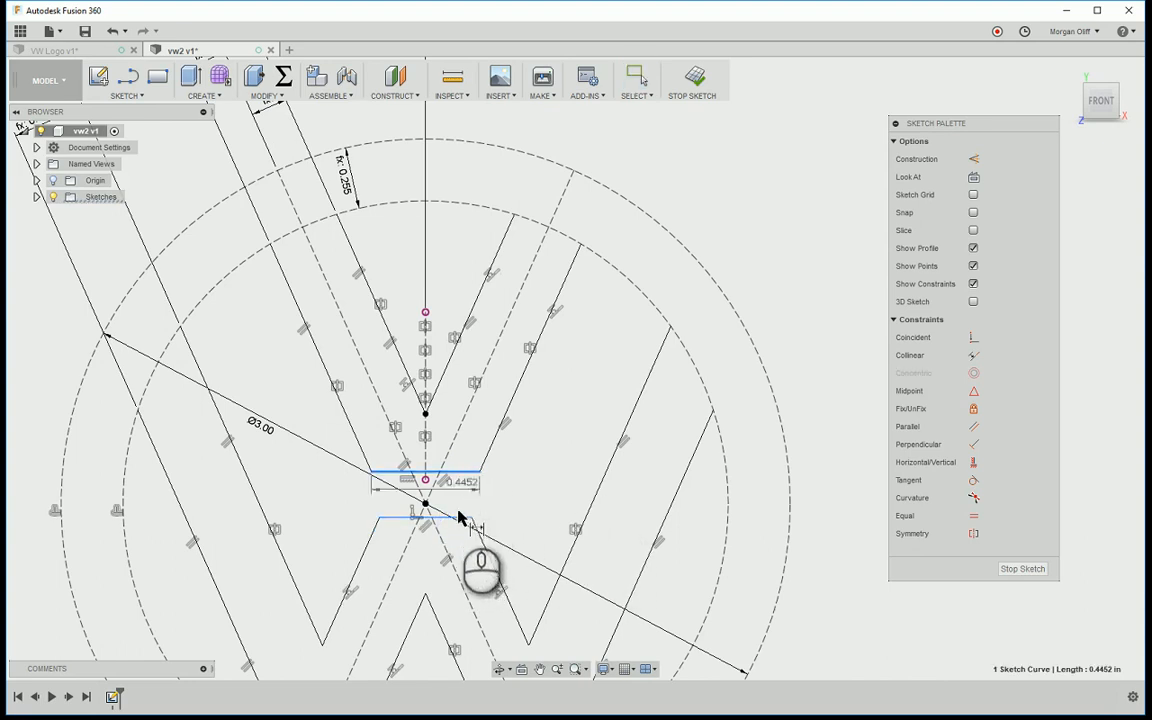
left_click(458, 517)
left_click(320, 498)
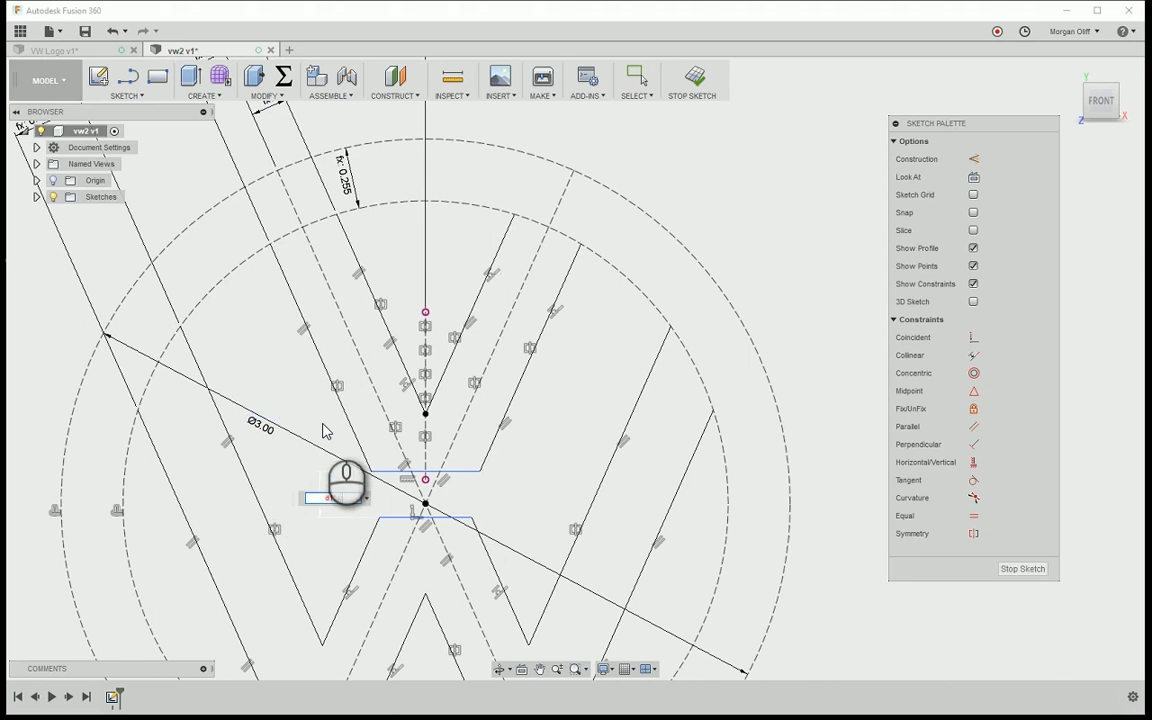
key("Return")
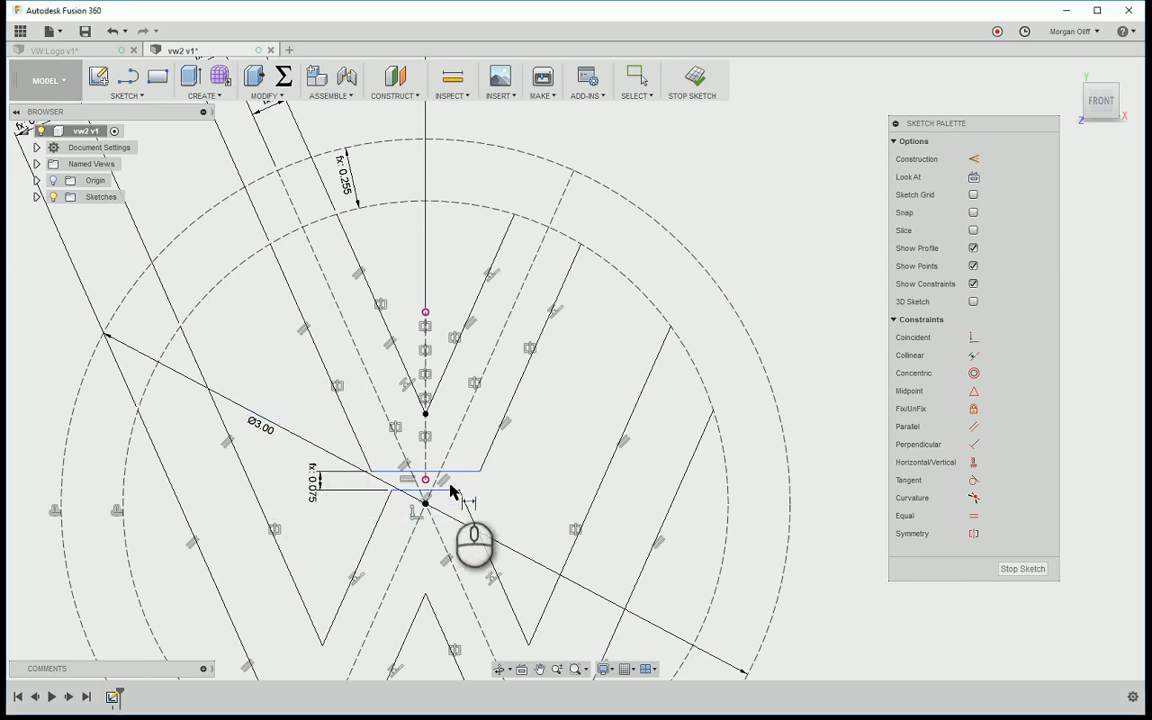
- Move the two horizontal lines down to straddle the circles' centre point and constrain them to equal length
scroll(450, 490, "up", 2)
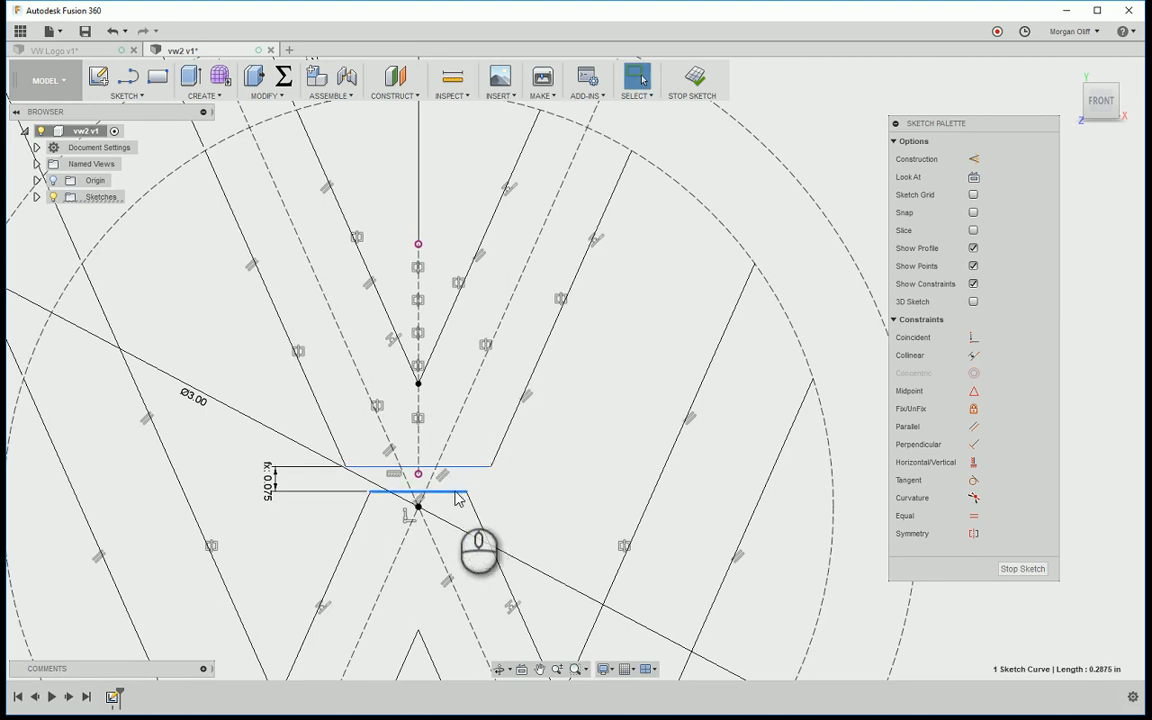
mouse_move(457, 510)
left_mouse_down()
mouse_move(458, 527)
mouse_move(454, 474)
mouse_move(467, 553)
mouse_move(466, 415)
mouse_move(477, 524)
left_mouse_up()
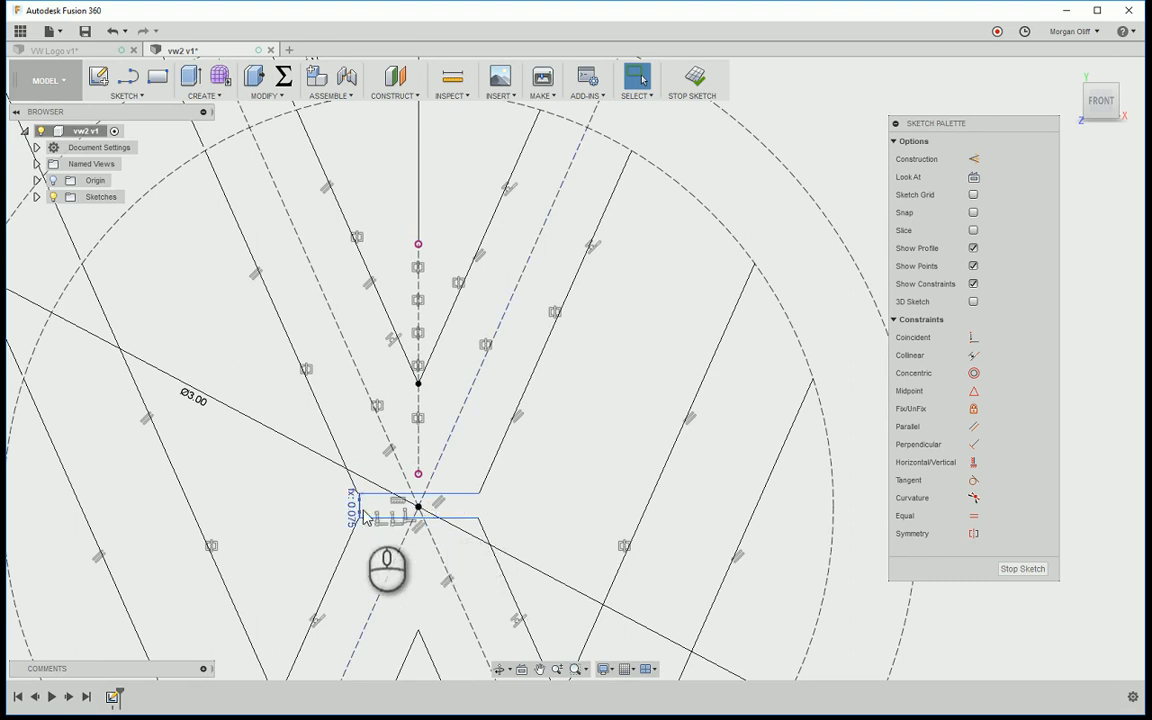
left_click(390, 494, "shift")
scroll(594, 526, "up", 3)
mouse_move(376, 569)
middle_mouse_down()
mouse_move(427, 507)
mouse_move(462, 502)
middle_mouse_up()
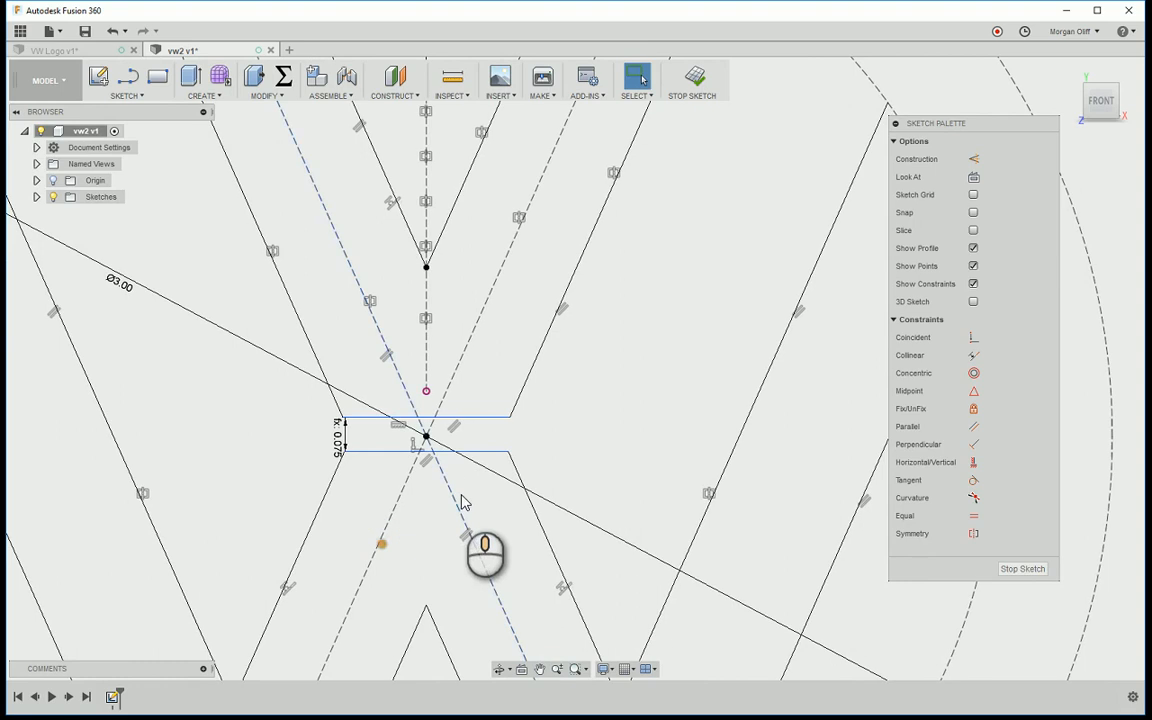
left_click(973, 515)
left_click(494, 417)
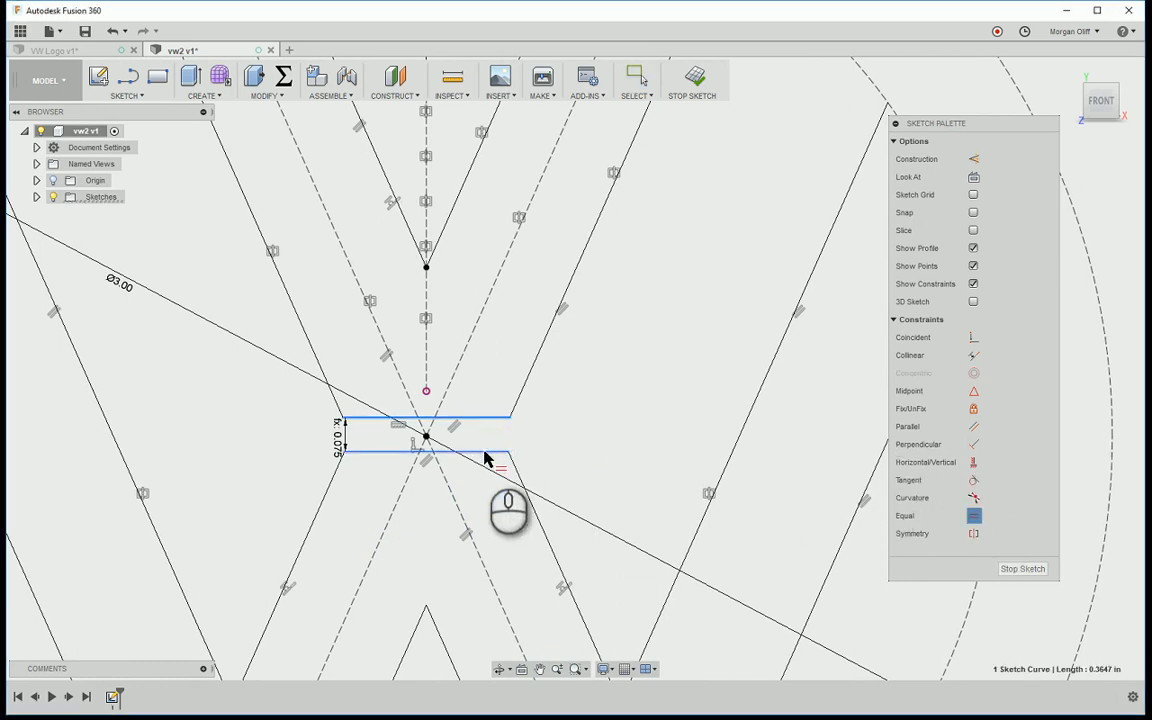
left_click(484, 452)
scroll(490, 438, "down", 3)
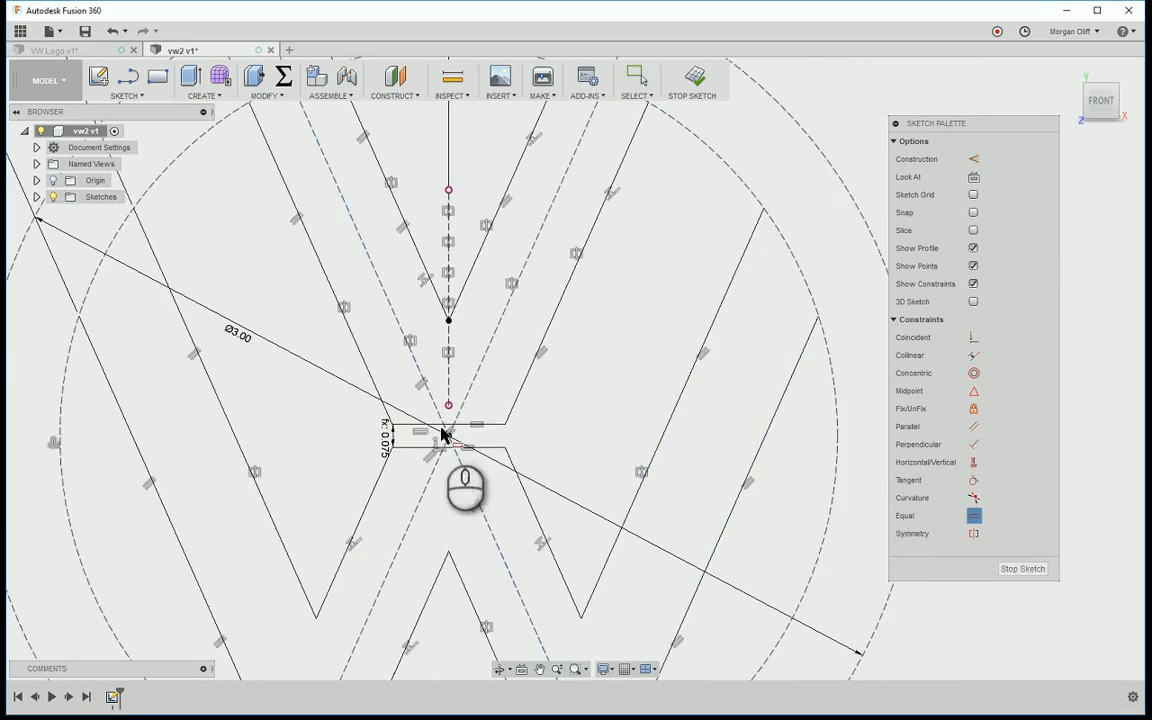
scroll(532, 445, "down", 3)
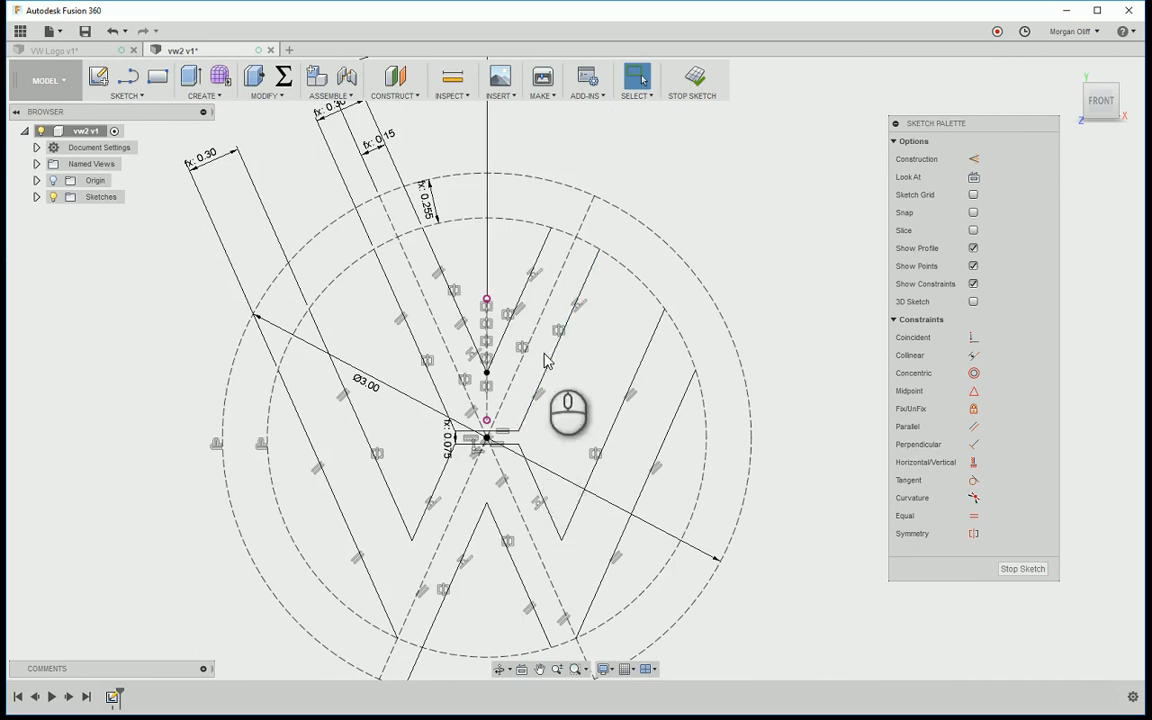
- Convert the outer and inner construction circles to normal geometry and finish the sketch
scroll(545, 390, "down", 1)
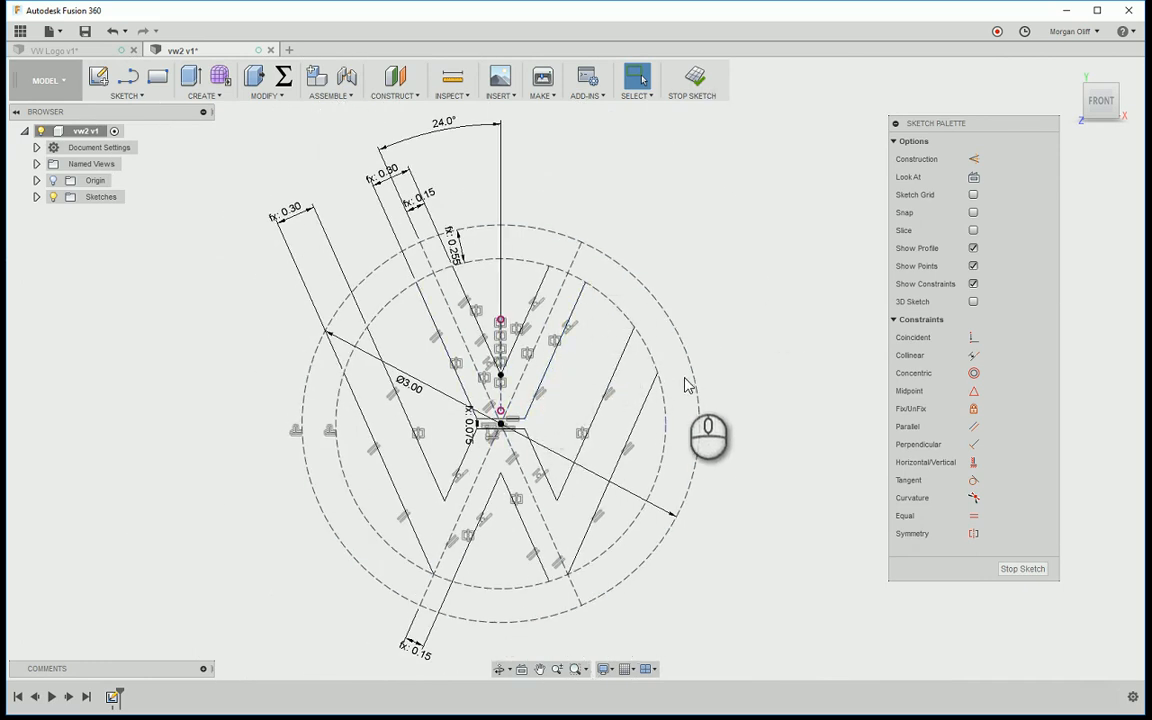
left_click(652, 303)
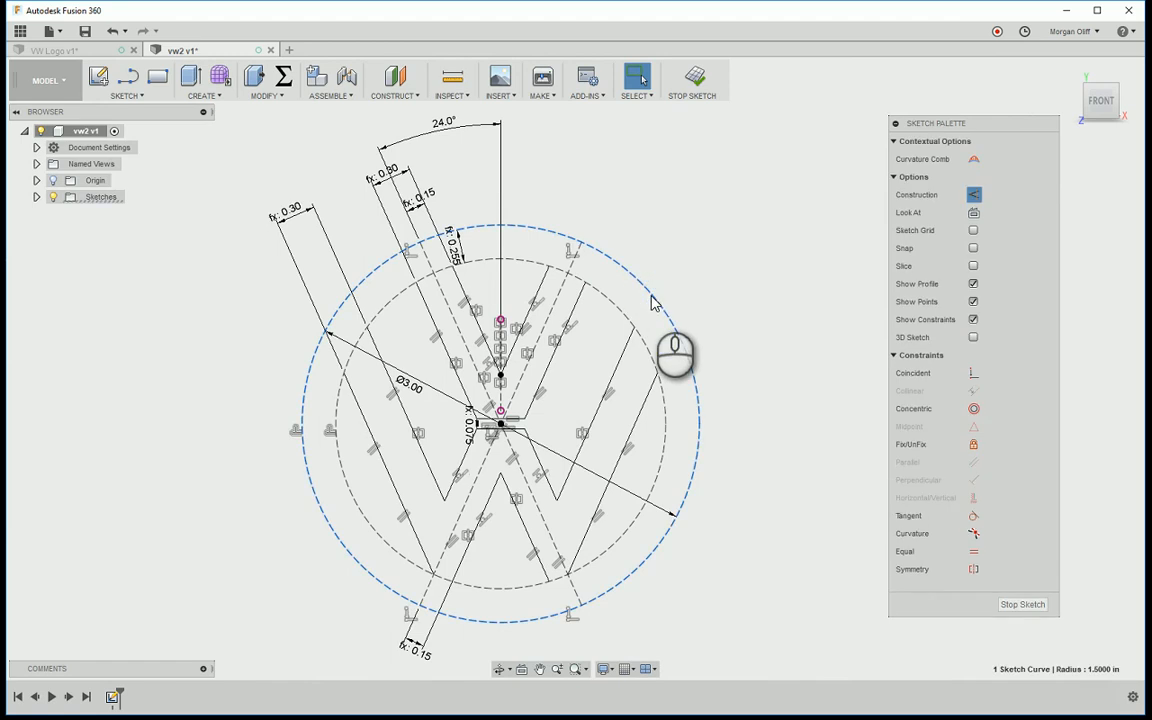
key("x")
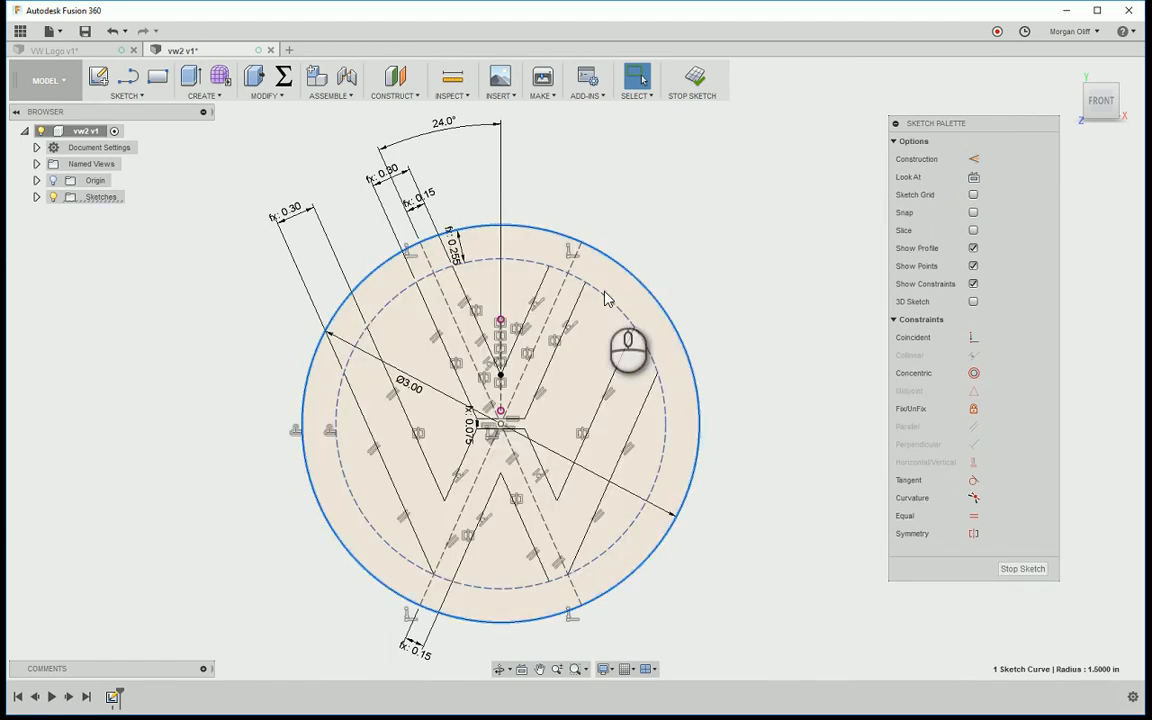
left_click(605, 298)
key("x")
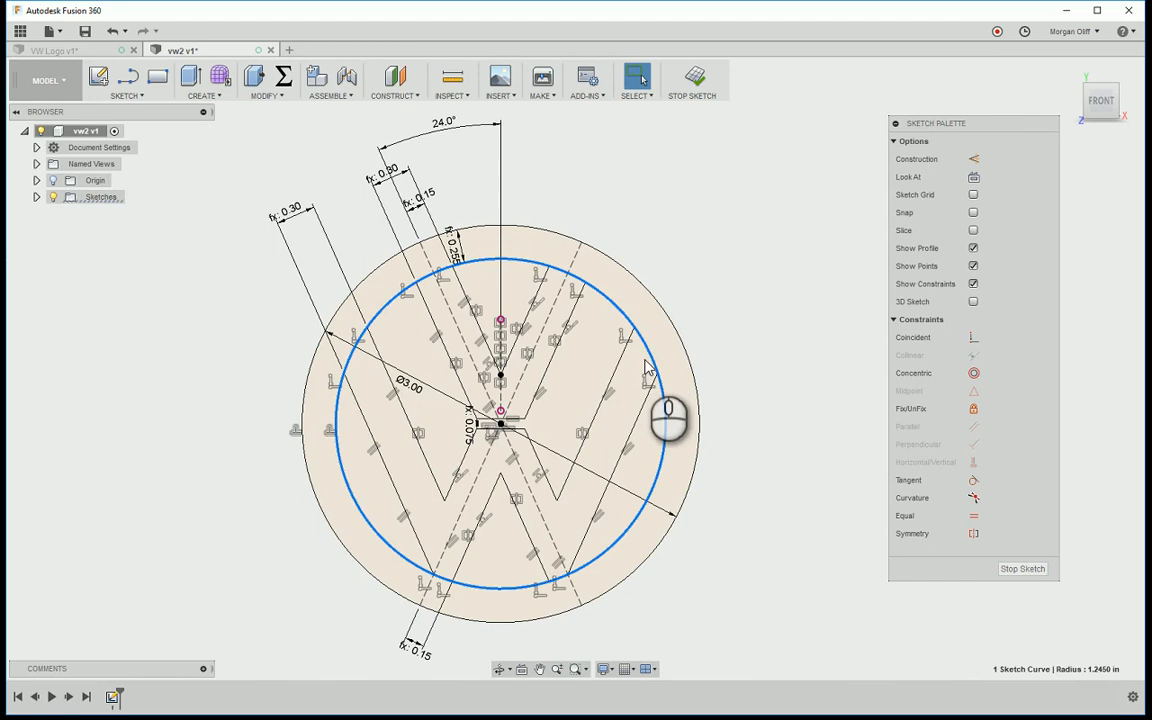
key("x")
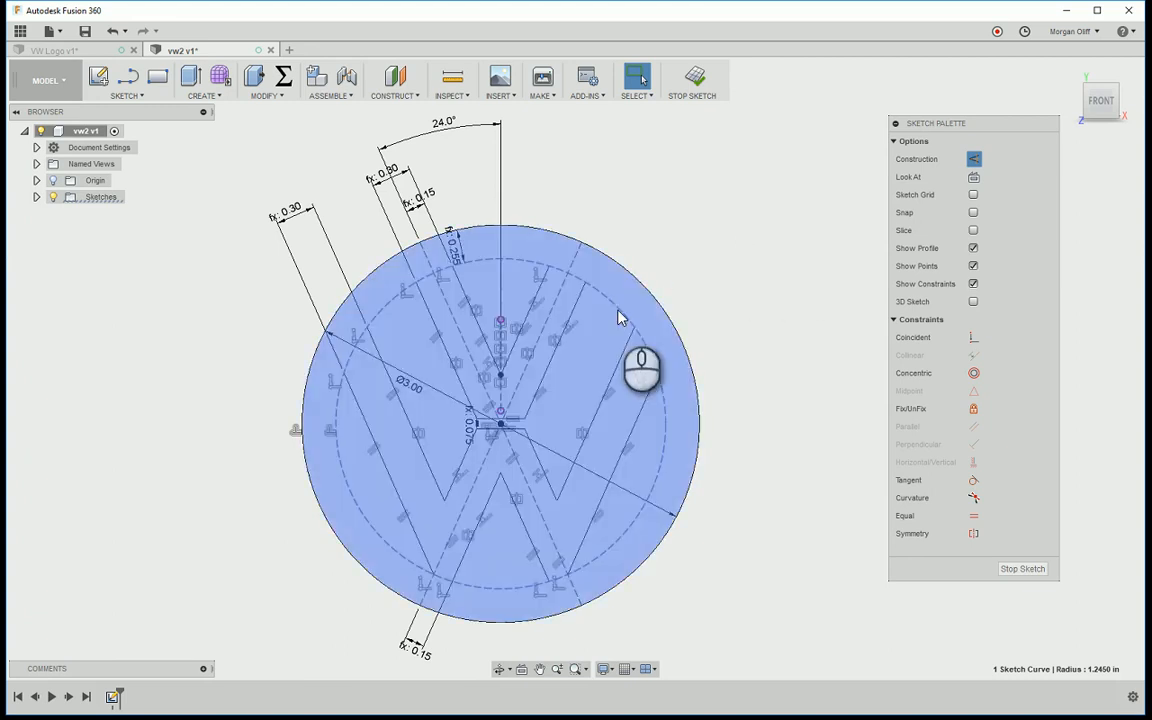
key("x")
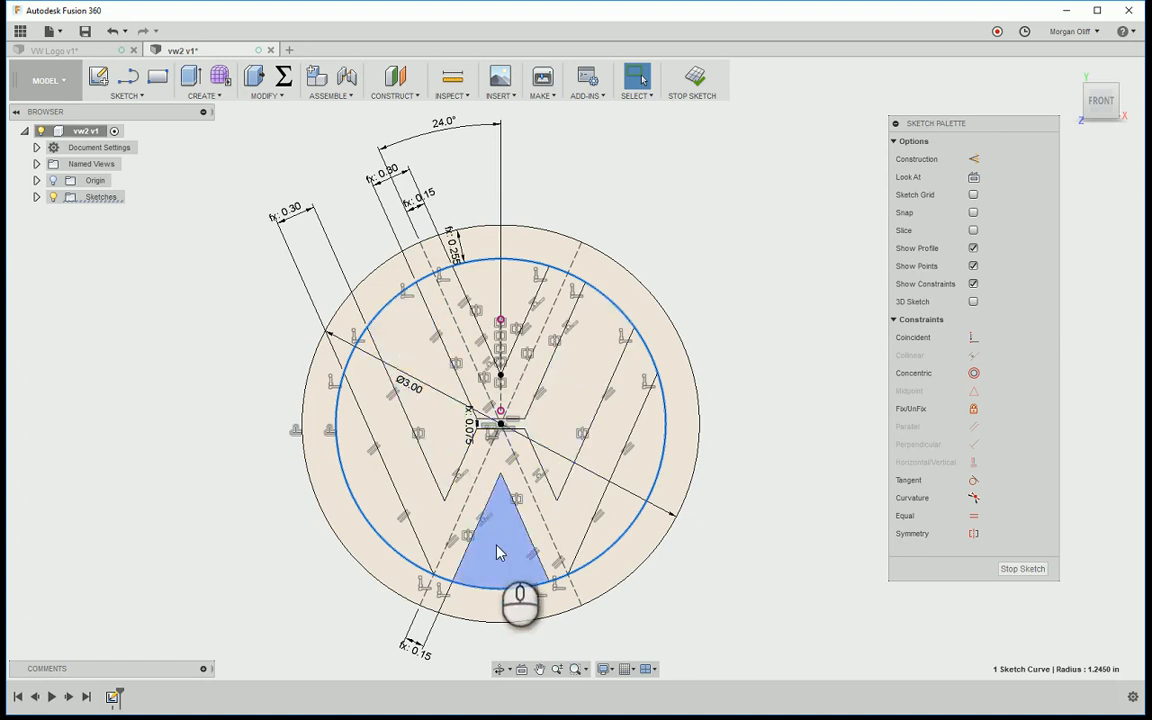
left_click(694, 78)
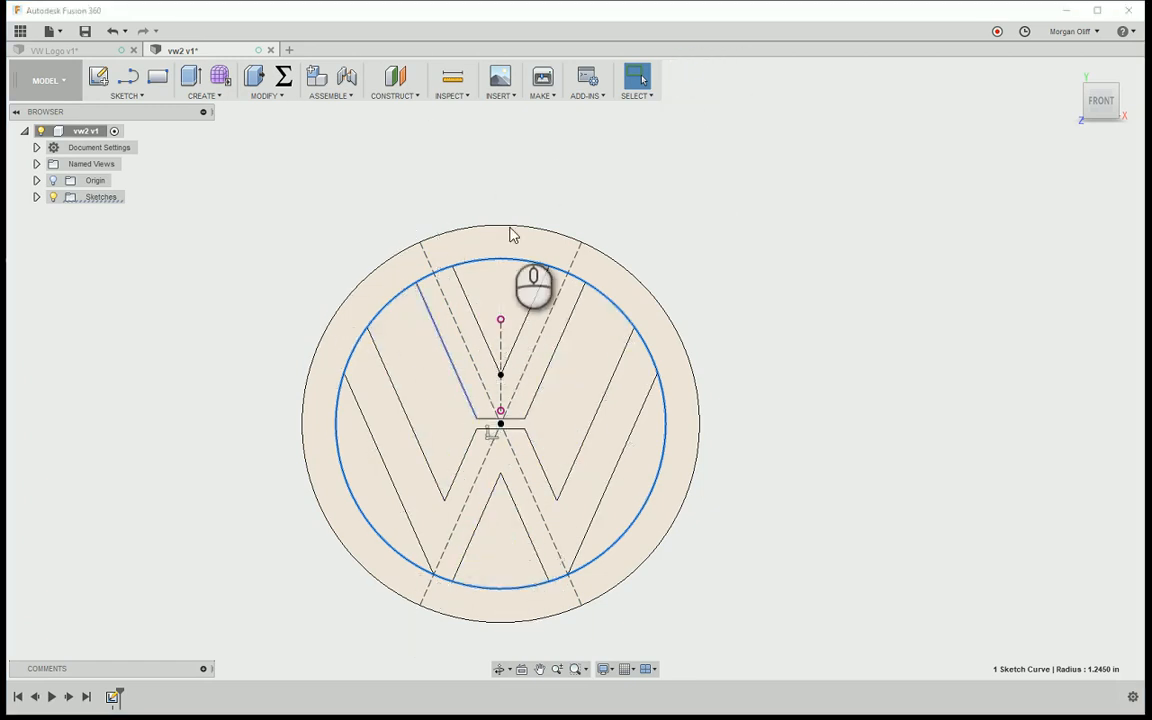
- Extrude the outer ring, upper V and lower W profiles as a new body with a distance of d1*.025
left_click(191, 77)
middle_click_drag(507, 185, 500, 255, "shift")
left_click(500, 254)
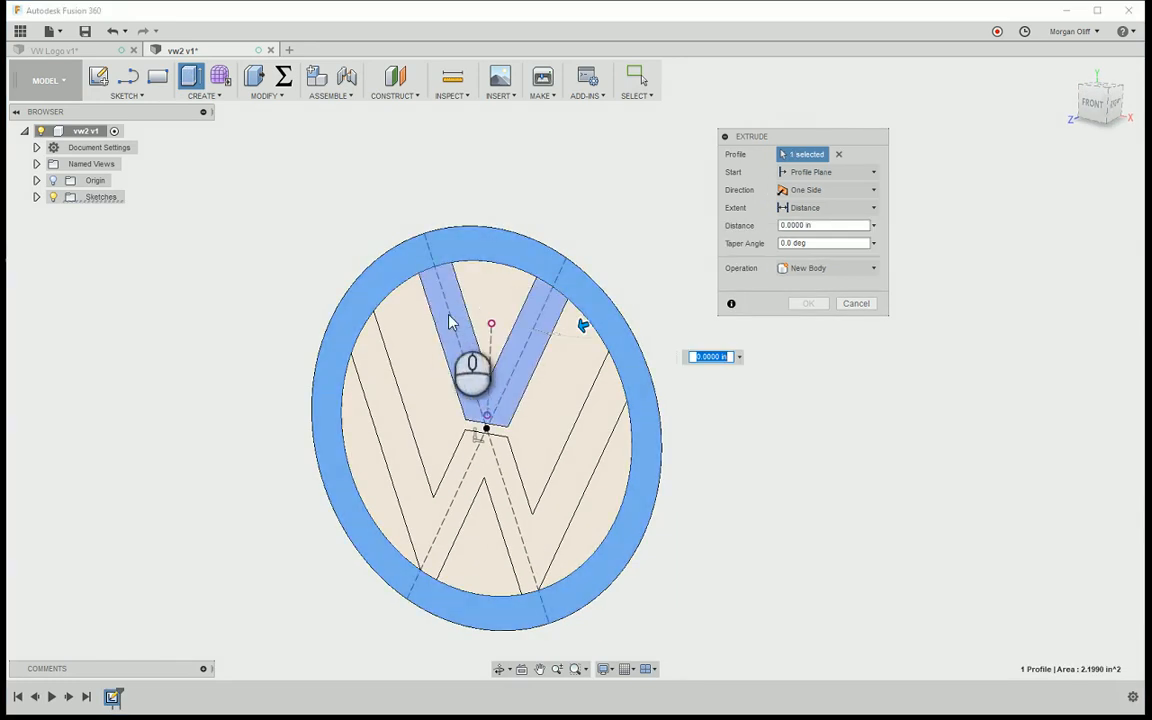
left_click(449, 317)
left_click(382, 388)
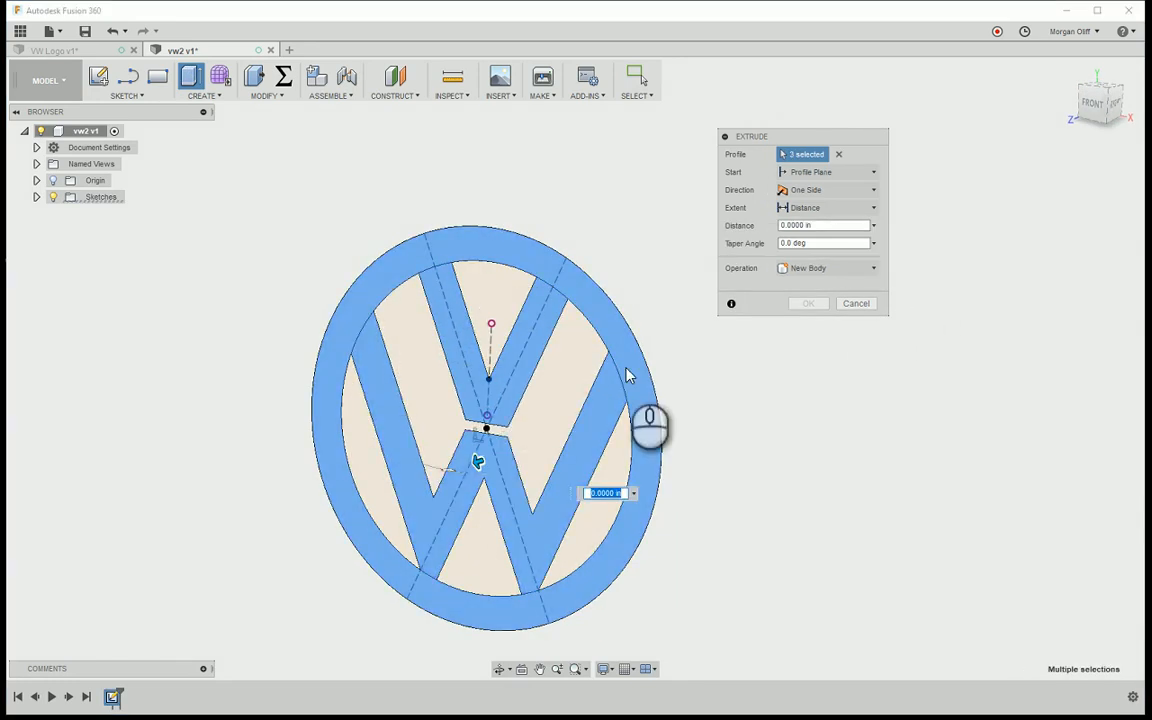
left_click(851, 224)
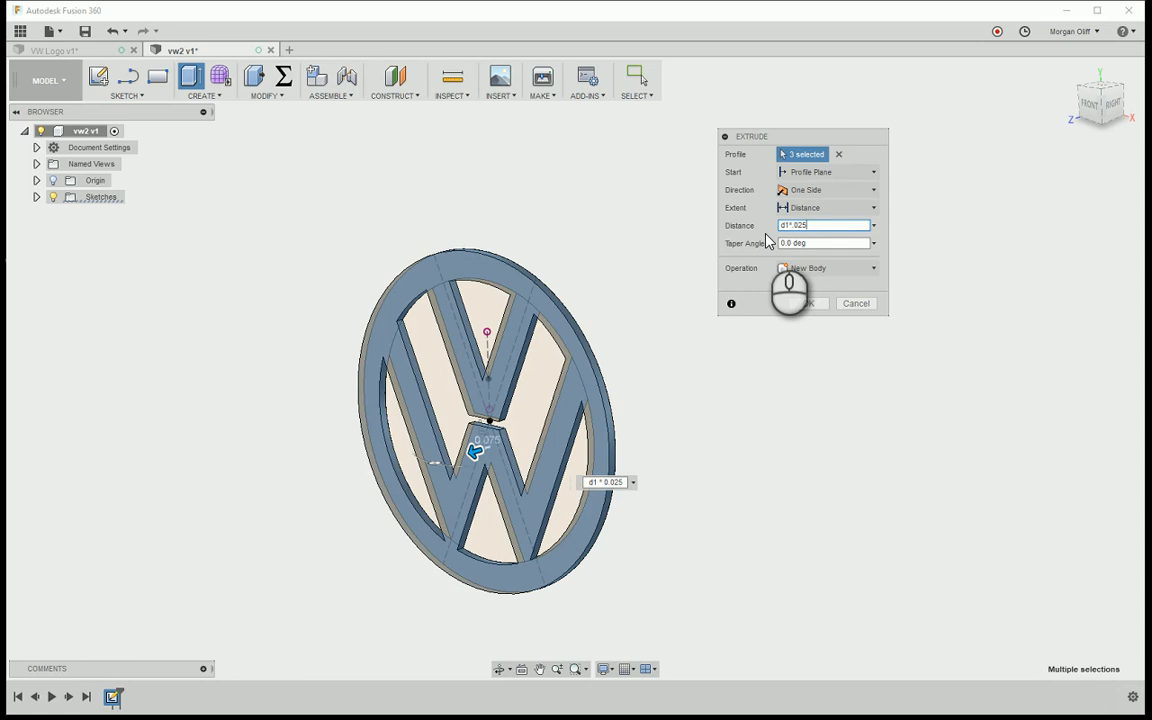
left_click(810, 302)
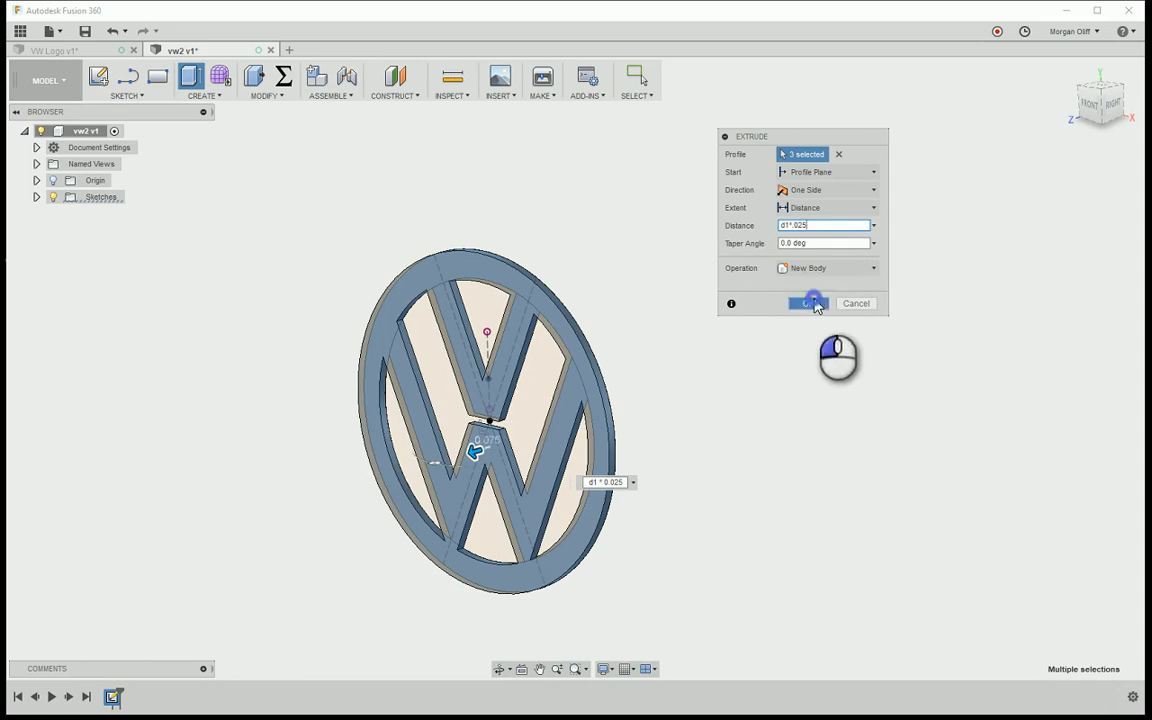
- Reopen the logo sketch, set the outer circle's diameter to 5 in and finish the sketch
middle_click_drag(453, 370, 187, 688, "shift")
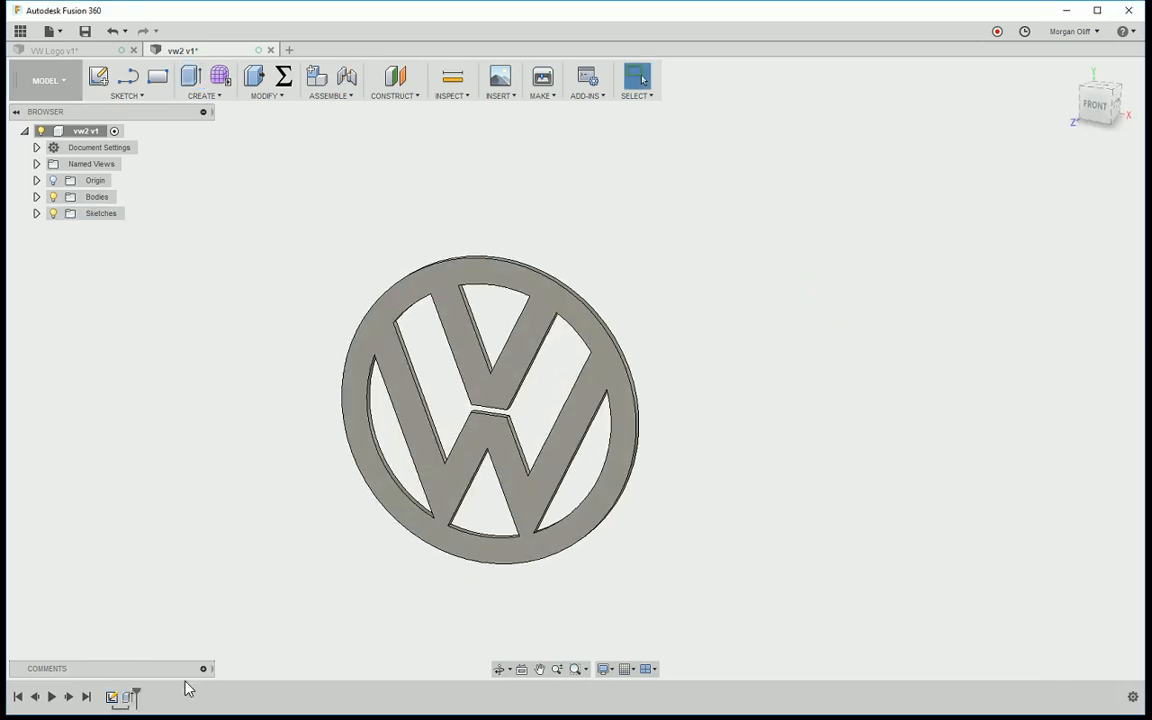
double_click(112, 697)
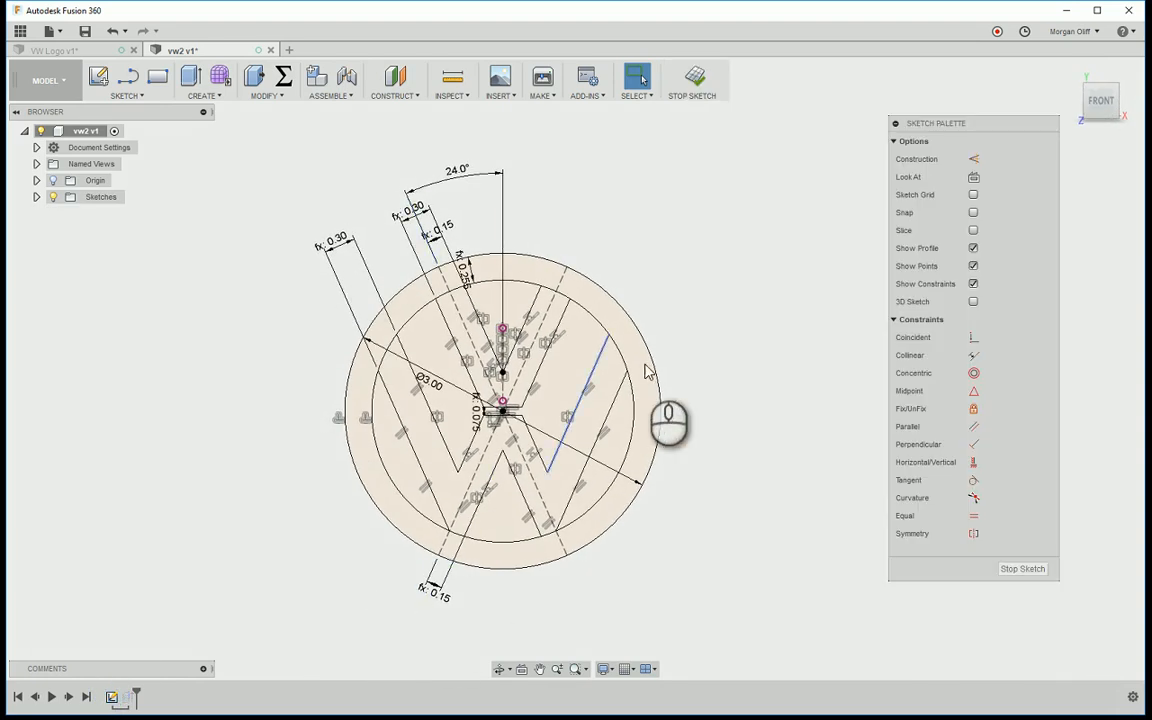
double_click(433, 388)
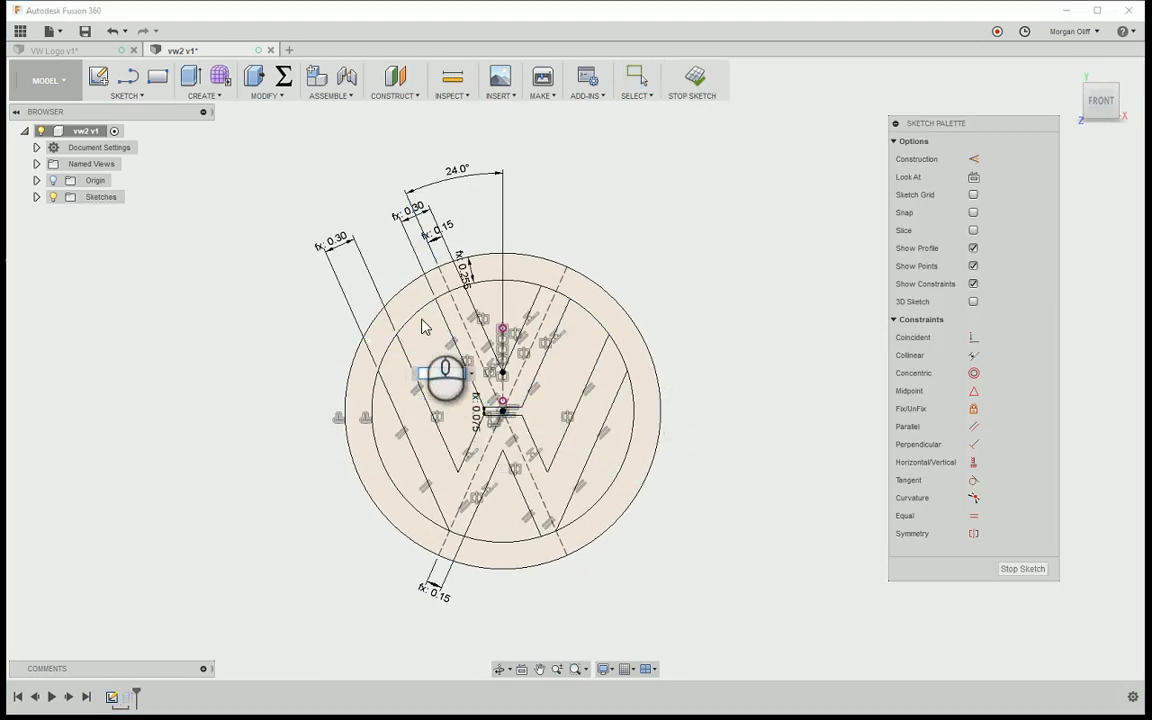
type("5")
key("Return")
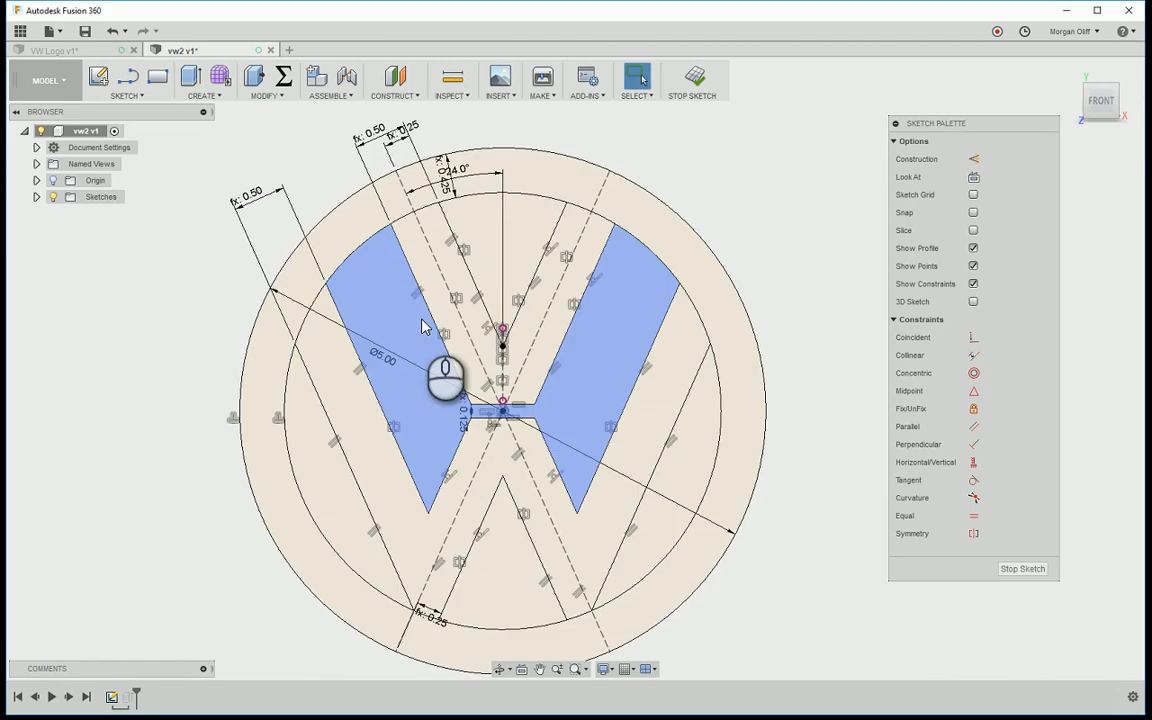
scroll(422, 327, "down", 3)
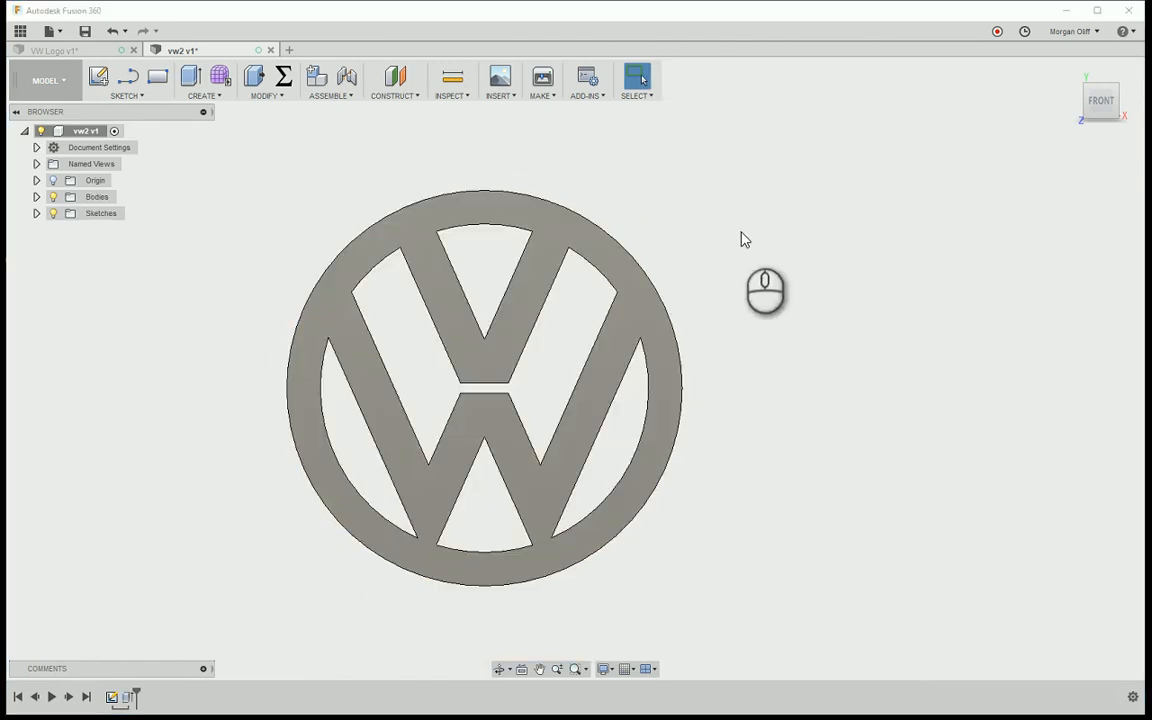
- Edit the logo sketch again, set the outer circle's diameter to 83 in and finish the sketch
mouse_move(743, 239)
middle_mouse_down("shift")
mouse_move(825, 177)
mouse_move(864, 165)
mouse_move(640, 285)
mouse_move(636, 268)
mouse_move(618, 272)
middle_mouse_up("shift")
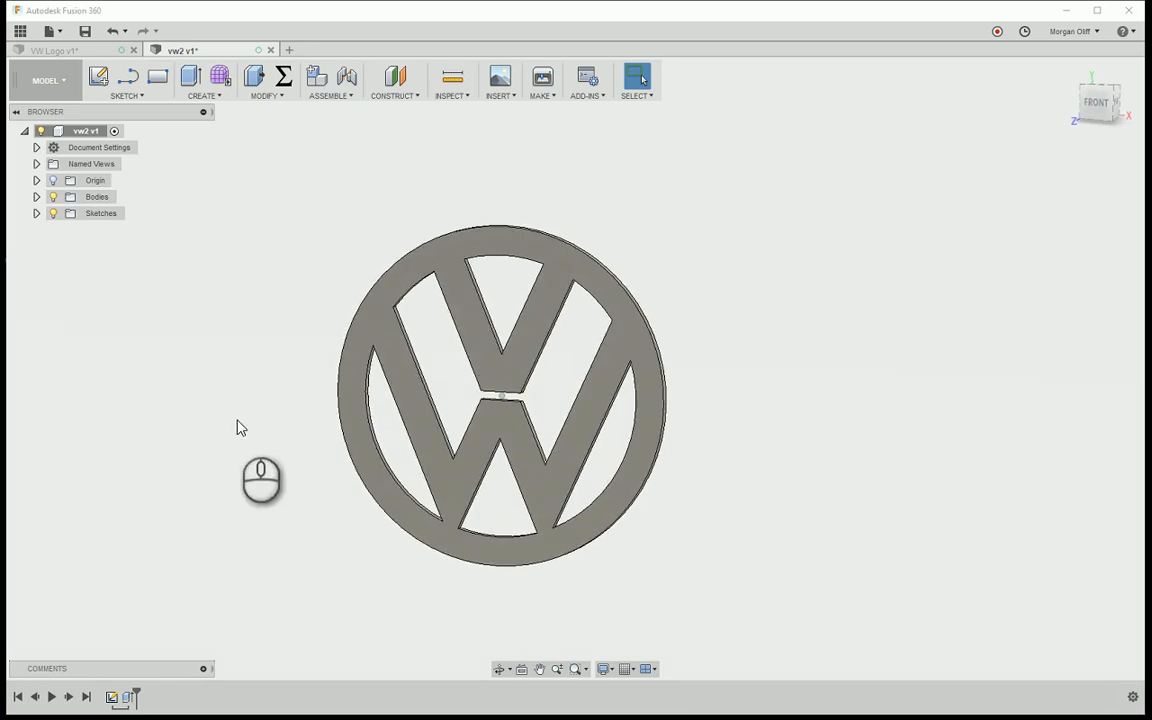
double_click(129, 697)
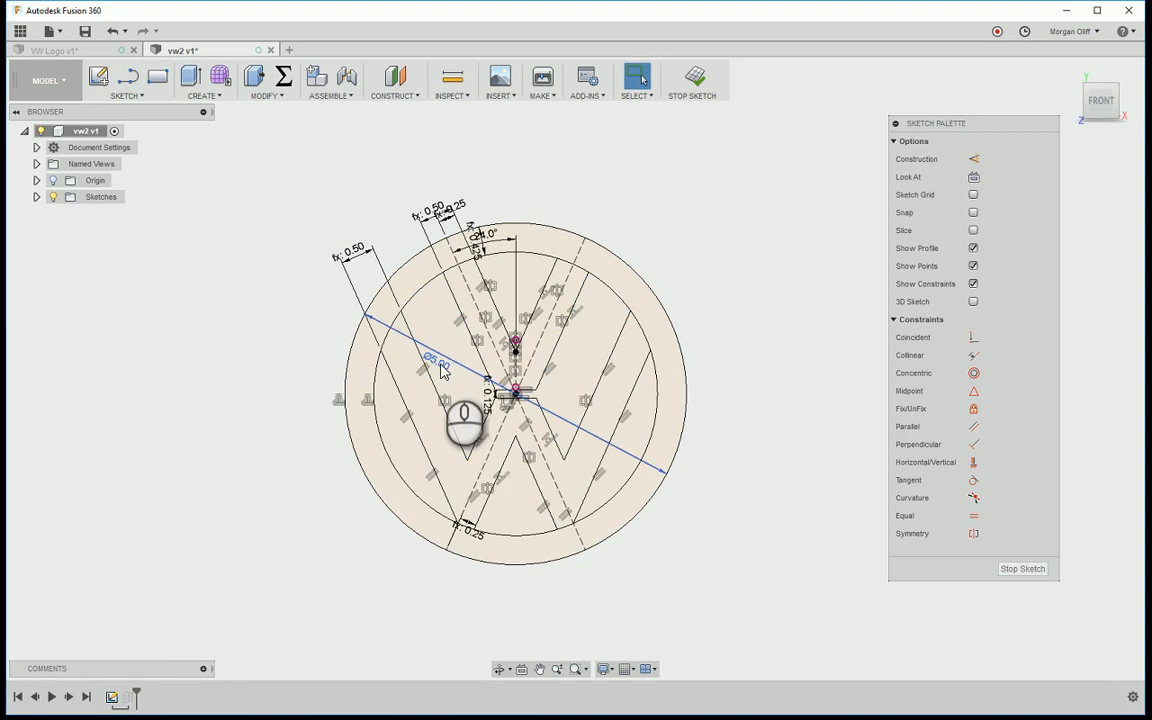
double_click(441, 370)
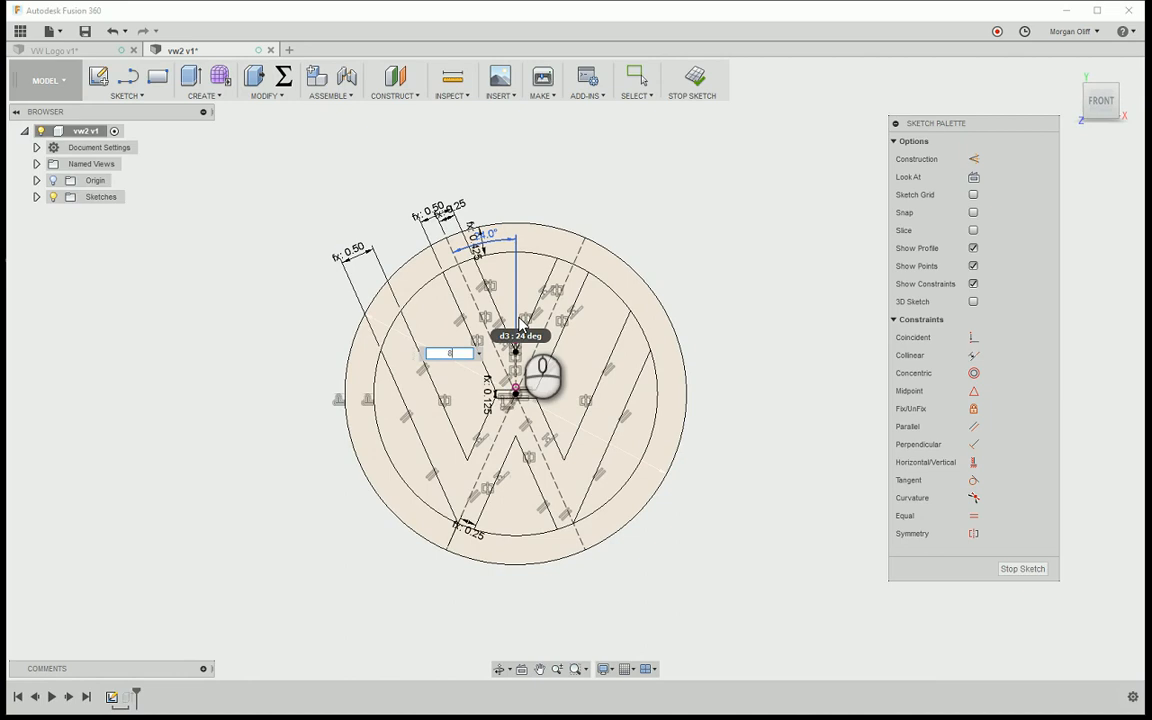
scroll(519, 324, "up", 5)
scroll(519, 324, "down", 10)
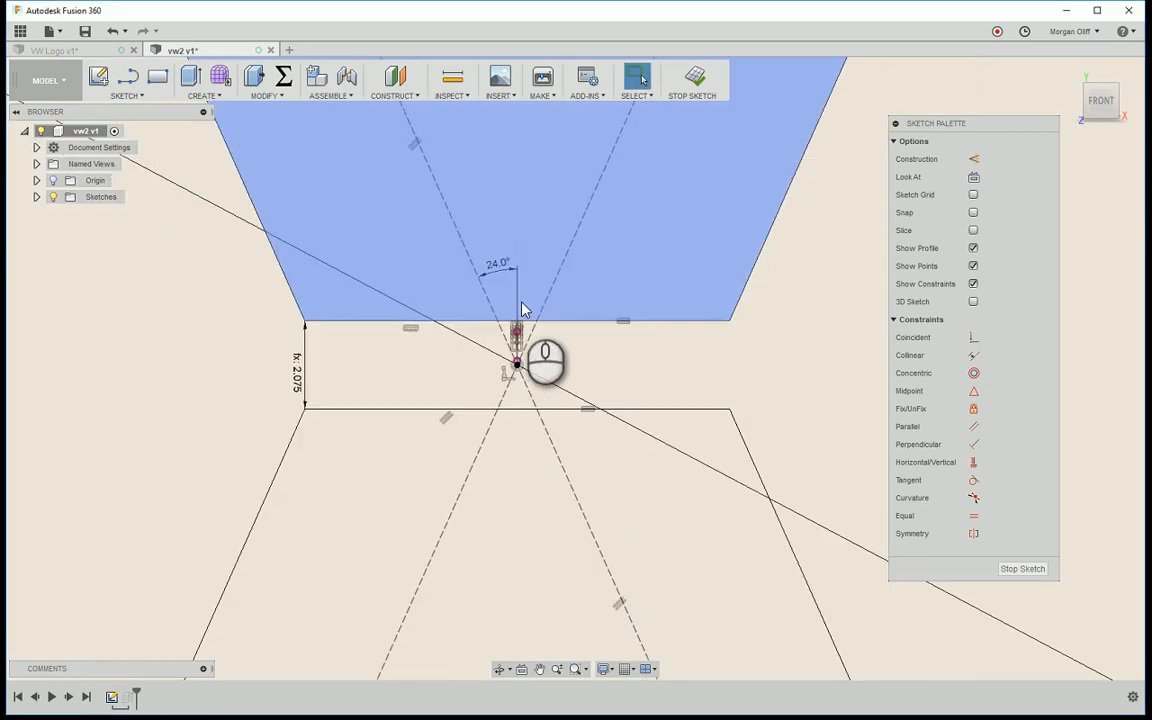
scroll(510, 255, "up", 3)
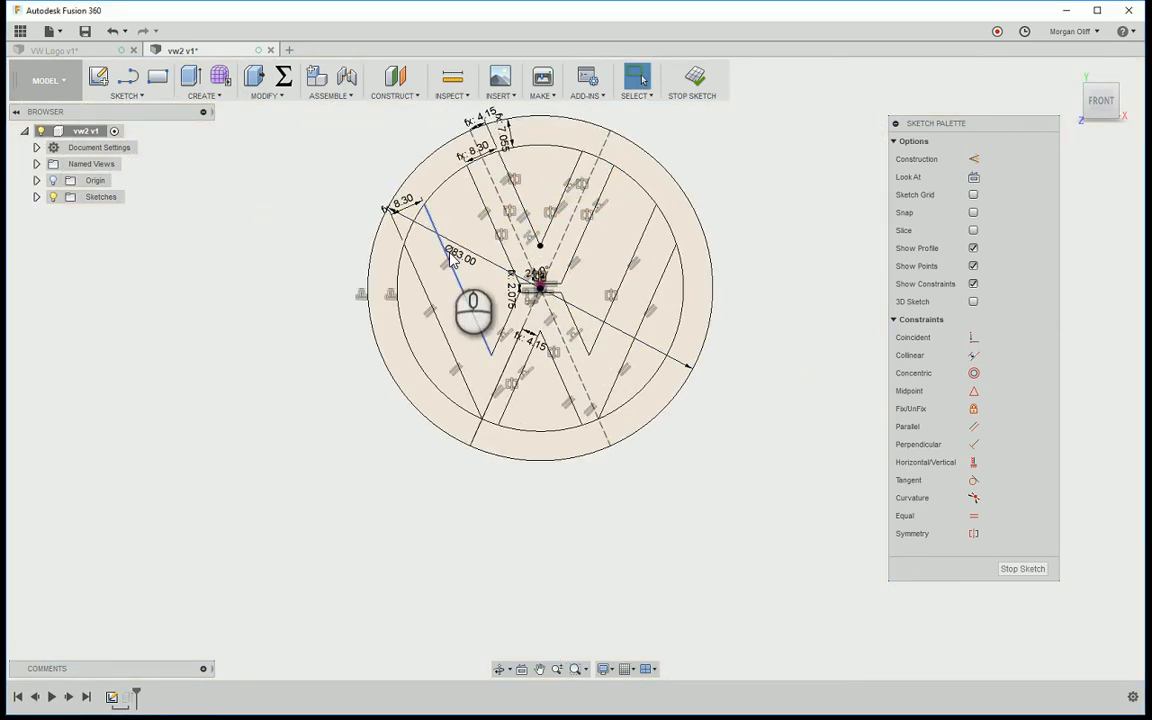
left_click(692, 78)
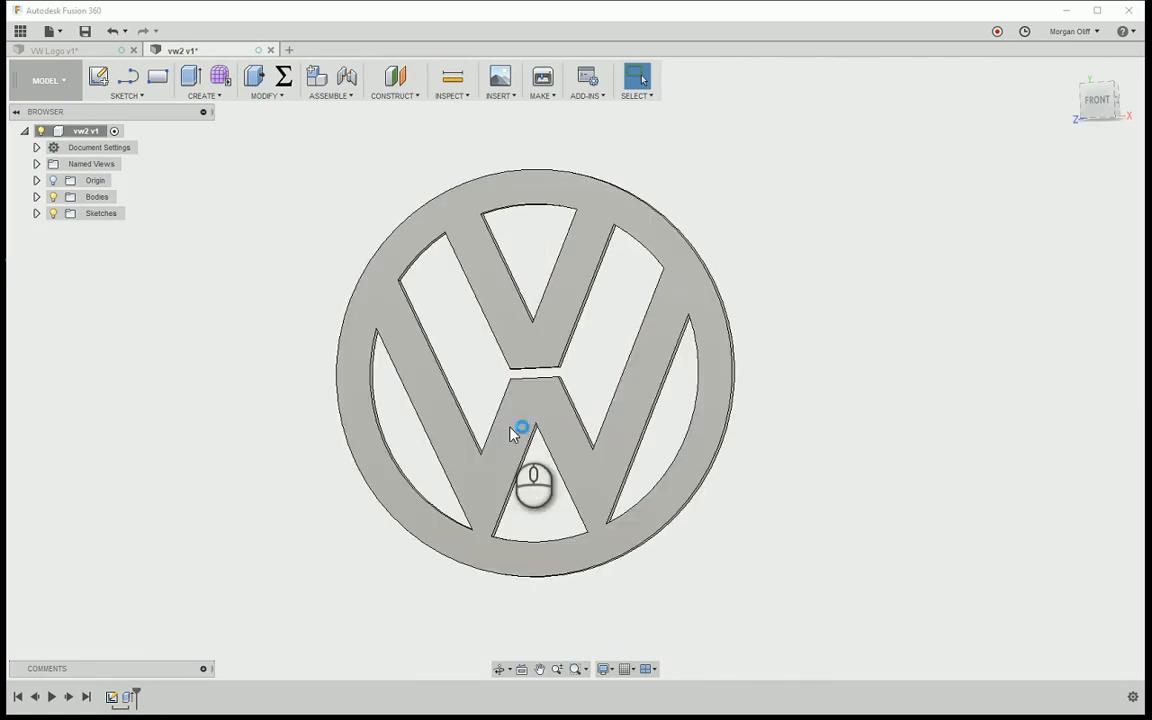
- Undo the last diameter change of the outer circle and finish the sketch
key("ctrl+z")
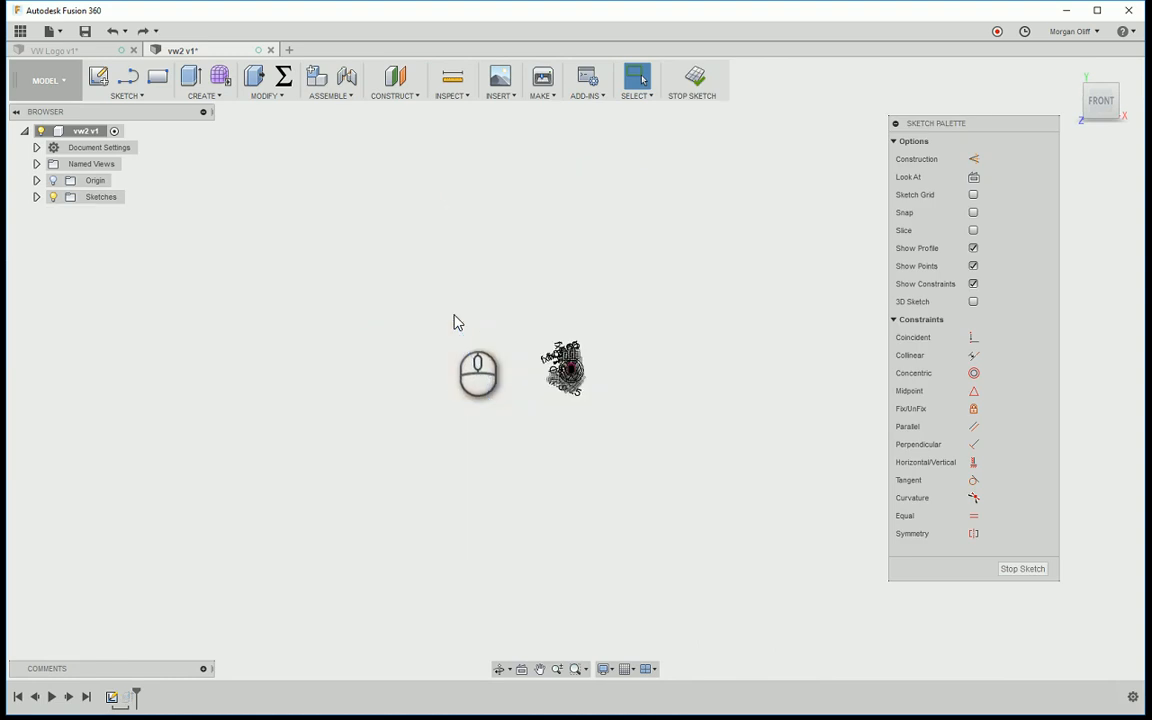
scroll(597, 393, "up", 10)
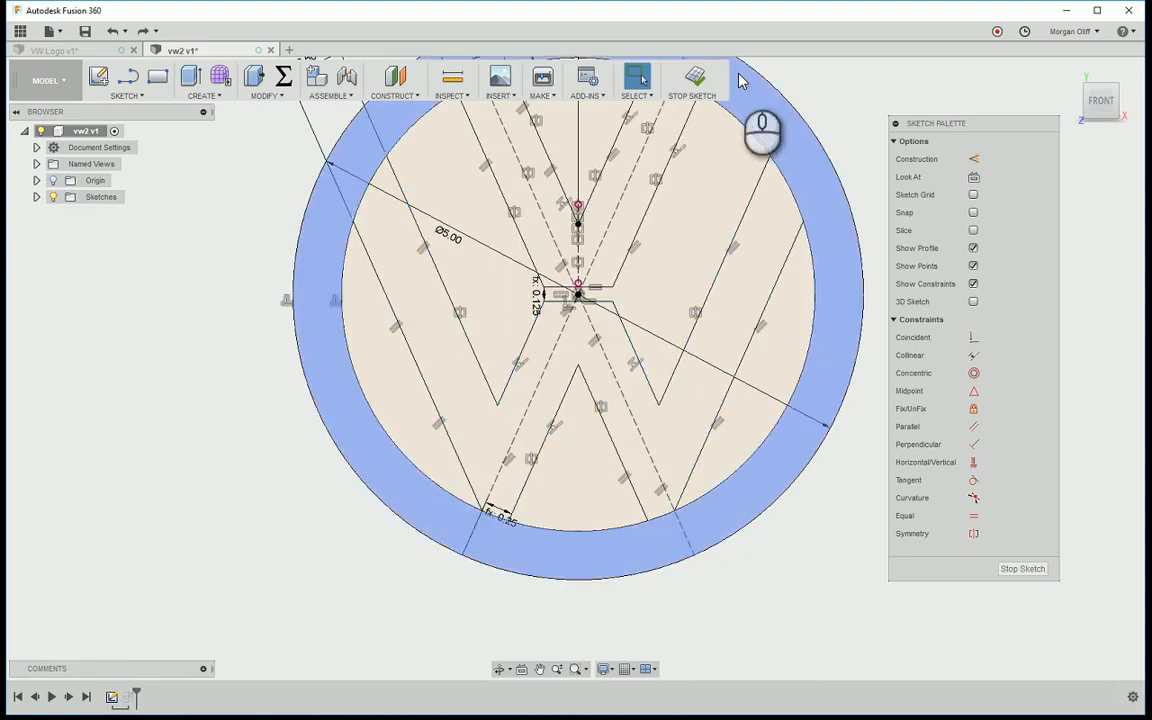
left_click(688, 80)
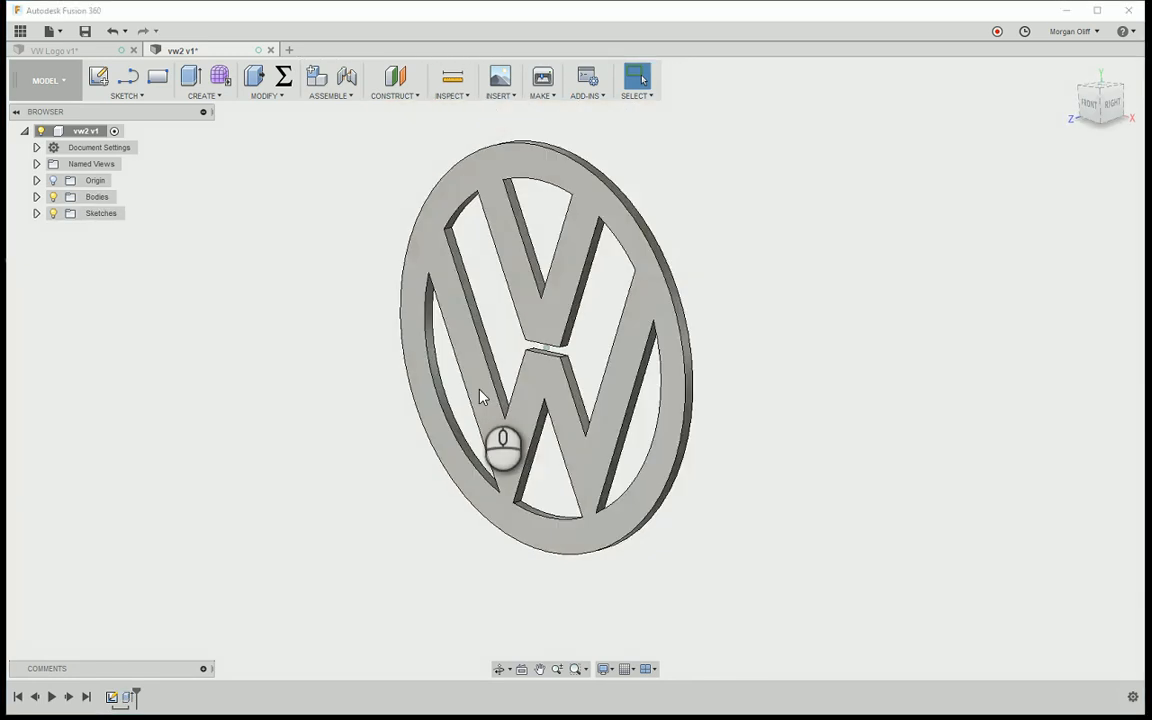
- Measure the outer cylindrical face of the logo's ring
key("i")
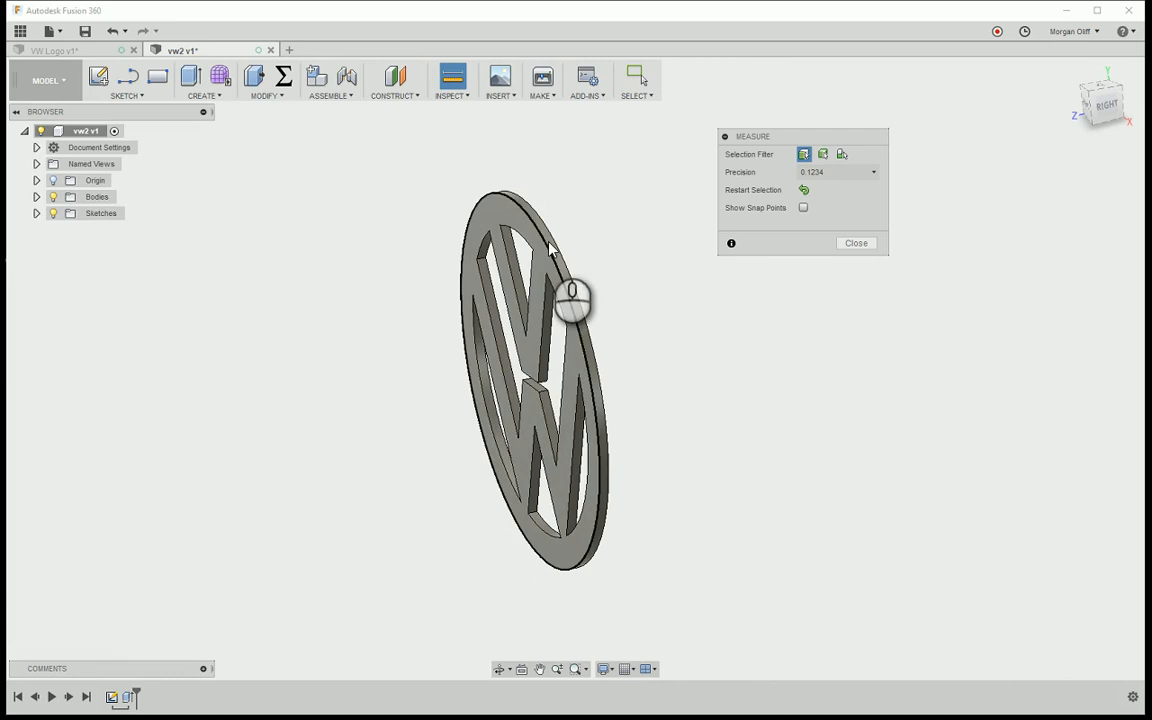
scroll(552, 247, "up", 5)
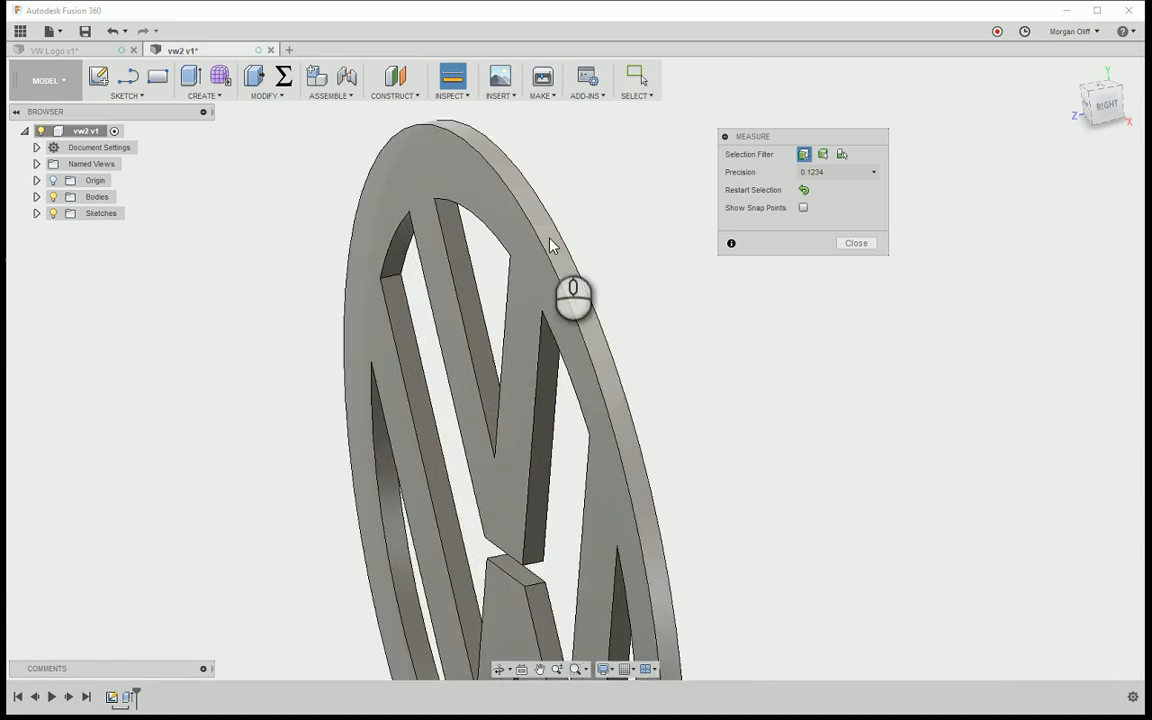
left_click(552, 245)
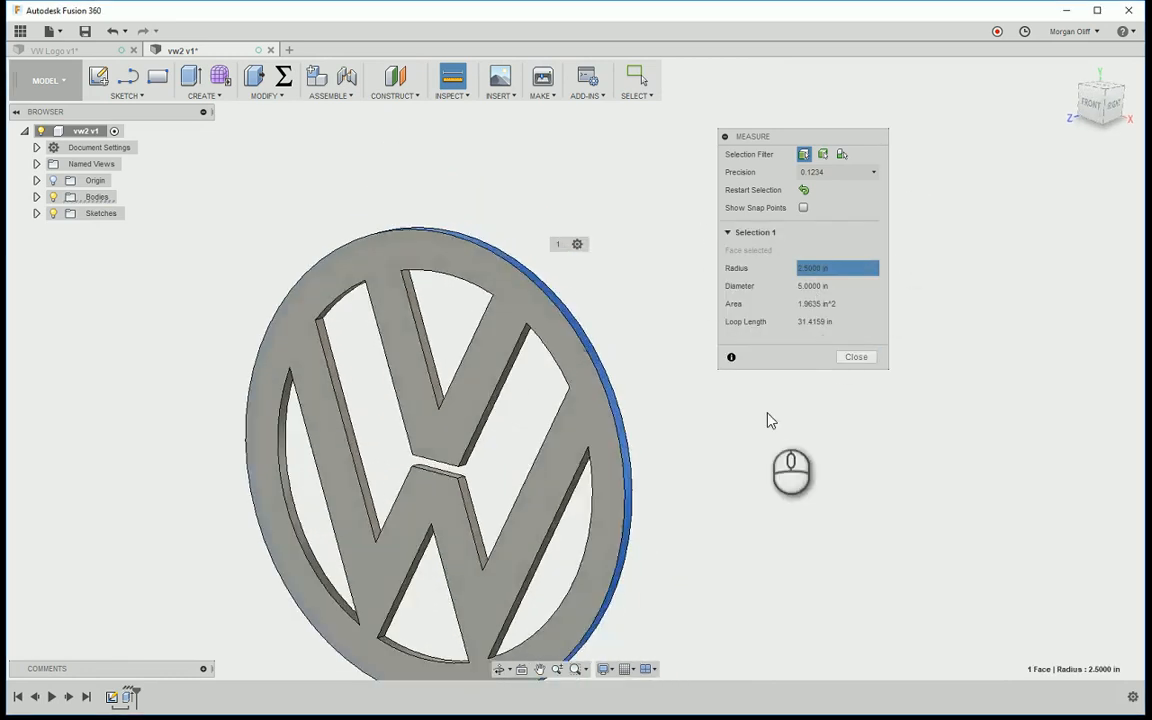
left_click(857, 358)
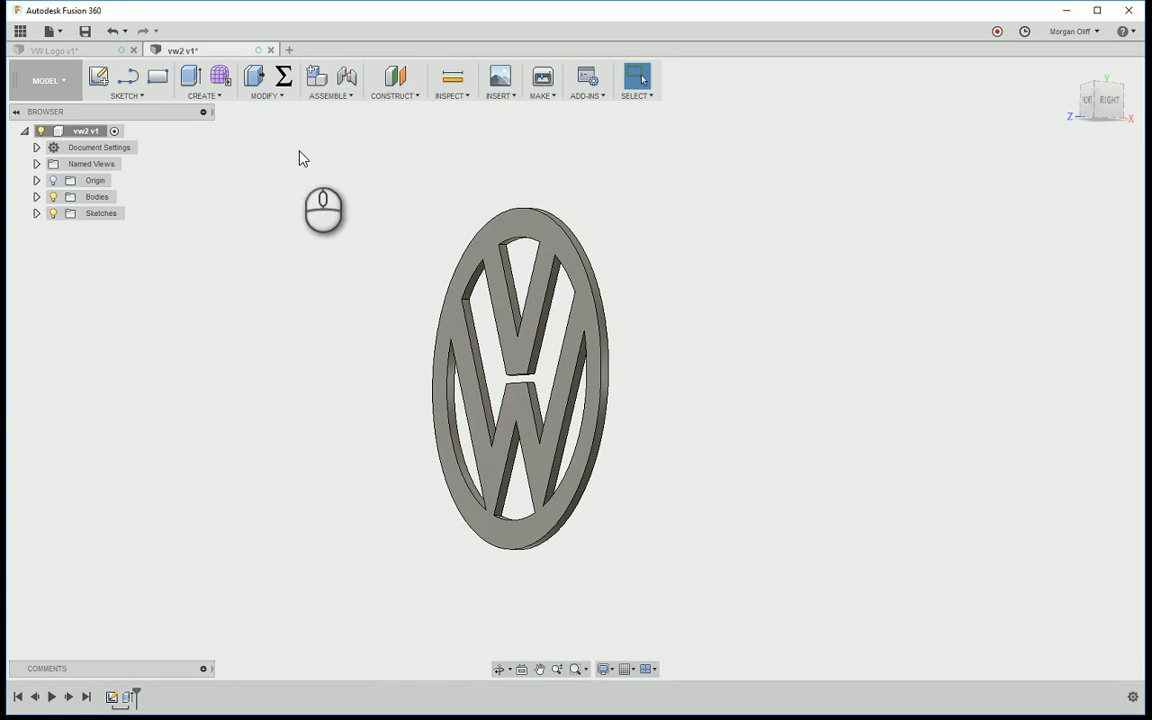
- Fillet all edges of the logo bodies with a constant radius of 0.031252 in
key("f")
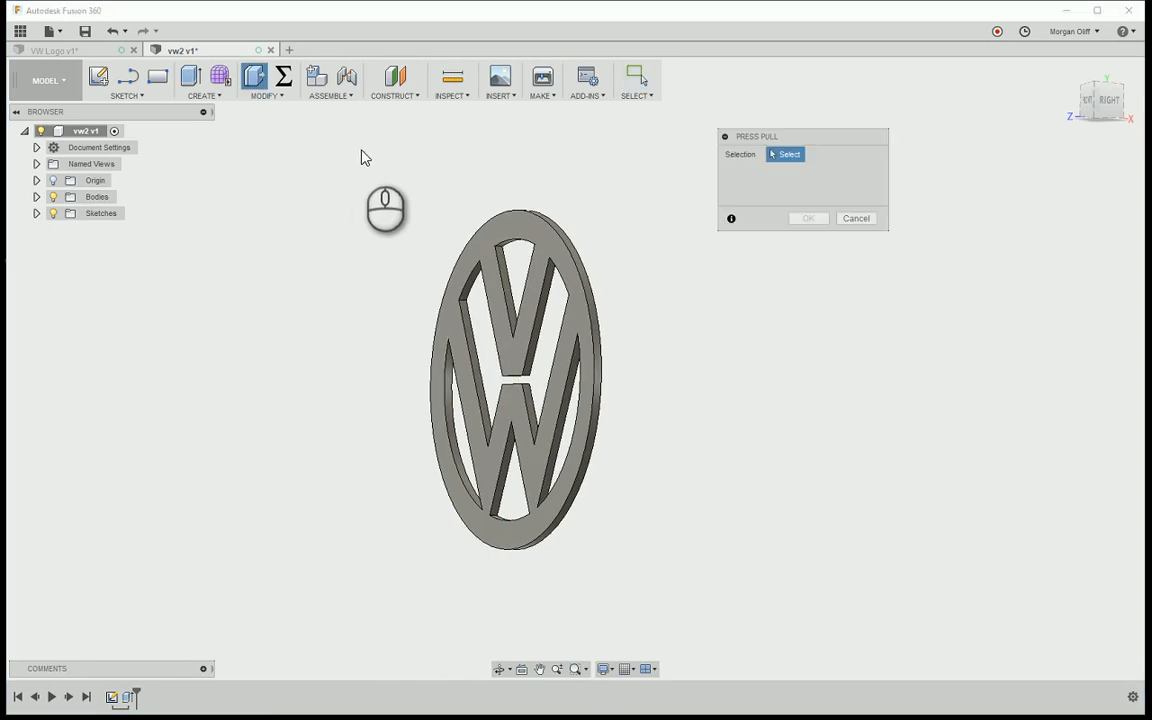
left_click_drag(362, 147, 730, 677)
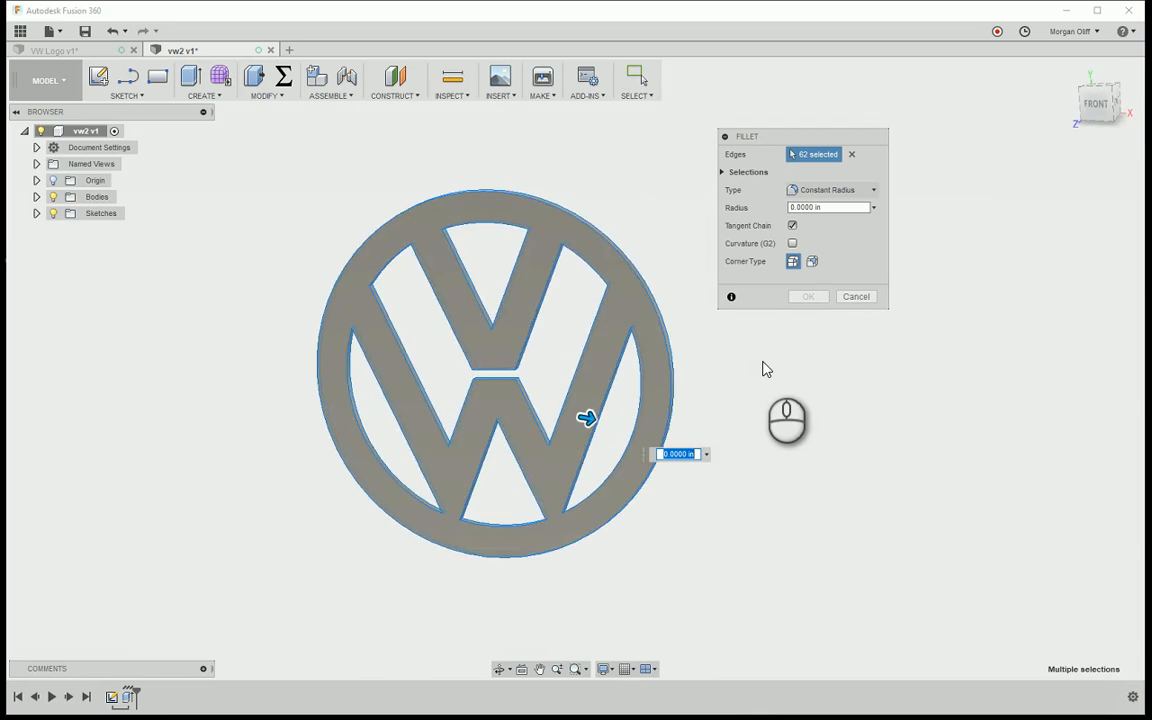
left_click(790, 208)
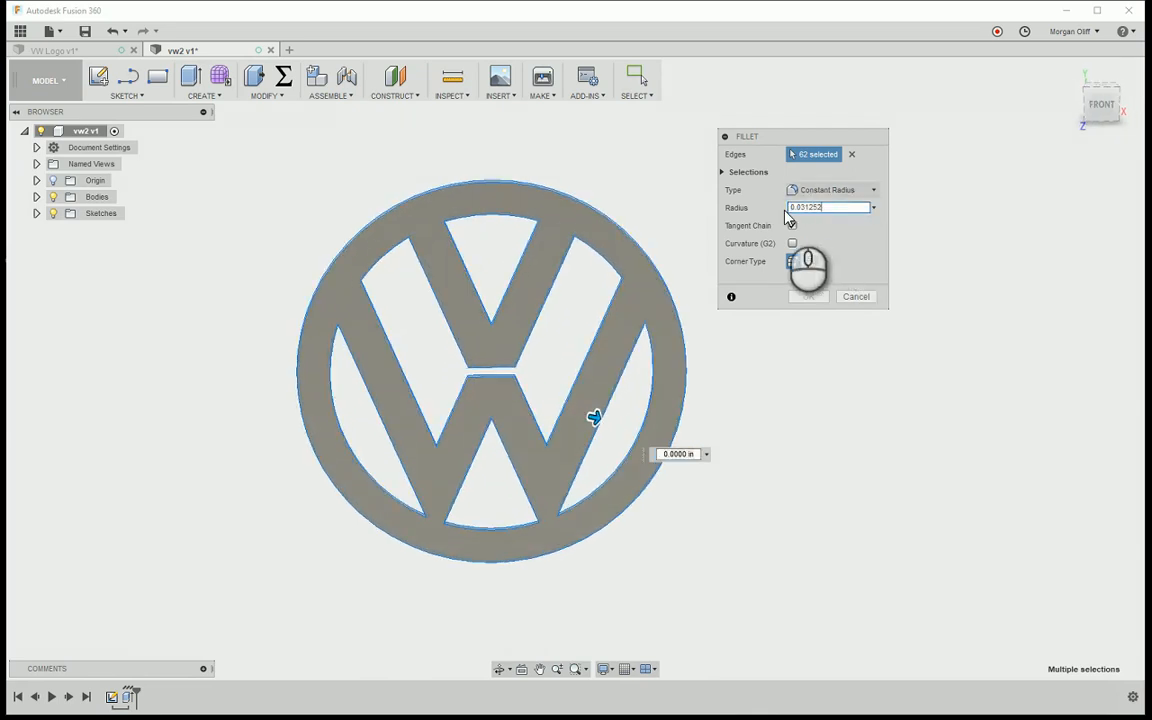
key("Escape")
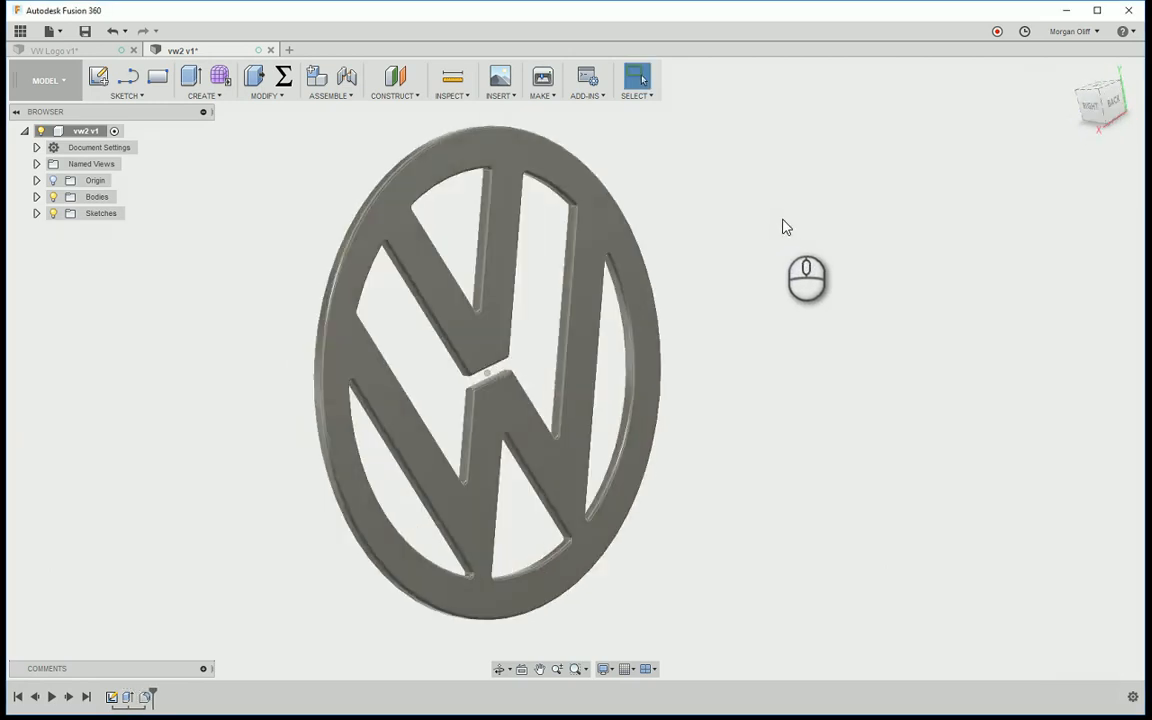
middle_click_drag(870, 307, 769, 198, "shift")
scroll(653, 200, "up", 6)
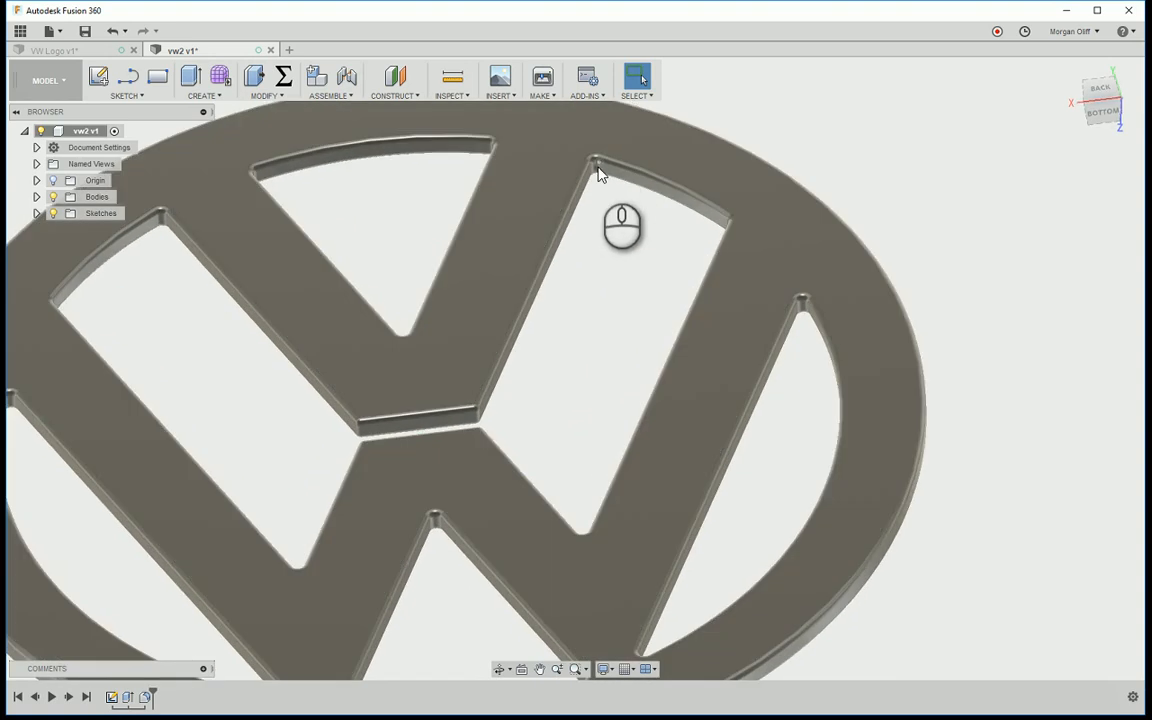
scroll(597, 172, "down", 8)
middle_click_drag(640, 200, 536, 455, "shift")
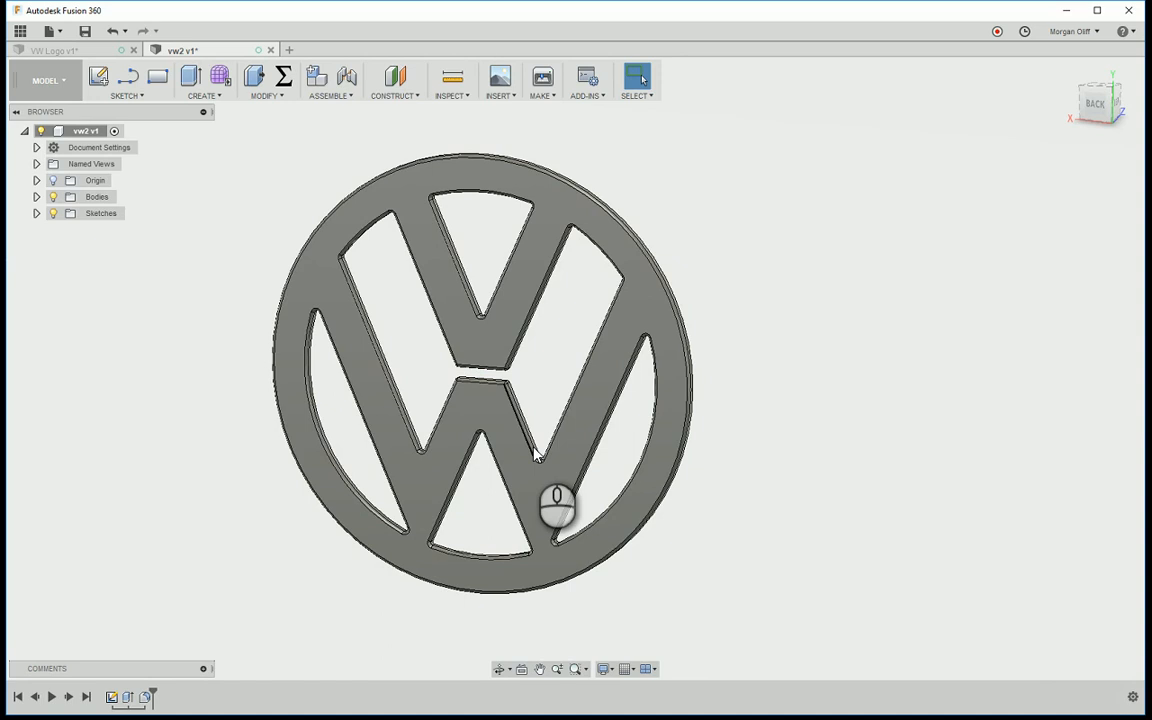
- Edit the logo sketch, set the outer circle's diameter to 2.5 in and finish the sketch
double_click(146, 703)
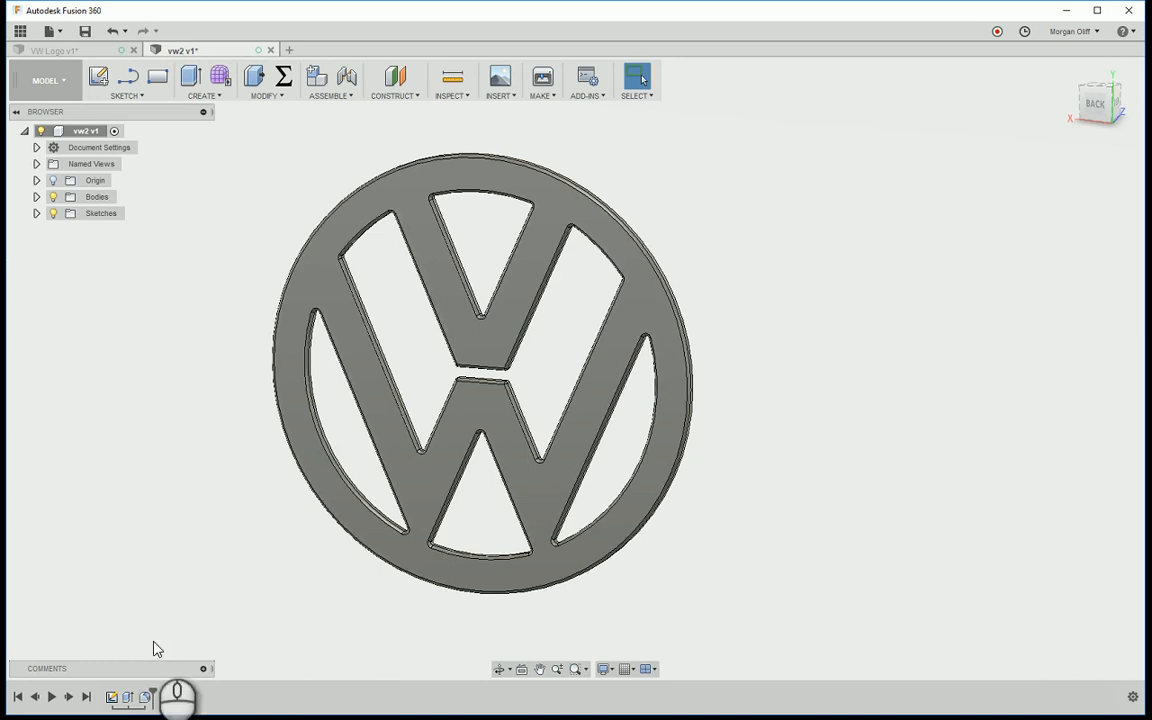
double_click(114, 697)
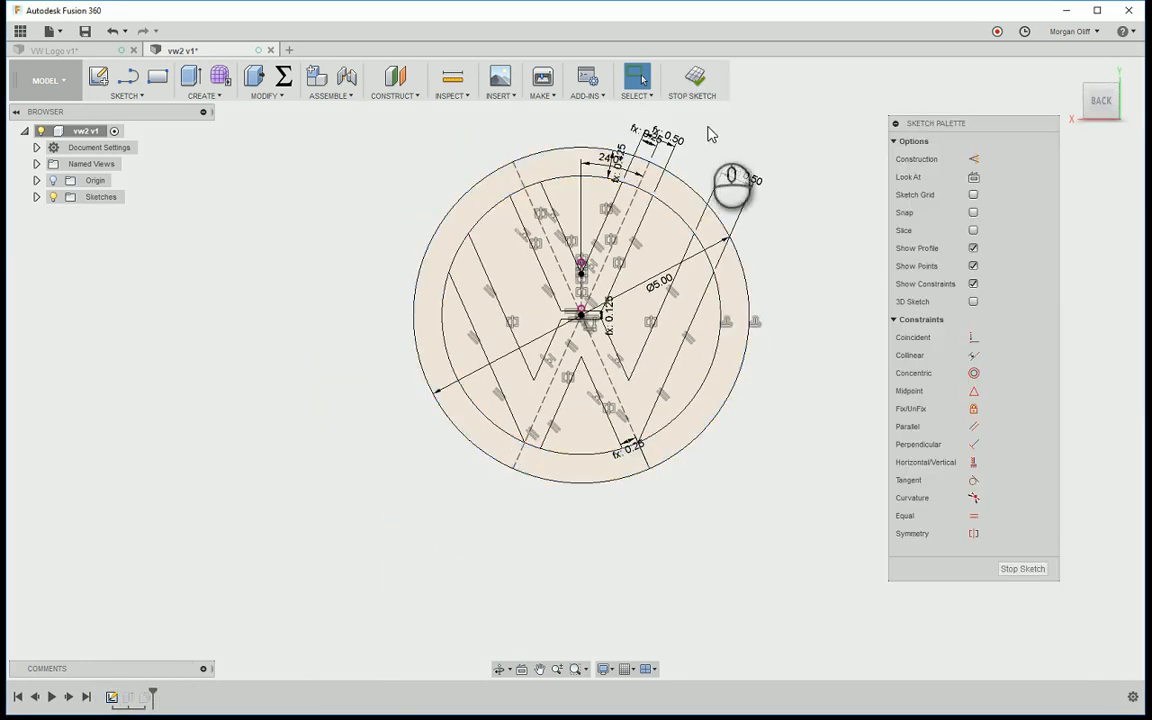
mouse_move(710, 135)
middle_mouse_down()
mouse_move(694, 218)
mouse_move(584, 257)
middle_mouse_up()
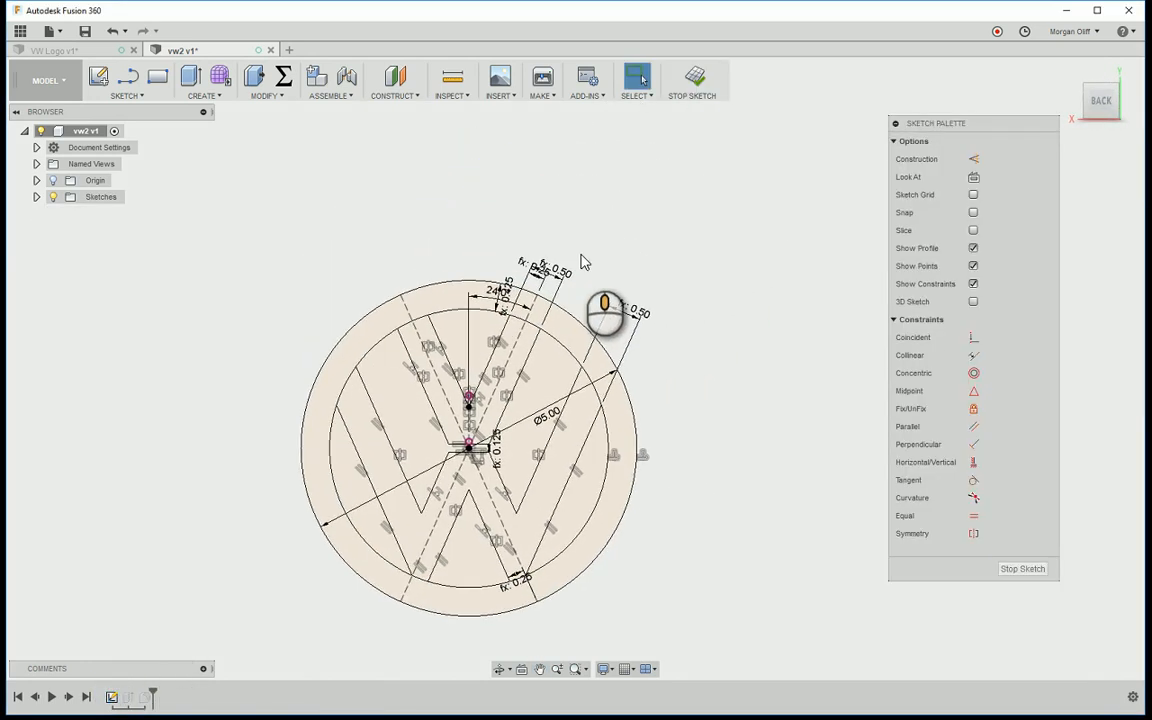
double_click(548, 418)
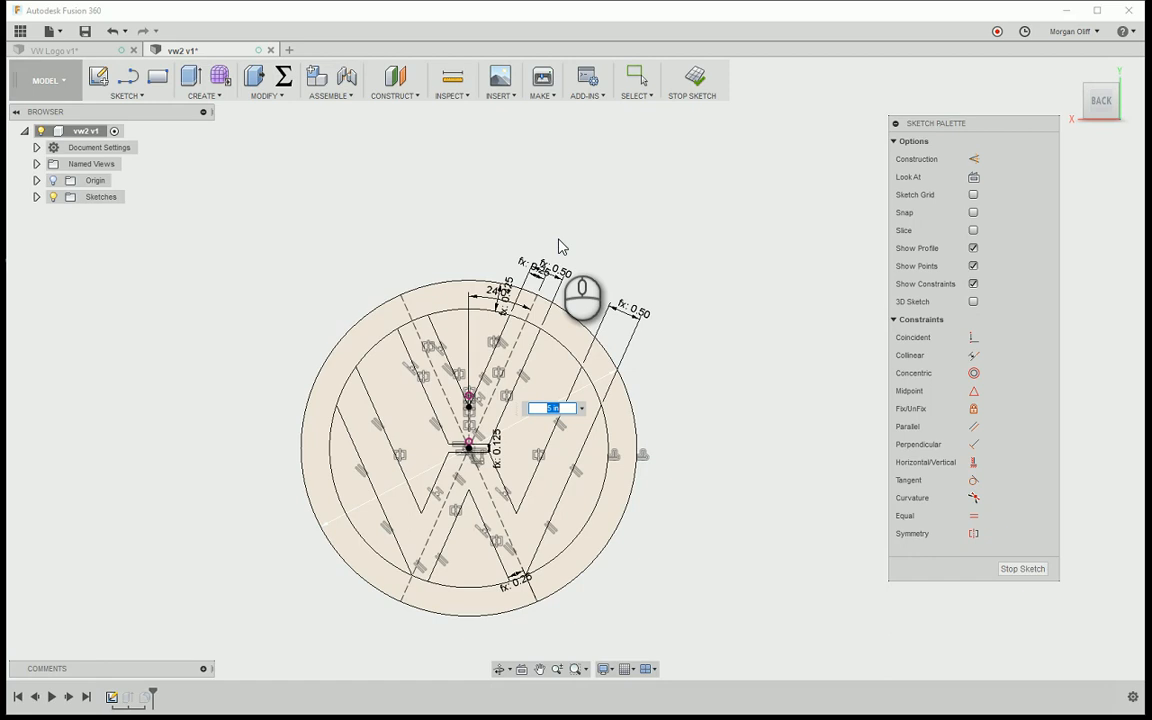
type("2.5")
key("Return")
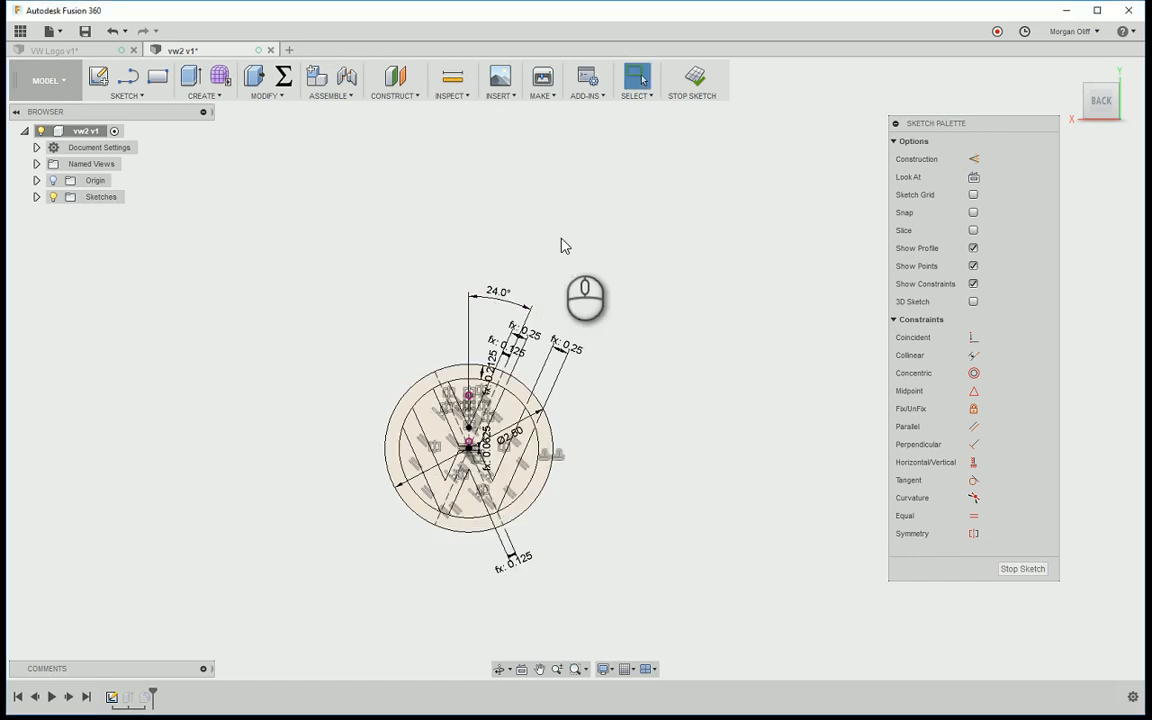
left_click(1010, 566)
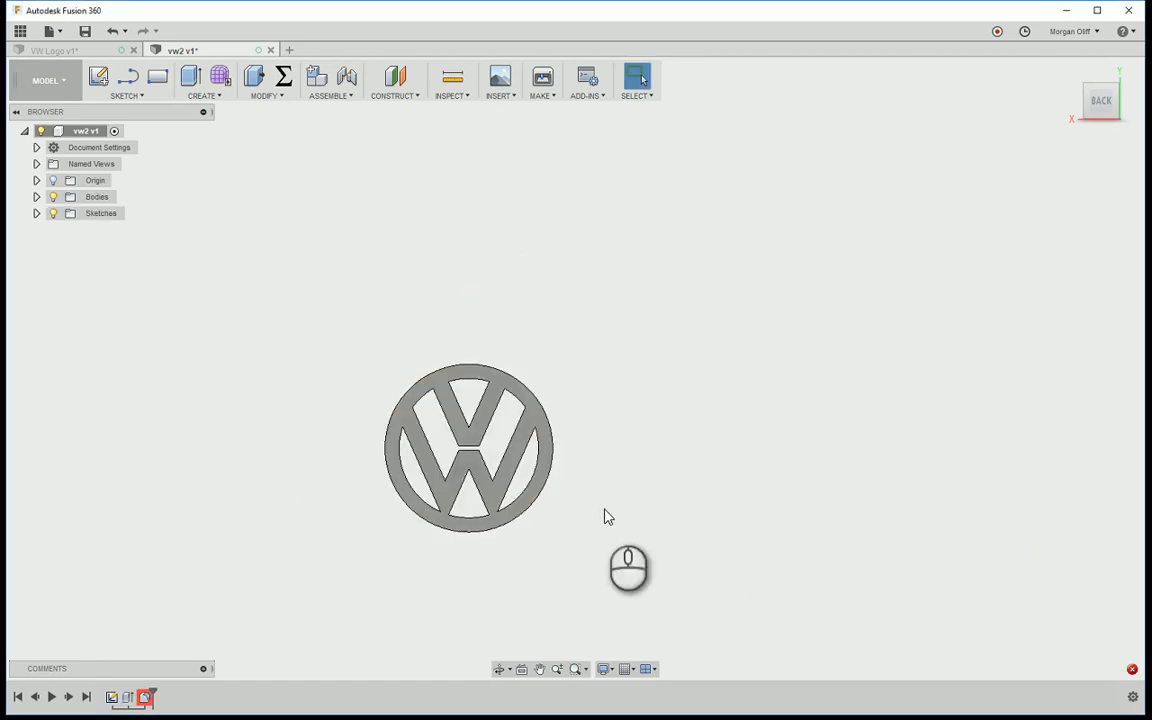
- Edit the failed fillet on the logo edges, set its radius to 0.015 in and inspect the rounded edges
scroll(519, 402, "up", 5)
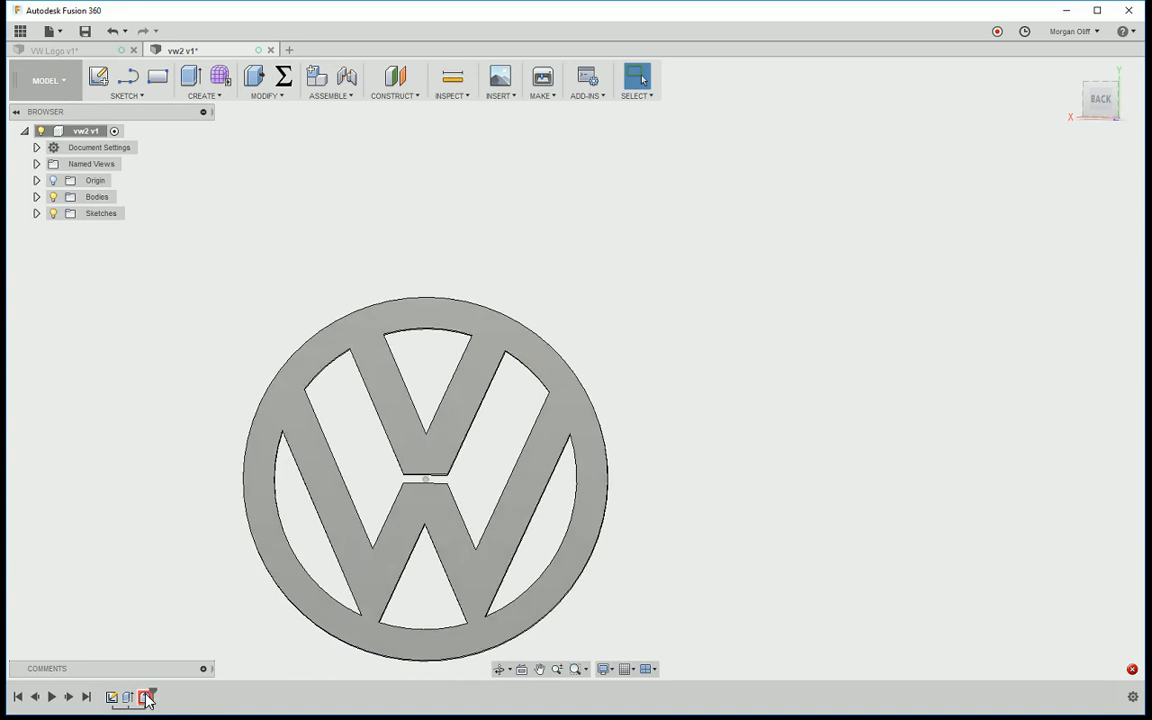
left_click(145, 697)
double_click(145, 697)
middle_click_drag(591, 432, 640, 445, "shift")
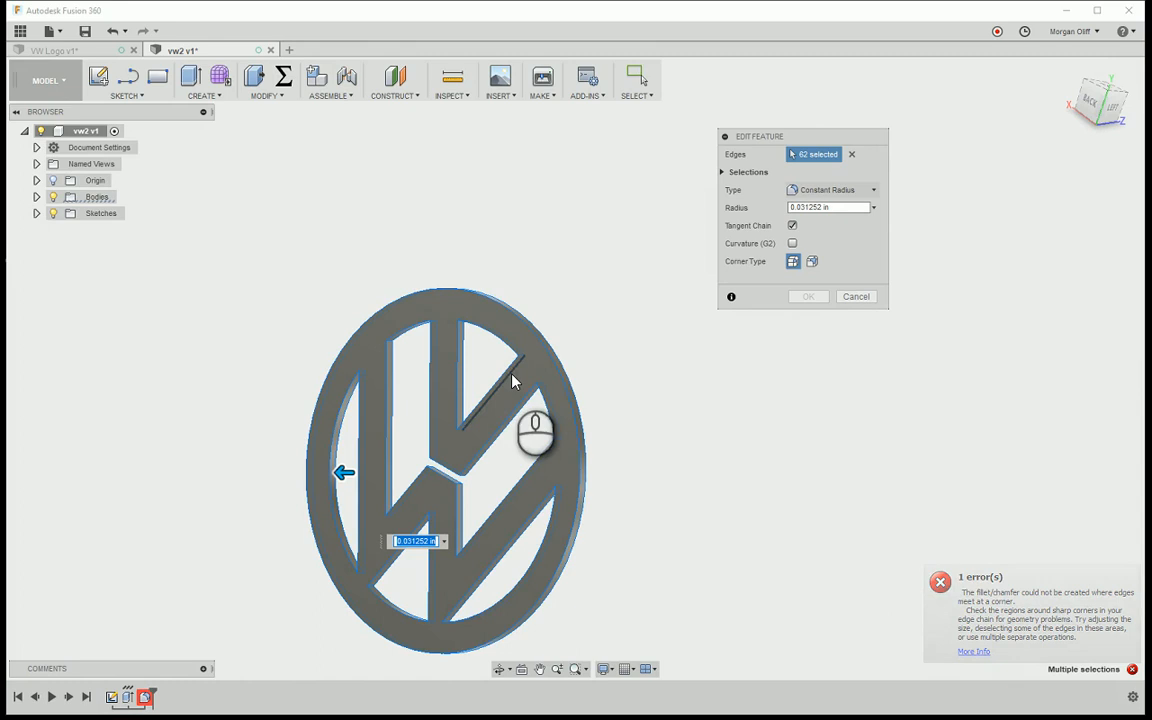
left_click(845, 207)
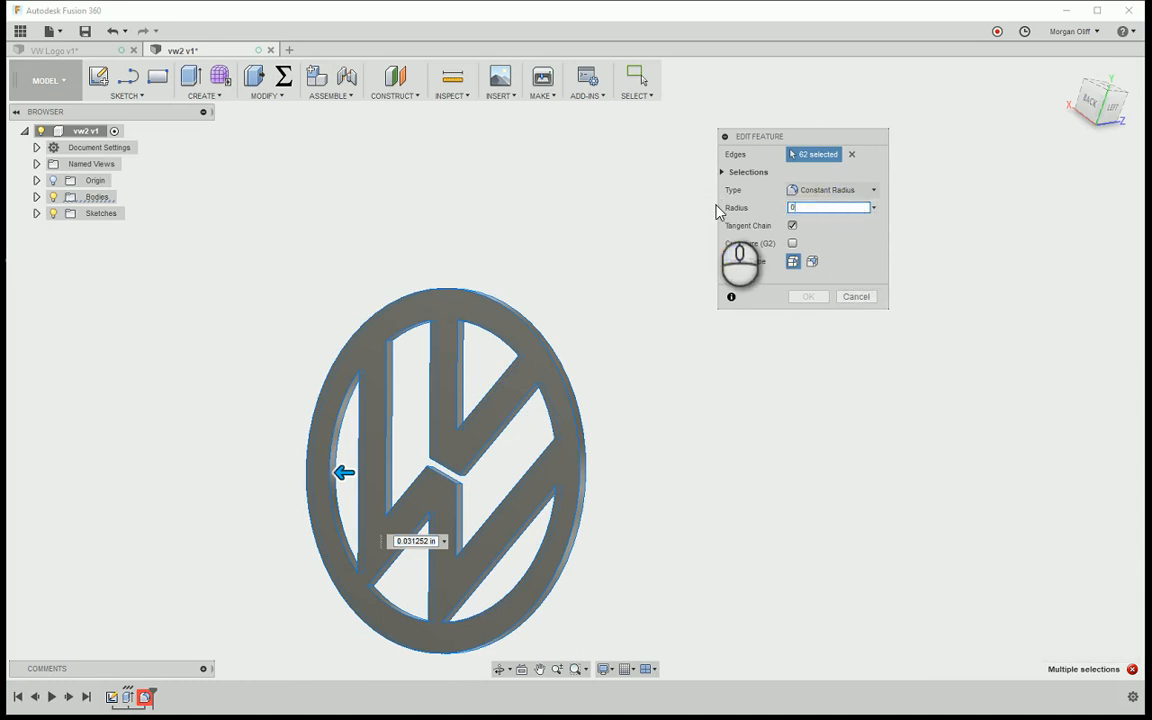
type("0.015")
key("Return")
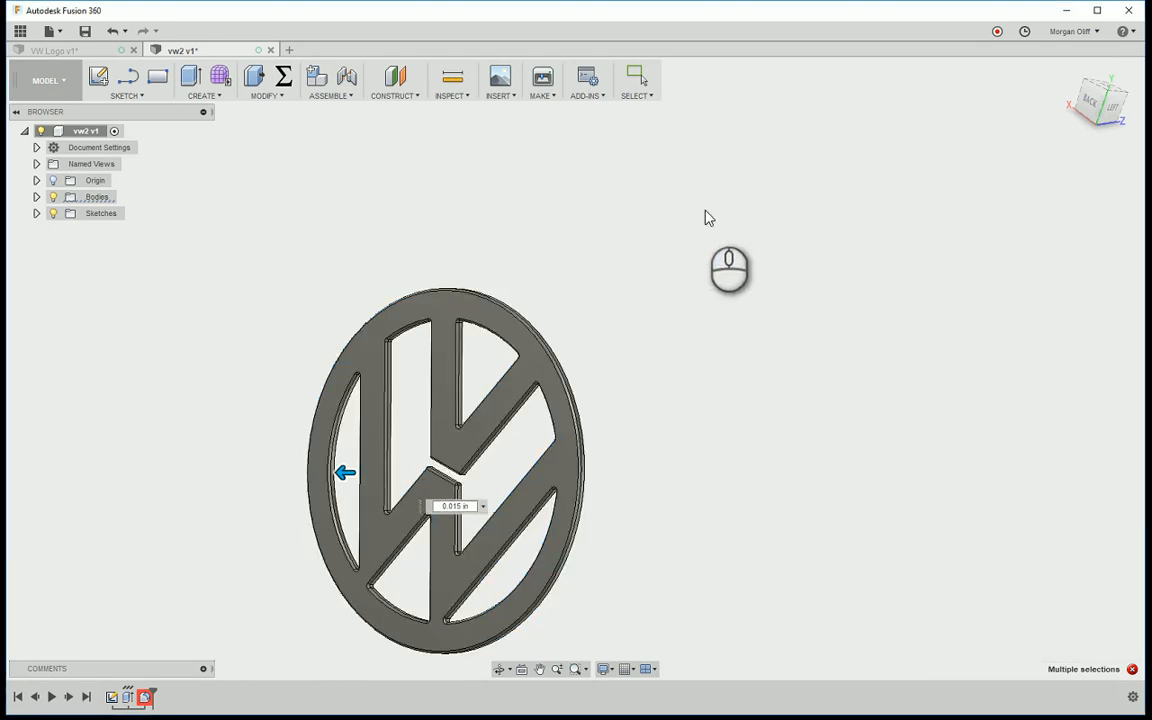
middle_click_drag(584, 365, 428, 499, "shift")
scroll(567, 432, "up", 5)
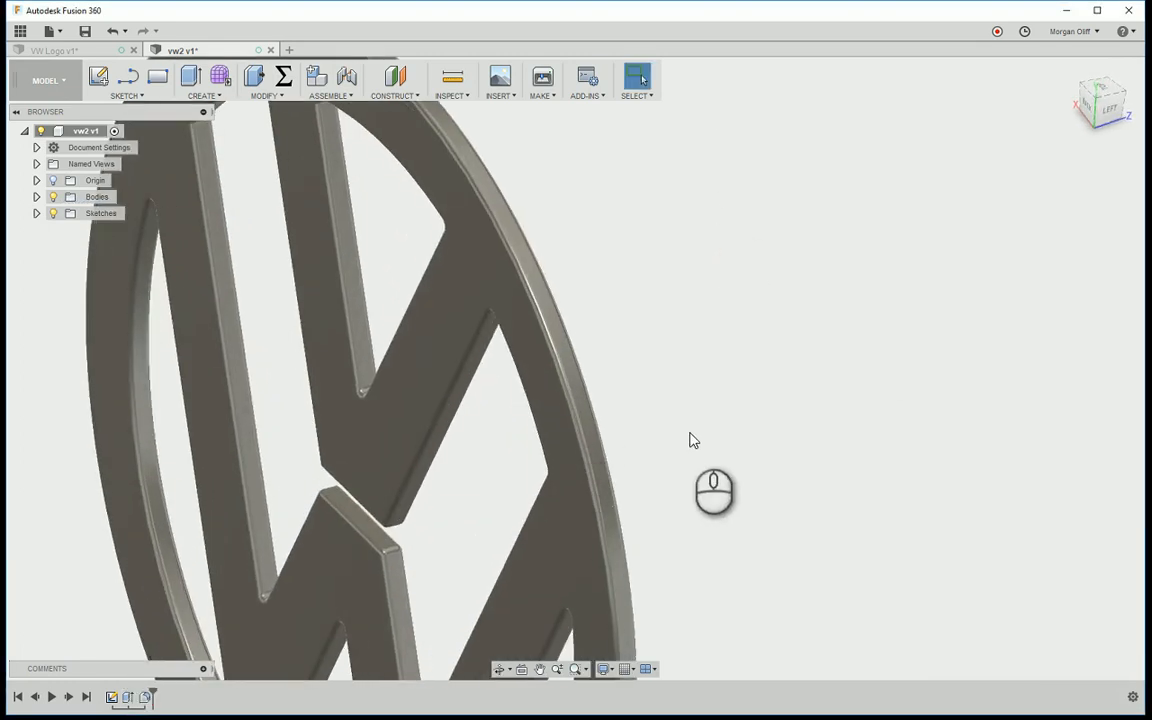
middle_click_drag(689, 440, 514, 470, "shift")
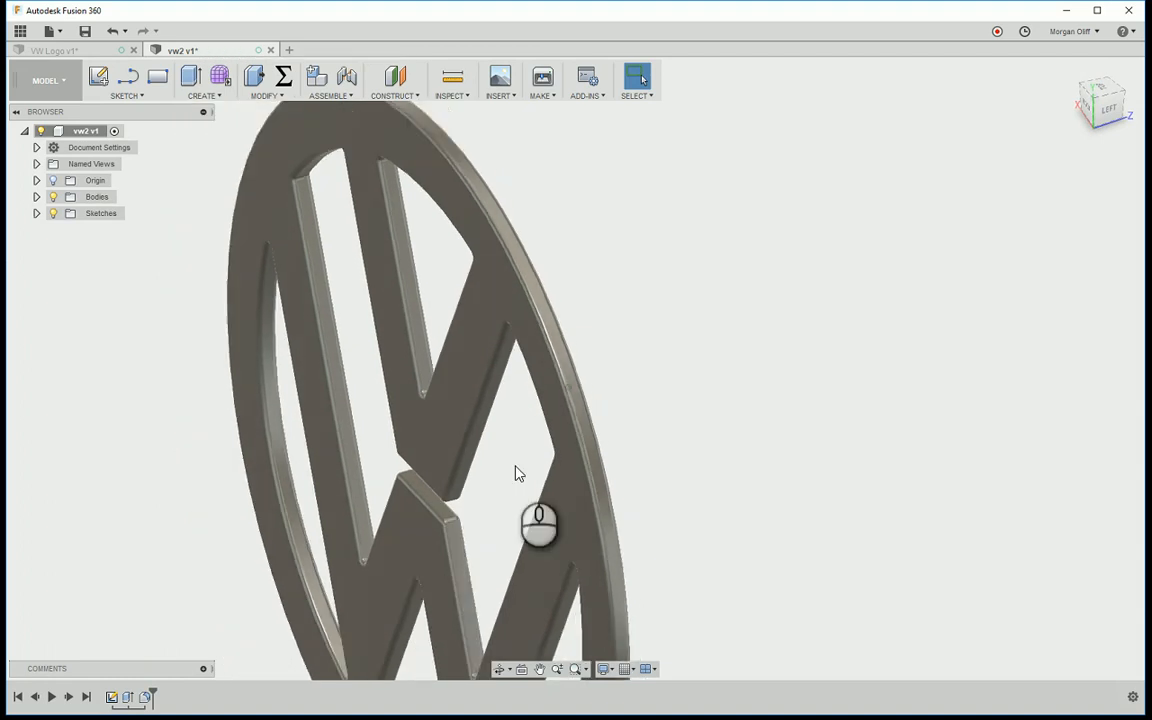
- Set the logo fillet's radius to 0.03 in and examine the rounded edges and corners up close
scroll(514, 470, "down", 5)
double_click(147, 697)
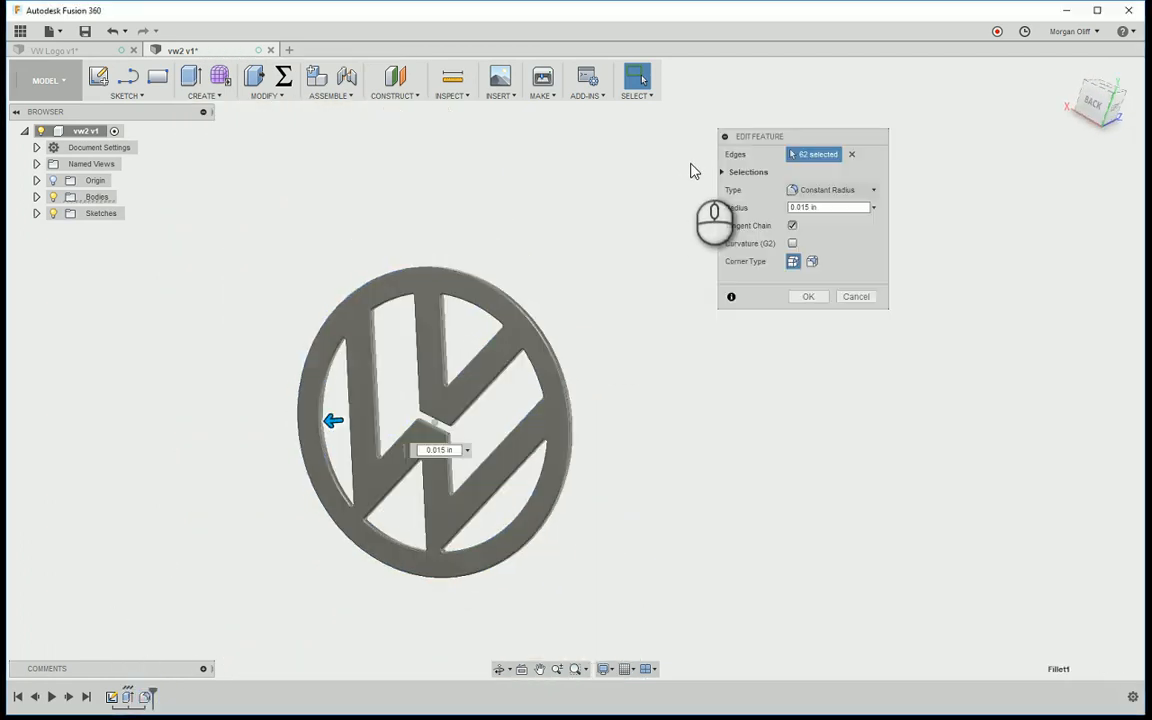
left_click(850, 207)
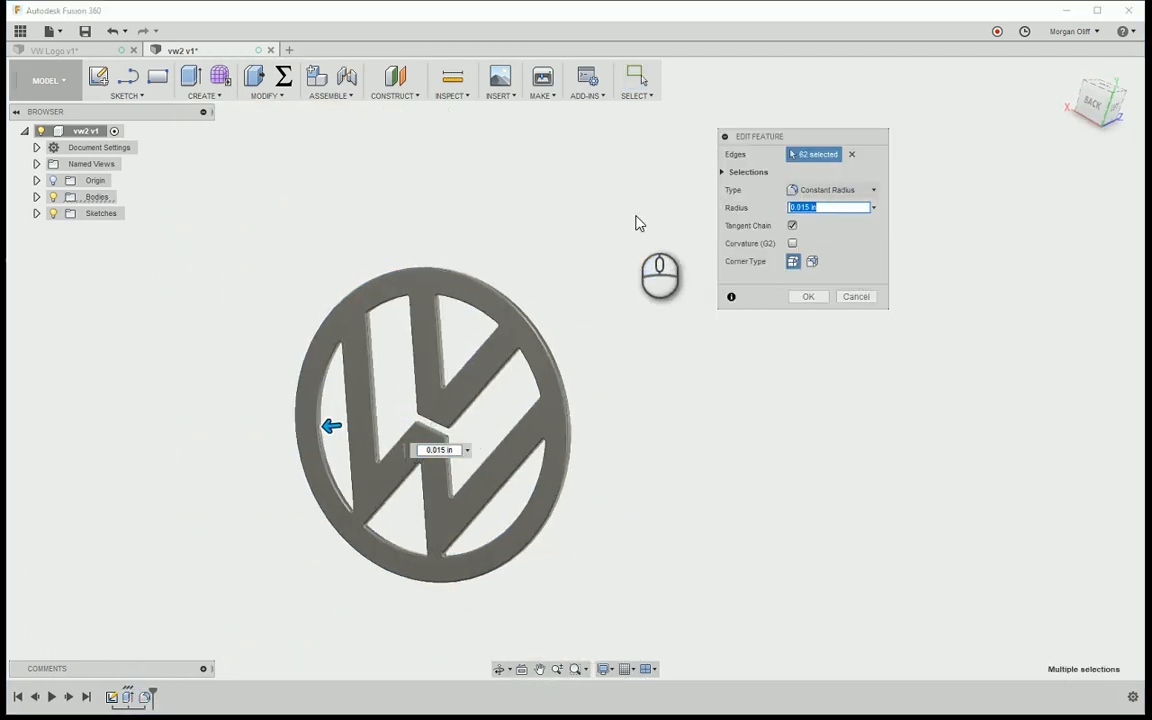
type("0.03")
key("Return")
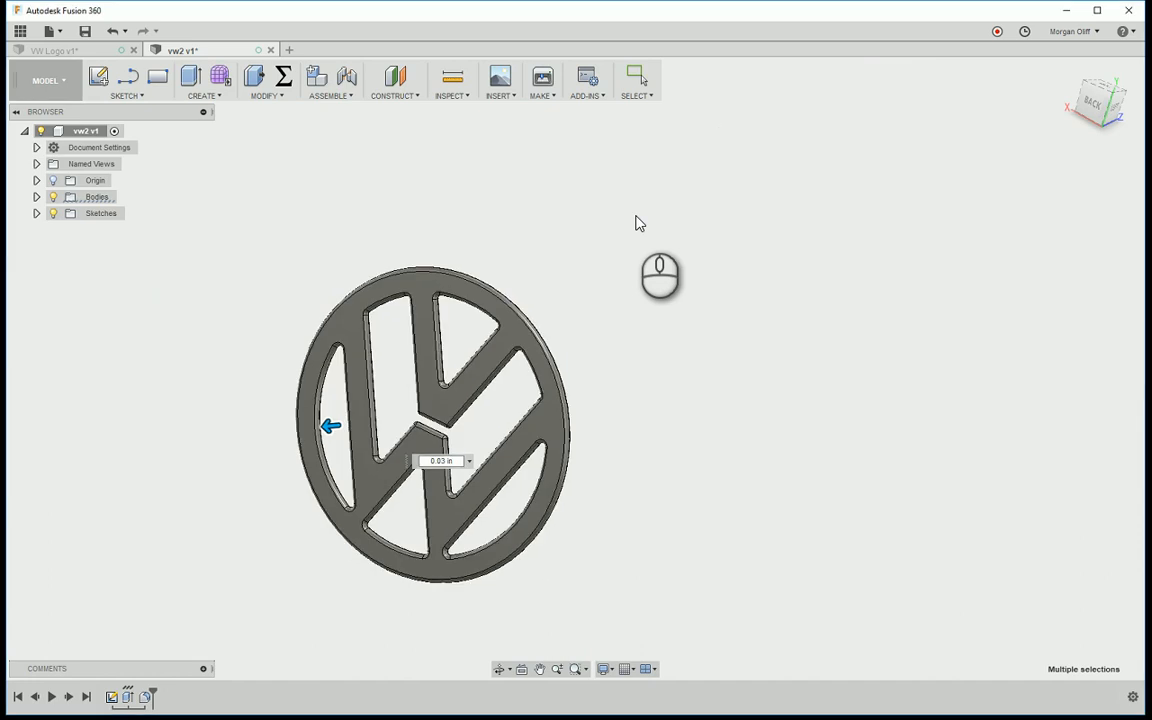
middle_click_drag(637, 221, 576, 361, "shift")
scroll(420, 400, "up", 8)
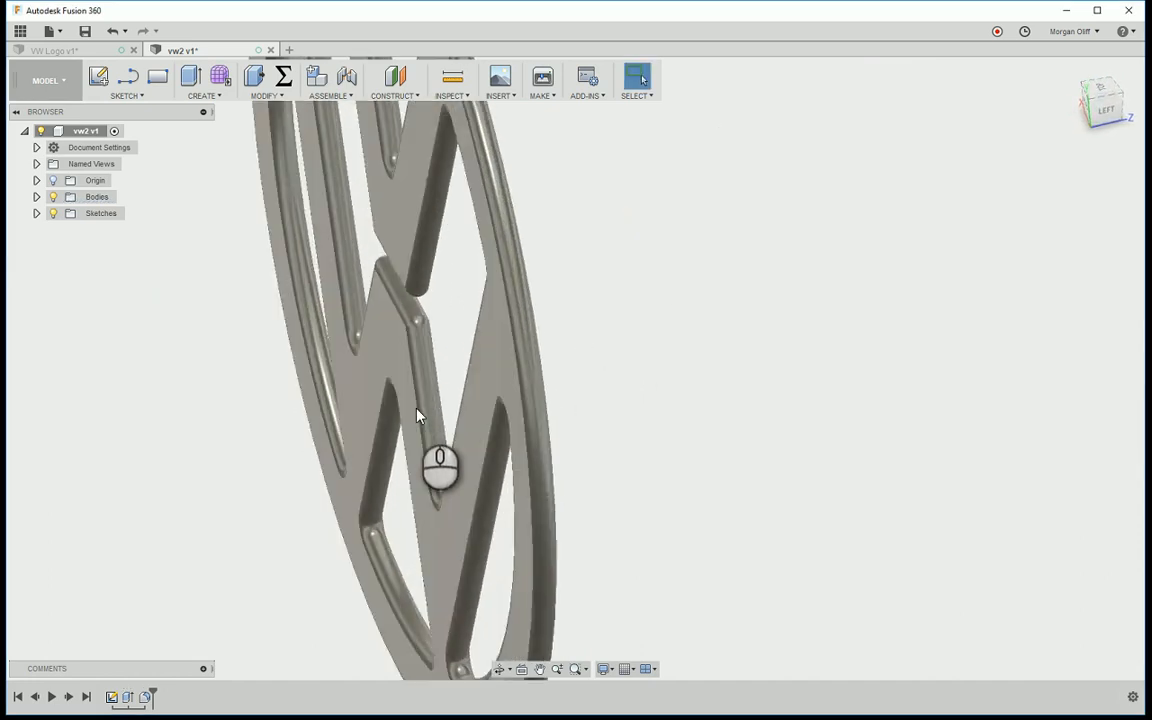
scroll(469, 322, "up", 10)
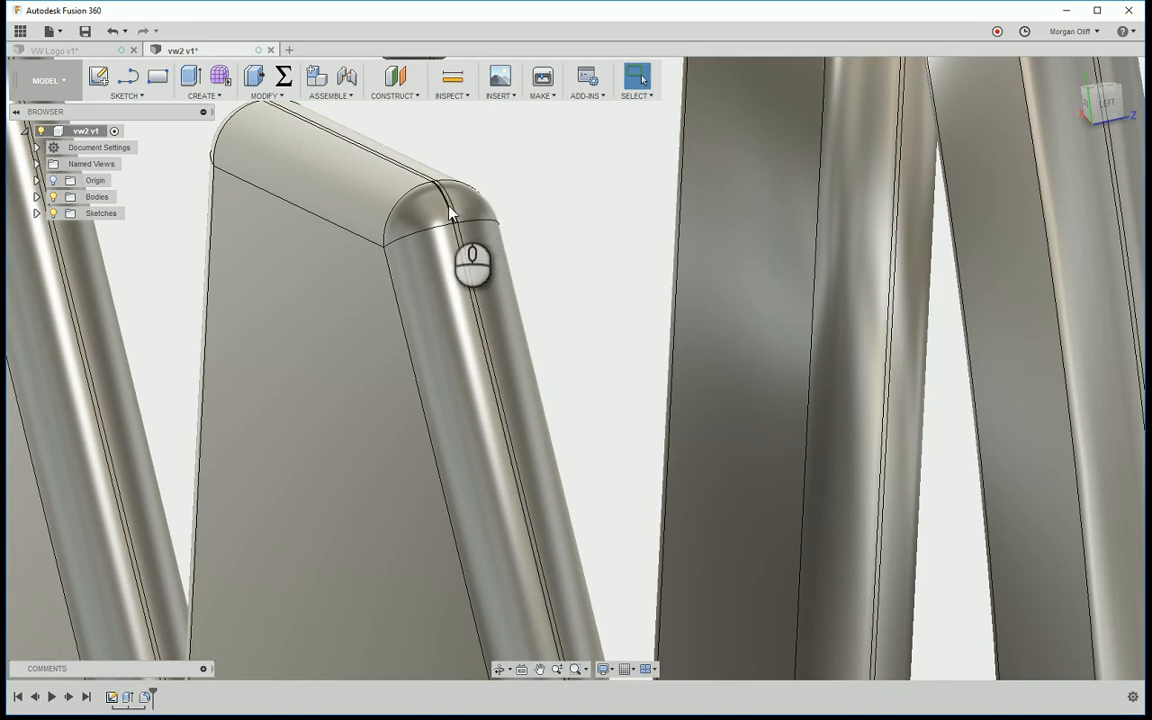
scroll(449, 213, "down", 15)
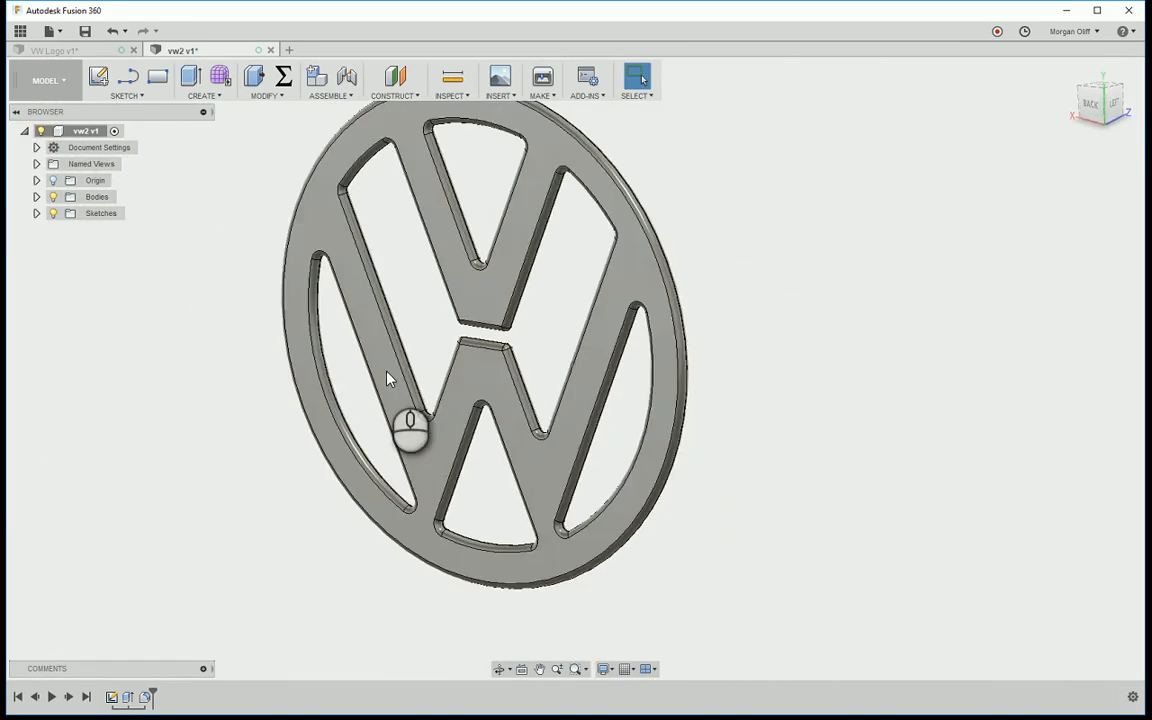
middle_click_drag(390, 378, 160, 678, "shift")
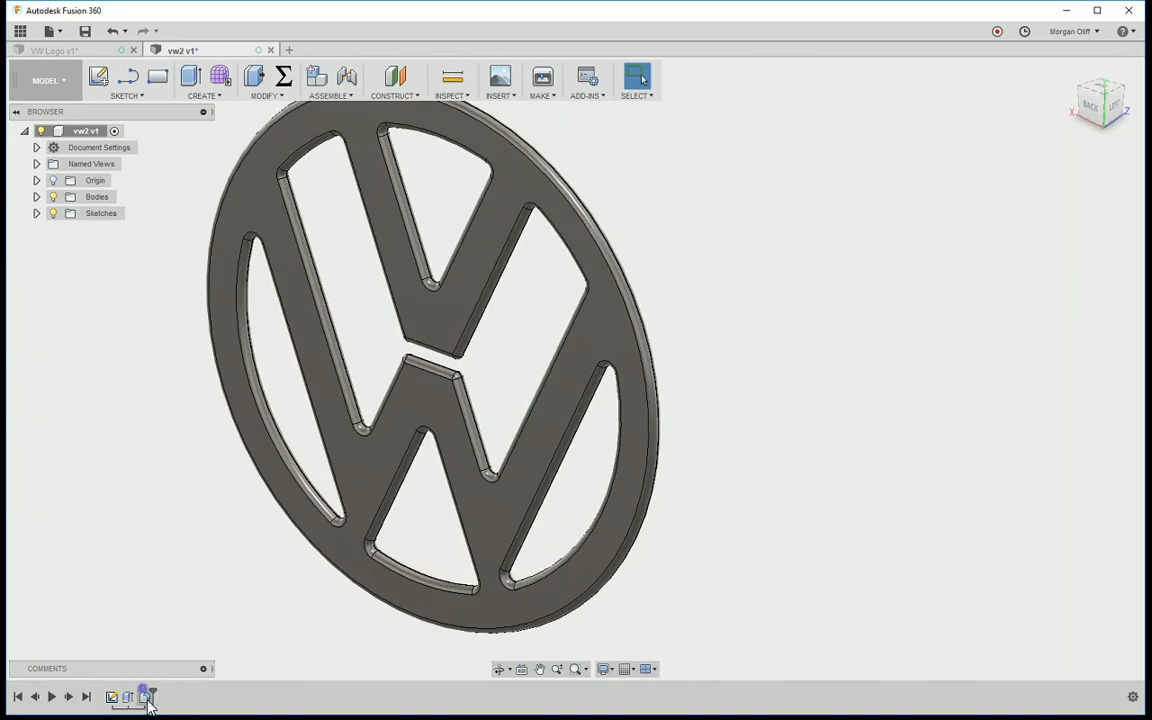
- Change the radius of the logo's edge fillet back to 0.015 in
double_click(147, 697)
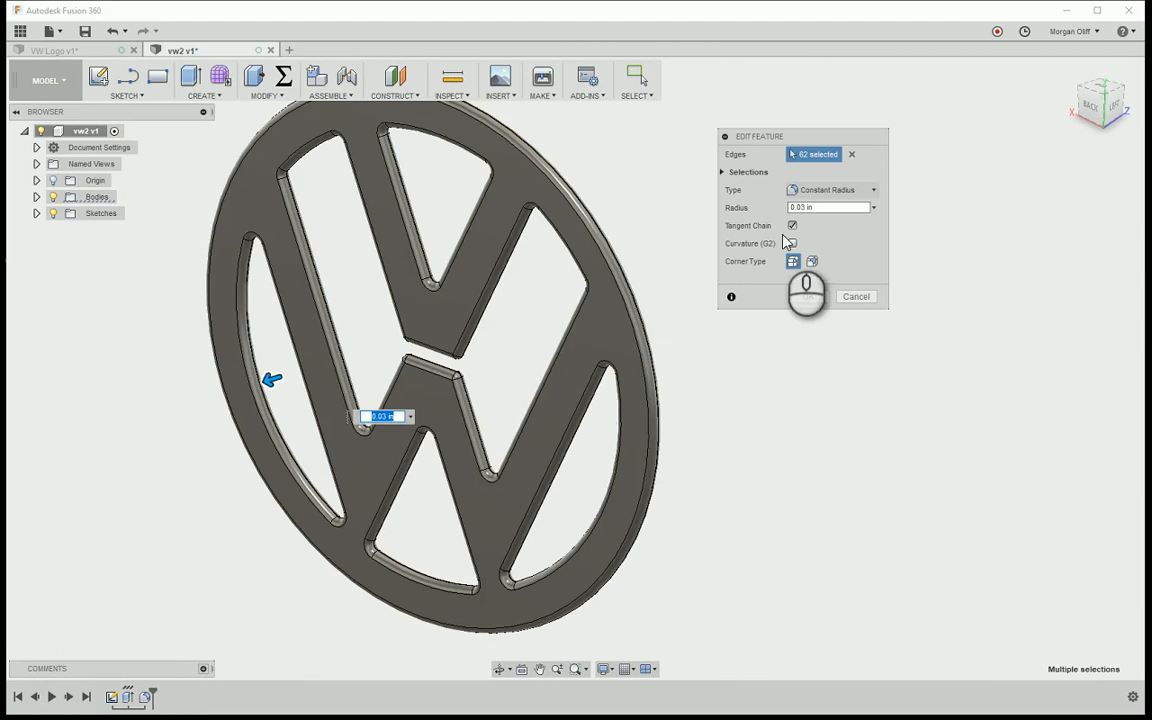
left_click_drag(831, 208, 686, 220)
type("0.015")
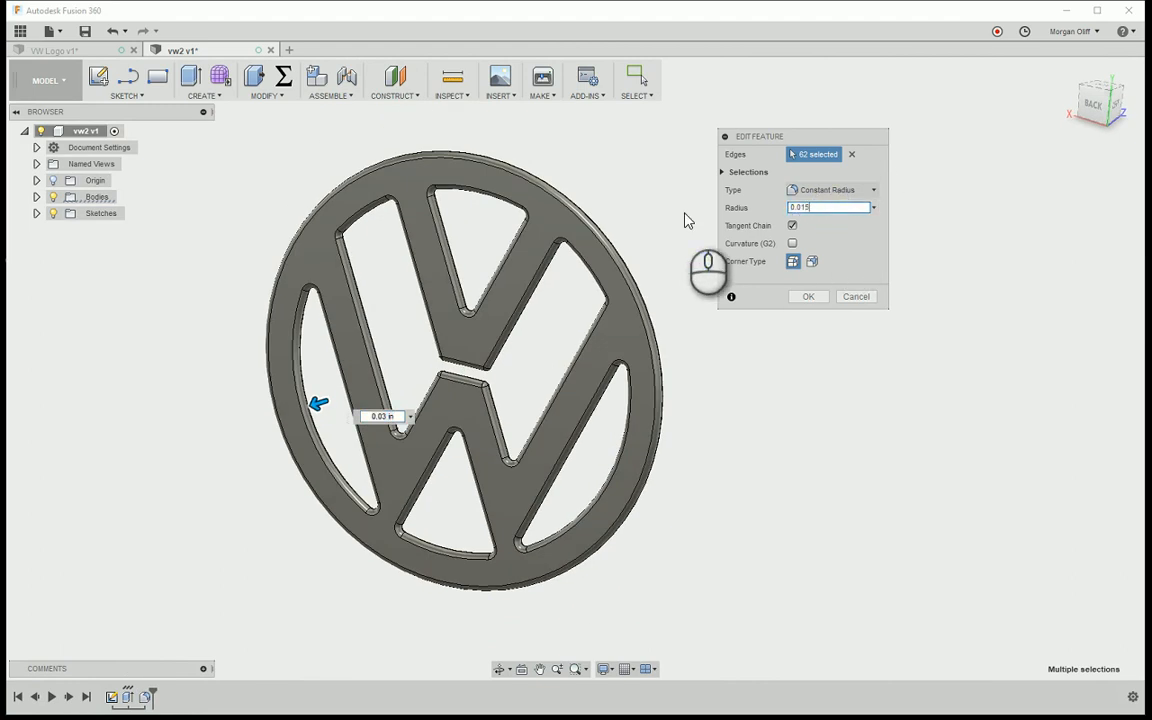
key("Return")
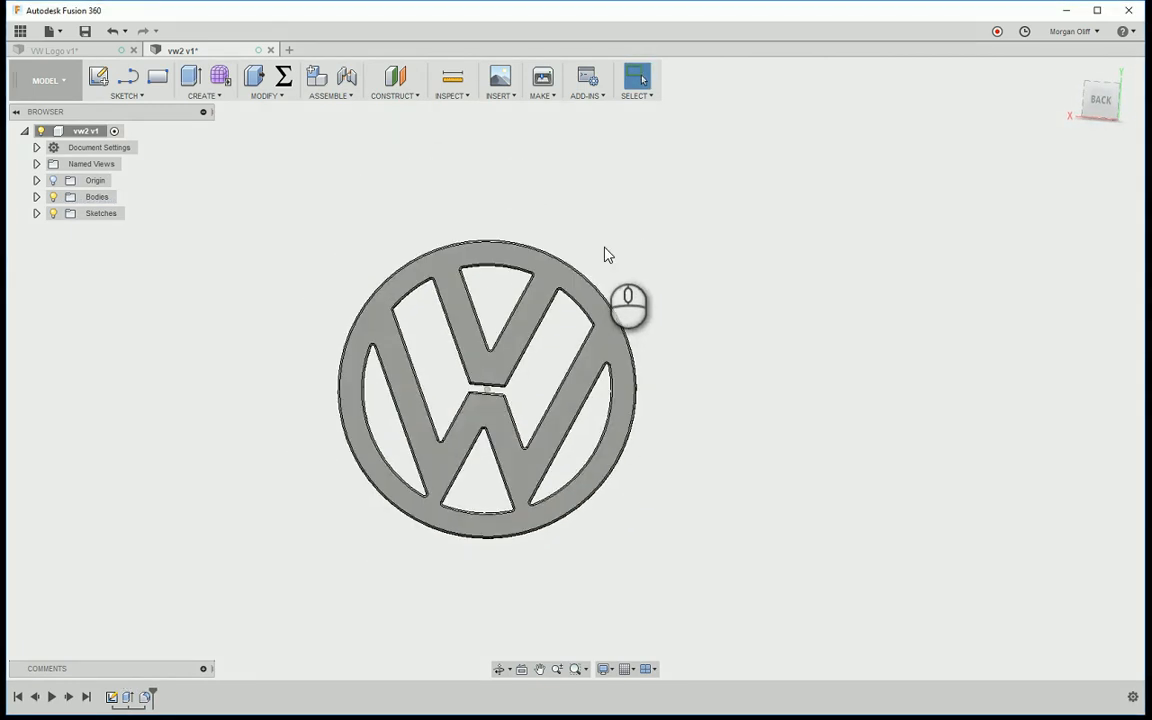
middle_click_drag(605, 247, 447, 285, "shift")
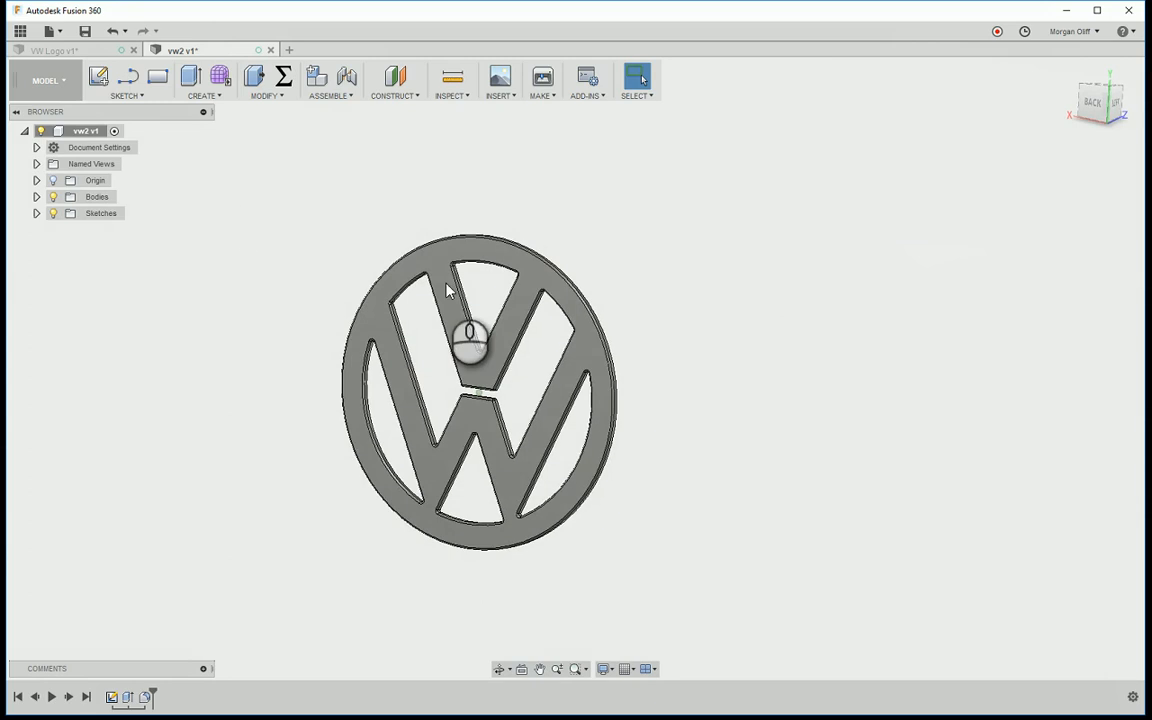
- Hide the logo's solid body and show its original sketch
left_click(34, 198)
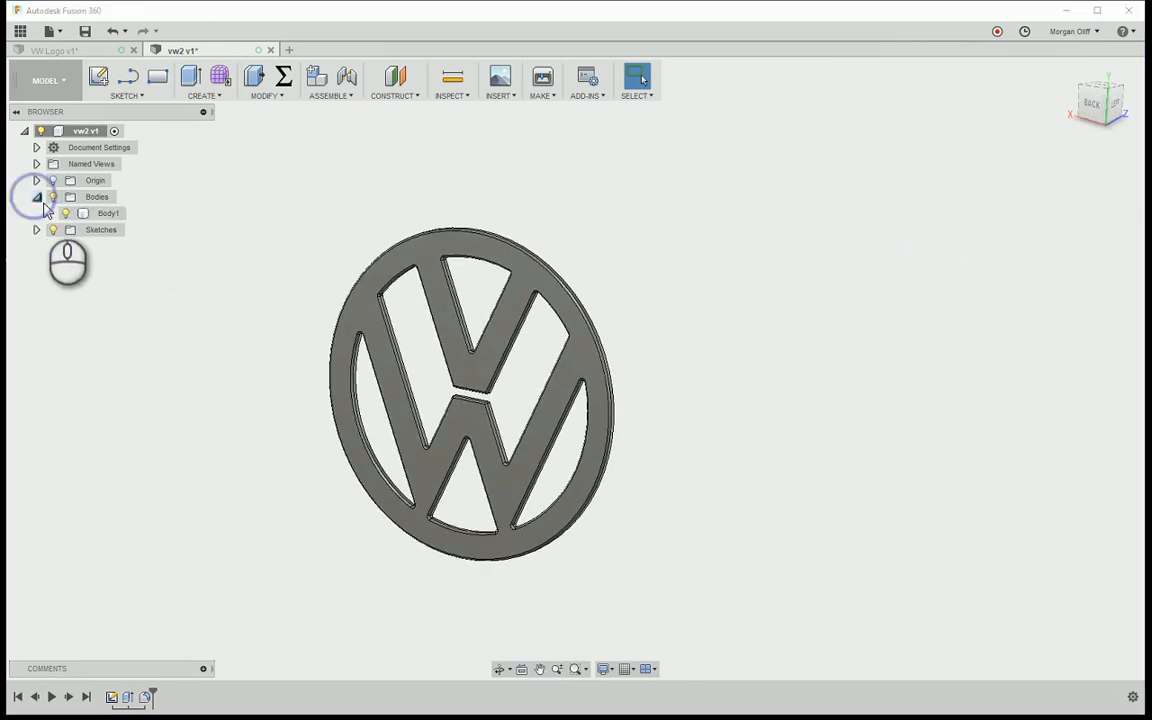
left_click(65, 213)
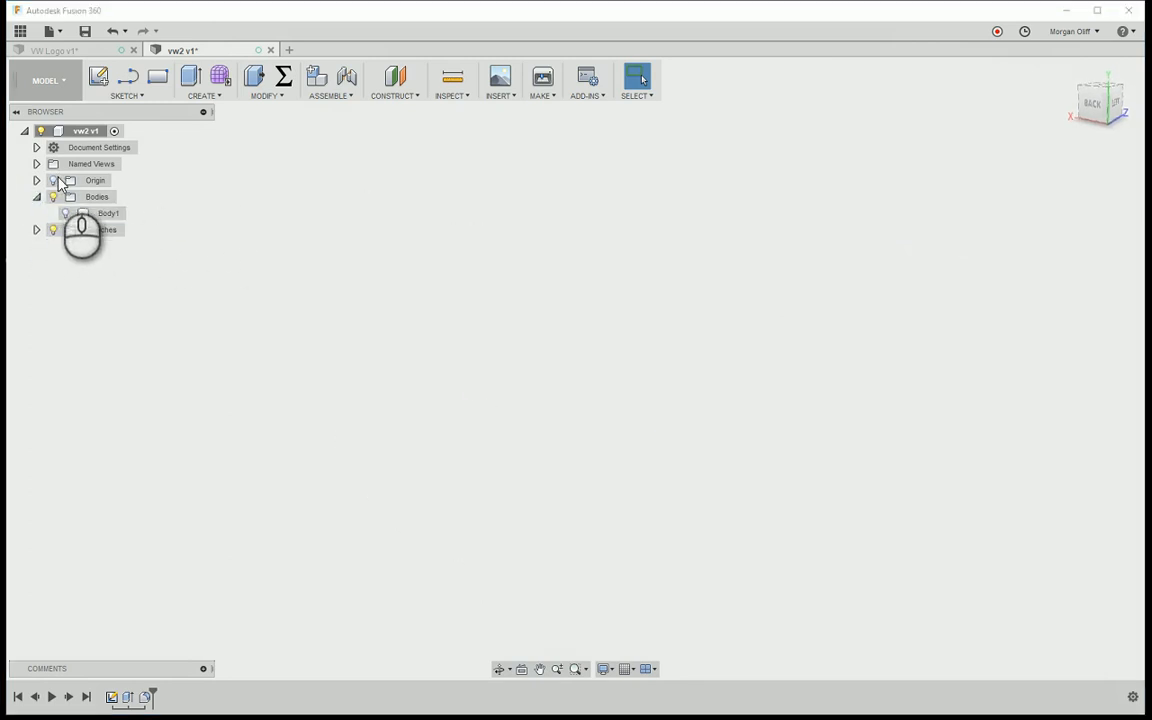
left_click(99, 76)
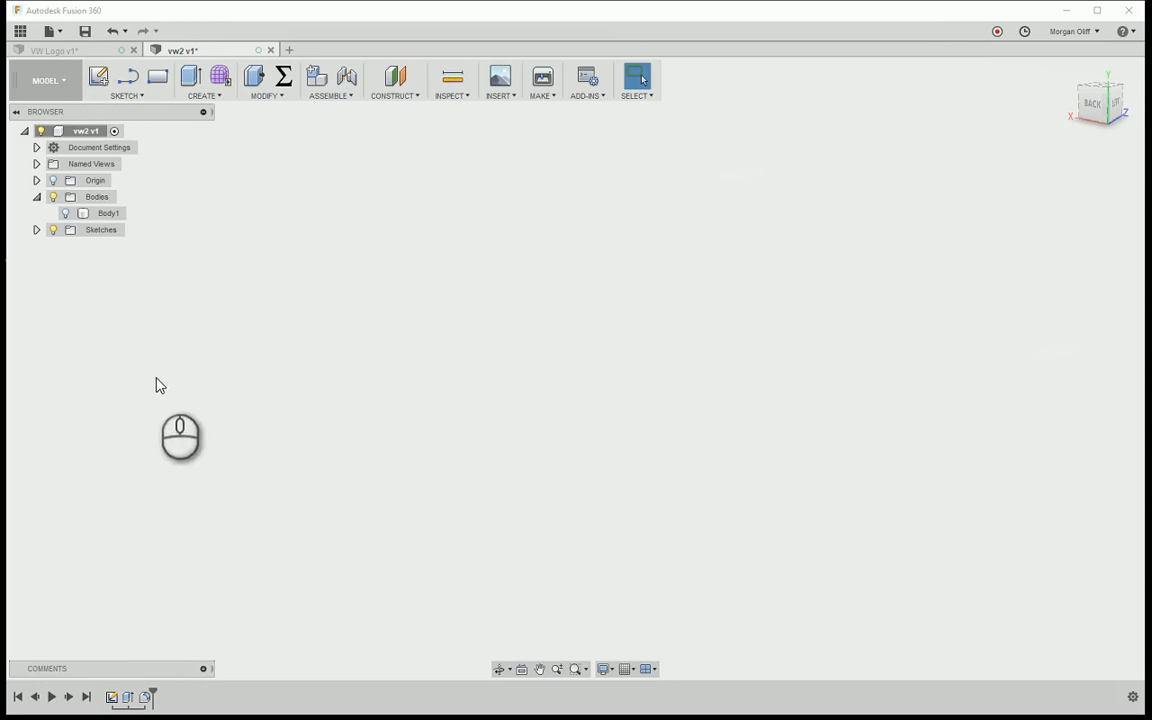
left_click(37, 231)
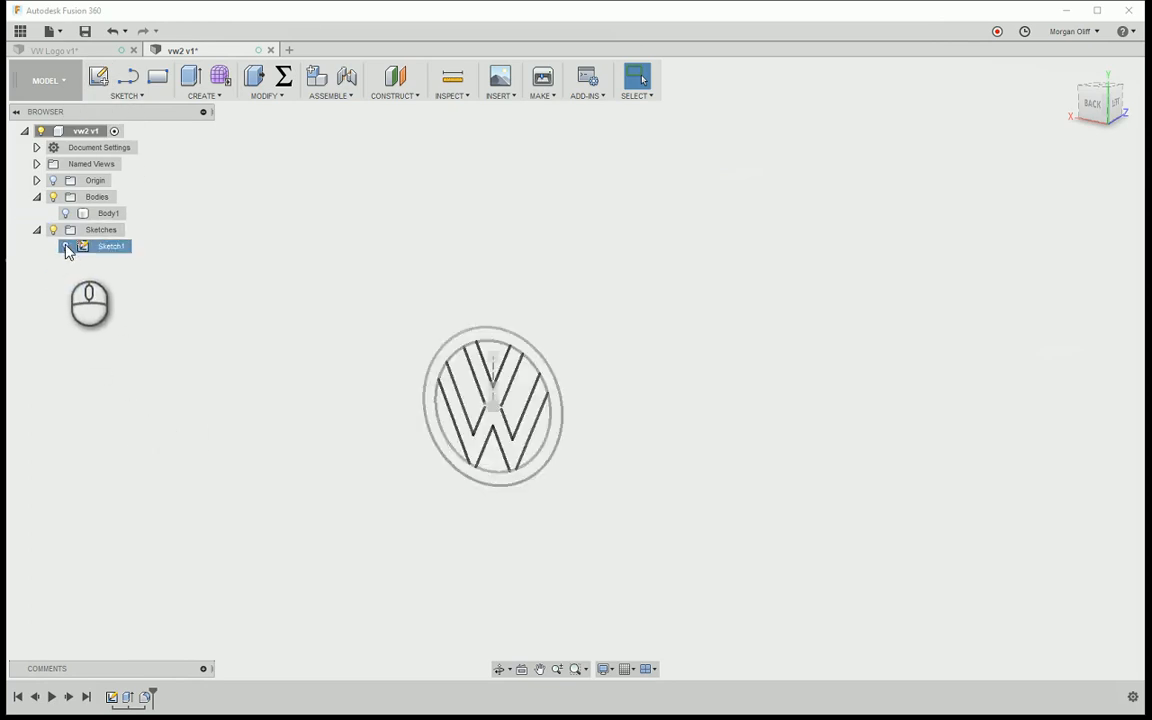
left_click(66, 246)
- Start a new sketch on the YZ origin plane, perpendicular to the logo sketch
middle_click_drag(457, 249, 386, 249, "shift")
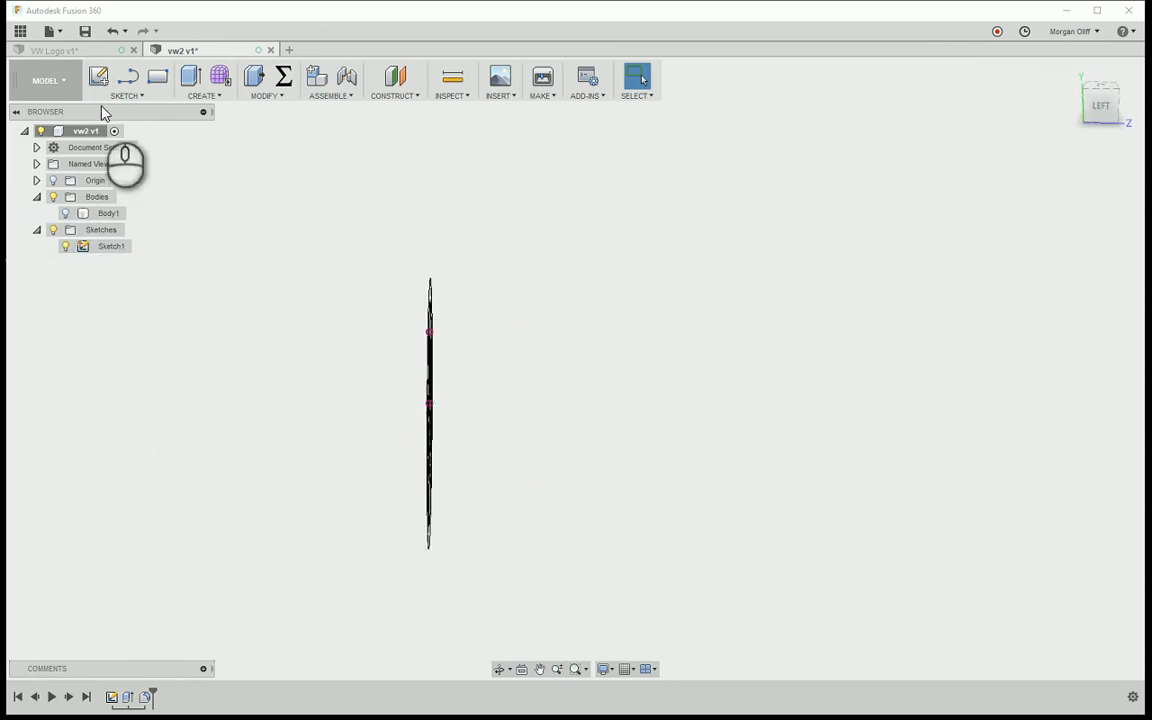
left_click(99, 76)
middle_click_drag(484, 239, 788, 253, "shift")
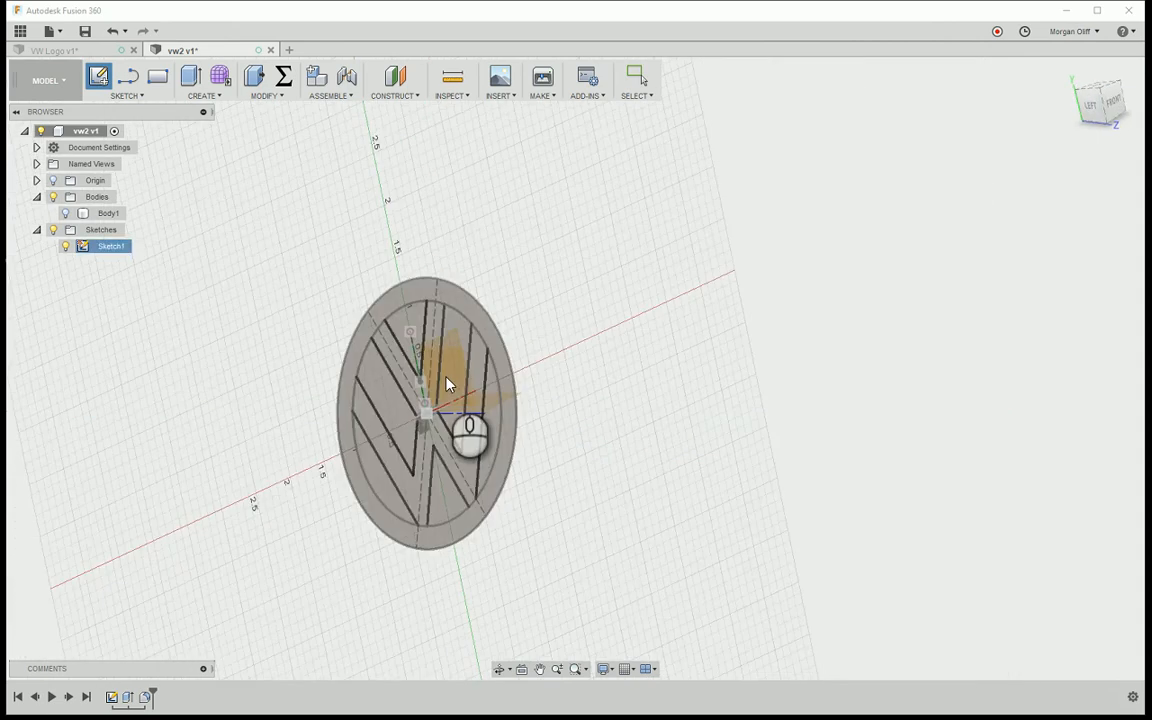
left_click(451, 370)
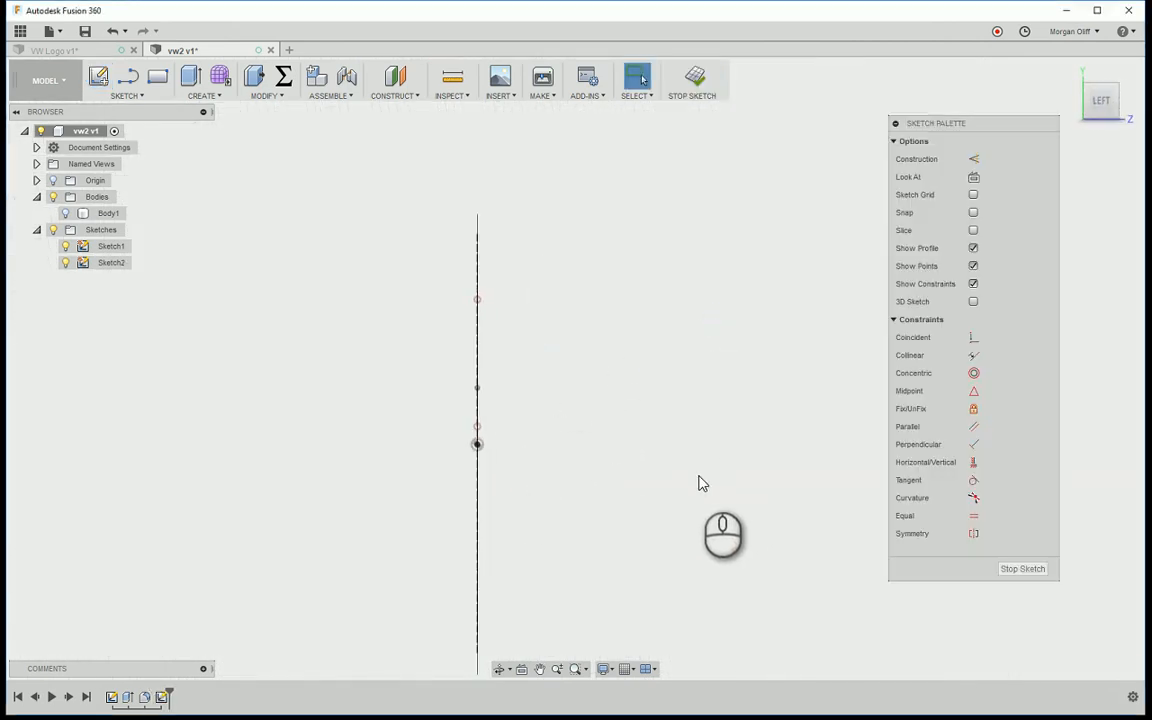
- Draw a three-point arc starting at the origin, tangent to the vertical logo line, rising about 1.14 in and curving away from it
left_click(127, 95)
mouse_move(160, 175)
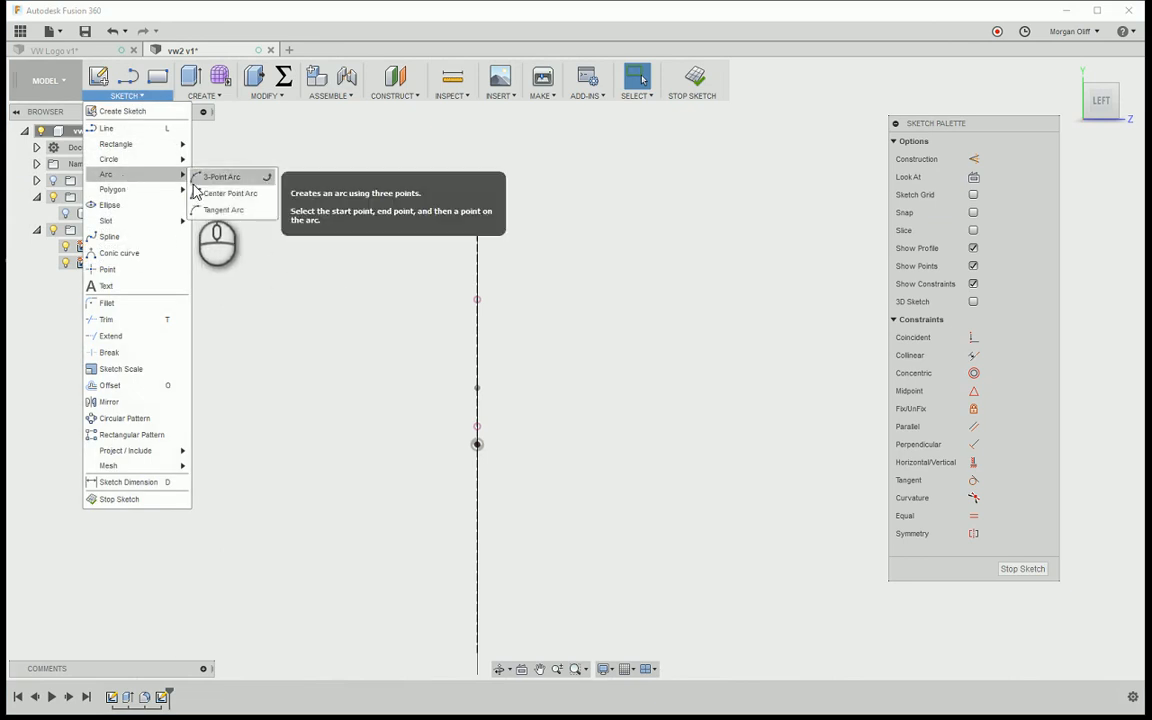
left_click(218, 196)
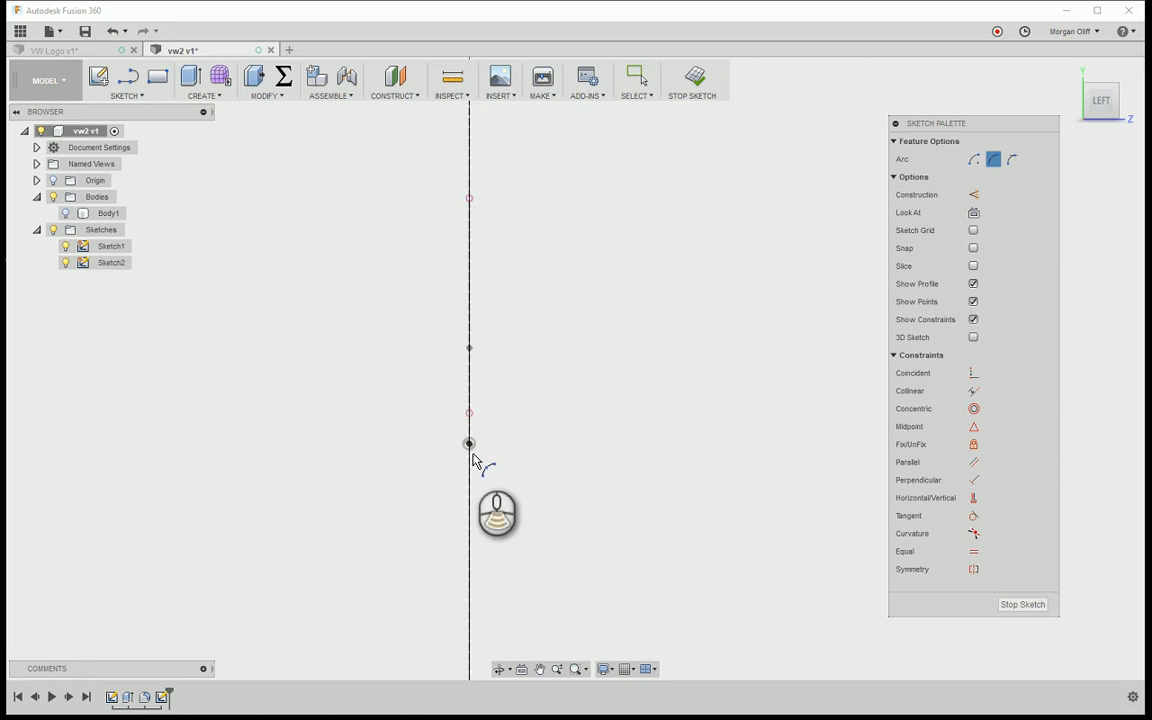
left_click(469, 440)
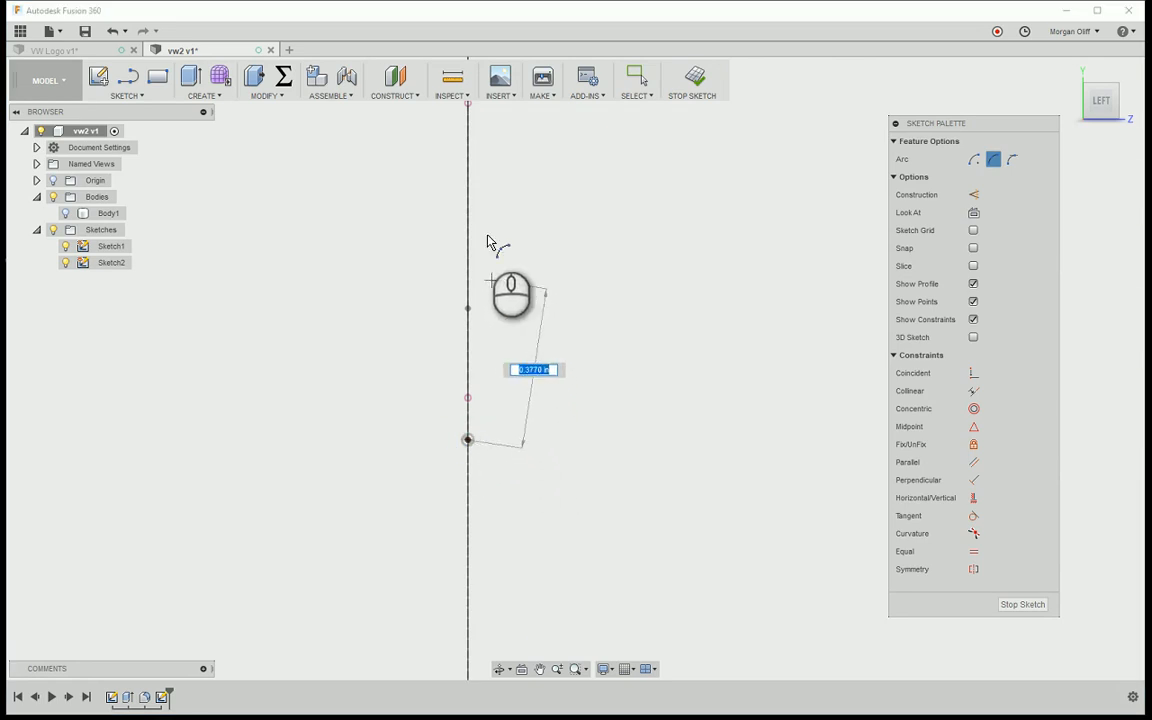
scroll(541, 191, "down", 2)
middle_click_drag(518, 250, 393, 442)
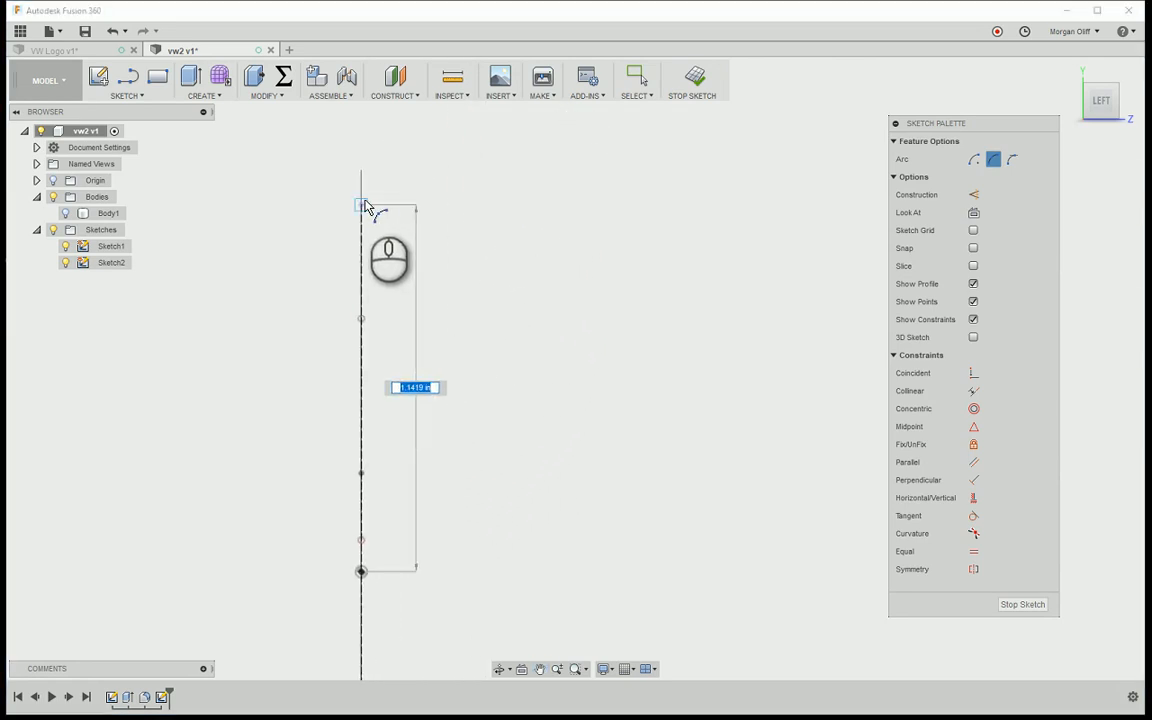
left_click(434, 205)
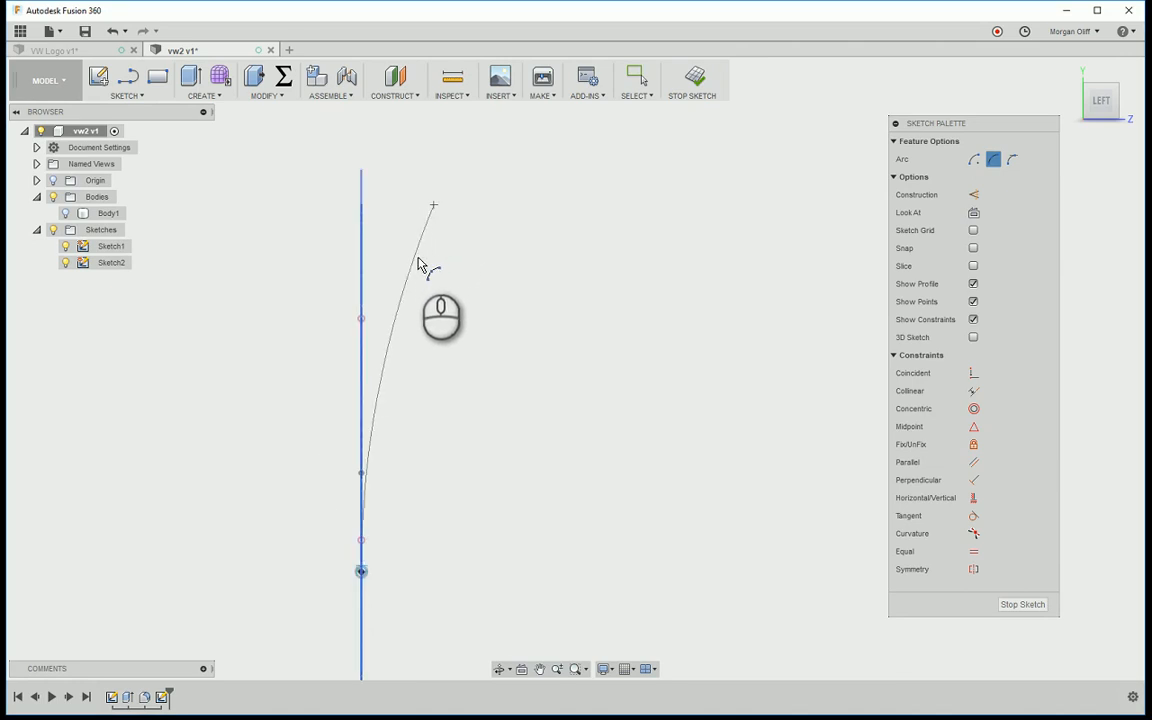
left_click(418, 262)
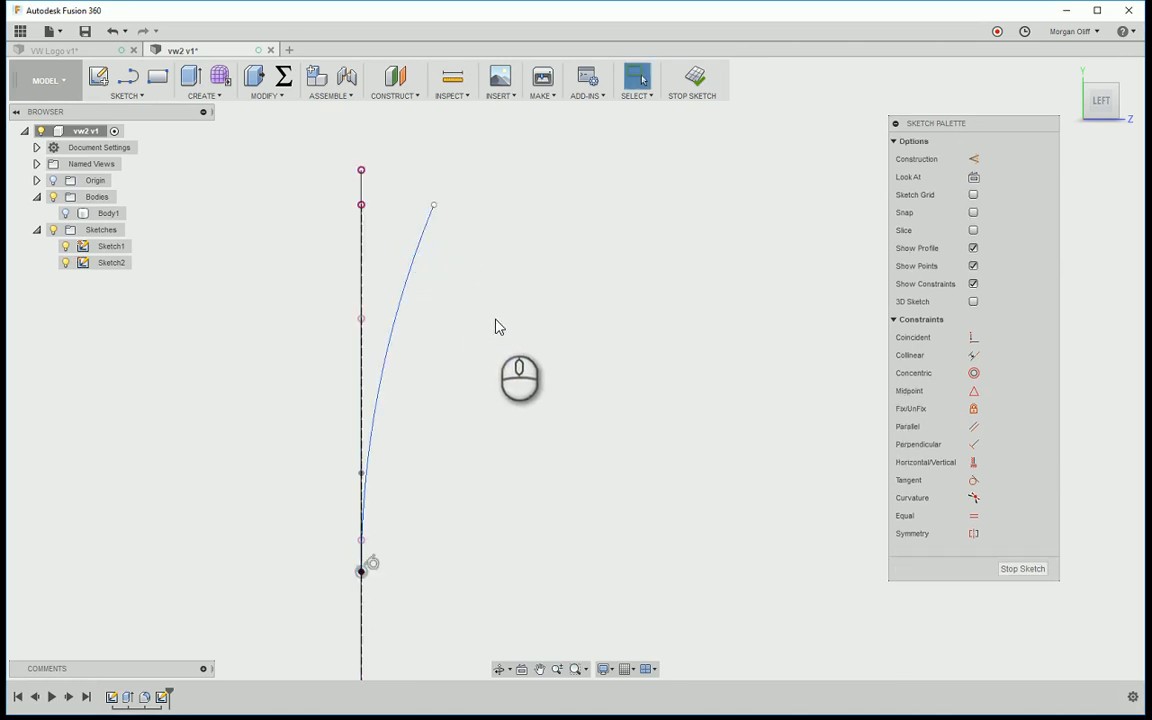
scroll(517, 328, "down", 2)
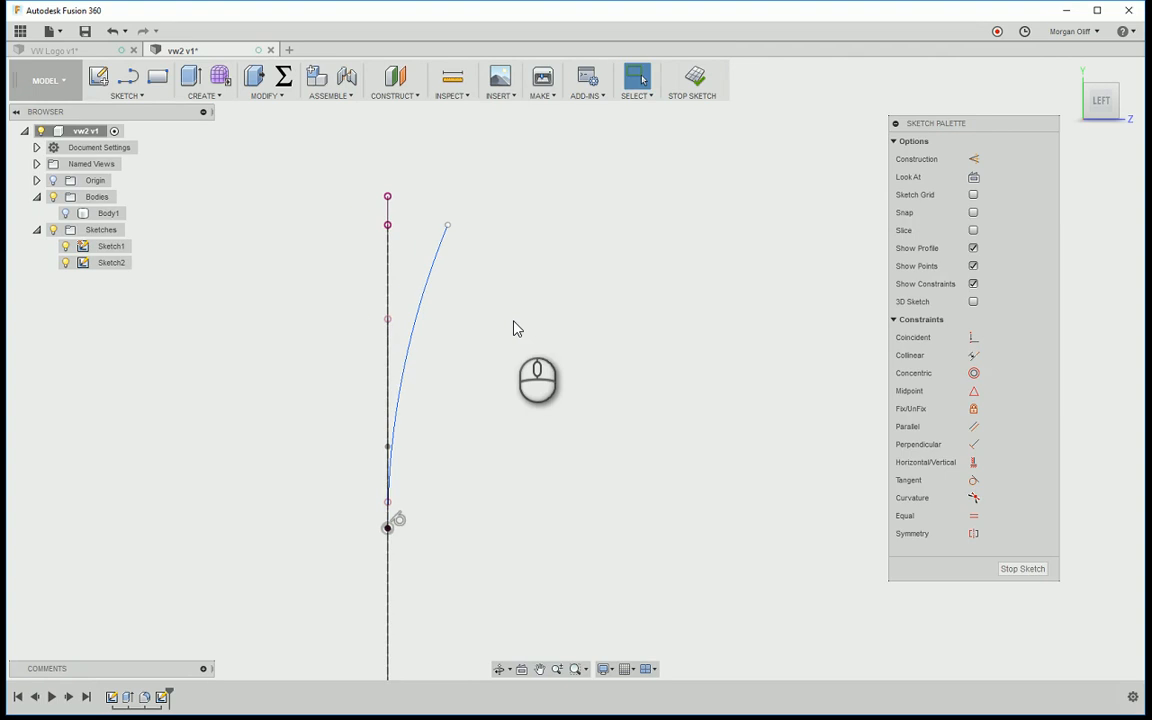
- Dimension the vertical height from the origin to the arc's upper endpoint as d1/2
key("d")
left_click(387, 527)
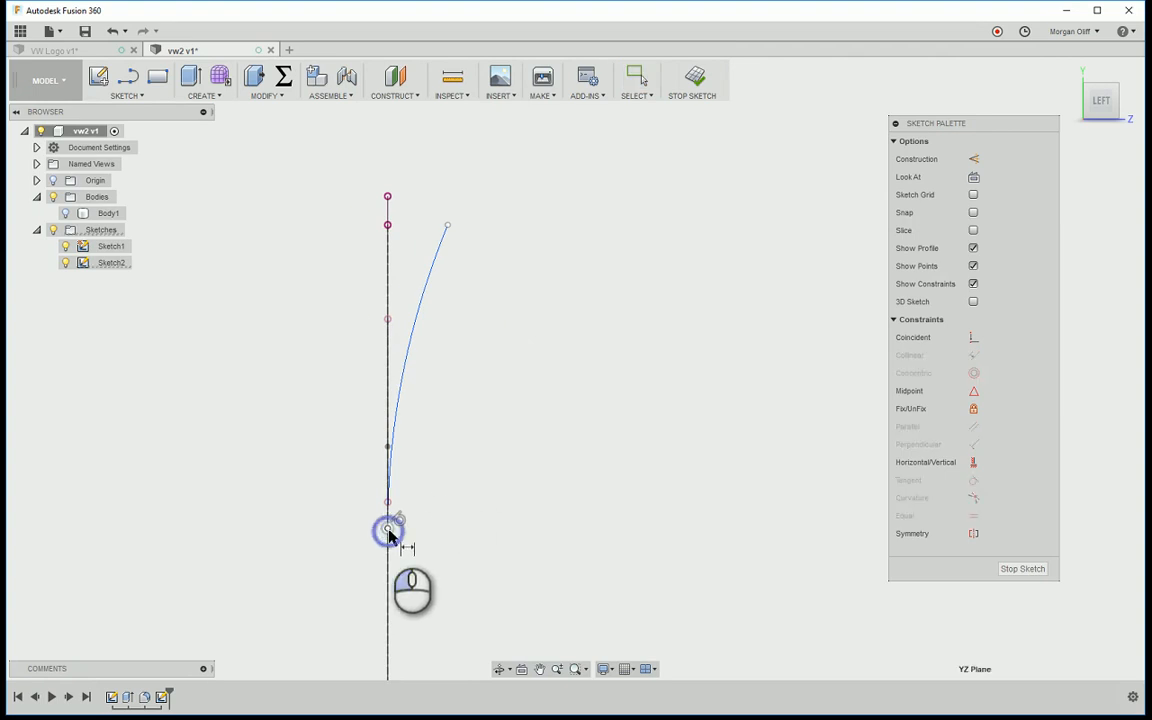
left_click(448, 226)
left_click(257, 272)
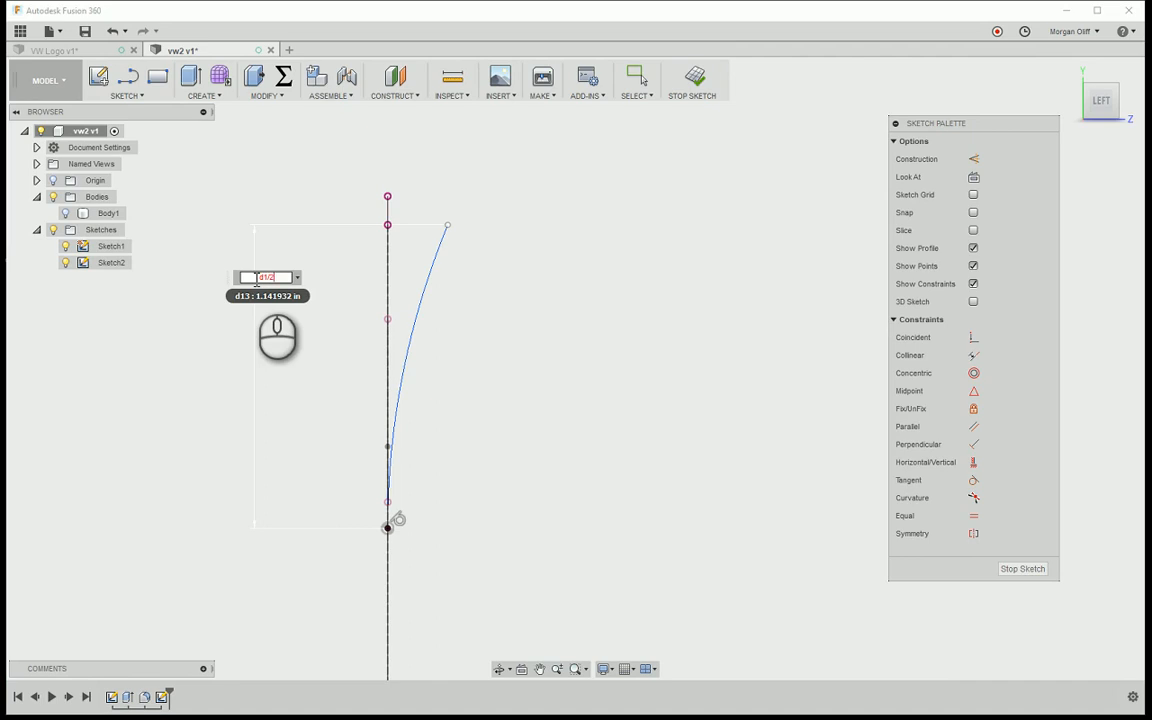
type("d1/2")
key("Return")
mouse_move(255, 285)
middle_mouse_down("shift")
mouse_move(257, 270)
mouse_move(620, 158)
mouse_move(385, 240)
mouse_move(476, 220)
mouse_move(498, 238)
mouse_move(994, 106)
mouse_move(1092, 101)
mouse_move(858, 282)
middle_mouse_up("shift")
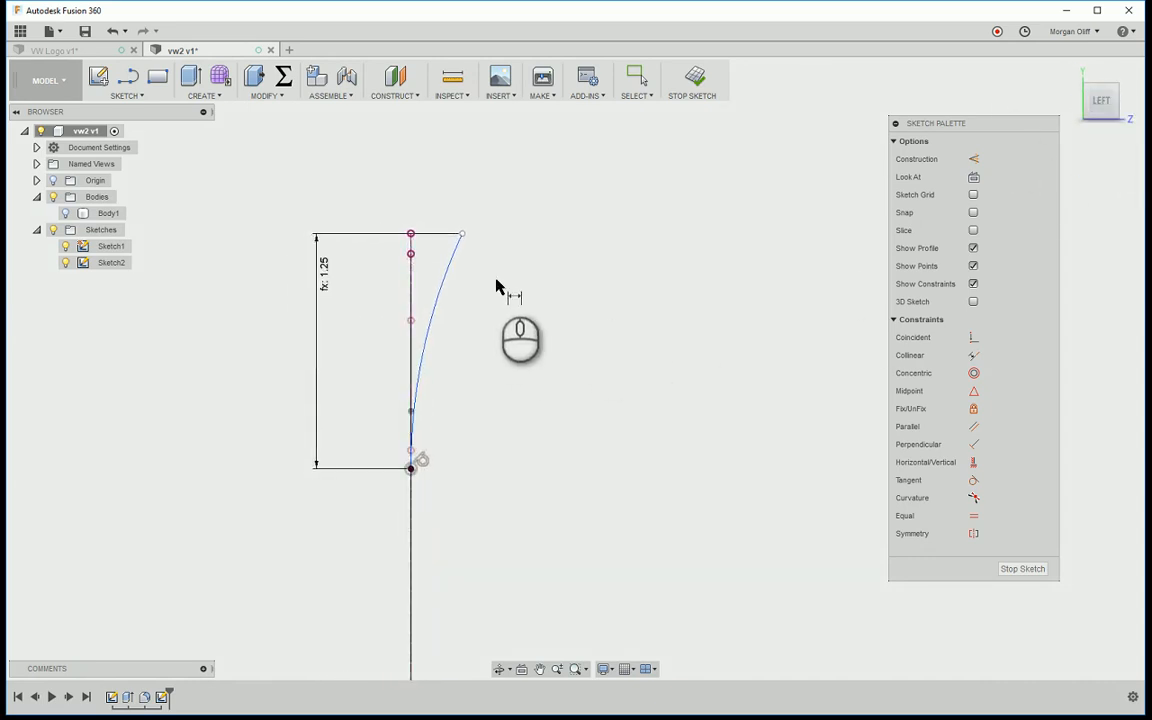
scroll(502, 284, "up", 2)
key("Escape")
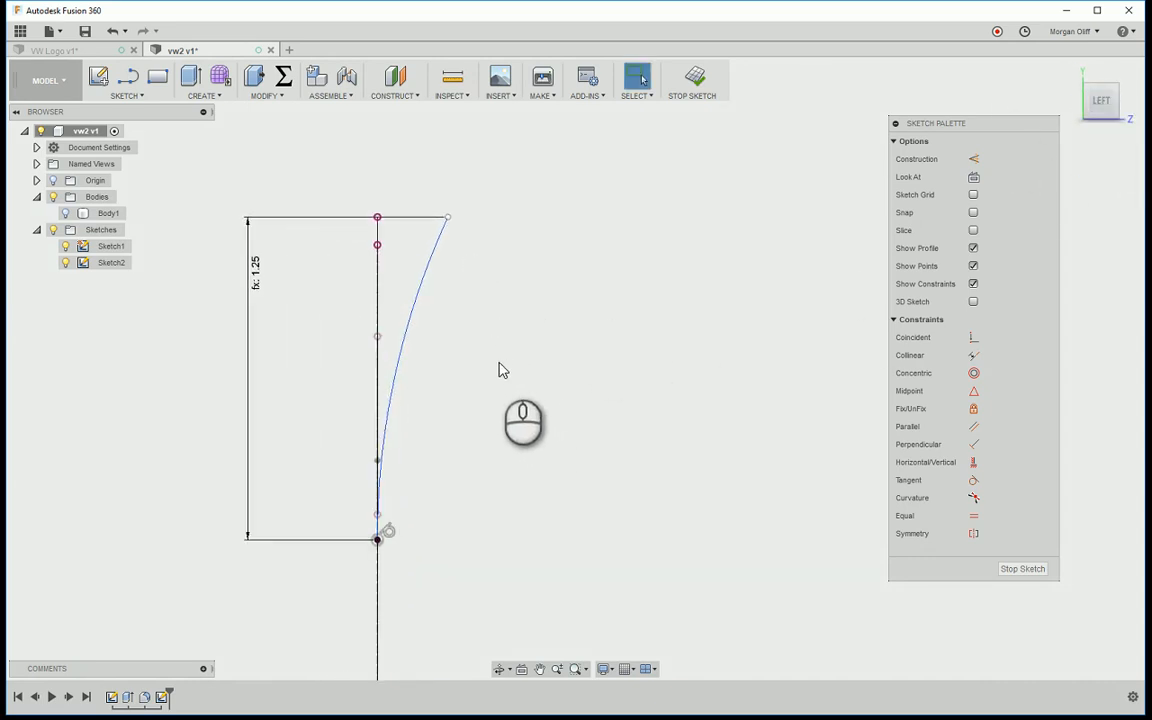
- Pull the arc and its upper endpoint sideways to test how the curve can still move
left_click(400, 340)
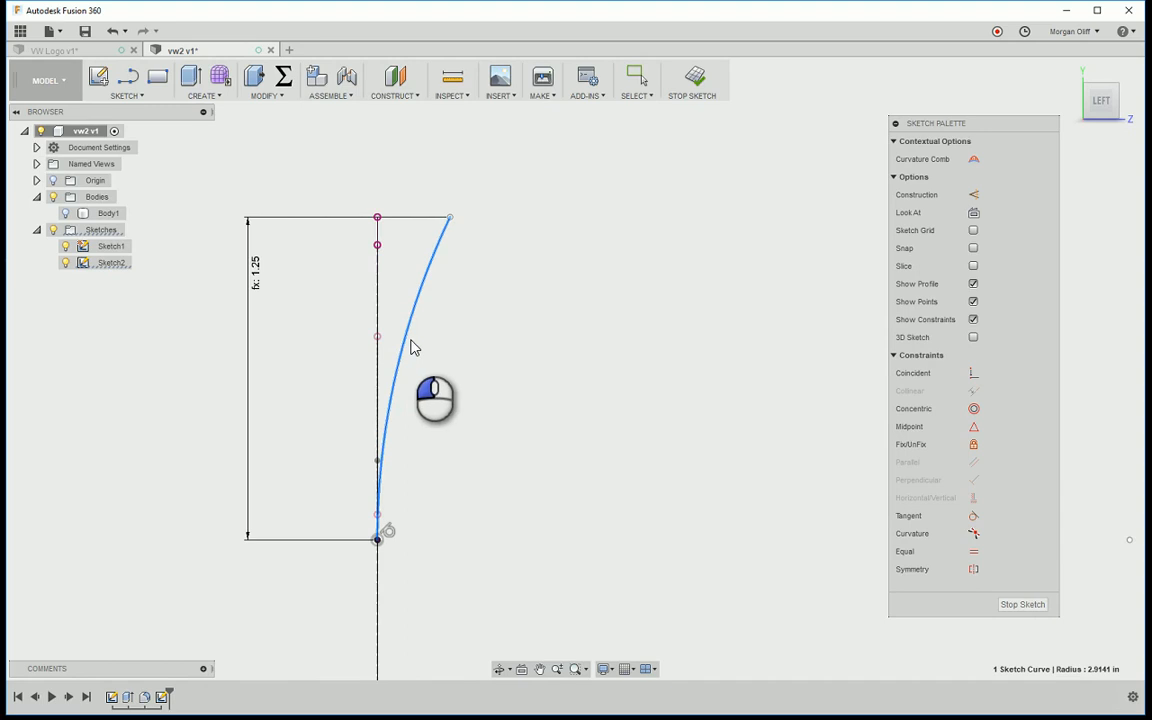
left_click_drag(397, 320, 465, 221)
left_click(446, 218)
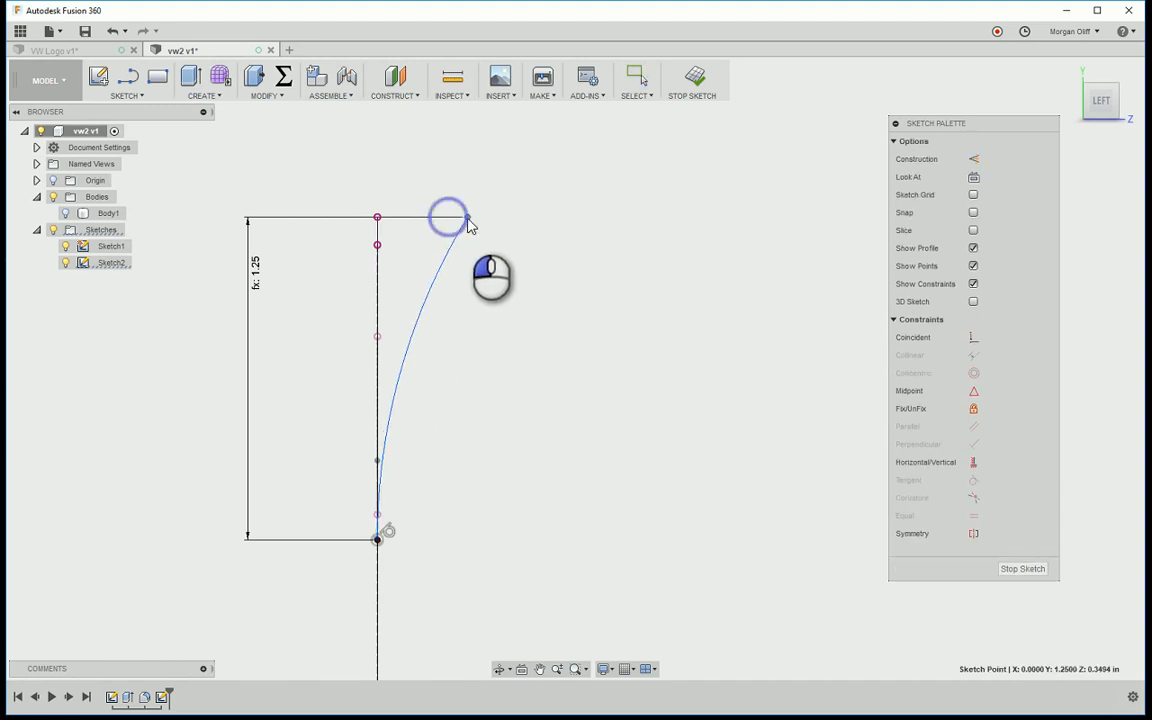
left_click_drag(435, 217, 423, 219)
- Dimension the arc's radius with the parameter d1
key("d")
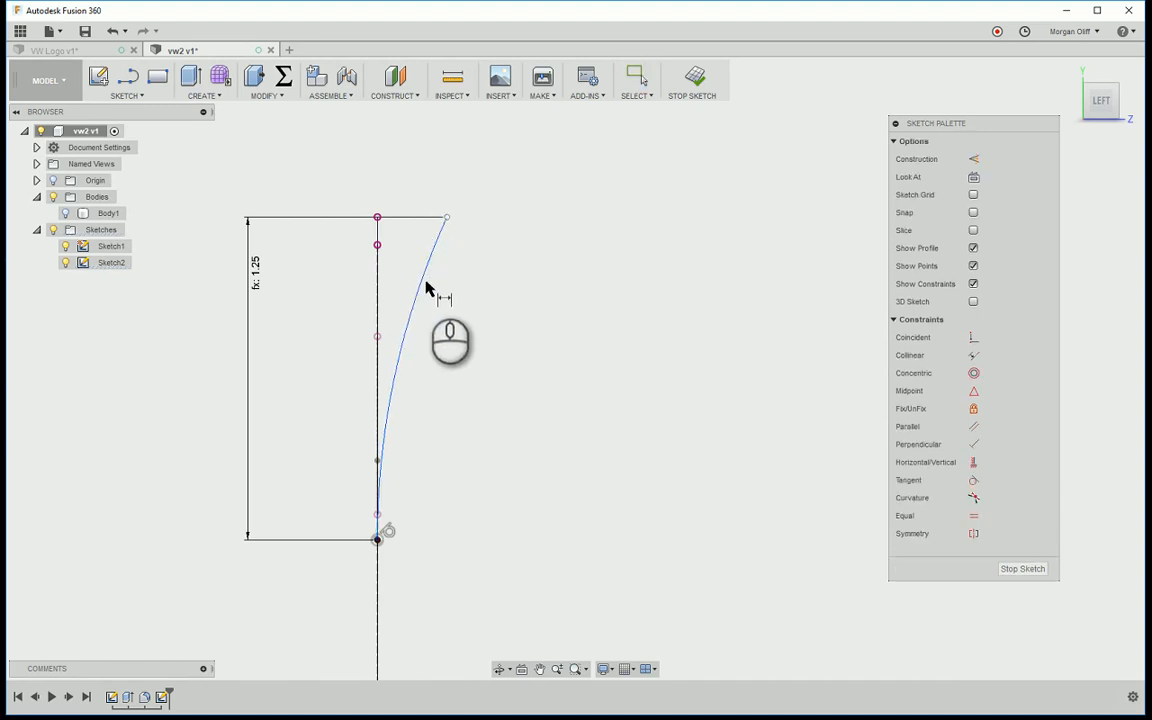
left_click(421, 280)
left_click(290, 168)
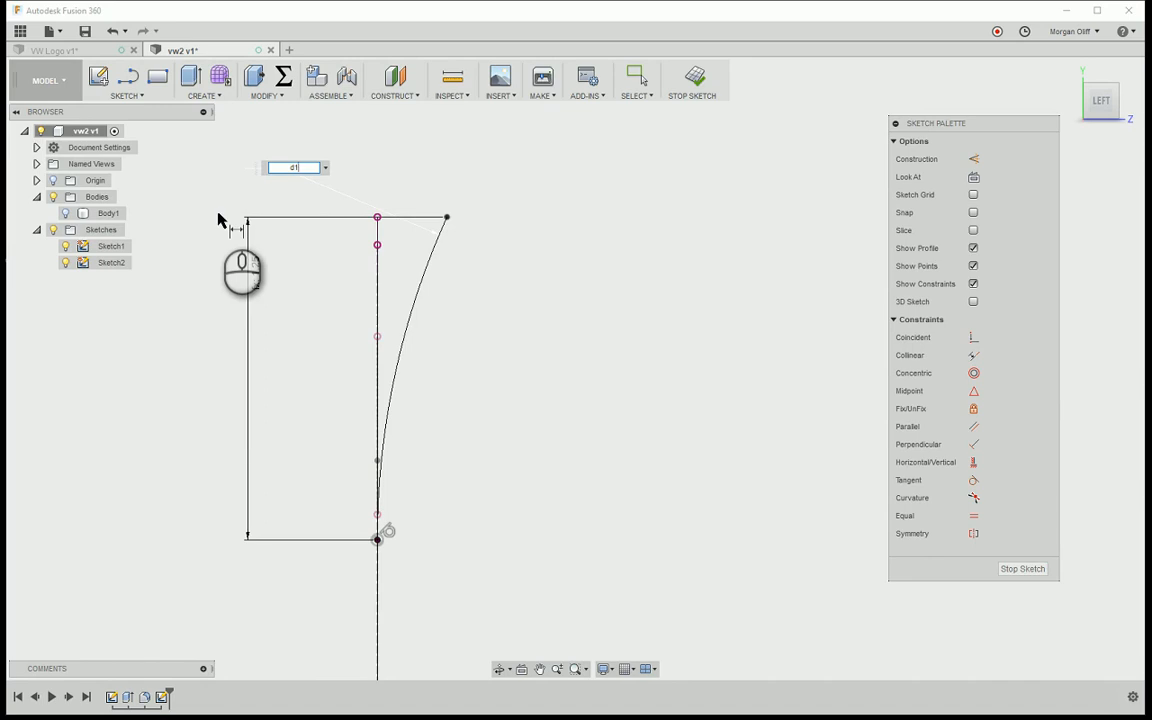
key("Return")
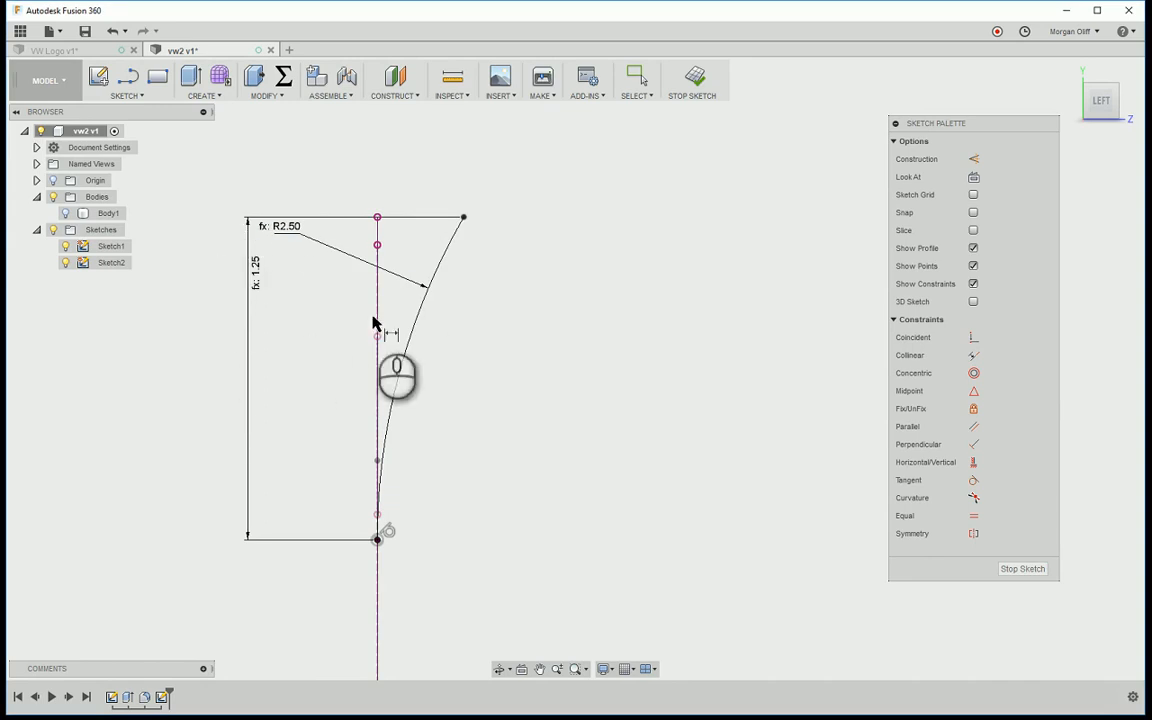
key("Escape")
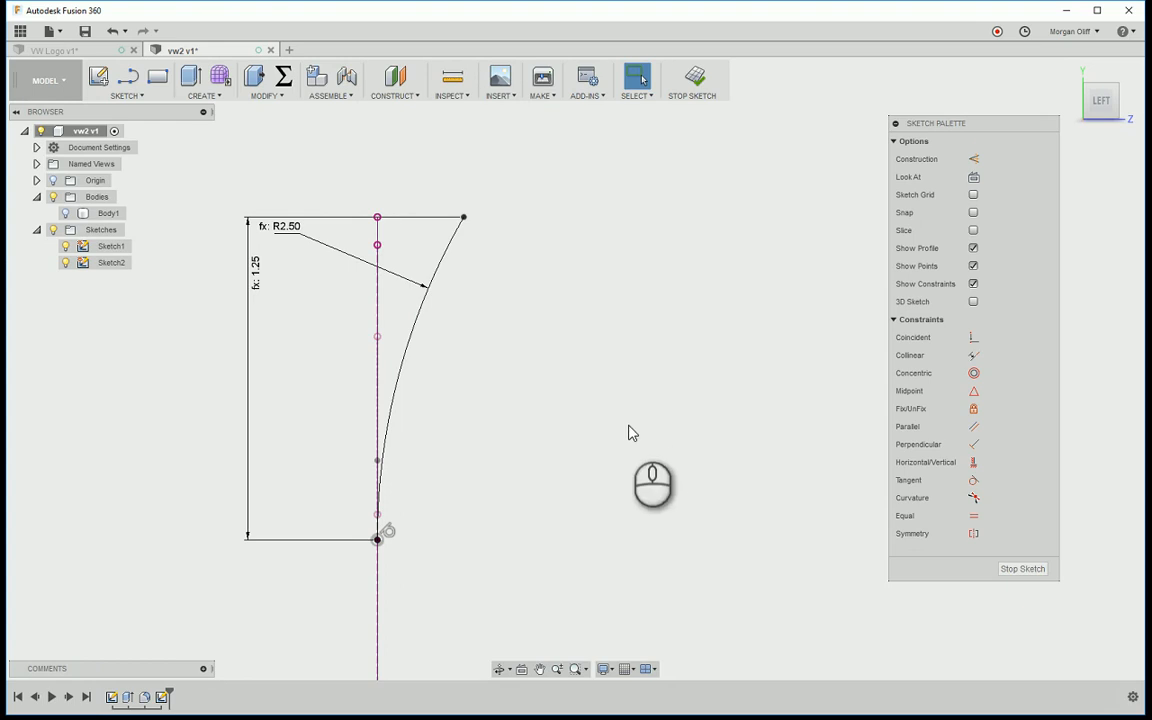
- Draw short horizontal lines outward from both ends of the arc, the lower one about 0.06 in long
key("l")
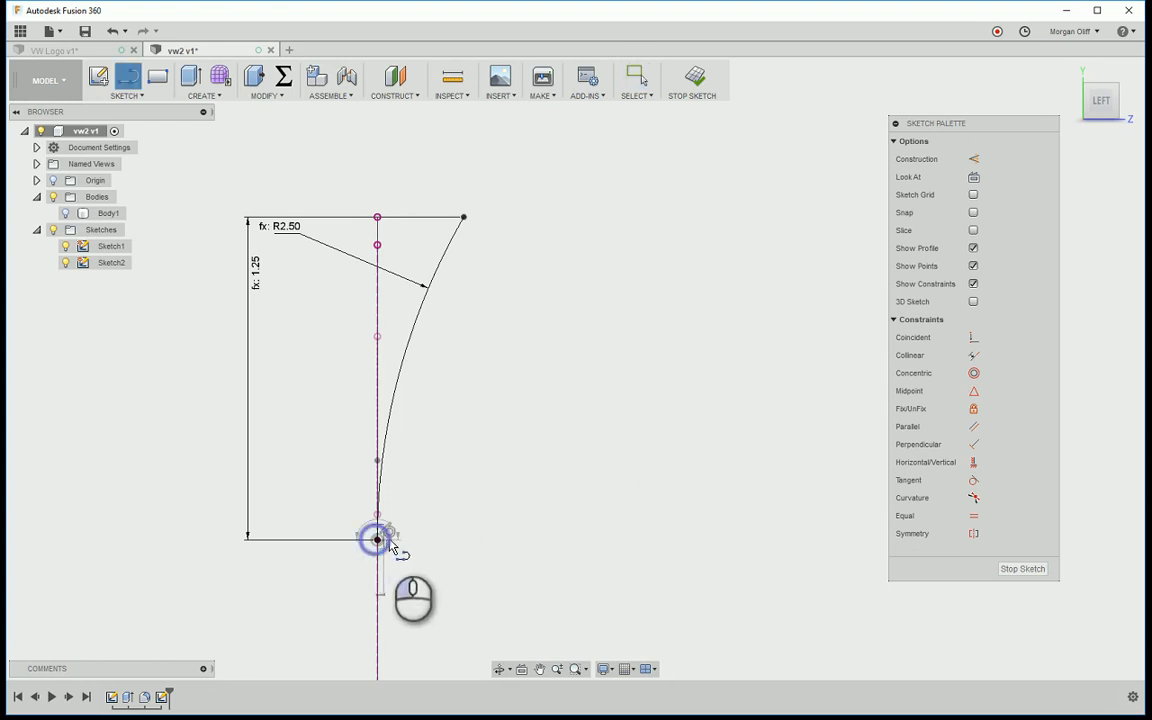
left_click(378, 540)
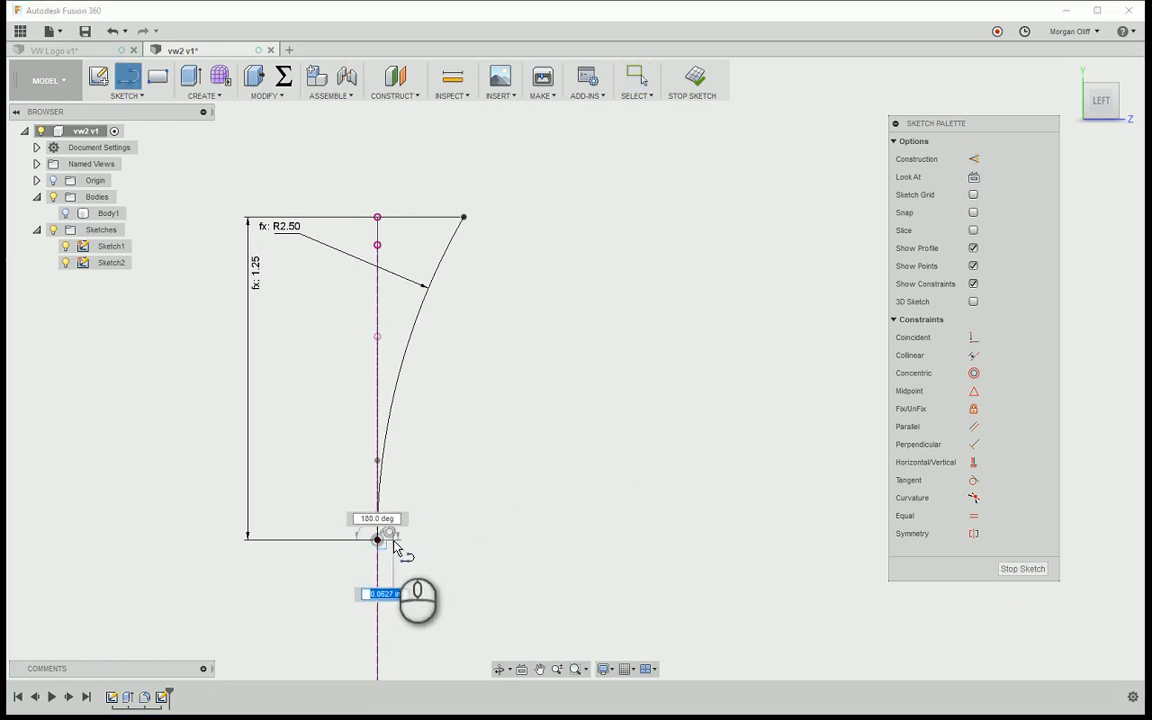
left_click(393, 540)
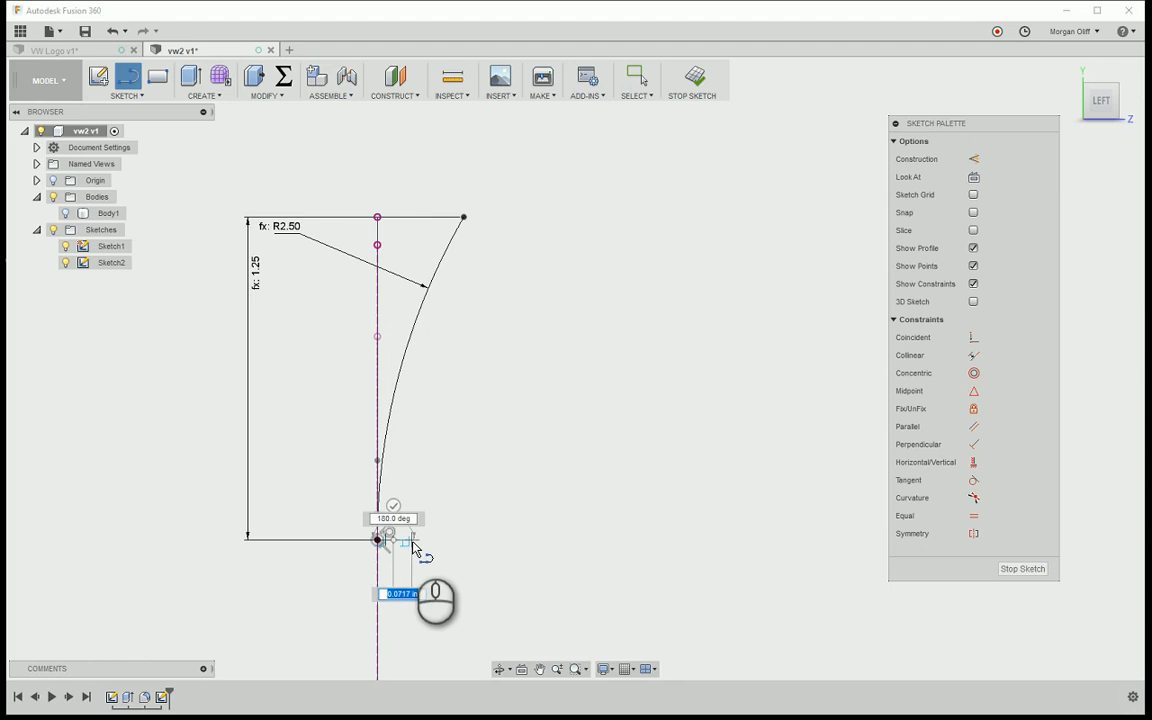
key("Escape")
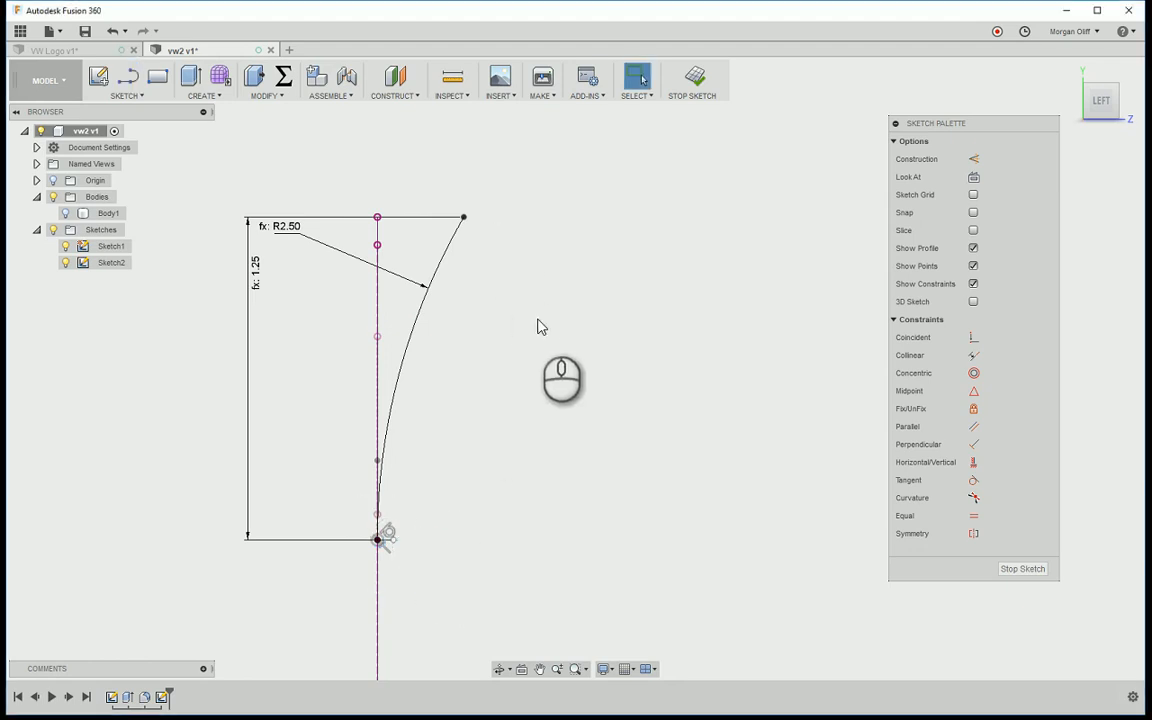
key("l")
left_click(463, 217)
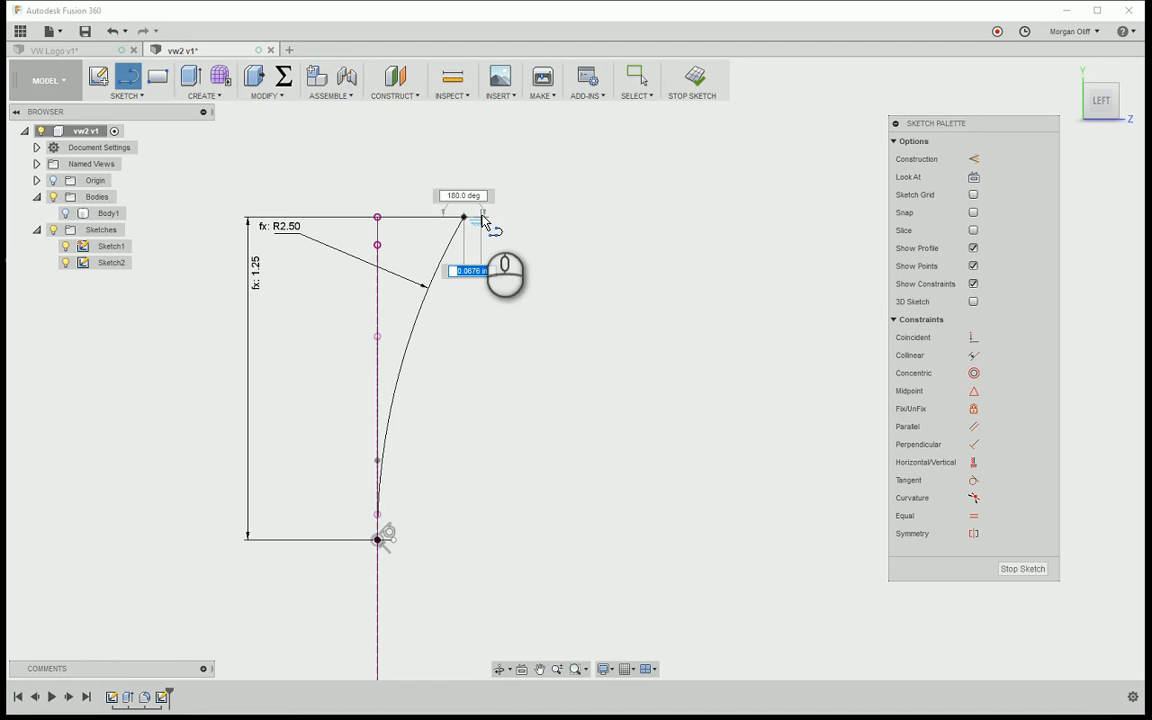
left_click(486, 218)
key("Escape")
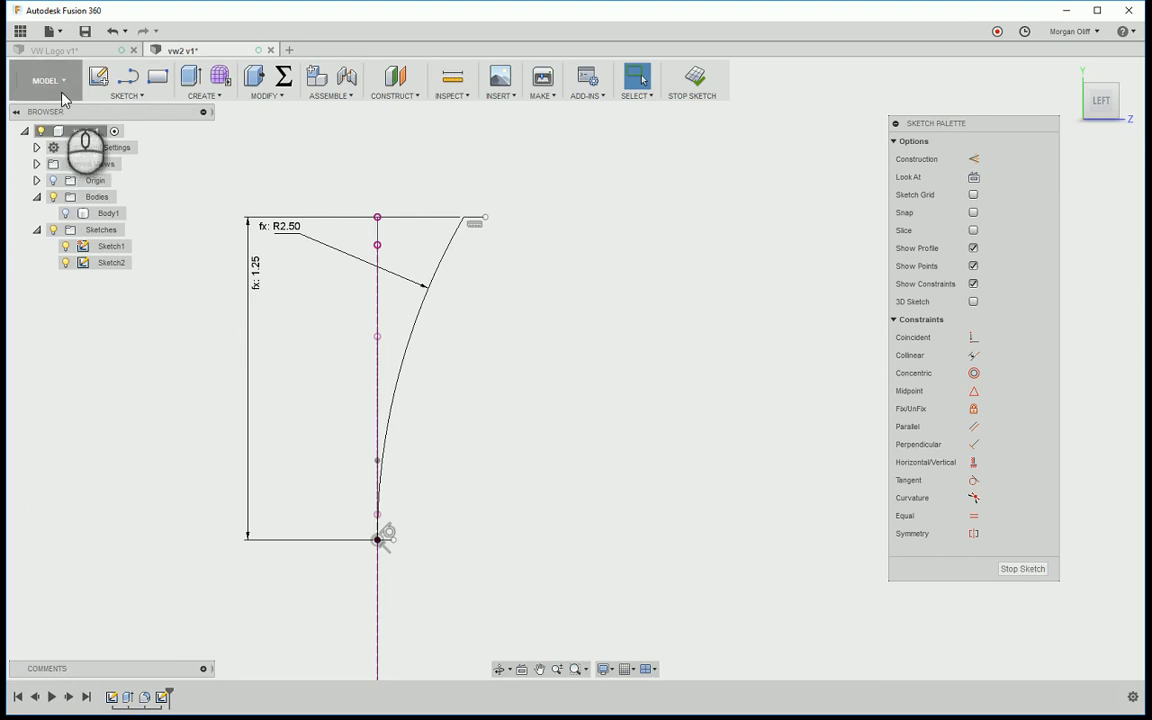
- Draw a three-point arc joining the free ends of the two short lines, closing the thin curved profile
left_click(139, 98)
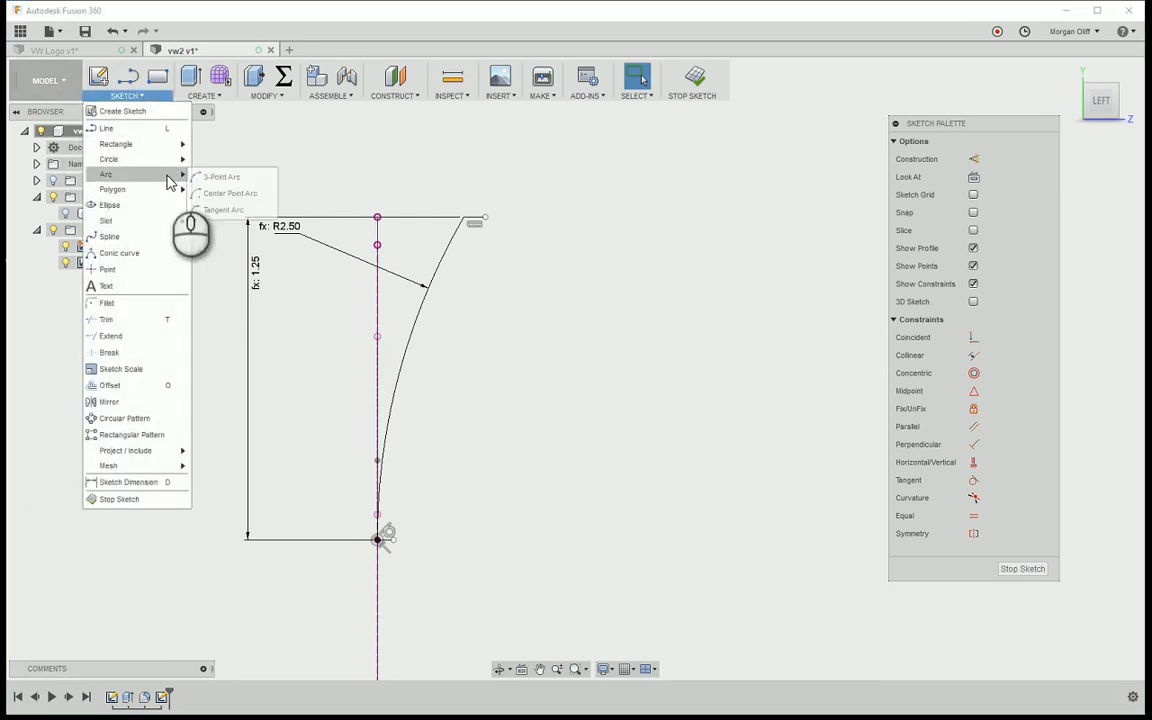
left_click(211, 177)
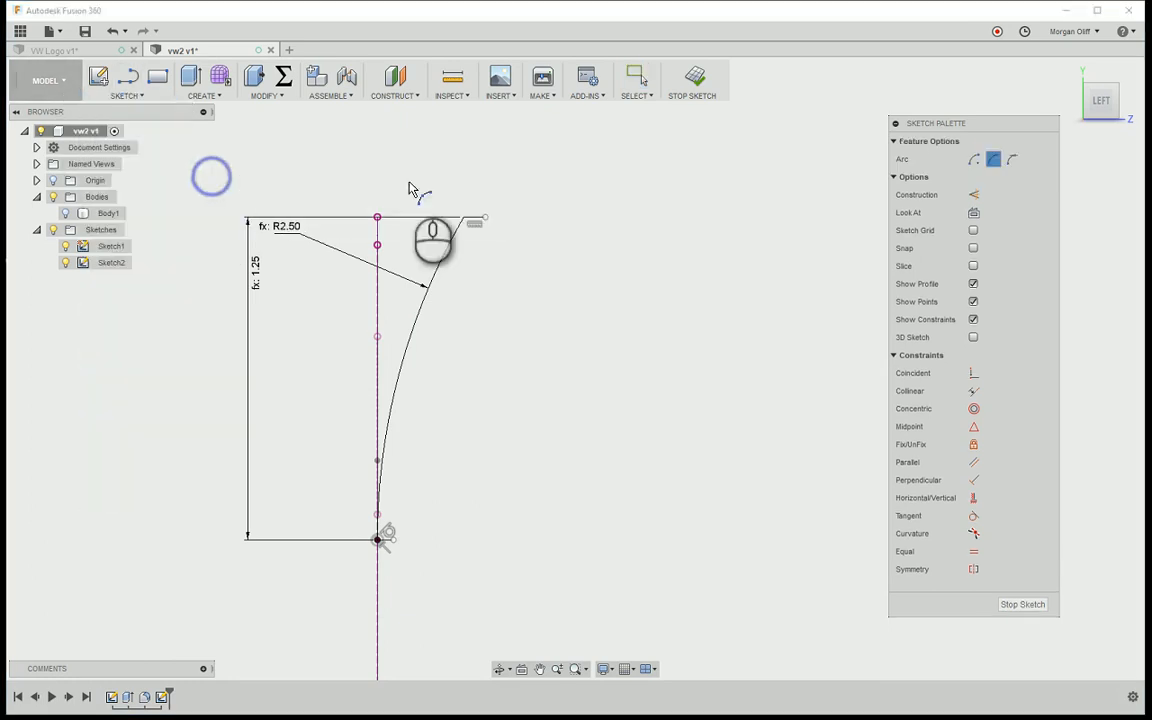
left_click(485, 218)
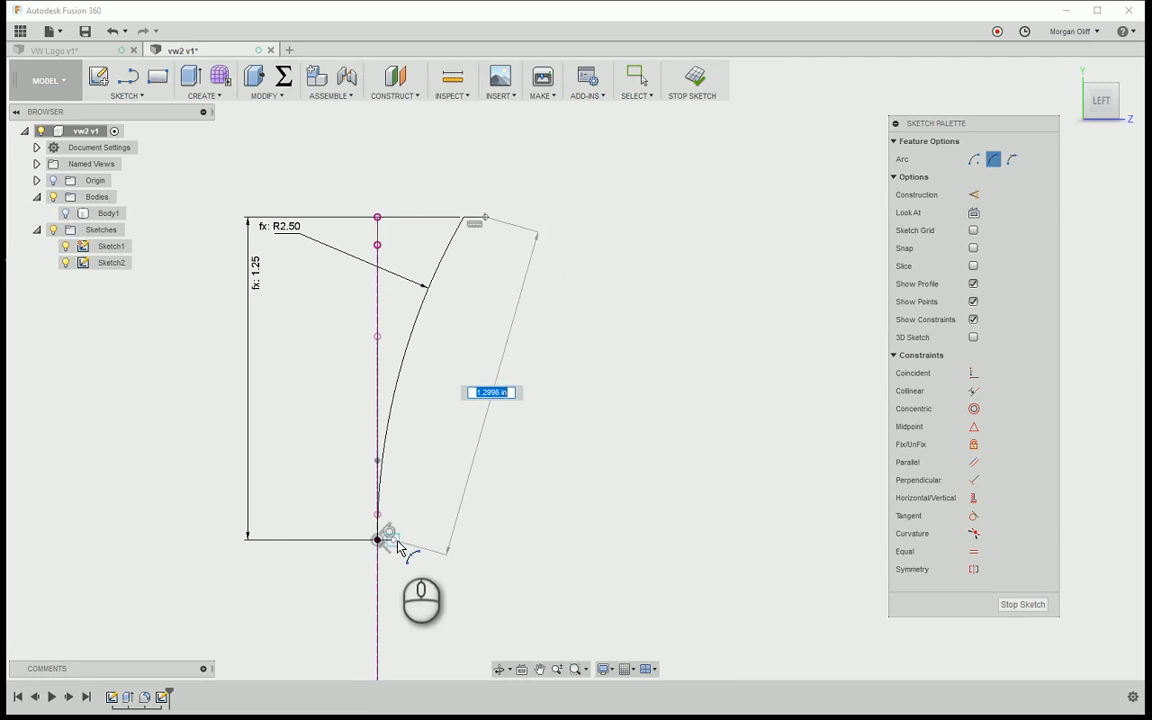
left_click(381, 540)
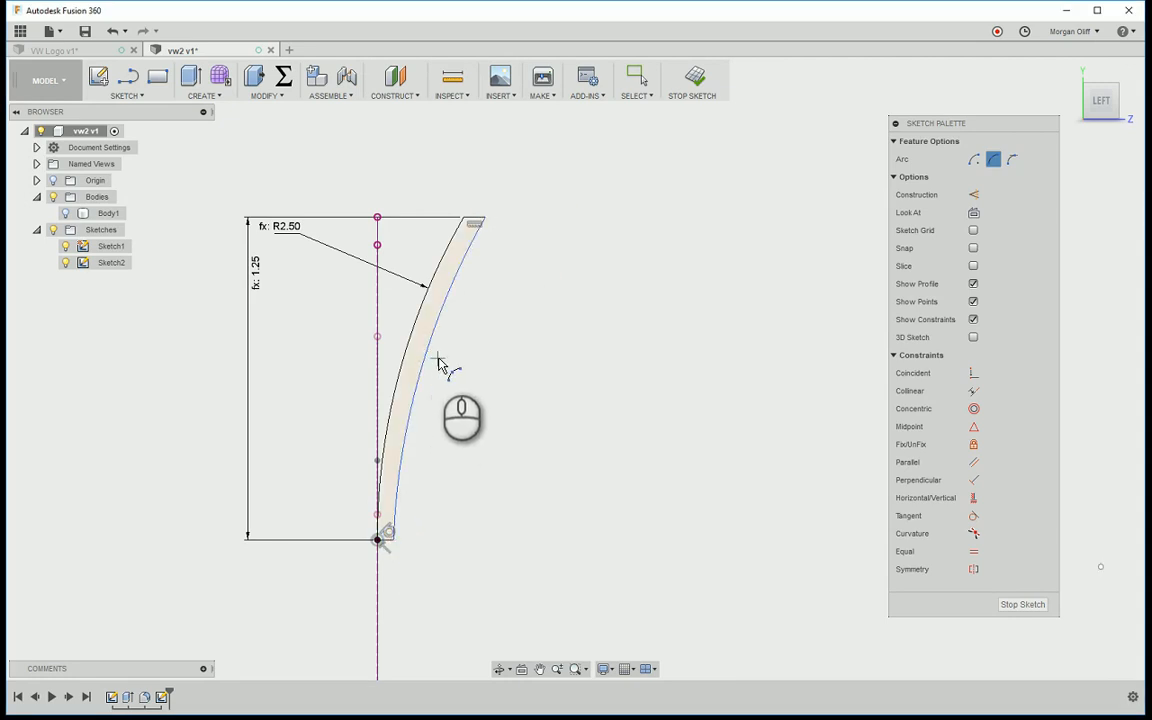
left_click(437, 362)
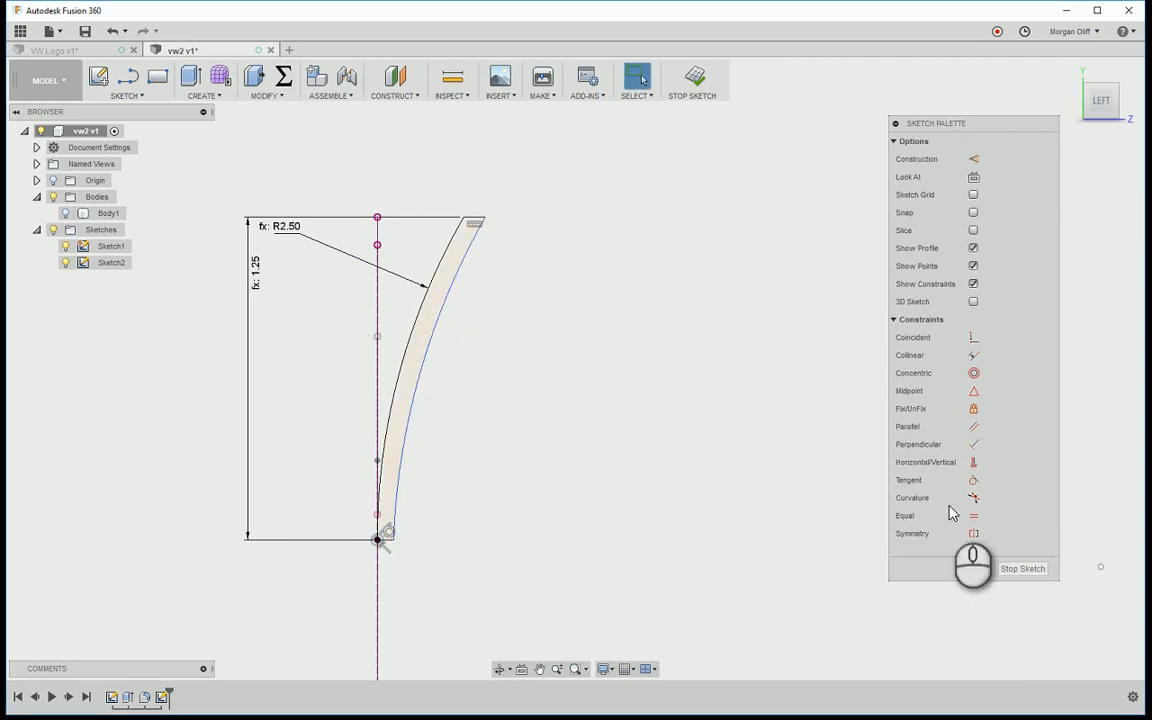
- Apply a Concentric constraint between the new outer arc and the original arc
left_click(972, 373)
left_click(438, 313)
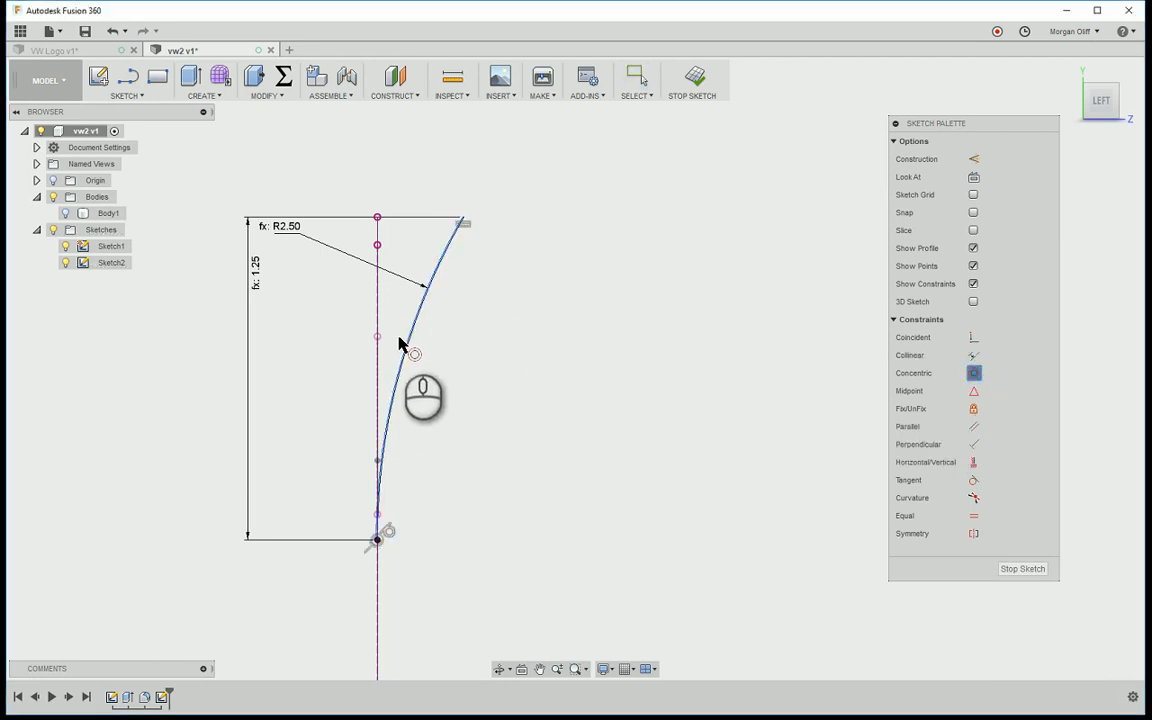
scroll(398, 344, "up", 5)
key("Escape")
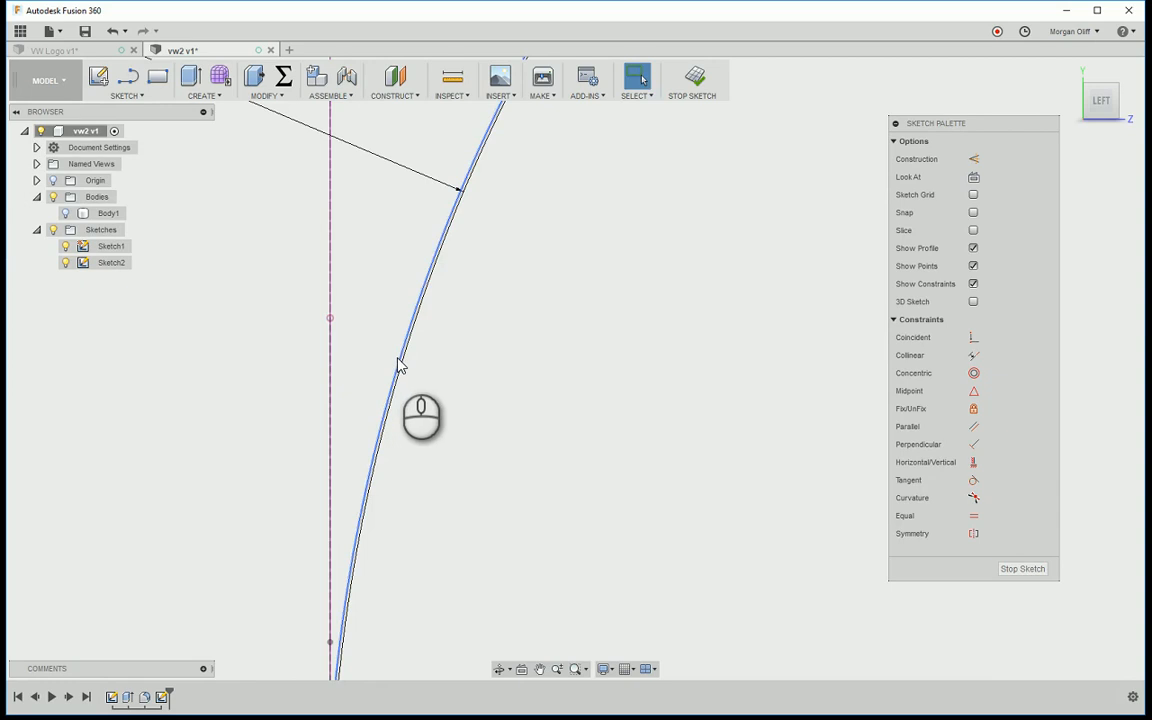
- Pull the outer arc away from the original arc to a radius of about 2.46 in, forming a thin band
left_click(398, 363)
scroll(427, 378, "down", 5)
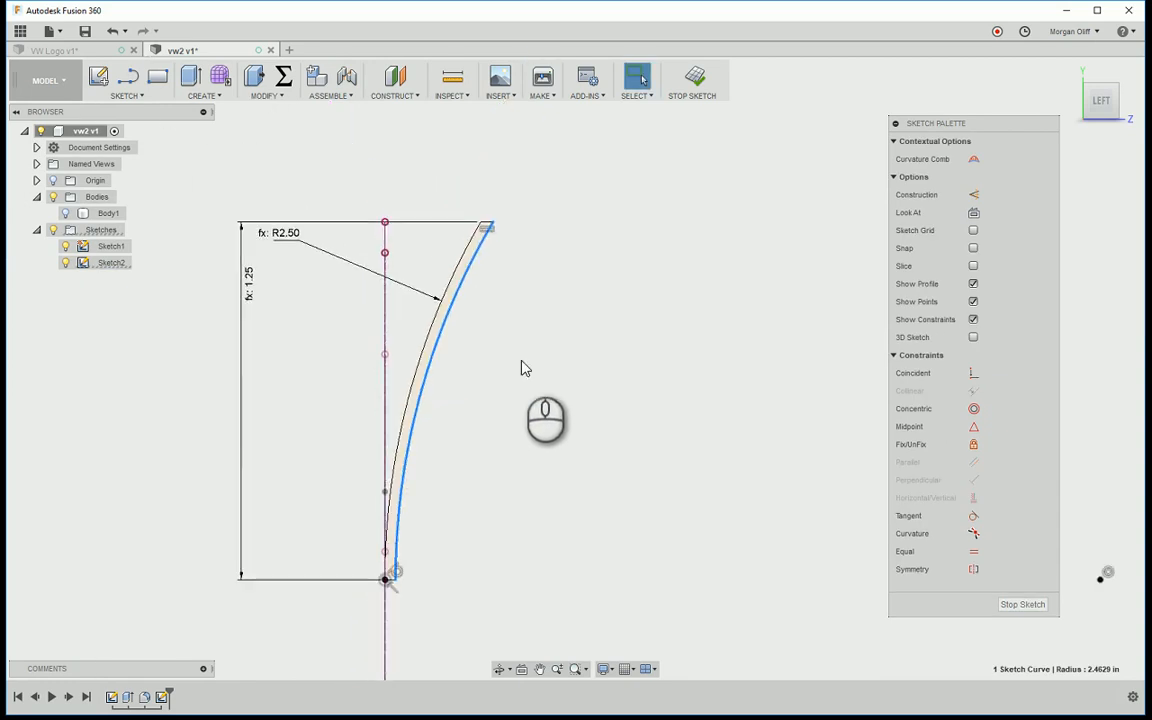
scroll(398, 606, "up", 4)
scroll(395, 600, "down", 3)
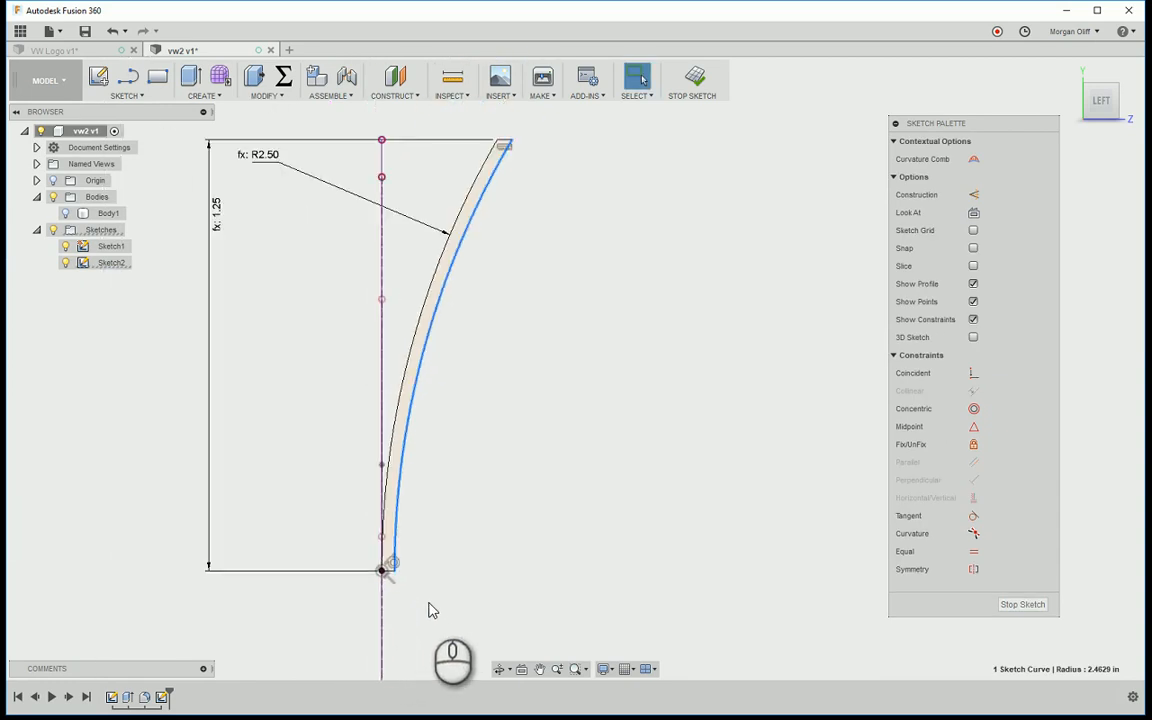
left_click(498, 611)
- Dimension the short line at the lower end of the curved band as d1*.025 and finish the sketch
scroll(402, 594, "up", 5)
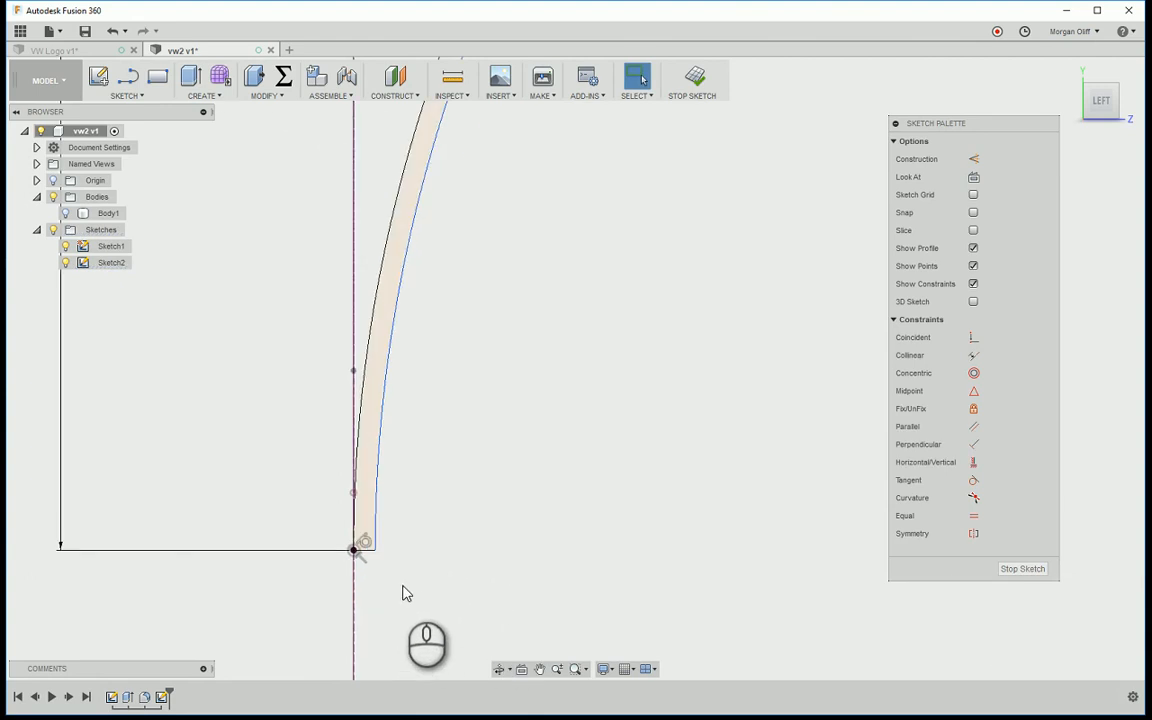
left_click(355, 537)
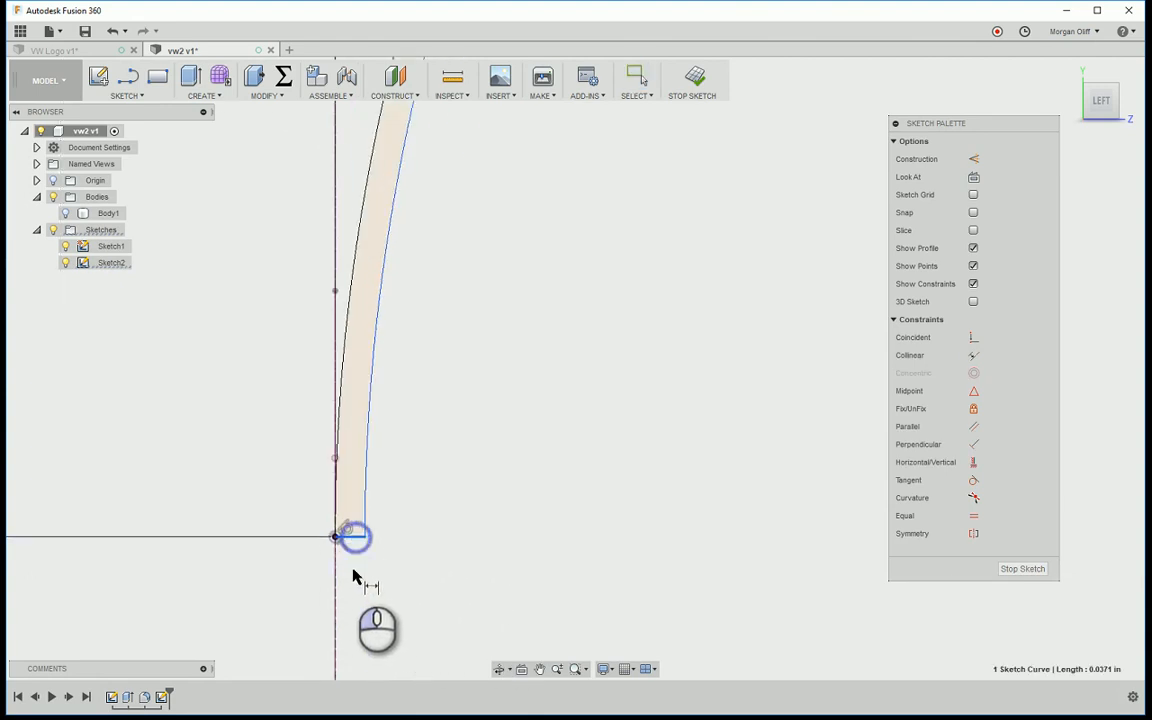
double_click(305, 585)
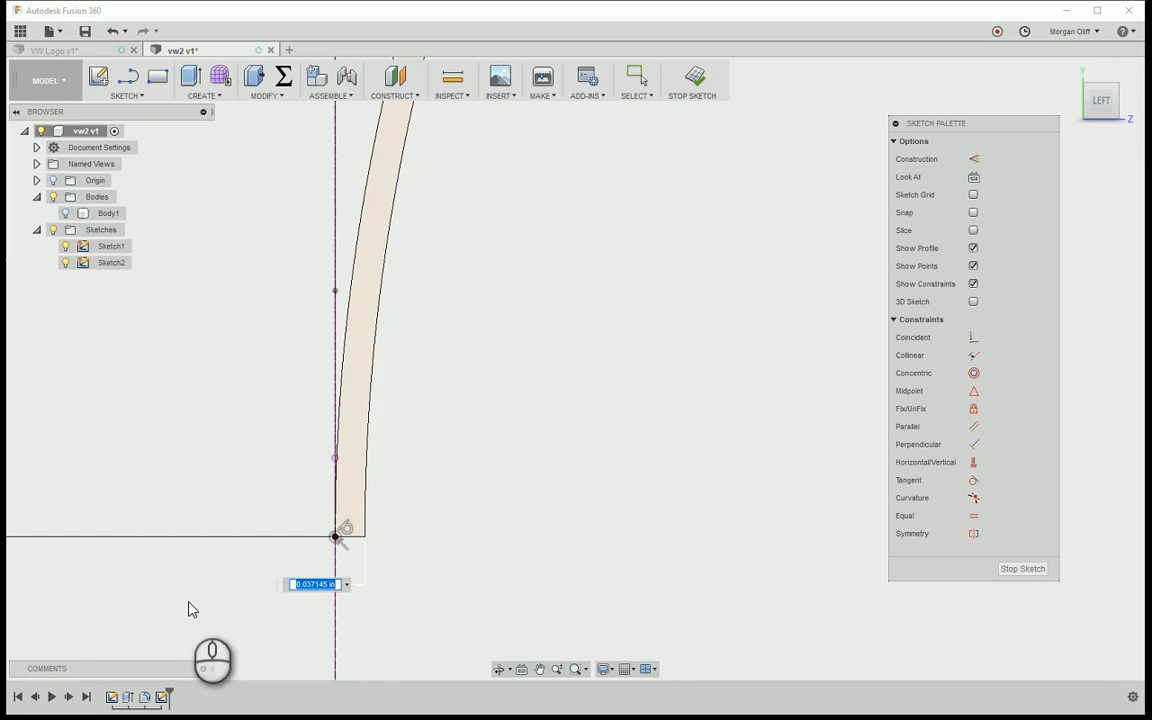
type("d1*.025")
key("Return")
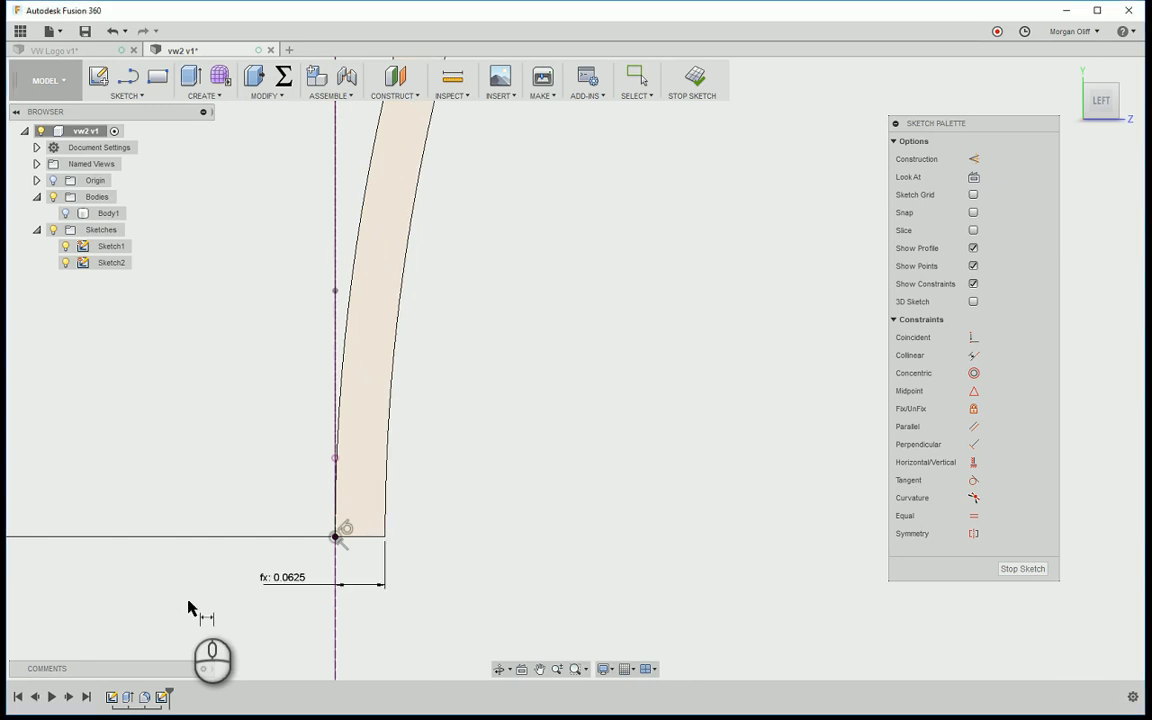
scroll(188, 609, "down", 4)
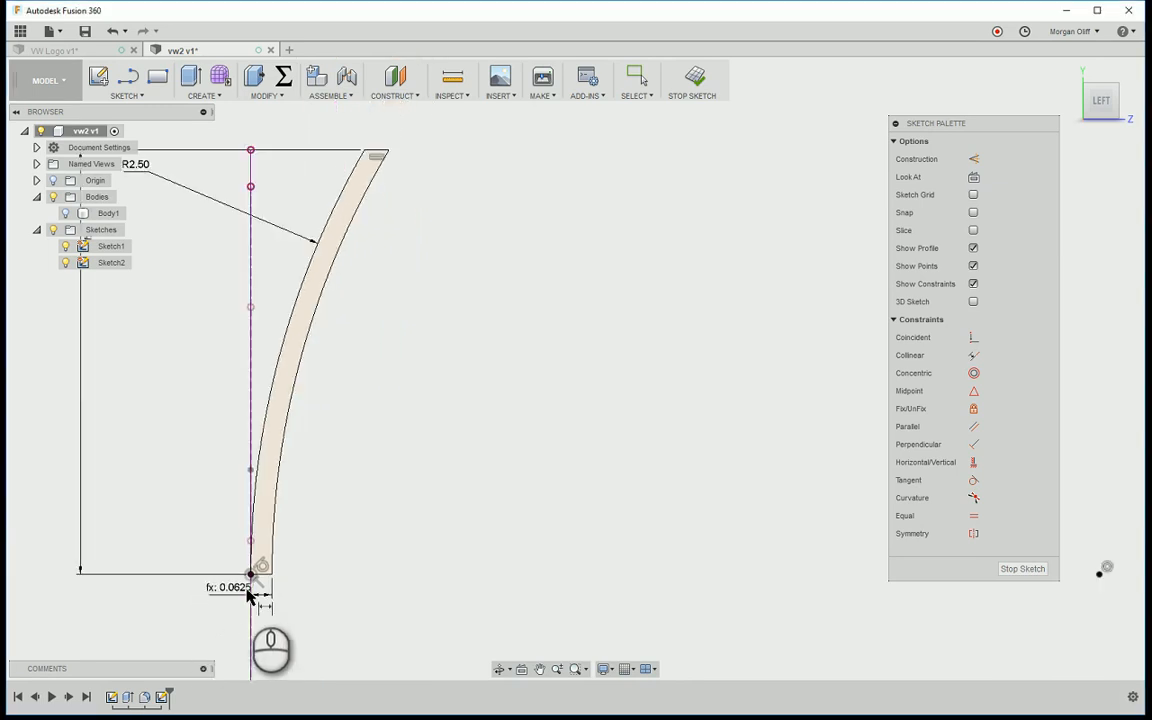
scroll(290, 576, "down", 2)
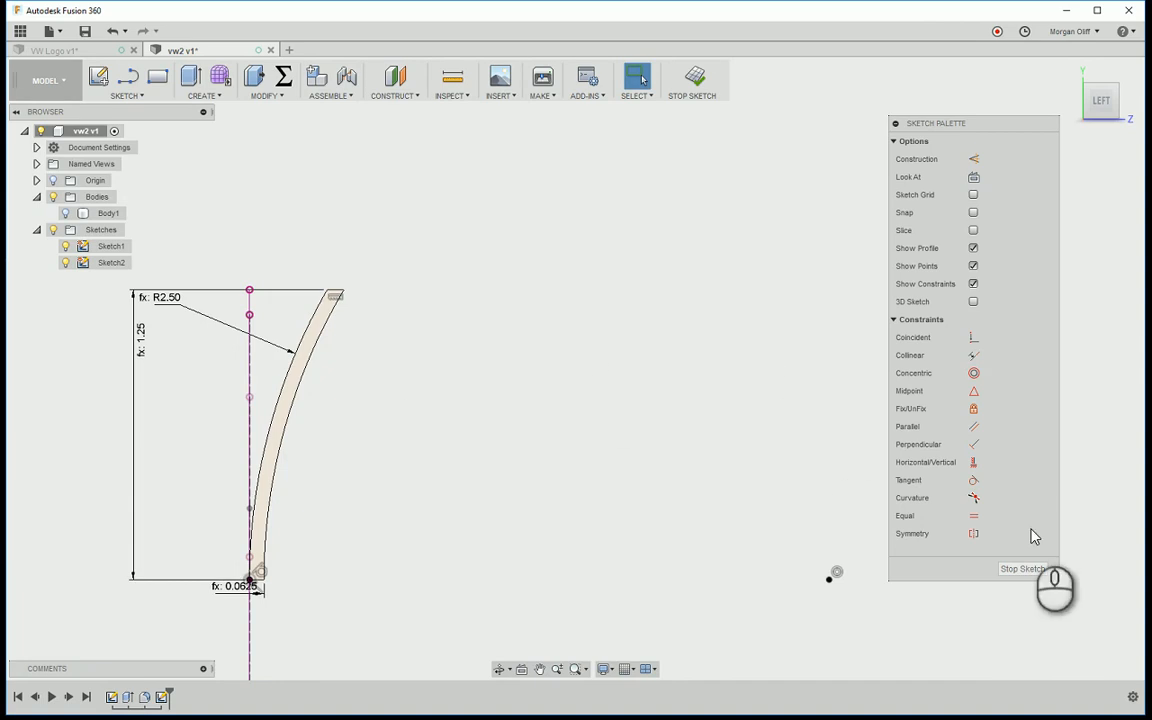
left_click(1047, 568)
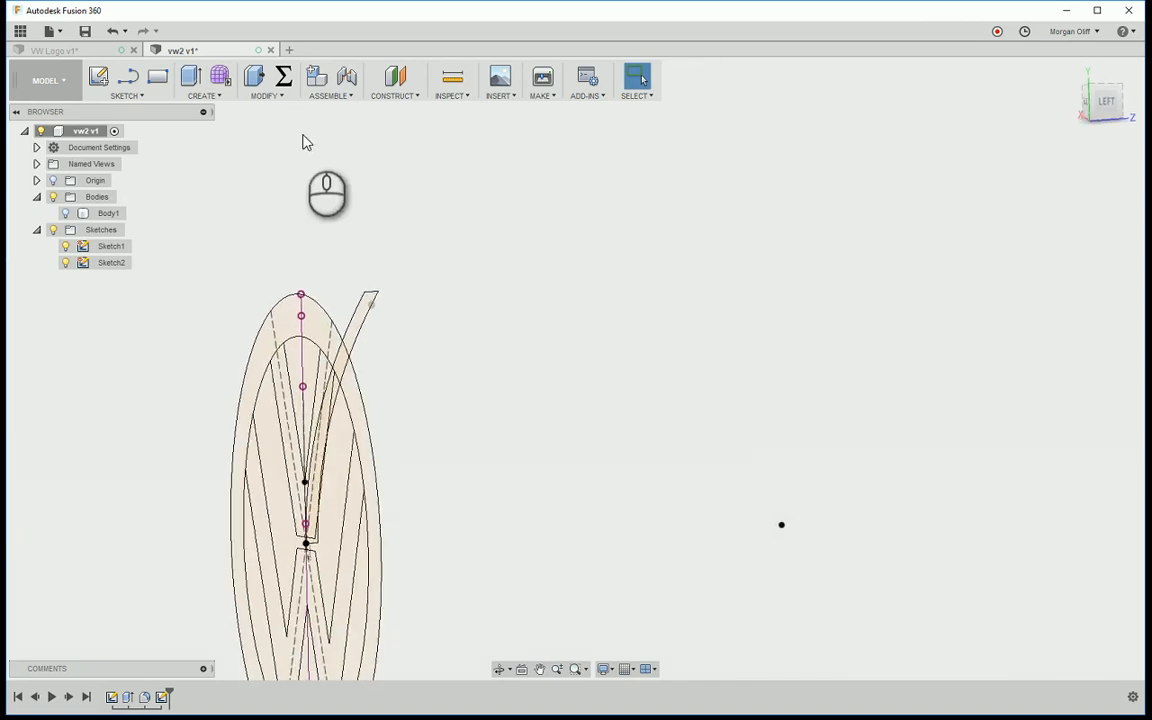
- Revolve the thin curved profile 360 degrees around the Z axis as a new component
left_click(201, 95)
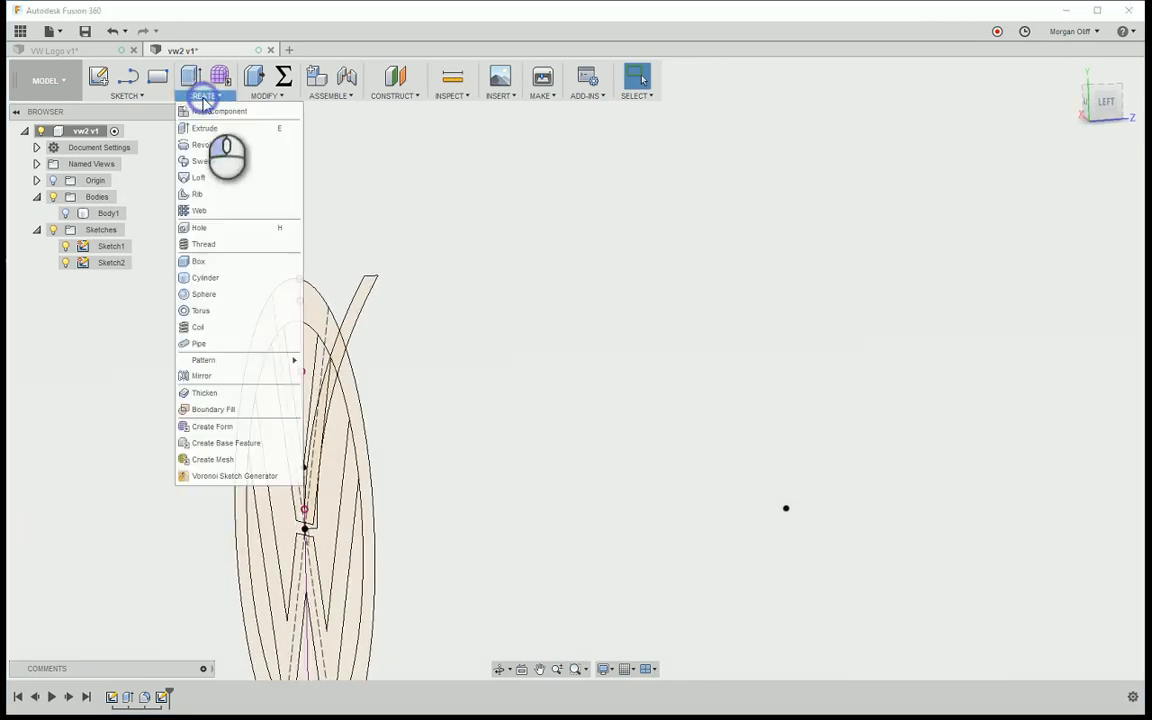
left_click(222, 147)
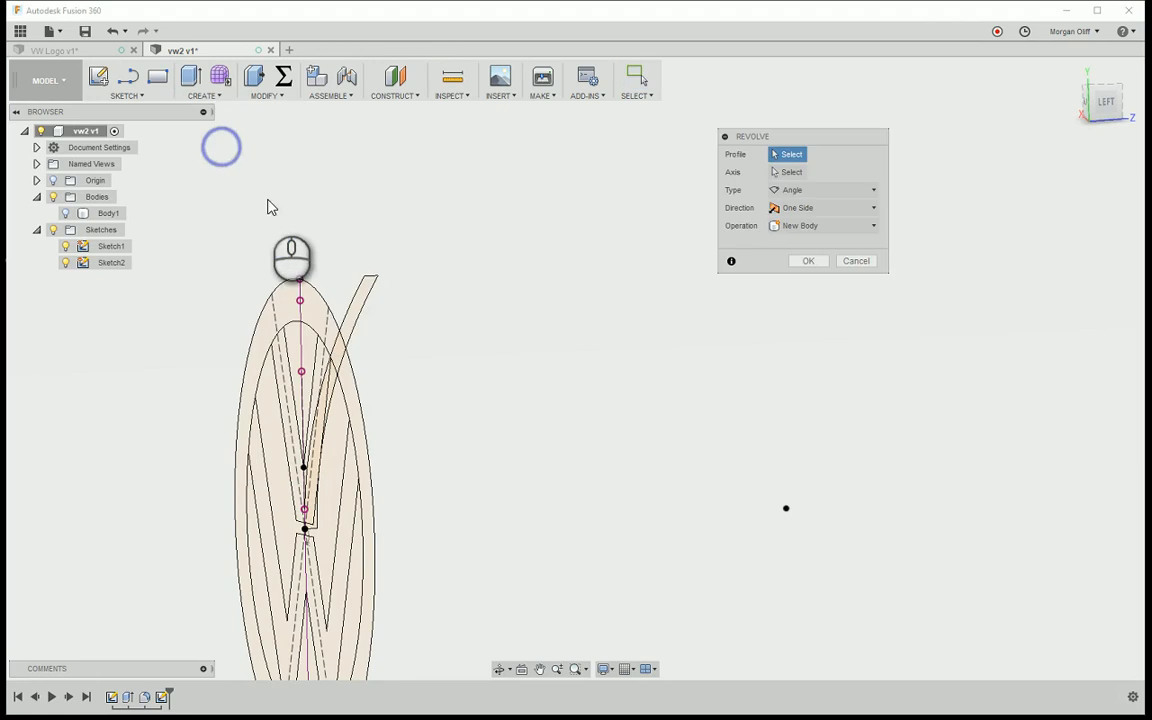
mouse_move(362, 302)
middle_mouse_down("shift")
mouse_move(712, 249)
mouse_move(504, 239)
mouse_move(489, 216)
middle_mouse_up("shift")
left_click(489, 214)
middle_click_drag(632, 217, 614, 404, "shift")
left_click(785, 172)
left_click(506, 466)
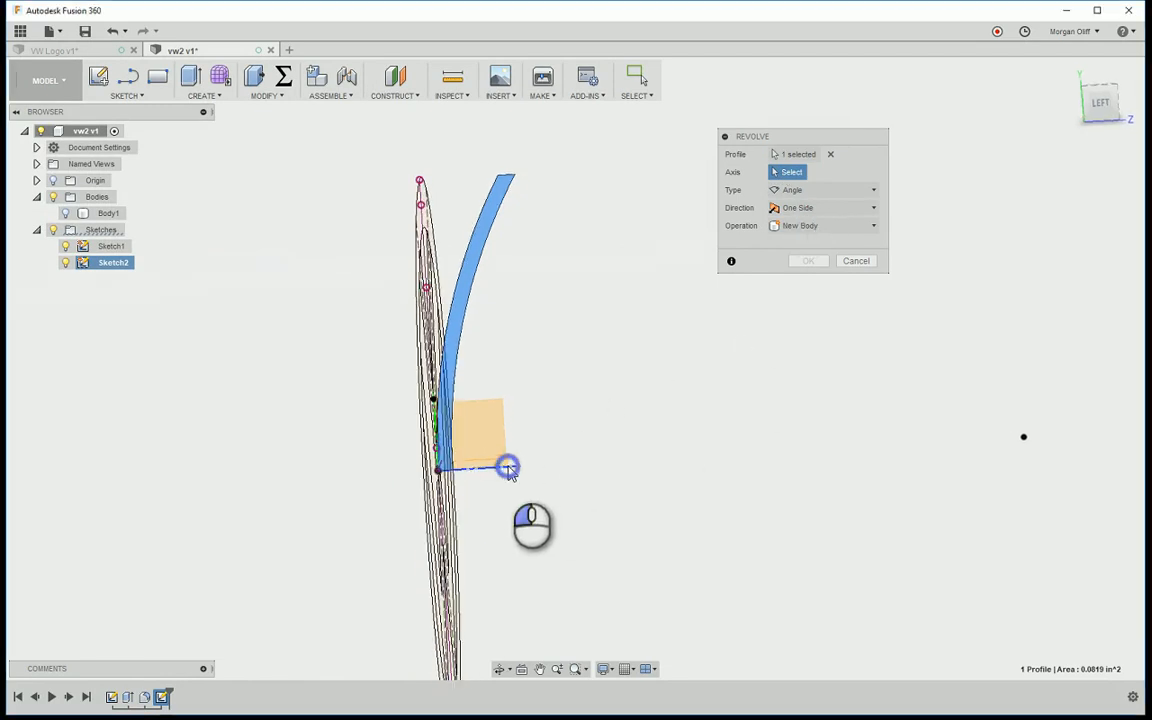
middle_click_drag(790, 302, 824, 248, "shift")
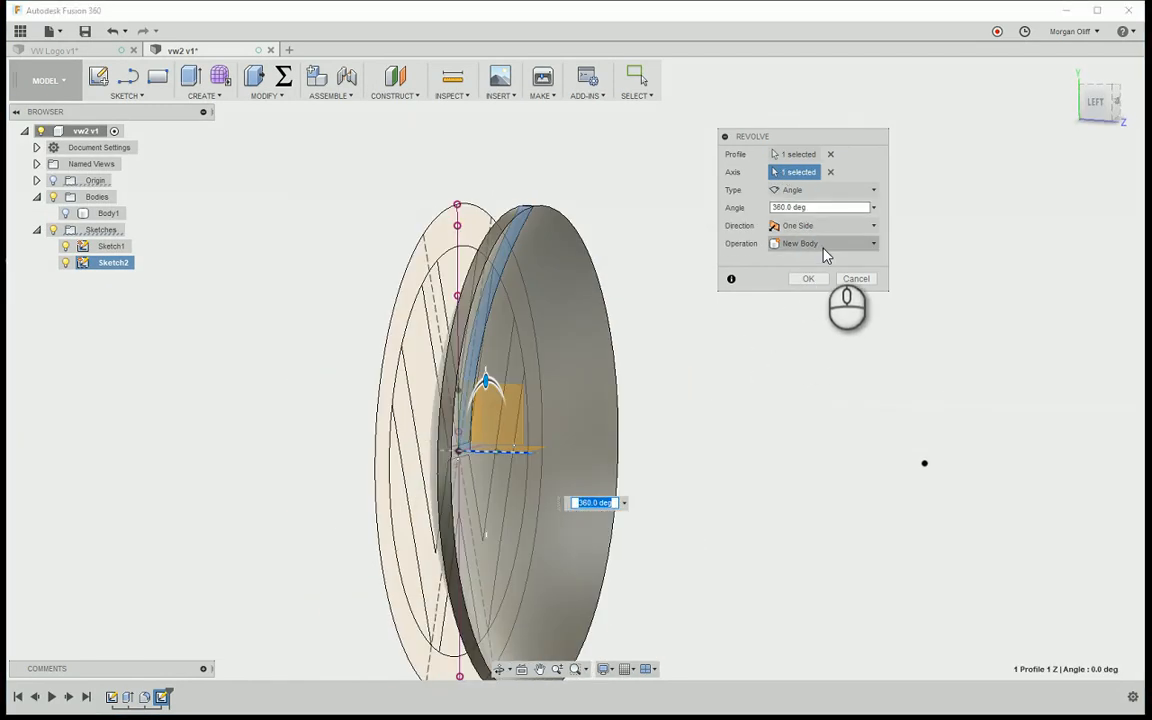
left_click(824, 243)
left_click(818, 330)
middle_click_drag(818, 330, 410, 385, "shift")
left_click(808, 279)
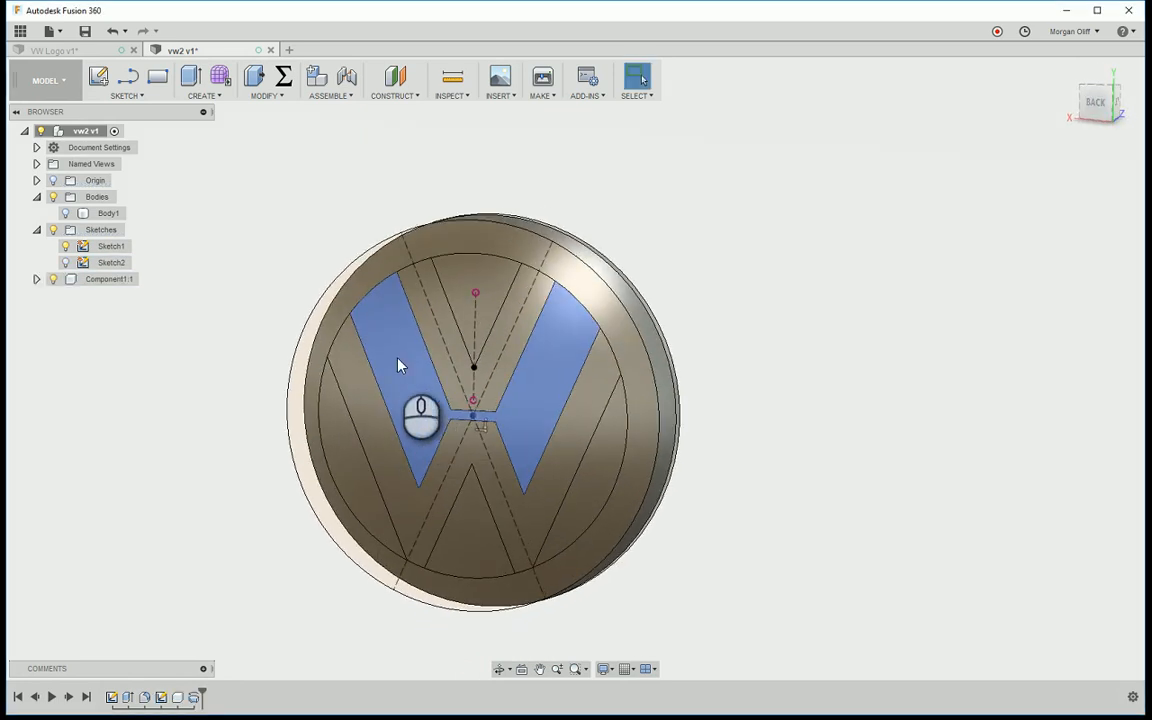
- Extrude the five background regions between the VW letters and the ring as a cut with extent All through the revolved dish
key("q")
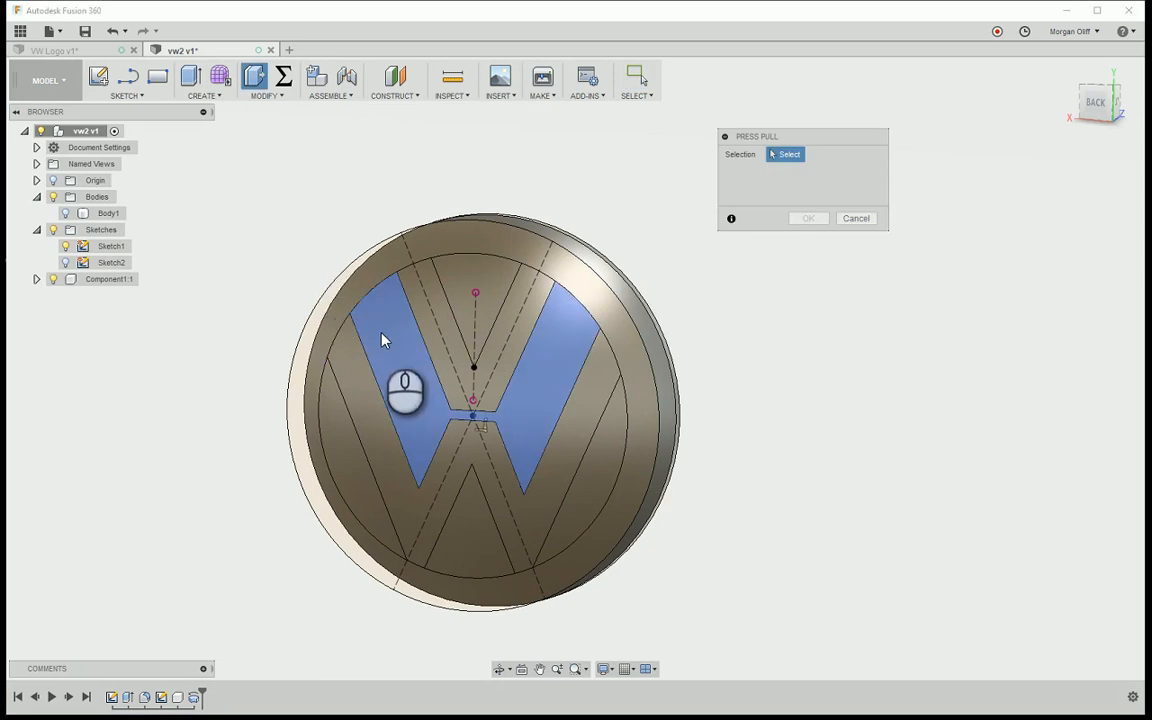
left_click(385, 338)
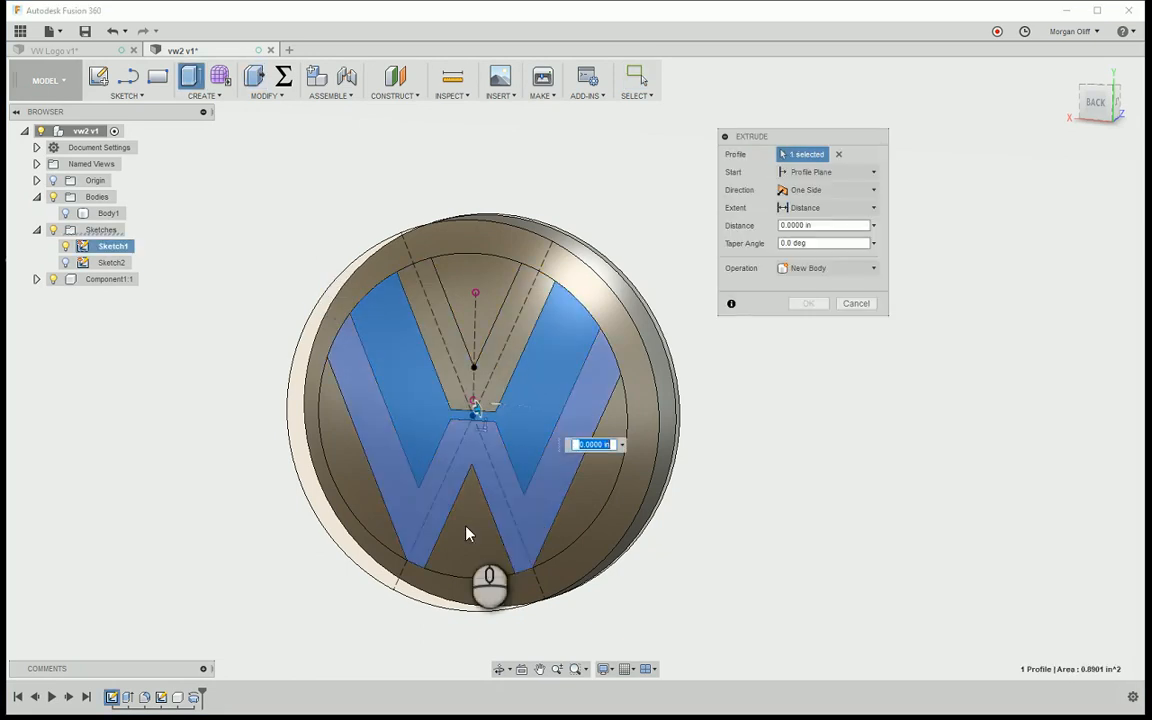
left_click(458, 556)
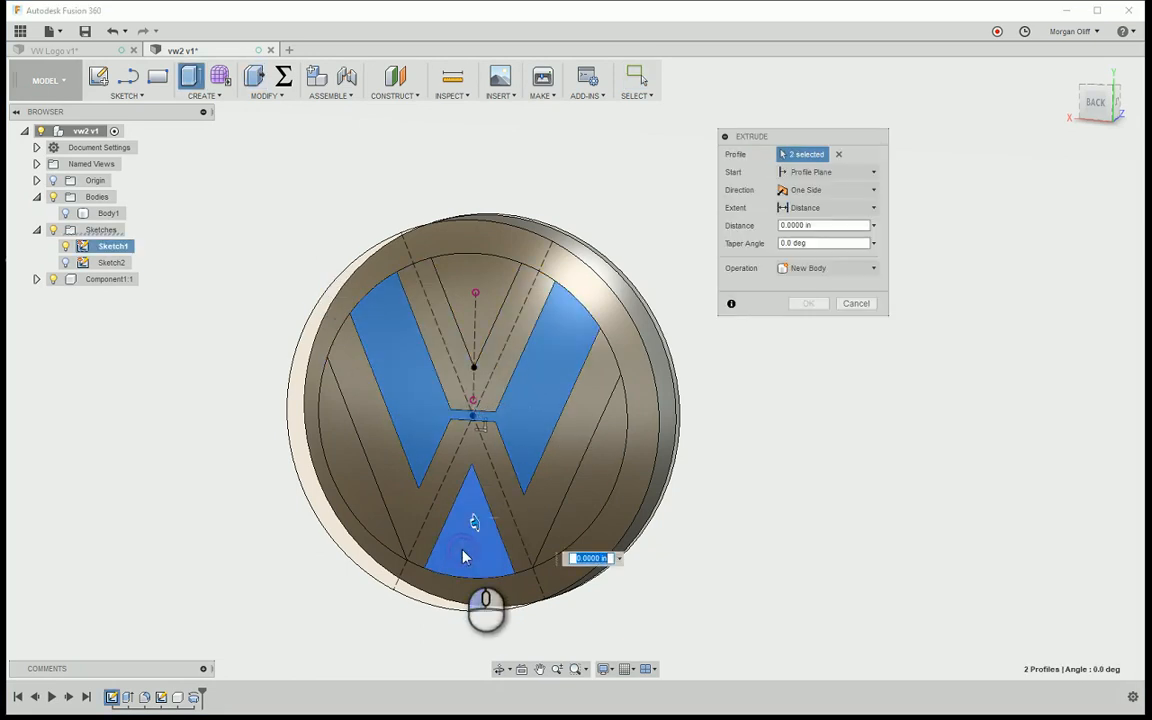
left_click(587, 507)
left_click(295, 447)
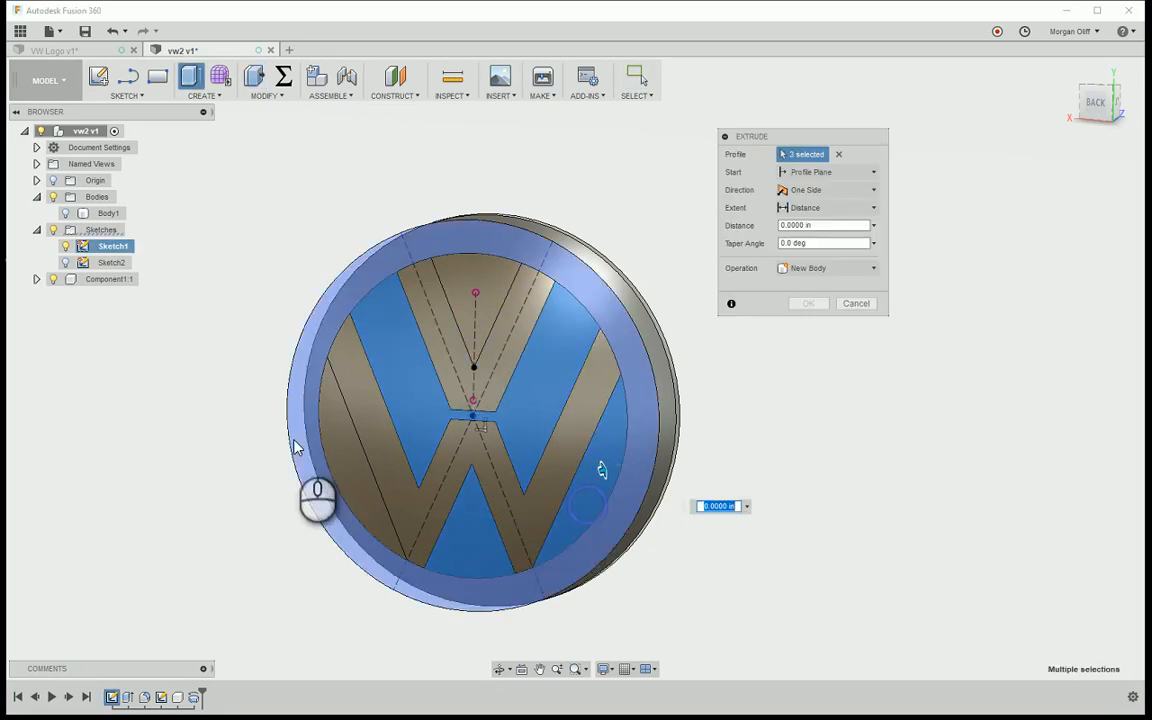
left_click(345, 448)
left_click(478, 292)
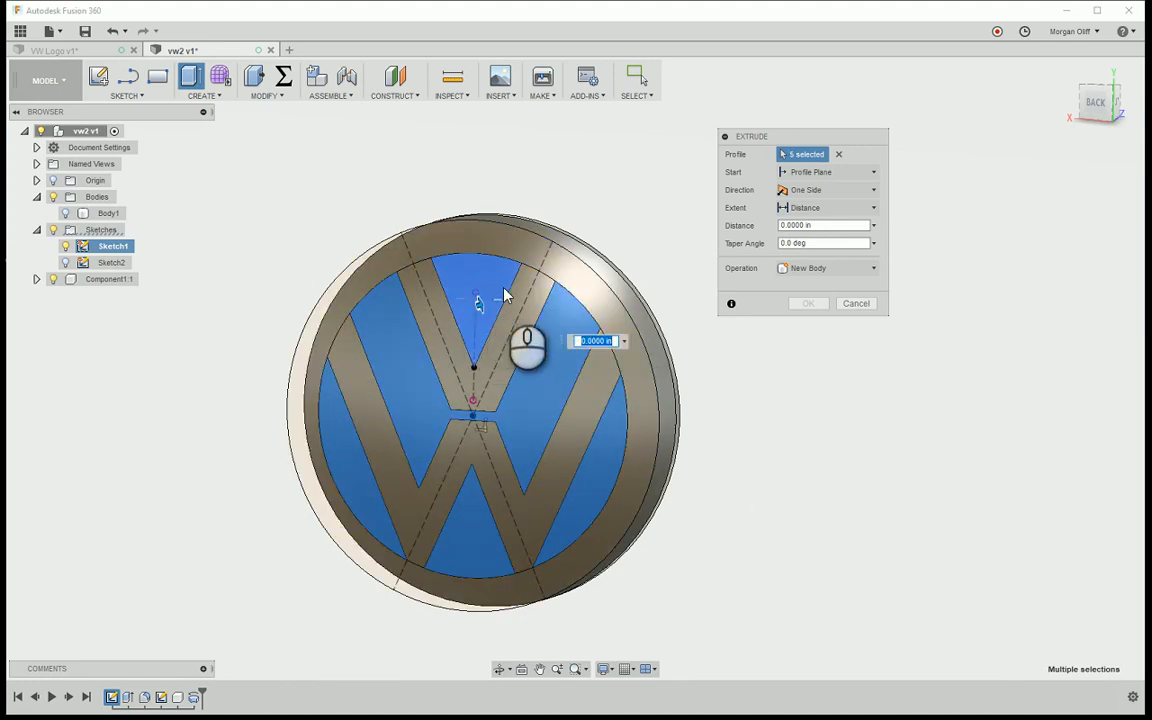
middle_click_drag(483, 300, 800, 205, "shift")
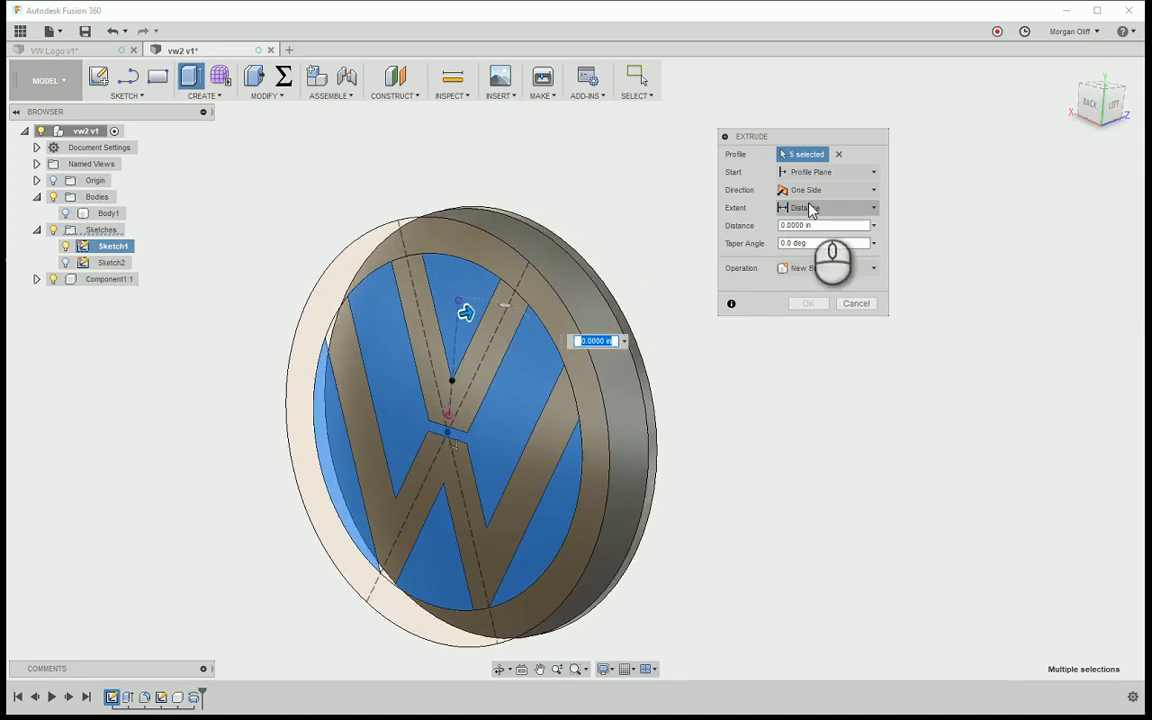
left_click(818, 269)
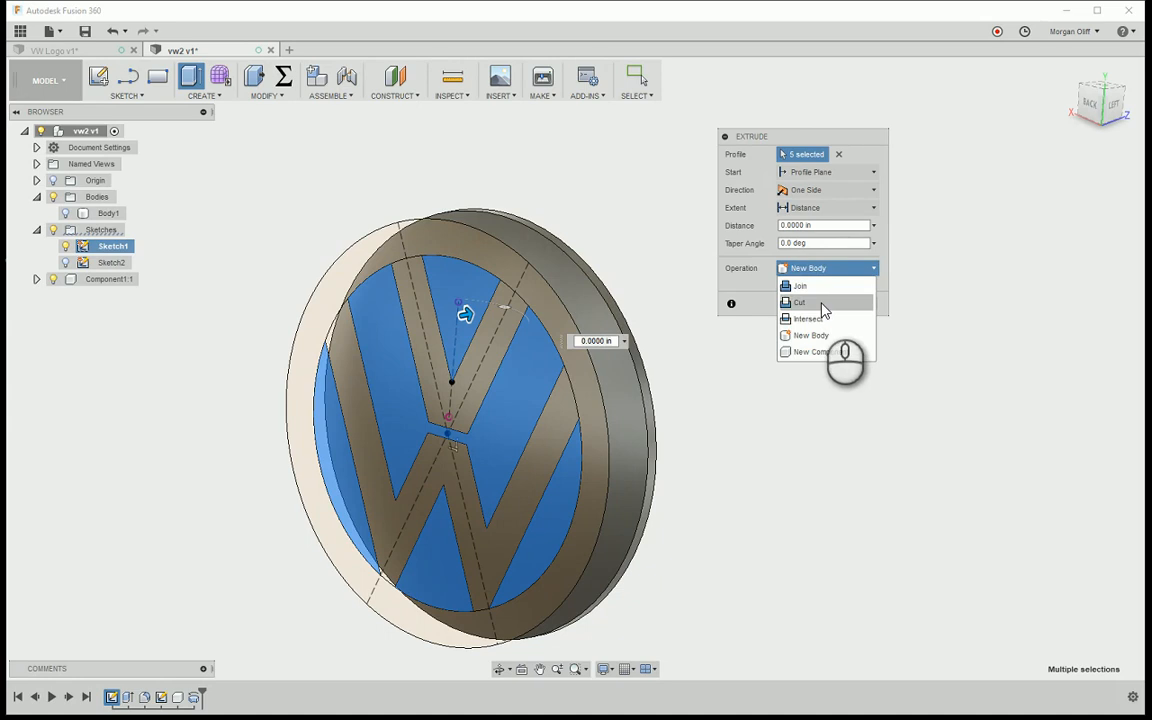
left_click(800, 302)
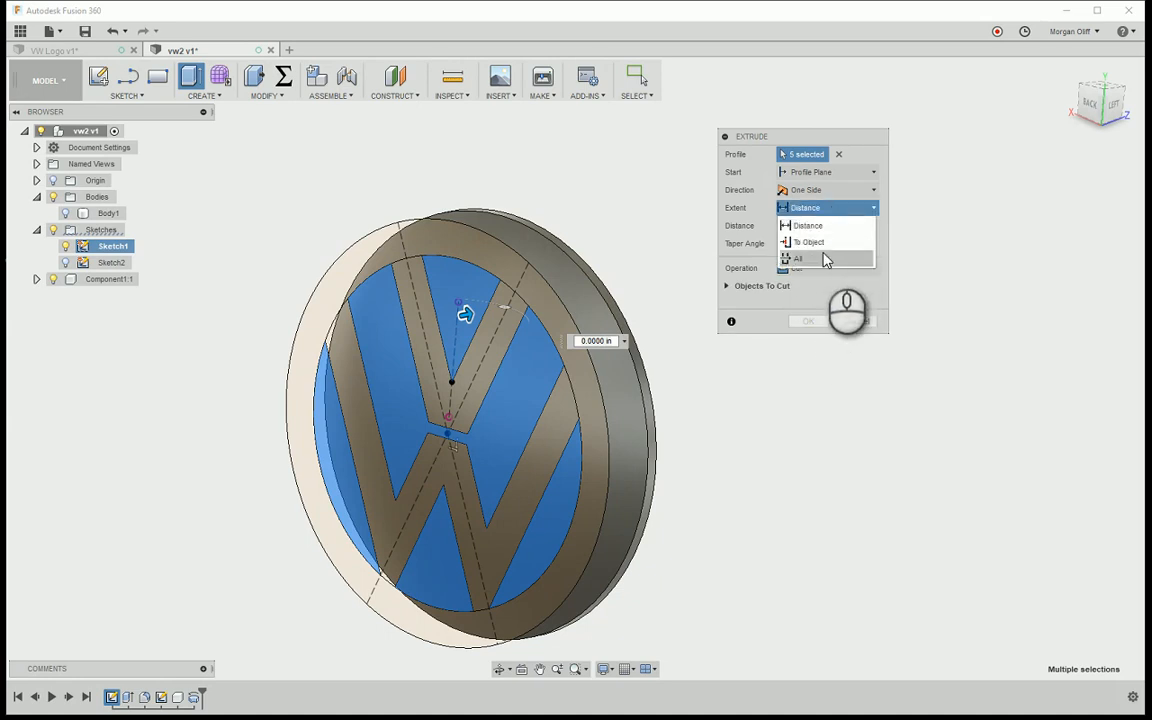
left_click(824, 259)
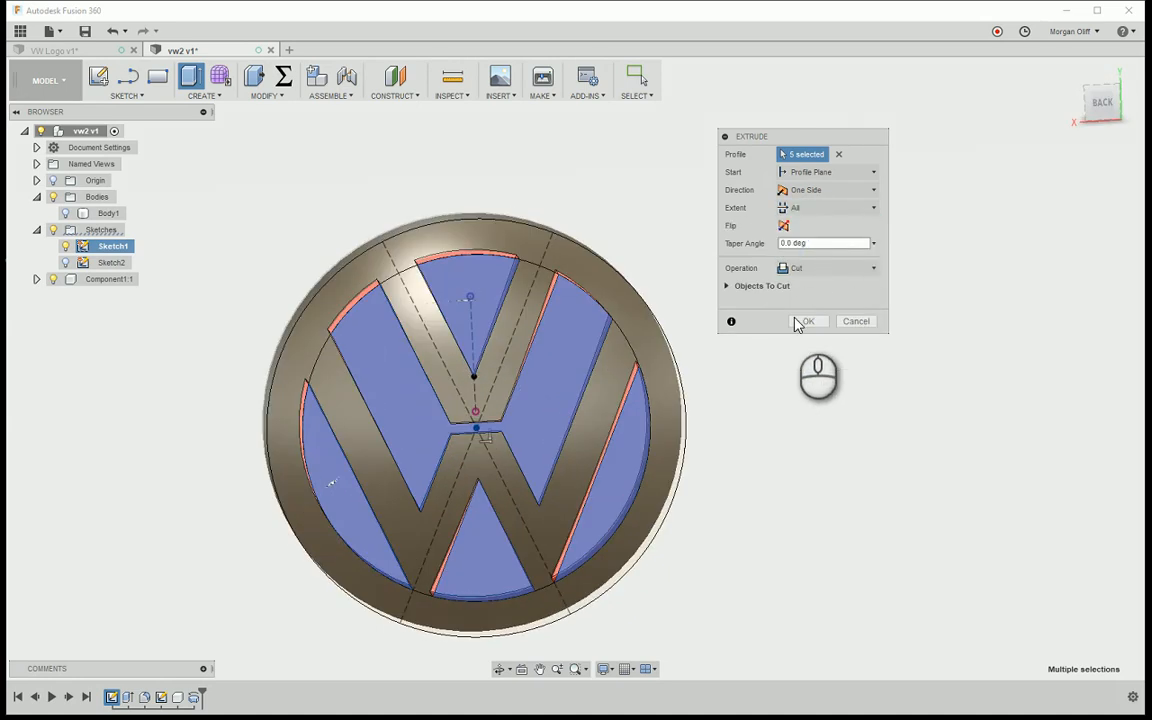
left_click(806, 321)
- Hide the logo sketch so only the curved logo component is displayed
middle_click_drag(700, 268, 165, 337, "shift")
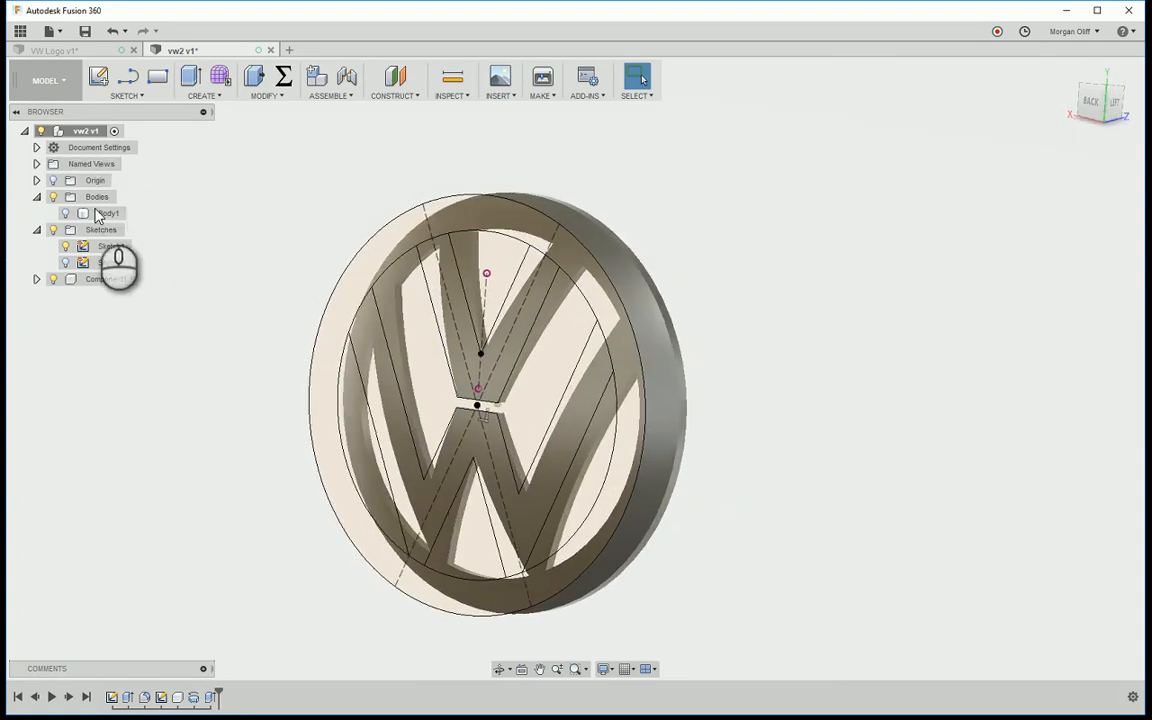
left_click(65, 248)
mouse_move(440, 180)
middle_mouse_down("shift")
mouse_move(674, 152)
mouse_move(642, 183)
mouse_move(180, 352)
mouse_move(228, 483)
middle_mouse_up("shift")
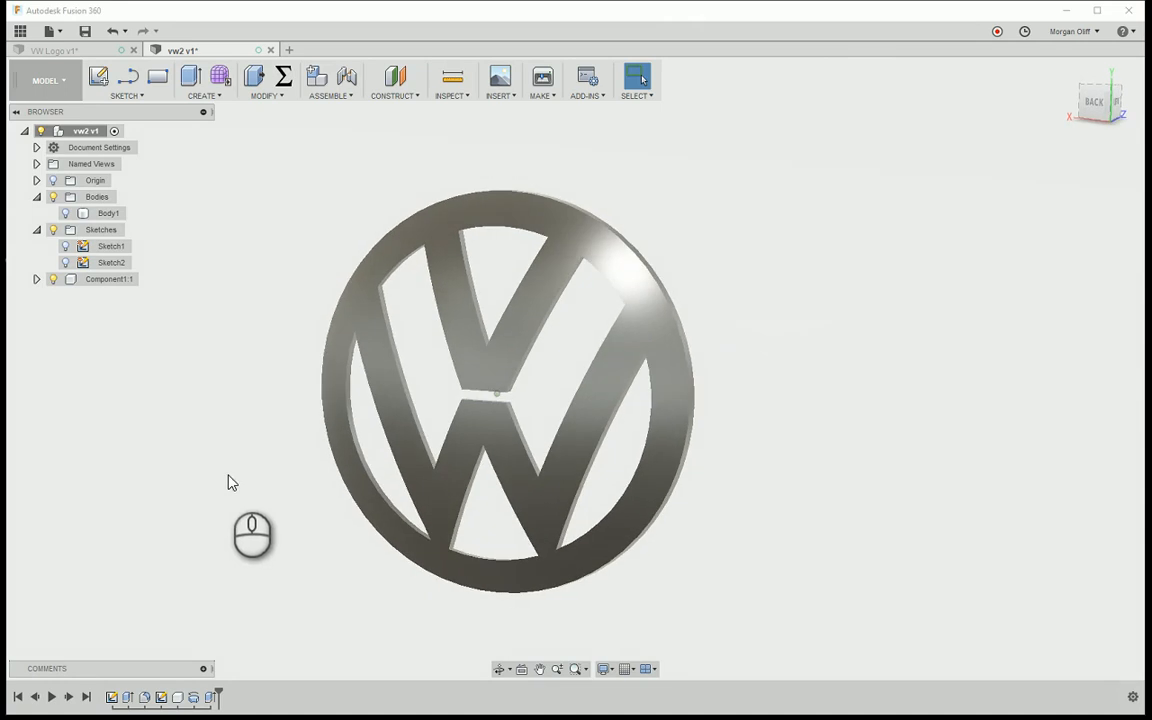
- Edit the curved profile sketch to set the inner arc's radius to d1*2, and finish the sketch
double_click(158, 698)
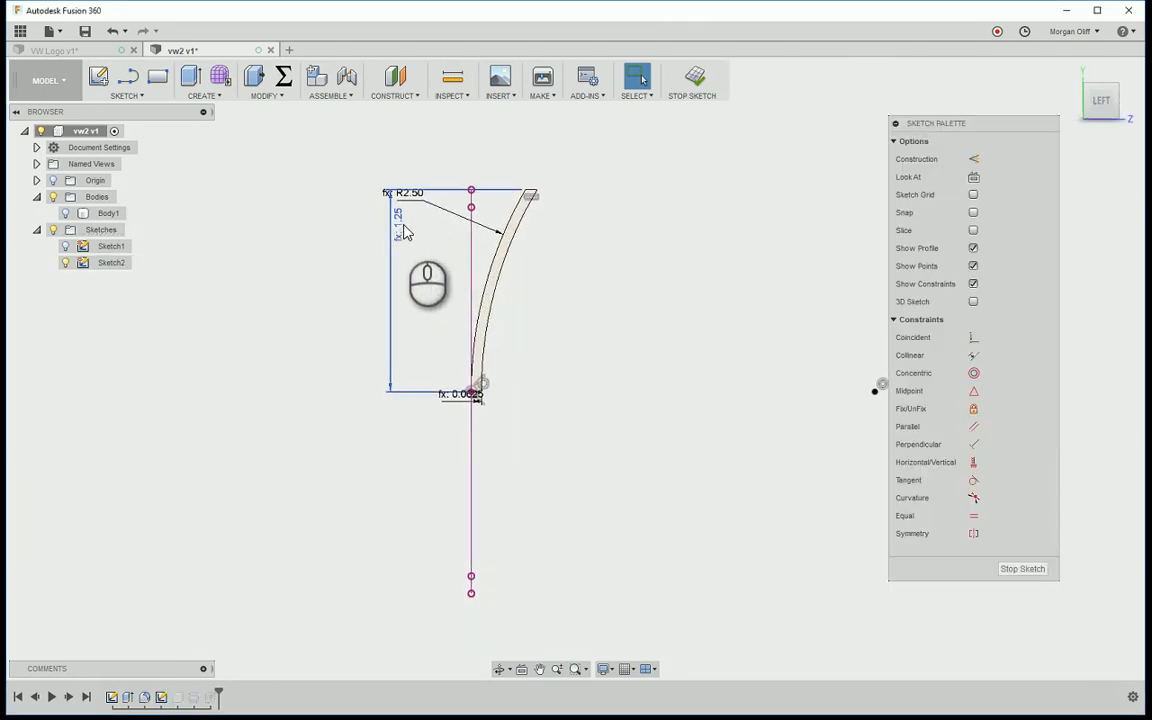
double_click(415, 193)
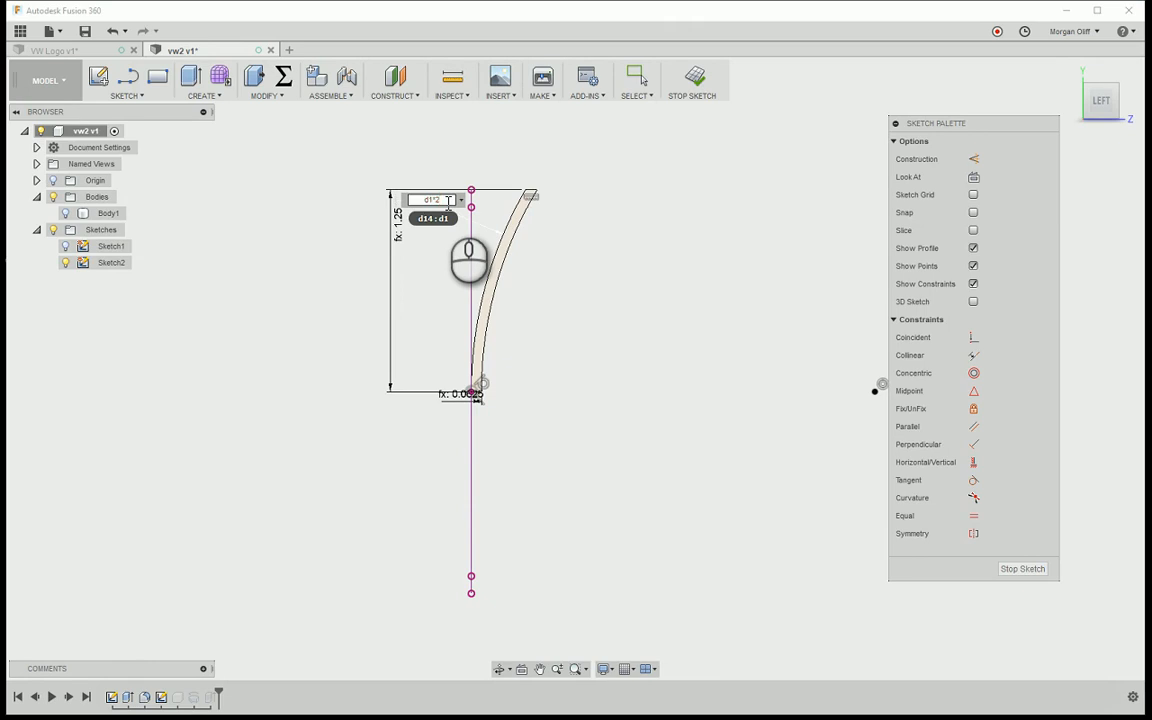
key("Return")
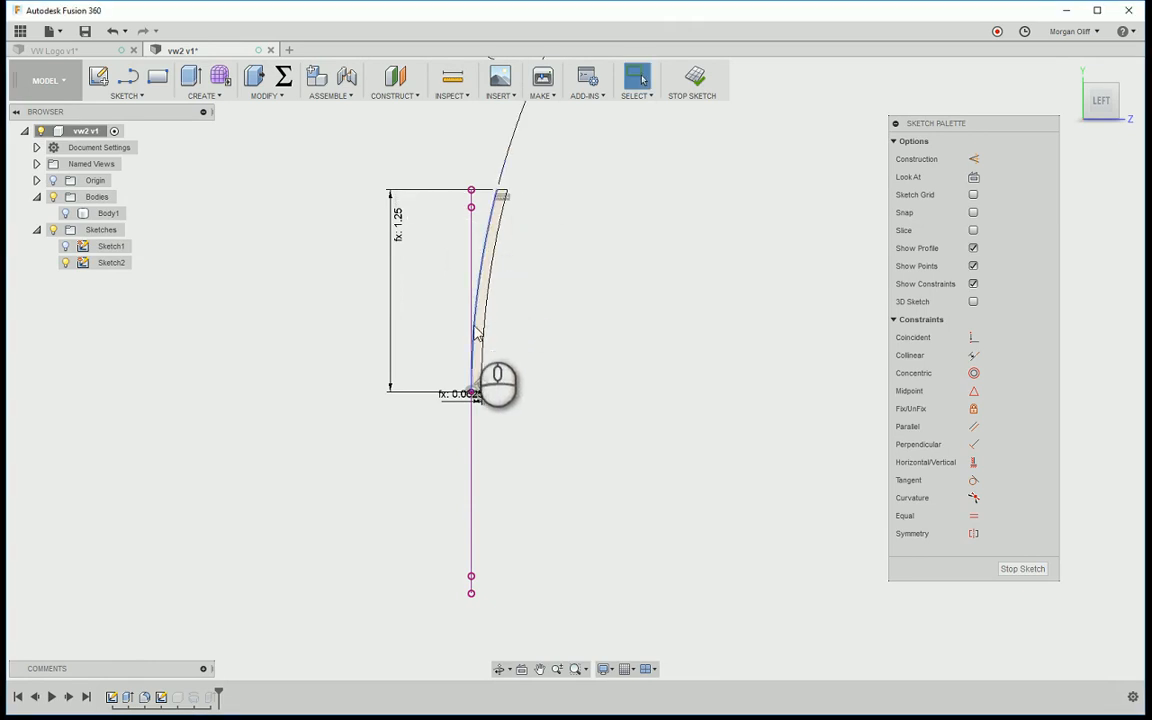
left_click(700, 74)
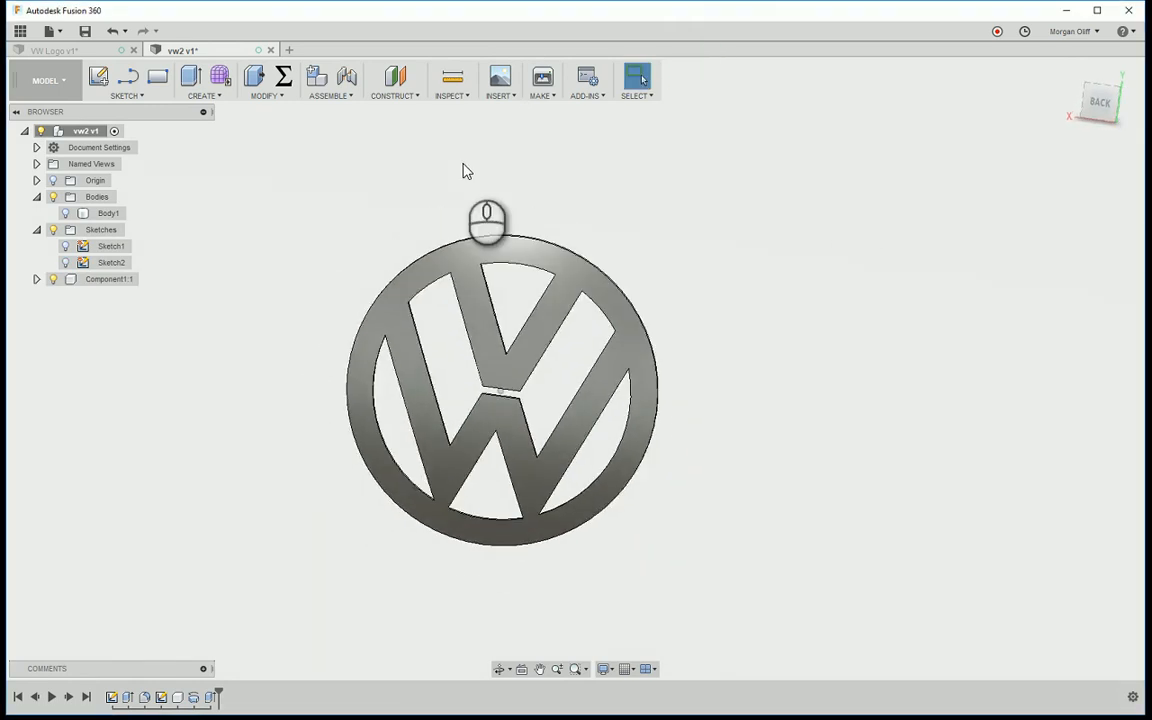
- Offset all faces of the curved logo body by 0.015 in
left_click(341, 150)
left_click_drag(341, 155, 676, 607)
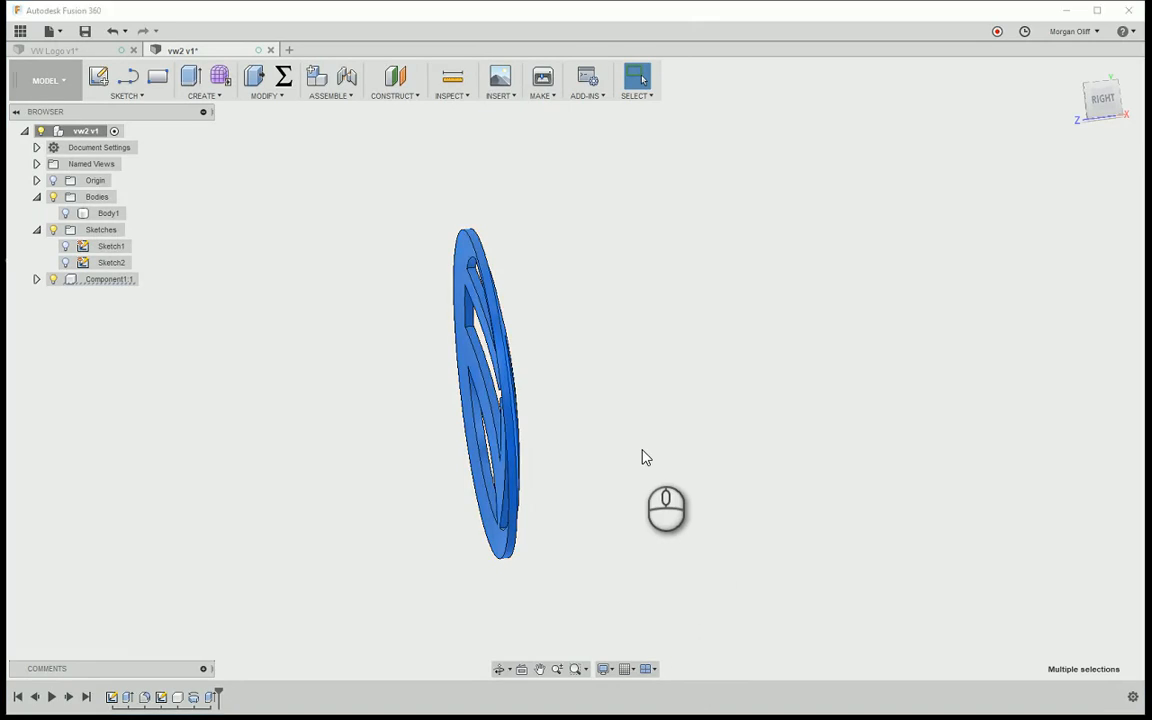
key("q")
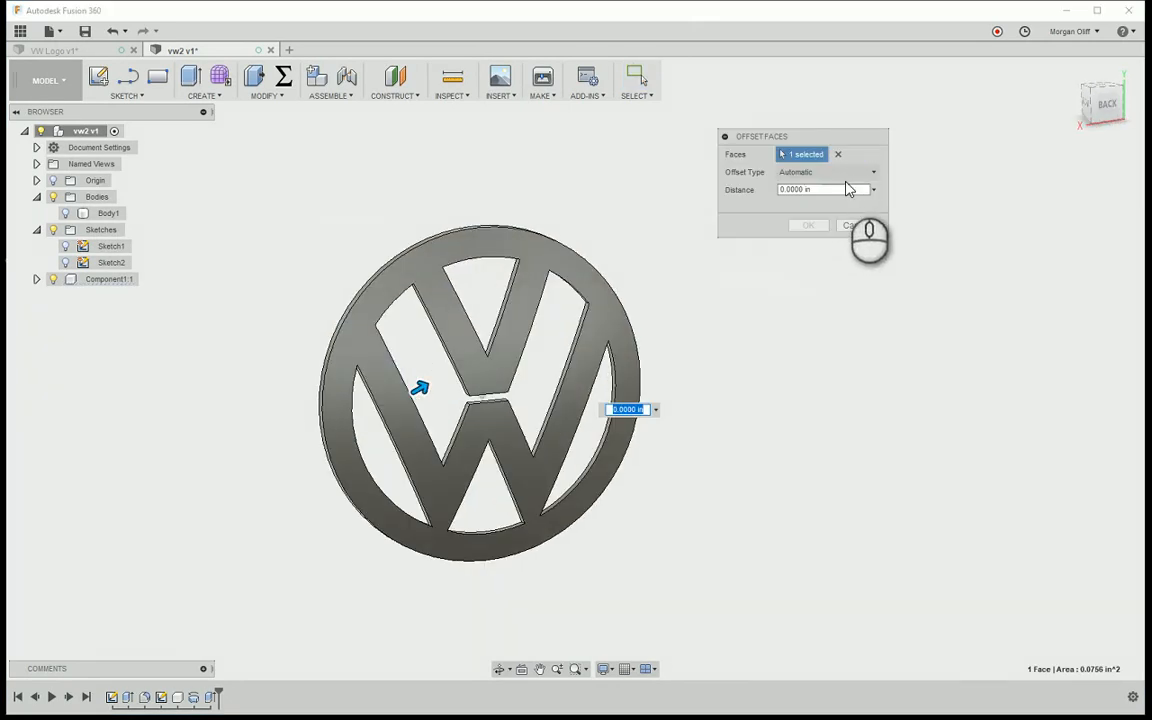
left_click(843, 189)
type("0")
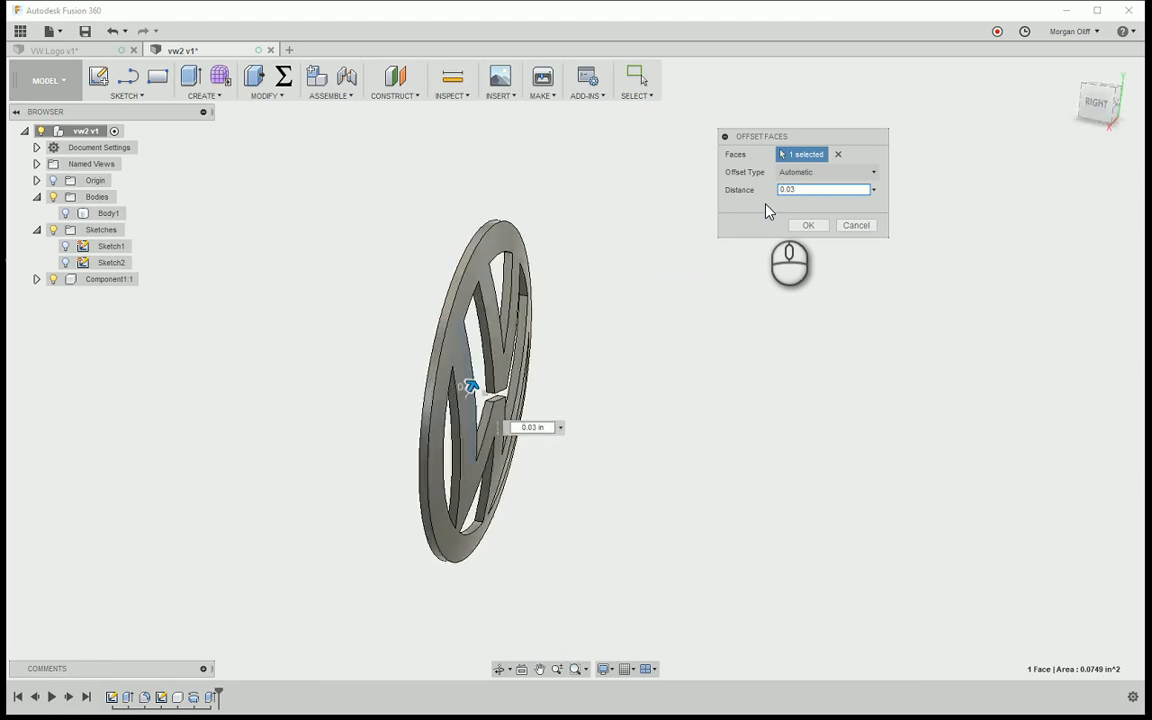
type("15")
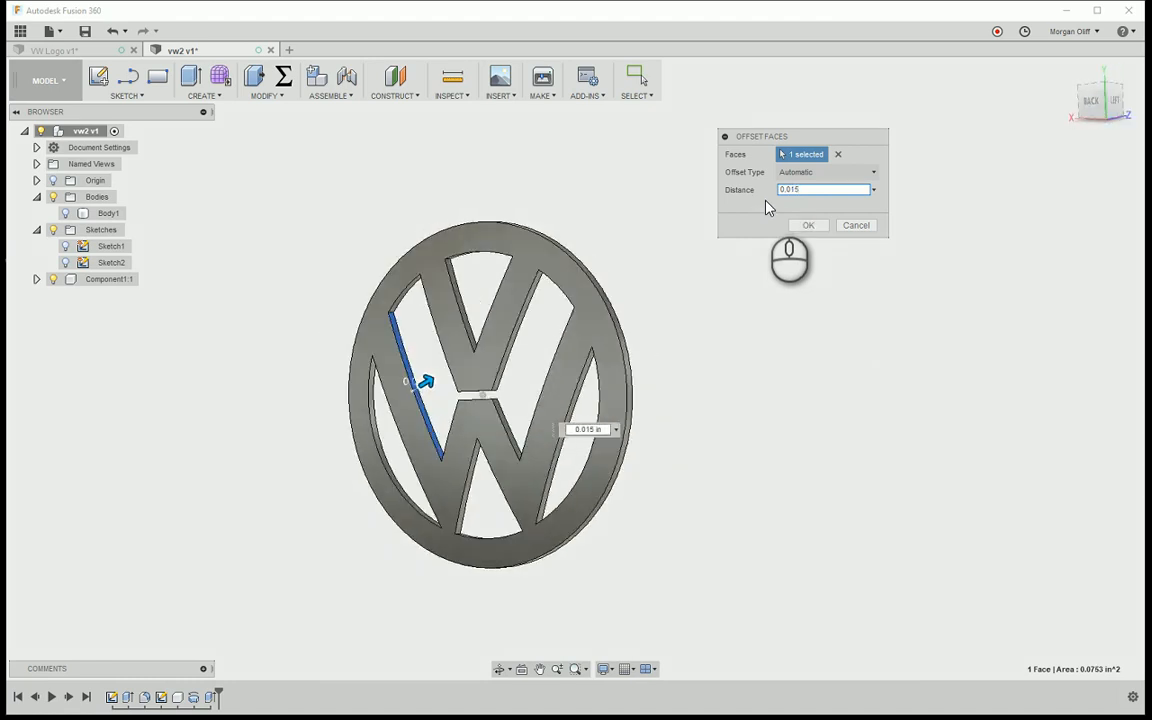
left_click(836, 157)
left_click_drag(373, 150, 670, 633)
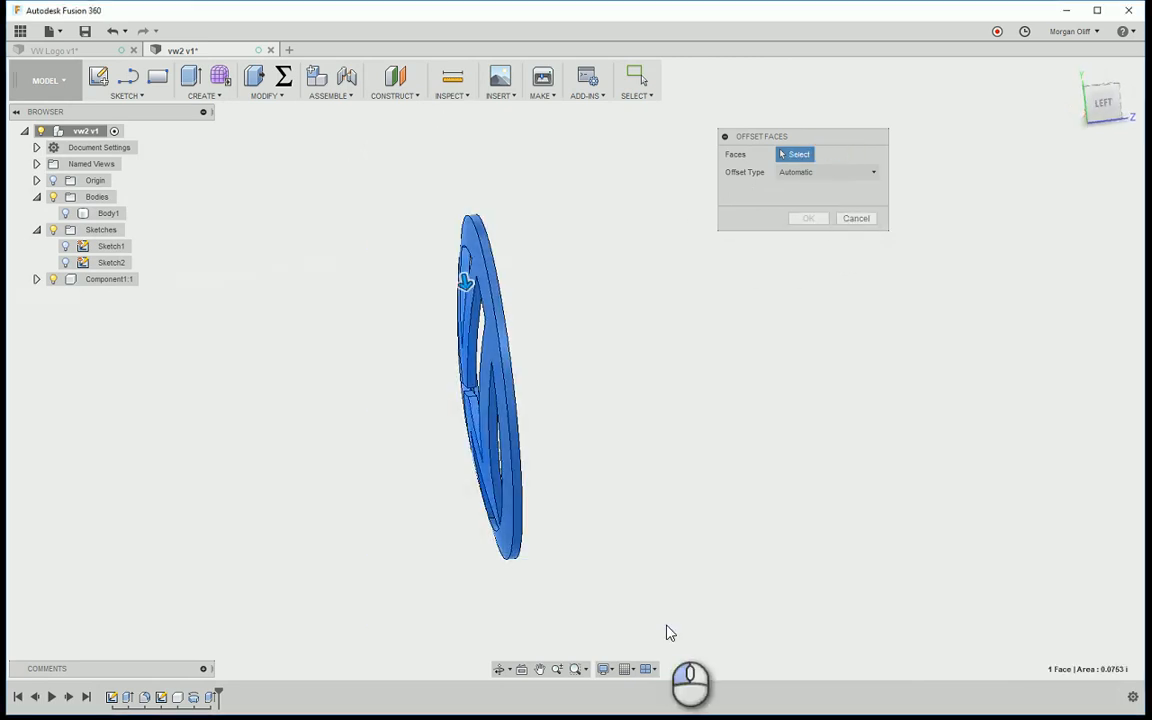
left_click_drag(819, 190, 747, 195)
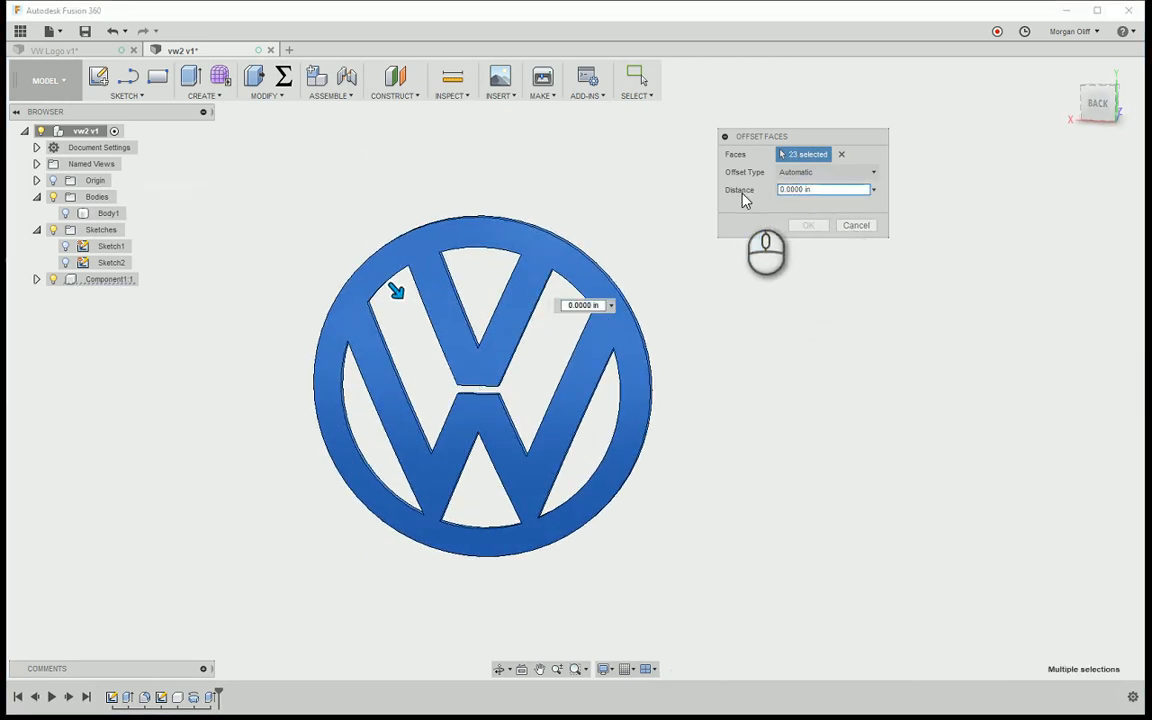
type("0.015")
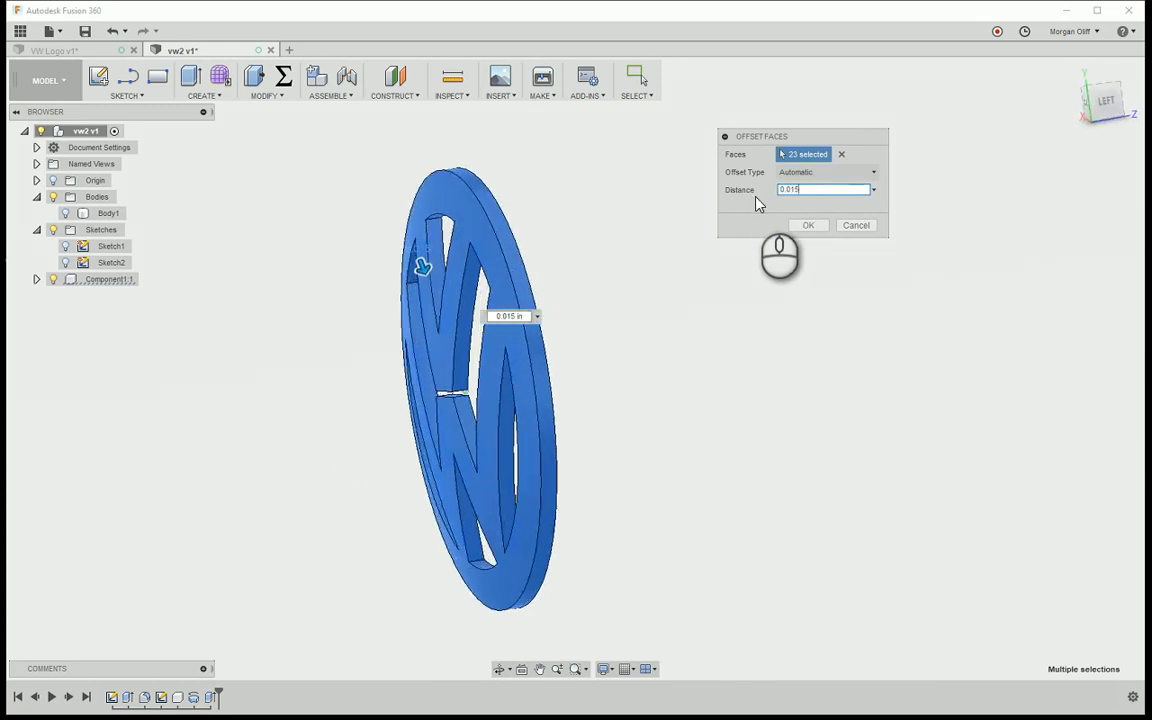
left_click(800, 226)
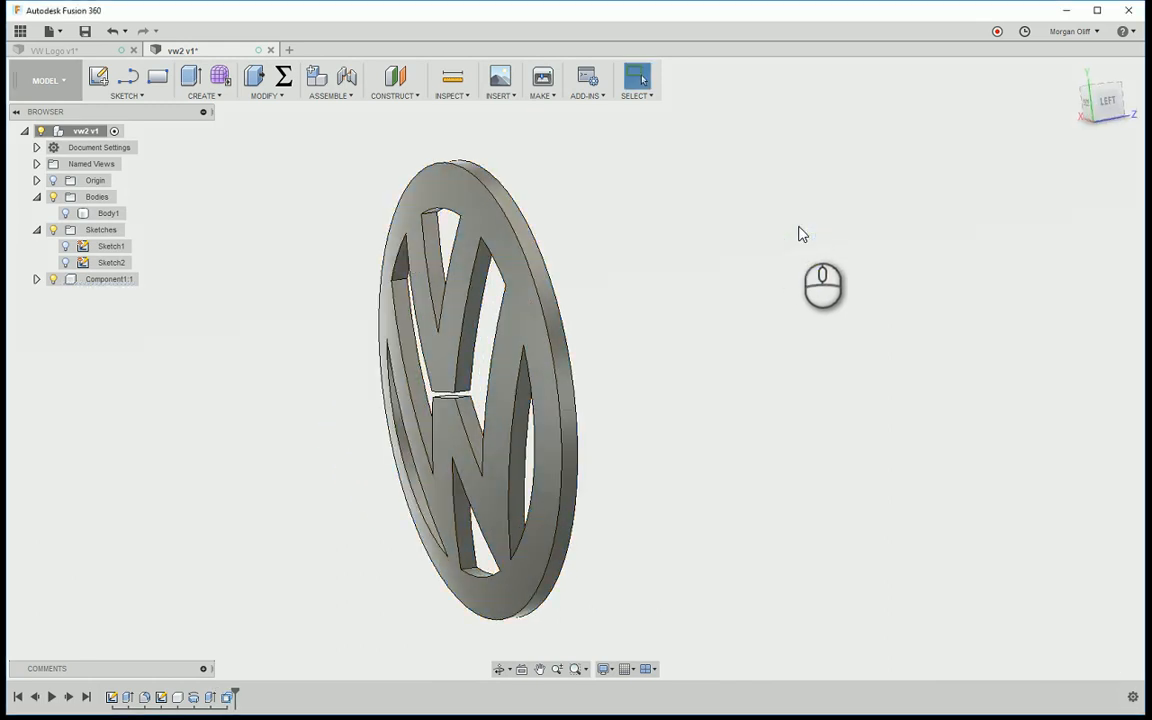
- Remove the face offset feature from the curved logo's history
middle_click_drag(783, 227, 427, 333, "shift")
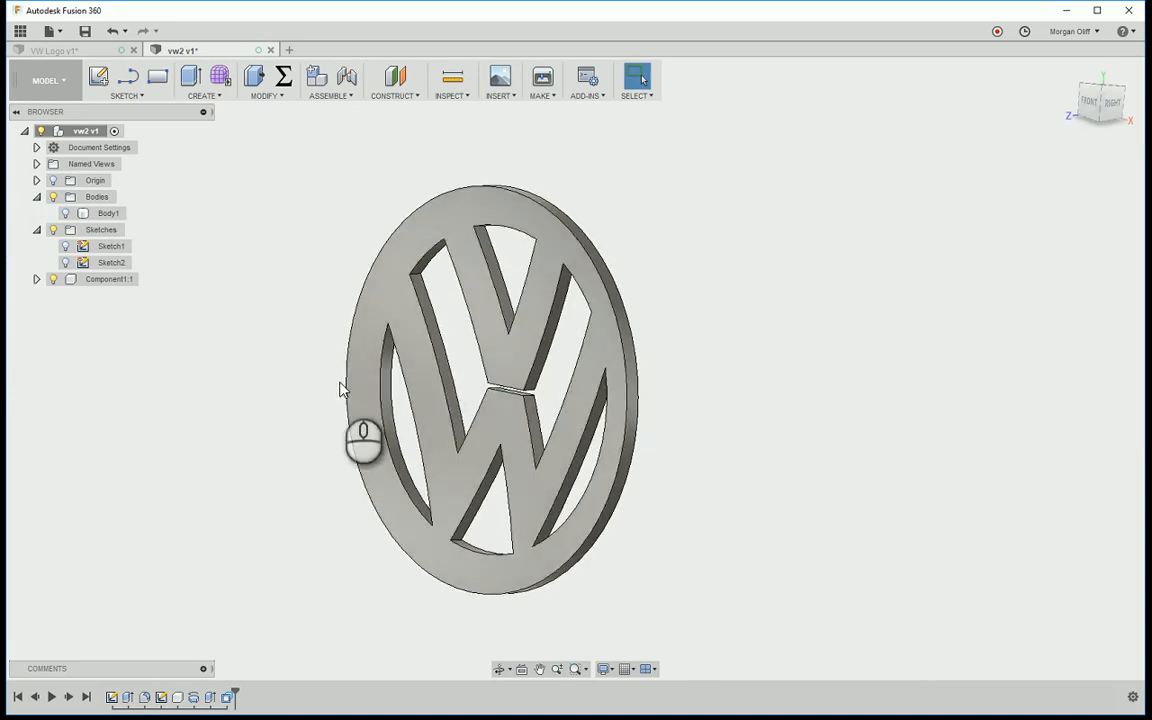
left_click(227, 699)
right_click(227, 699)
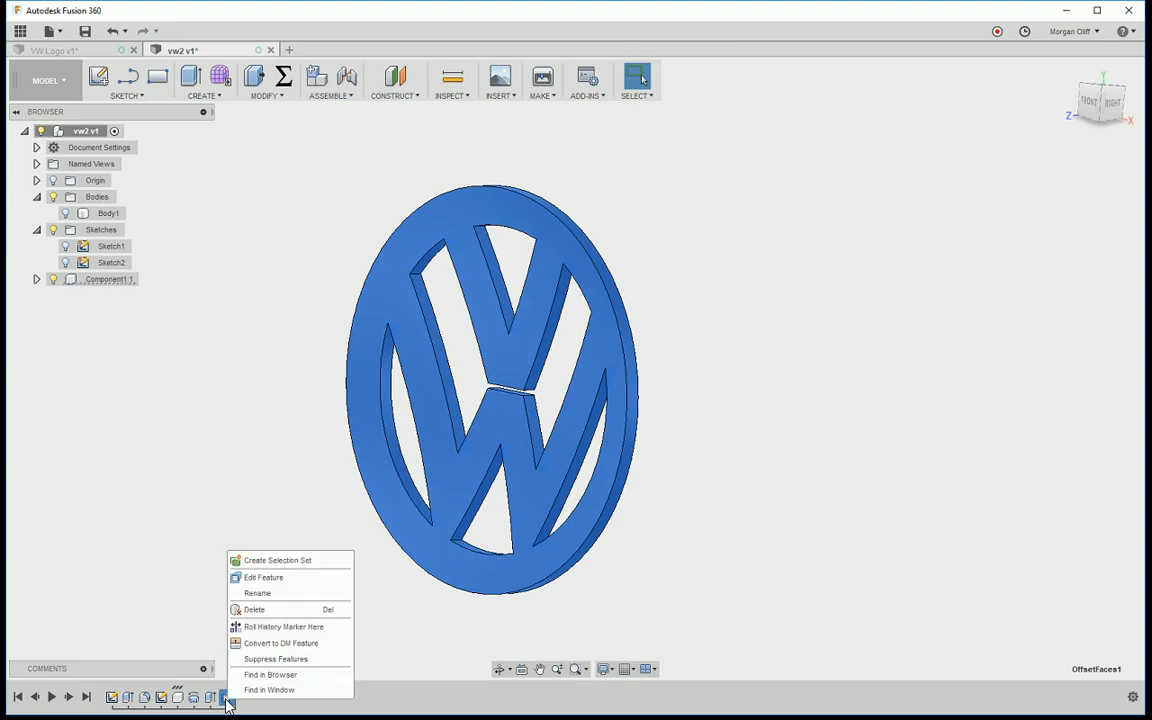
left_click(201, 556)
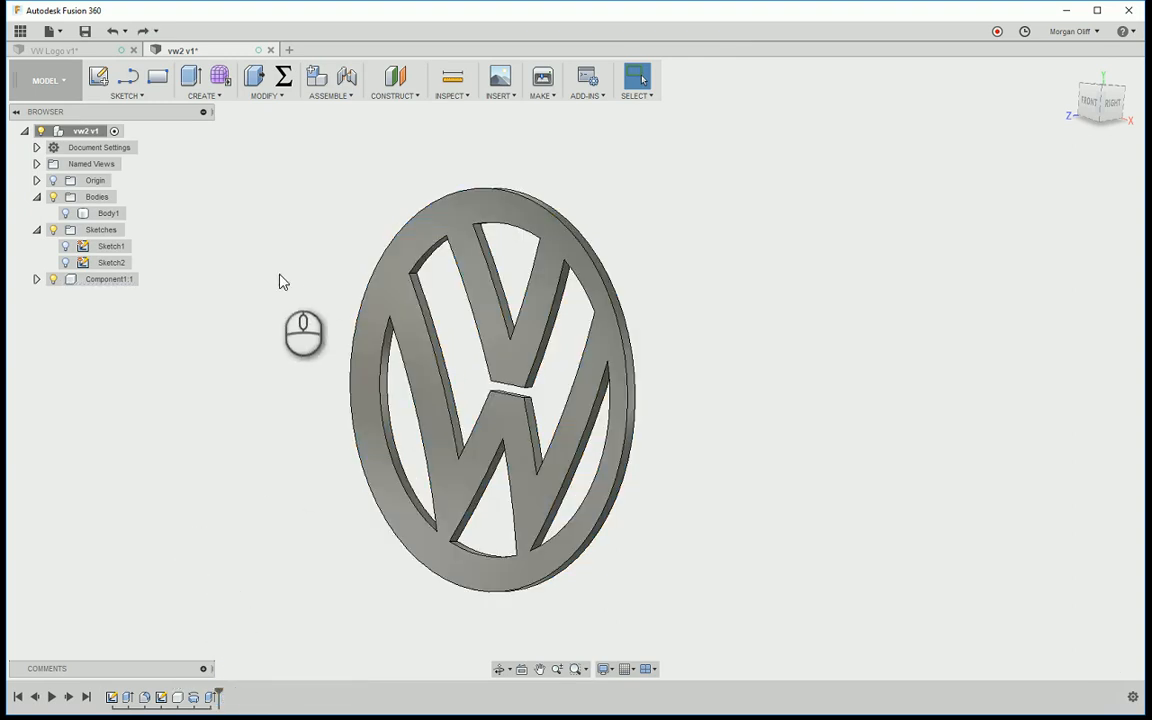
- Fillet the edges of the whole curved logo body with a constant radius of 0.015 in
middle_click_drag(215, 102, 240, 102, "shift")
left_click(268, 96)
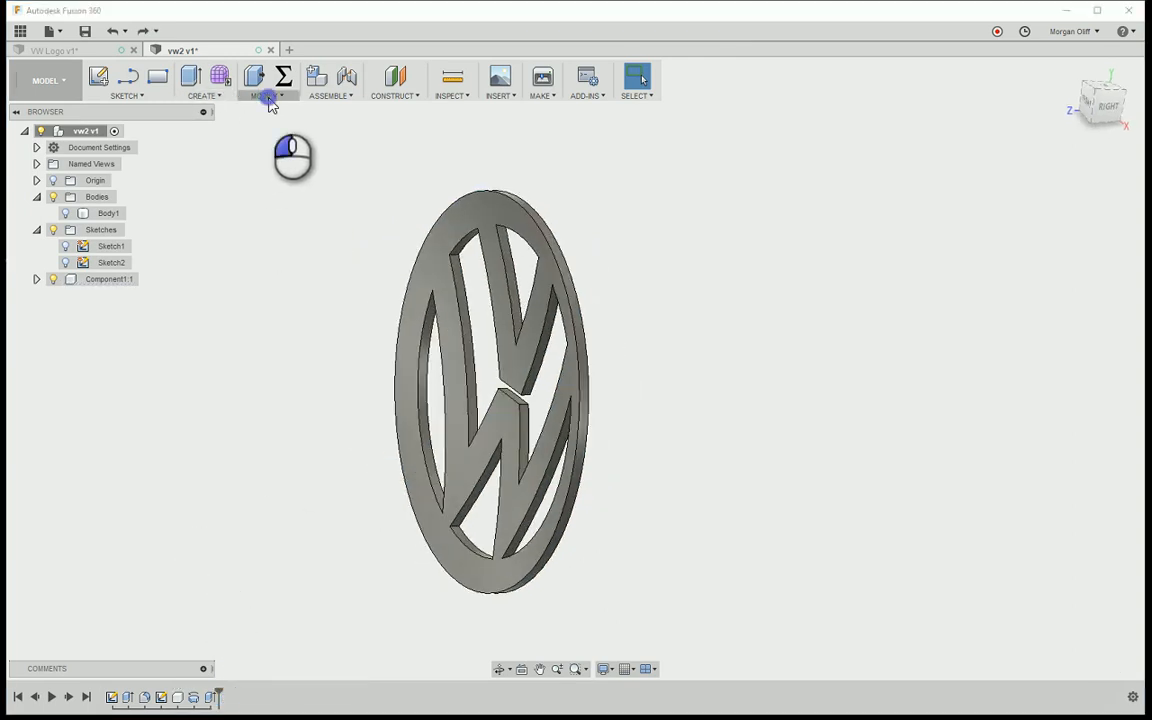
left_click(265, 128)
middle_click_drag(332, 185, 465, 311, "shift")
left_click_drag(432, 183, 514, 353)
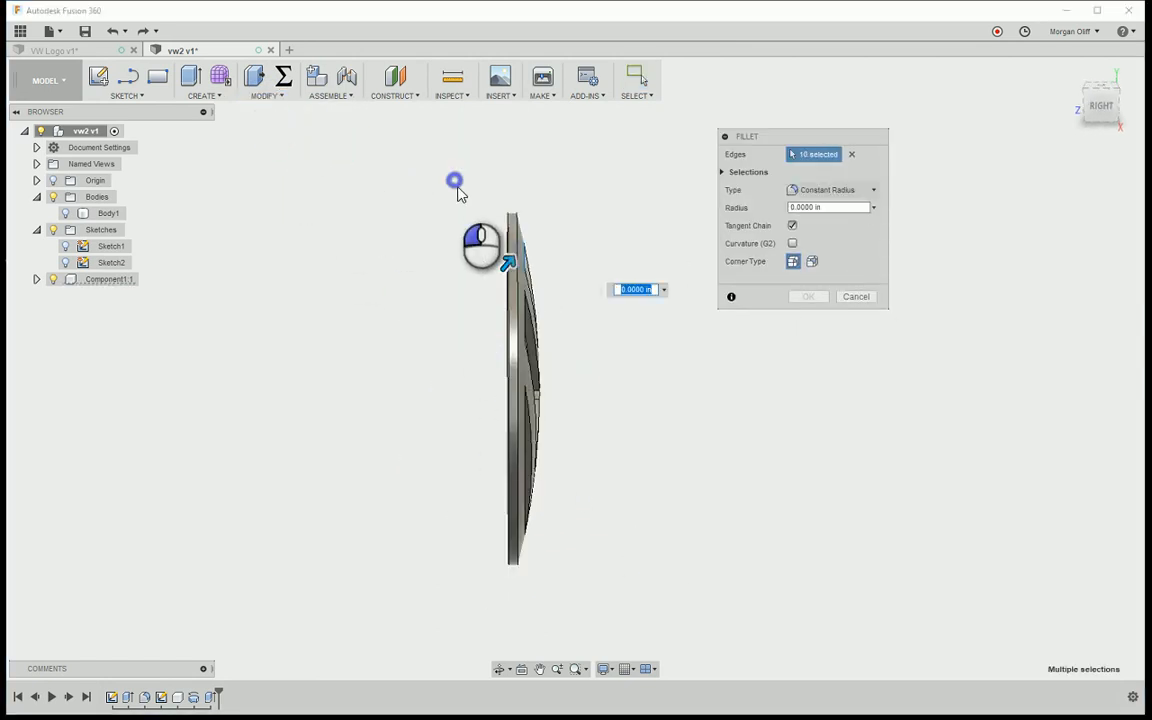
left_click_drag(456, 182, 630, 607)
middle_click_drag(758, 306, 830, 224, "shift")
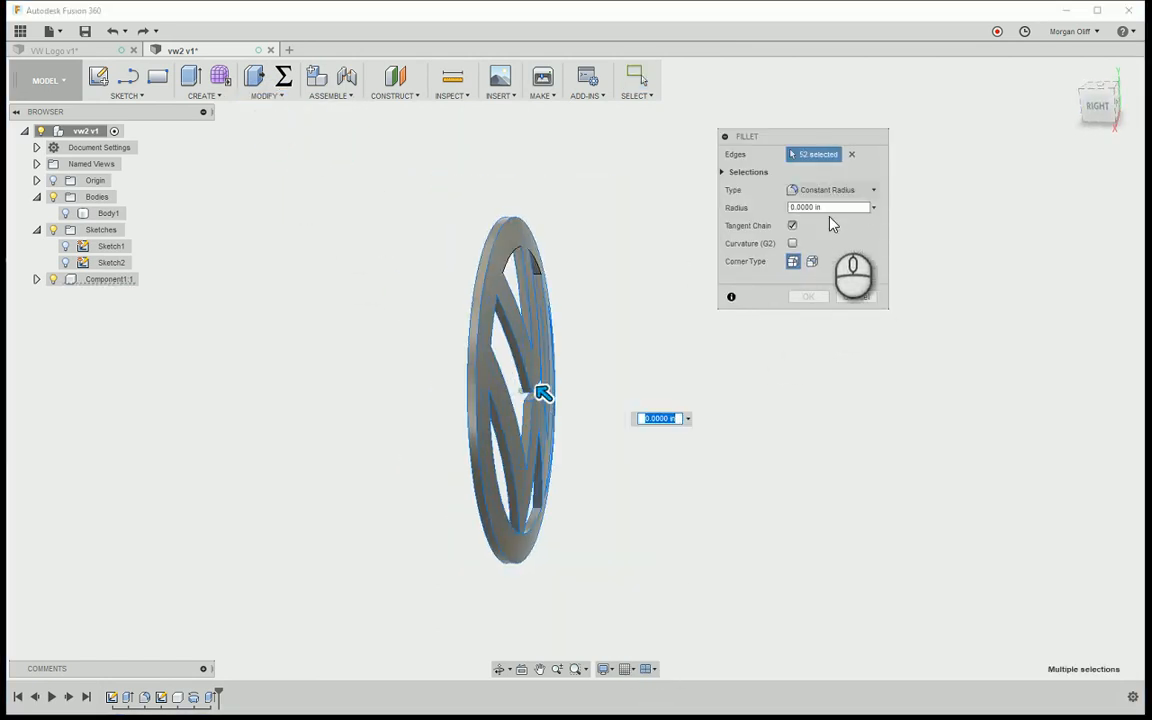
left_click_drag(835, 206, 750, 208)
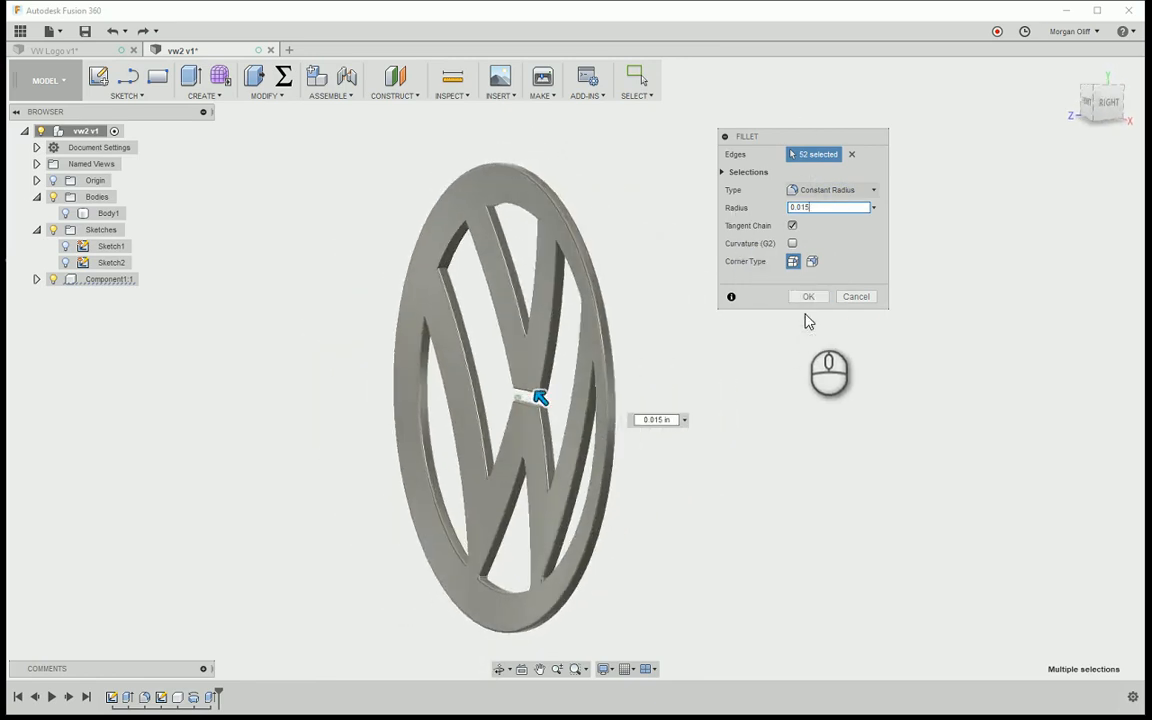
left_click(824, 297)
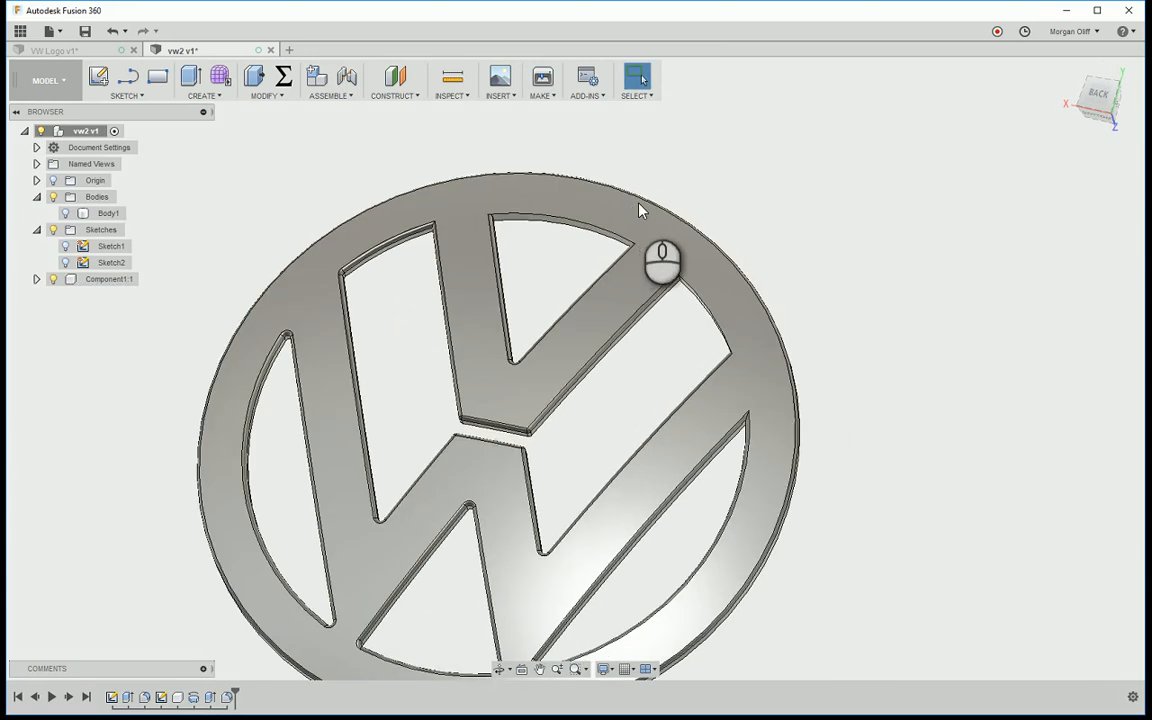
- Edit the fillet to add three missed arc edges where the logo's upper openings meet the ring, and apply the change
double_click(228, 697)
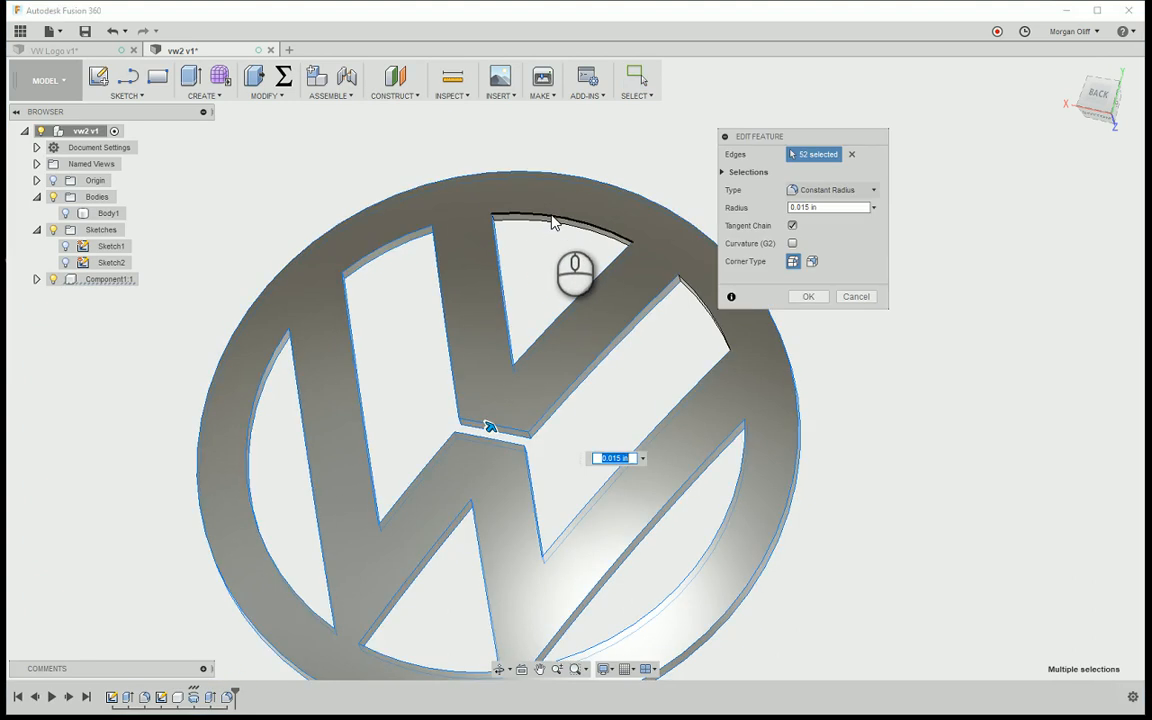
left_click(553, 222)
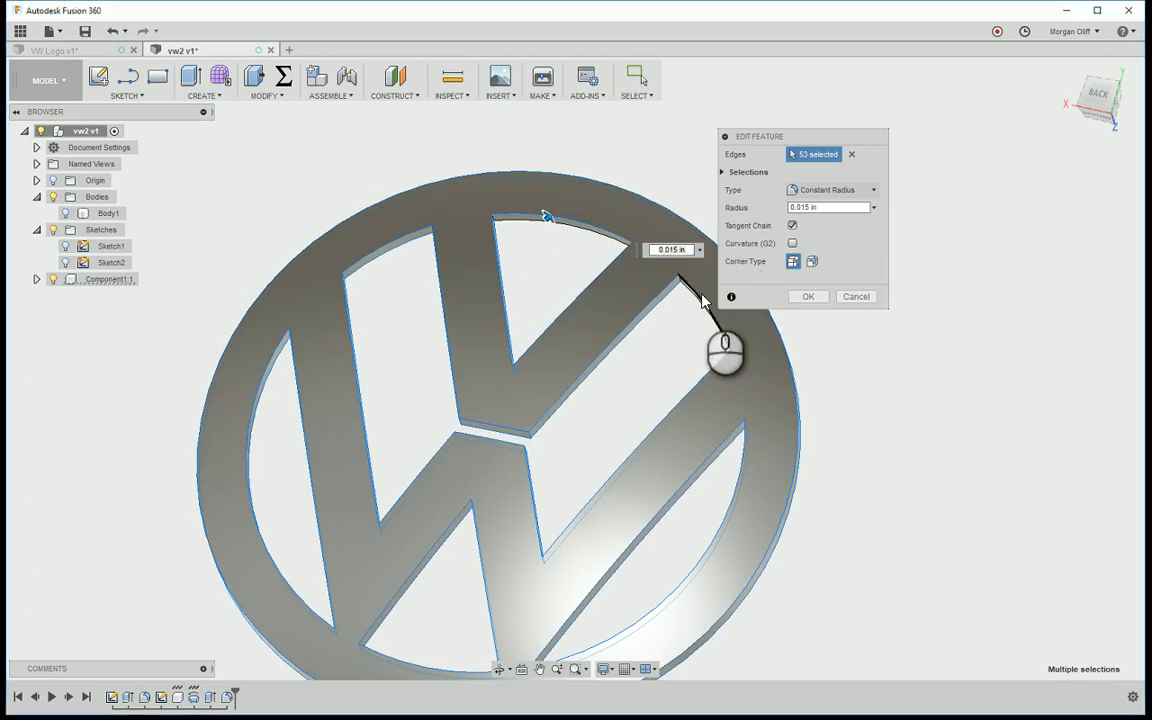
left_click(703, 300)
middle_click_drag(773, 306, 541, 342, "shift")
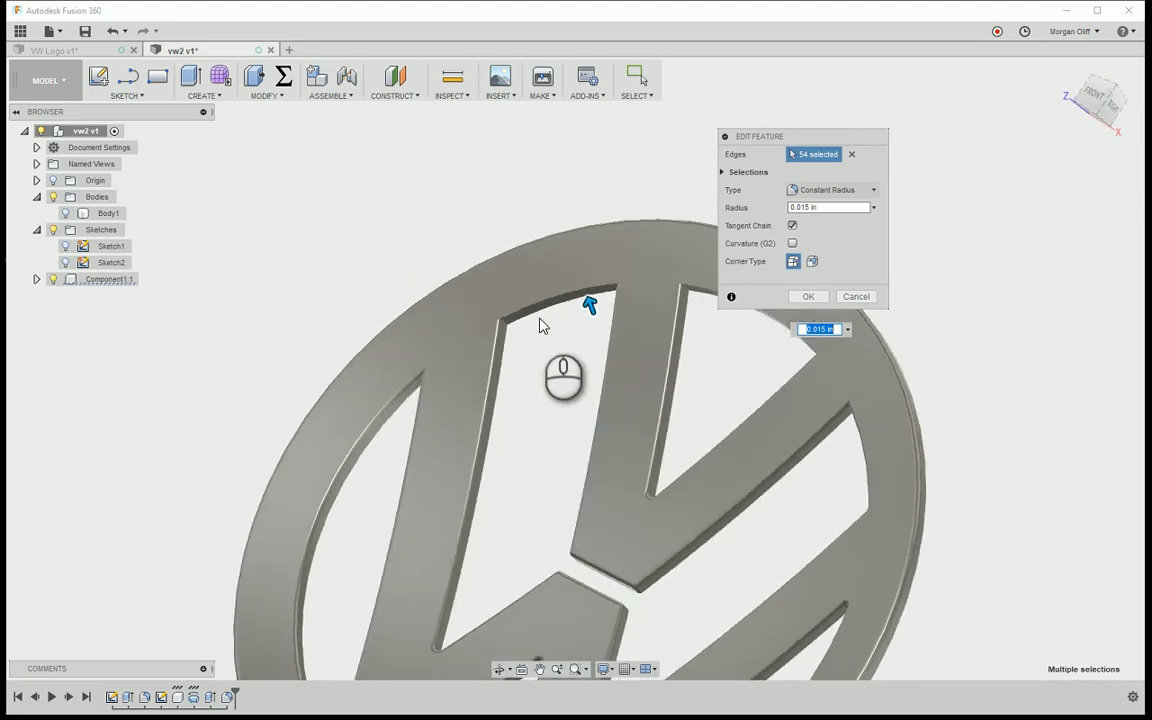
left_click(531, 313)
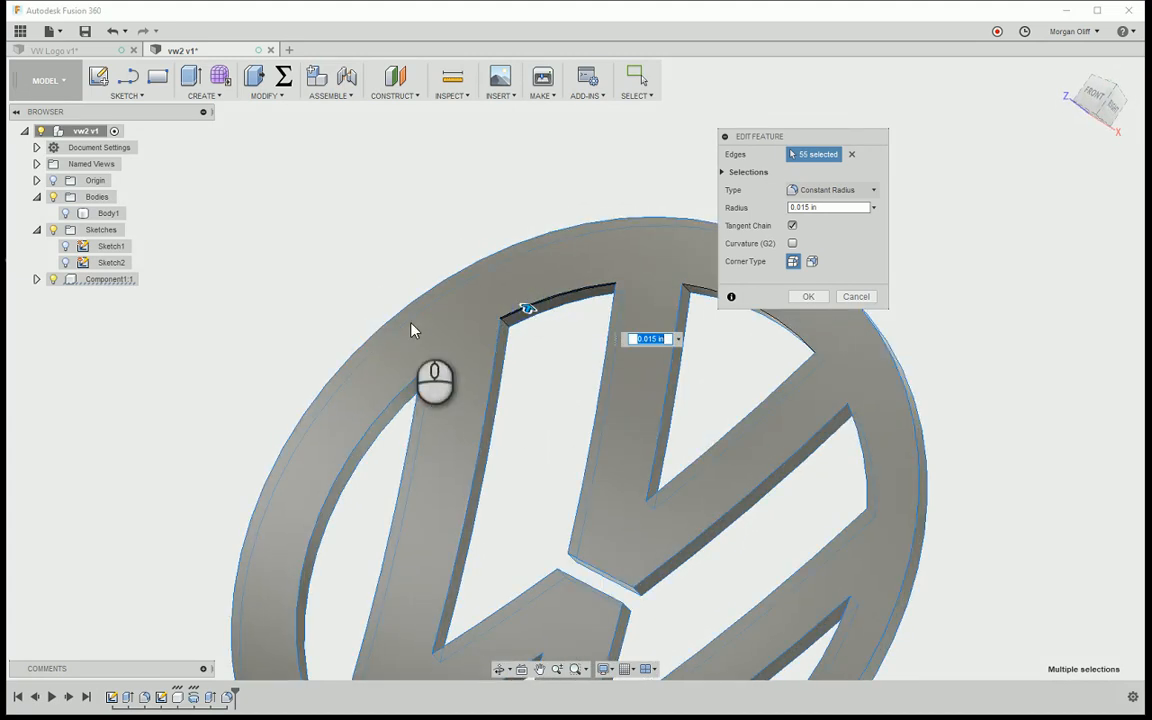
middle_click_drag(411, 330, 770, 322, "shift")
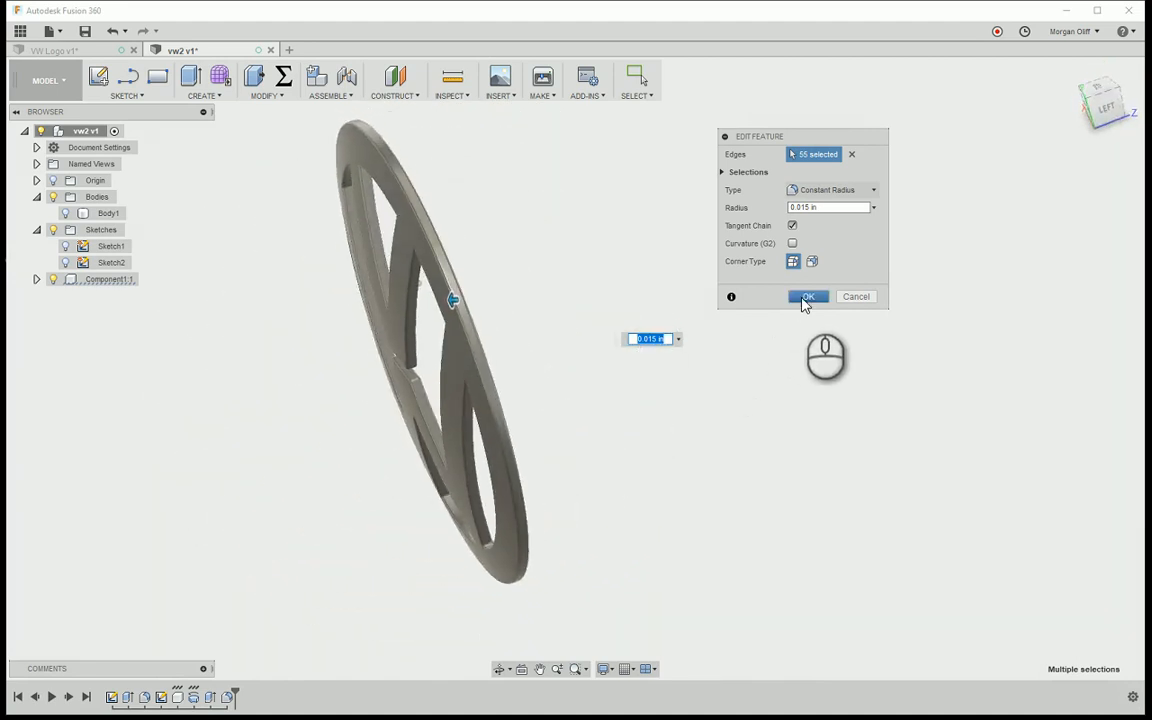
left_click(802, 298)
- Reopen the fillet for editing and add the triangular V opening's missed arc edge and the sharp corner edge of a crescent opening
middle_click_drag(599, 225, 598, 226, "shift")
scroll(598, 225, "up", 4)
left_click(227, 697)
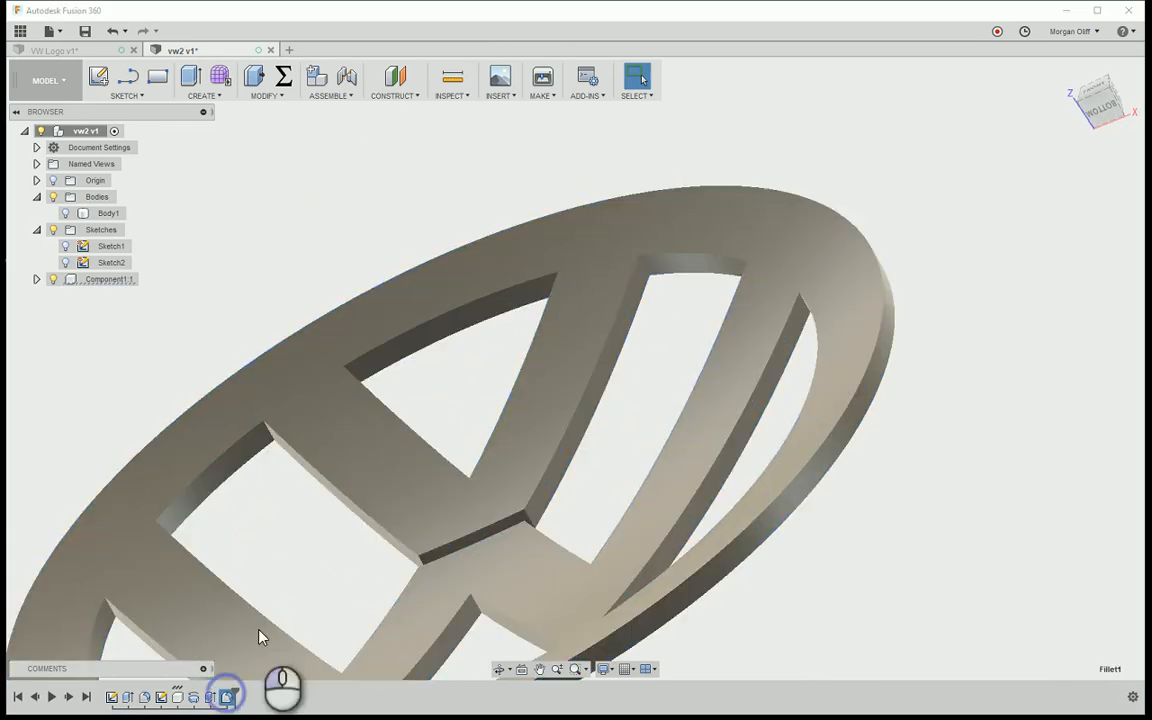
left_click(428, 326)
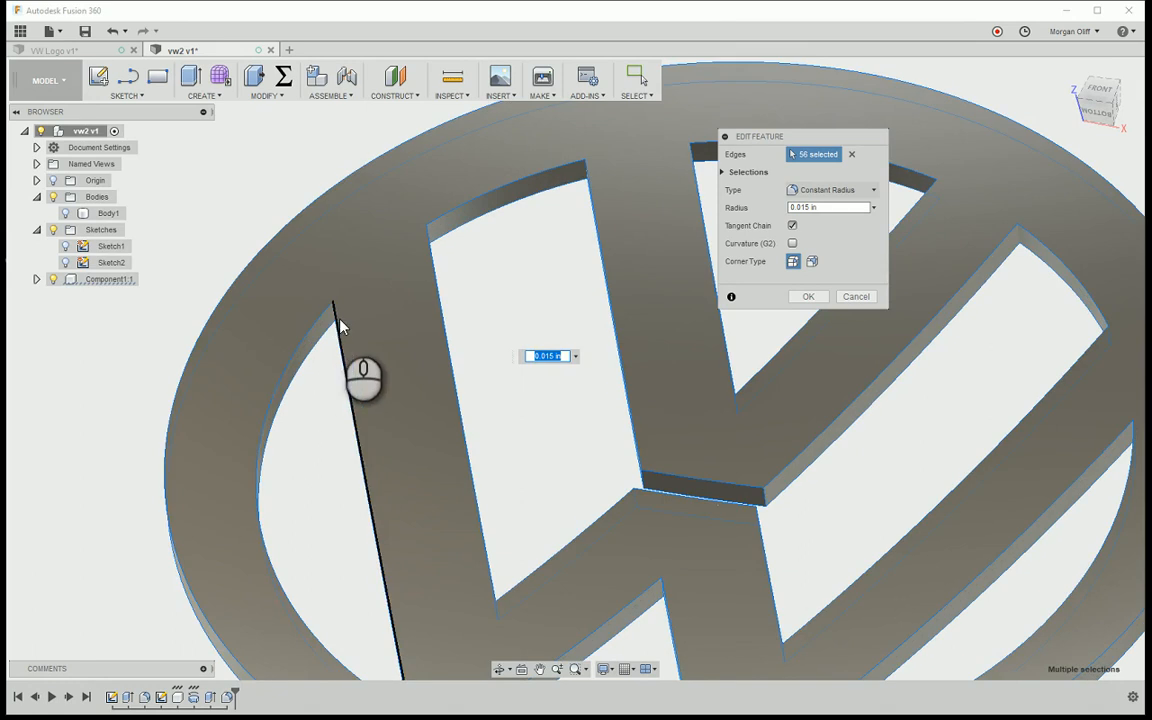
scroll(386, 292, "down", 3)
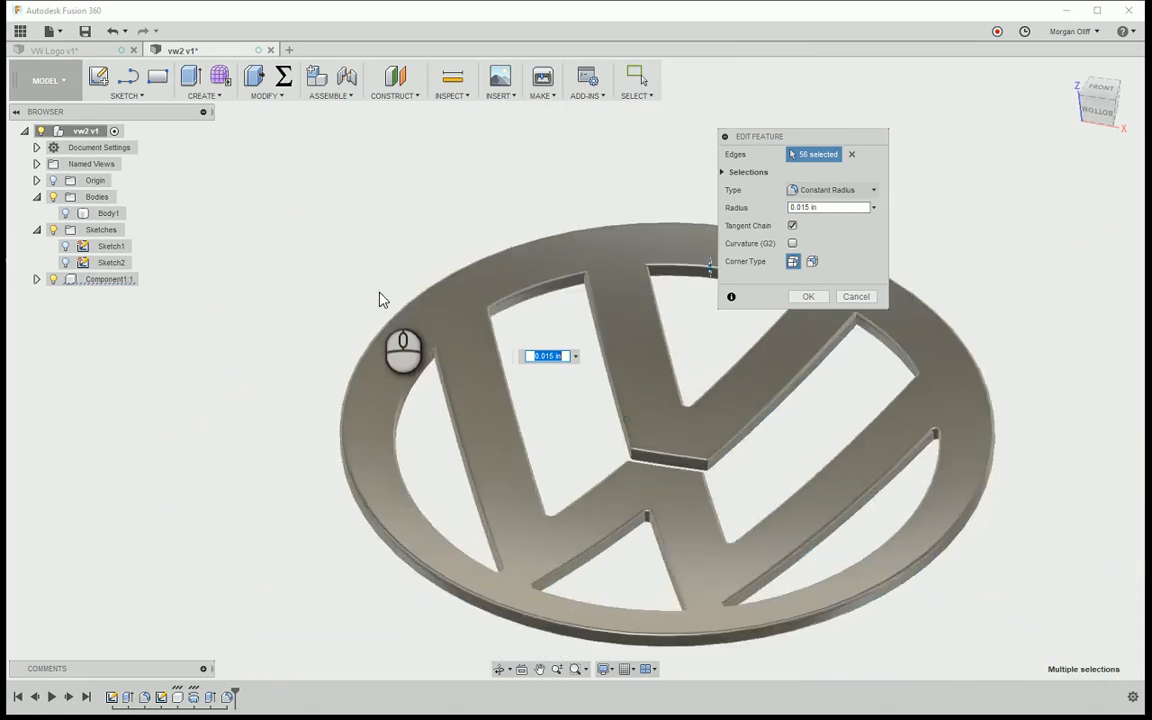
scroll(381, 298, "up", 8)
left_click(378, 298)
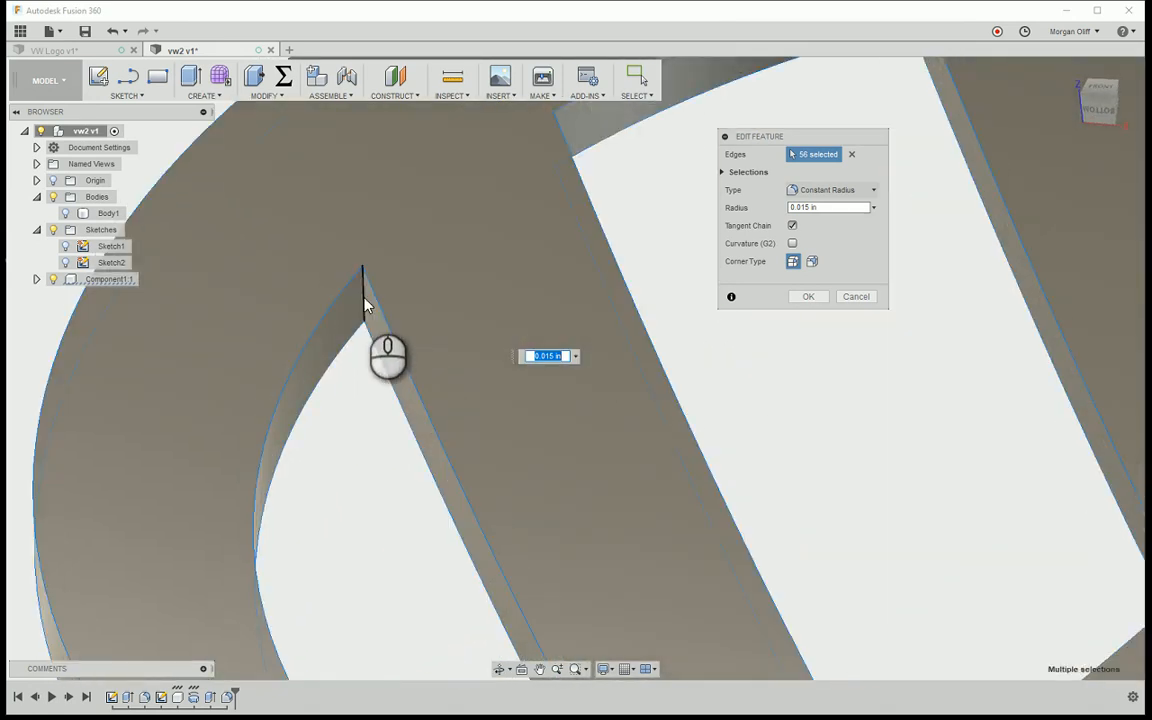
scroll(612, 257, "down", 10)
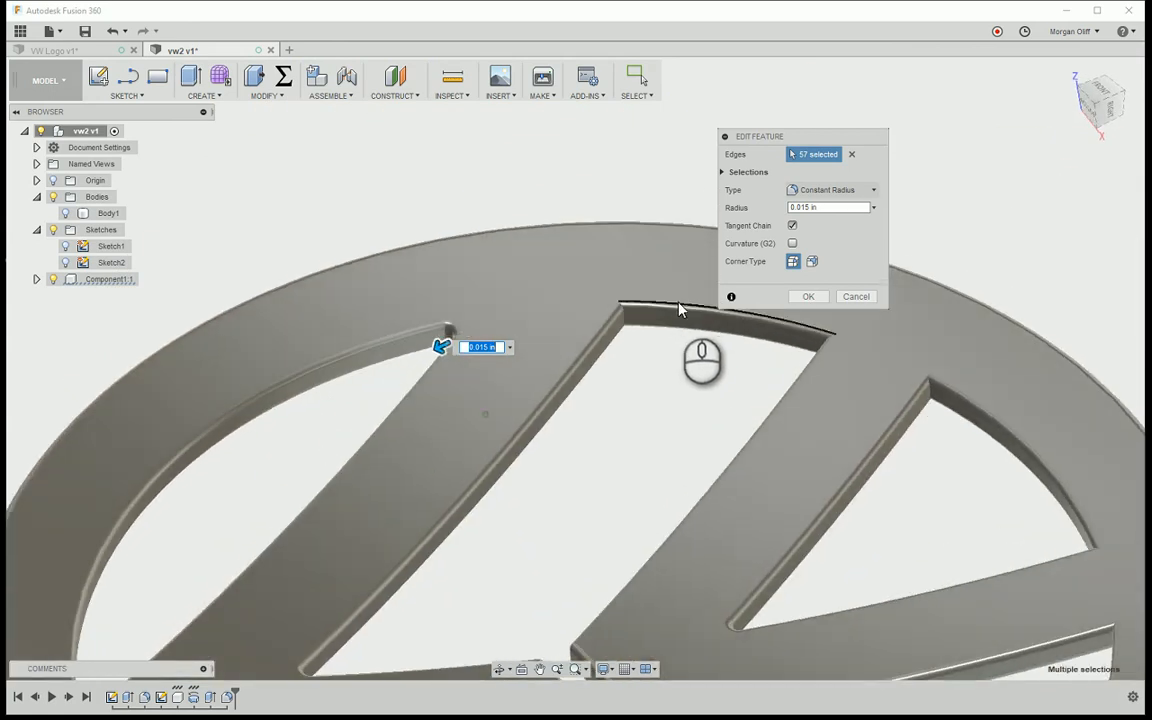
- Add the remaining sharp corner edges of the upper openings to the fillet selection and apply the edit
left_click(679, 309)
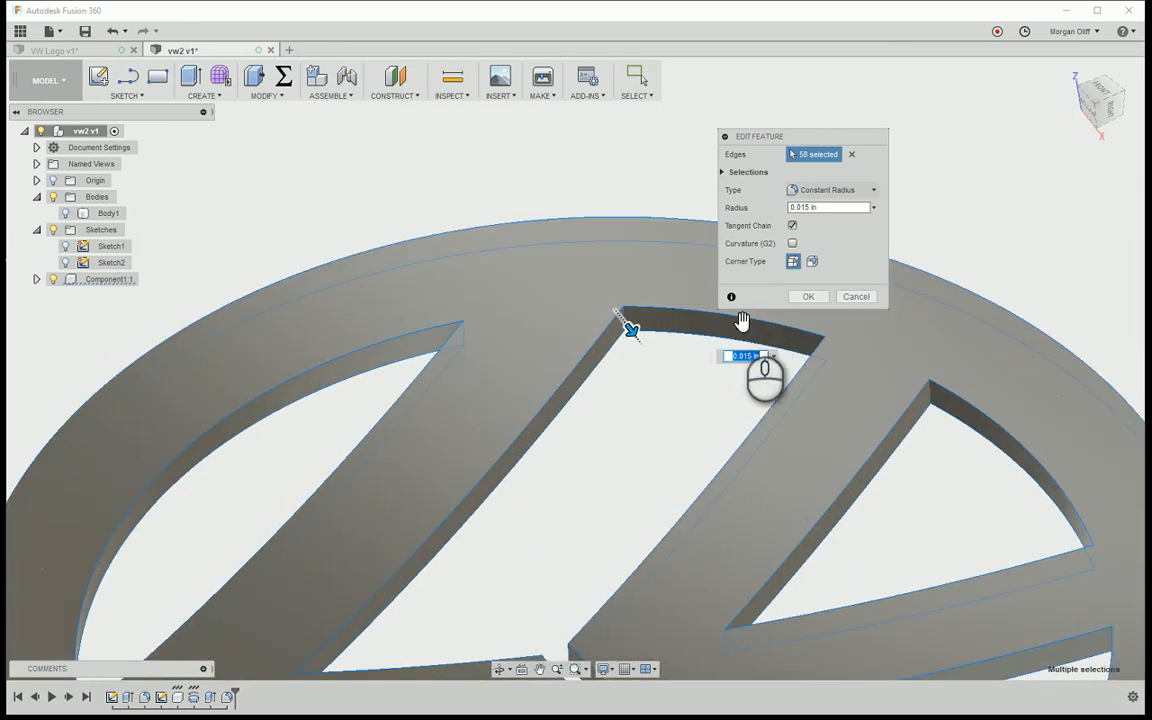
mouse_move(527, 332)
middle_mouse_down("shift")
mouse_move(632, 321)
mouse_move(643, 365)
mouse_move(422, 373)
mouse_move(424, 327)
middle_mouse_up("shift")
left_click(429, 323)
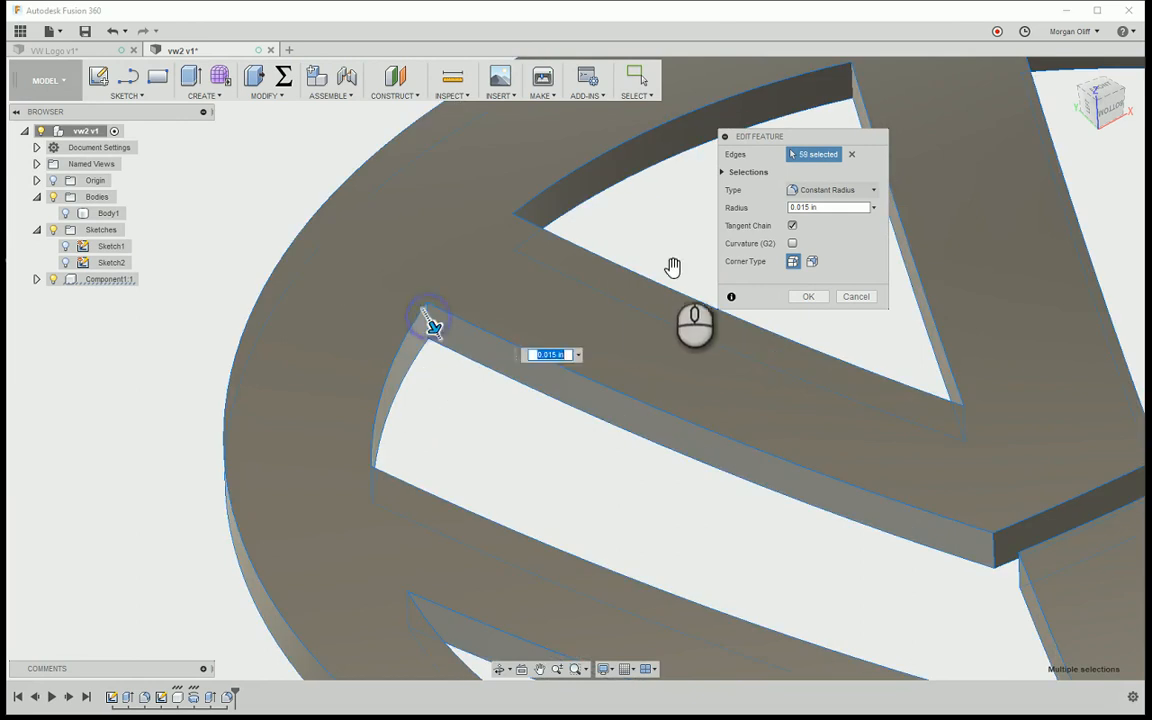
middle_click_drag(648, 270, 671, 335, "shift")
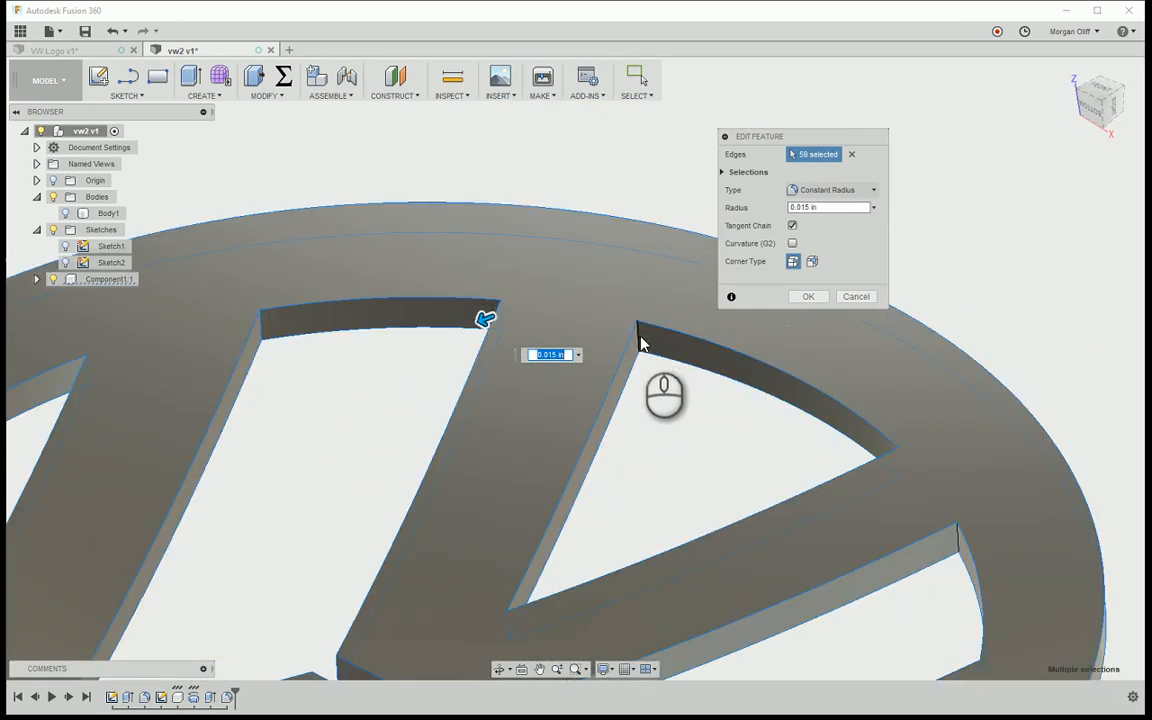
left_click(638, 336)
left_click(903, 474)
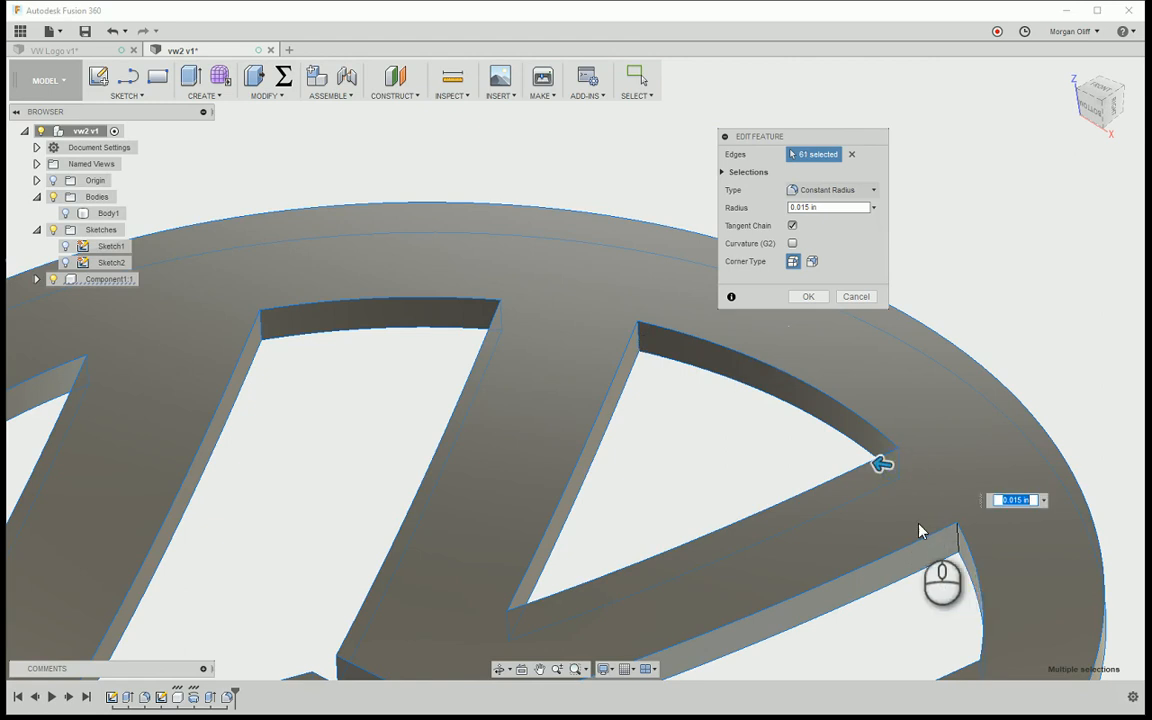
left_click(957, 532)
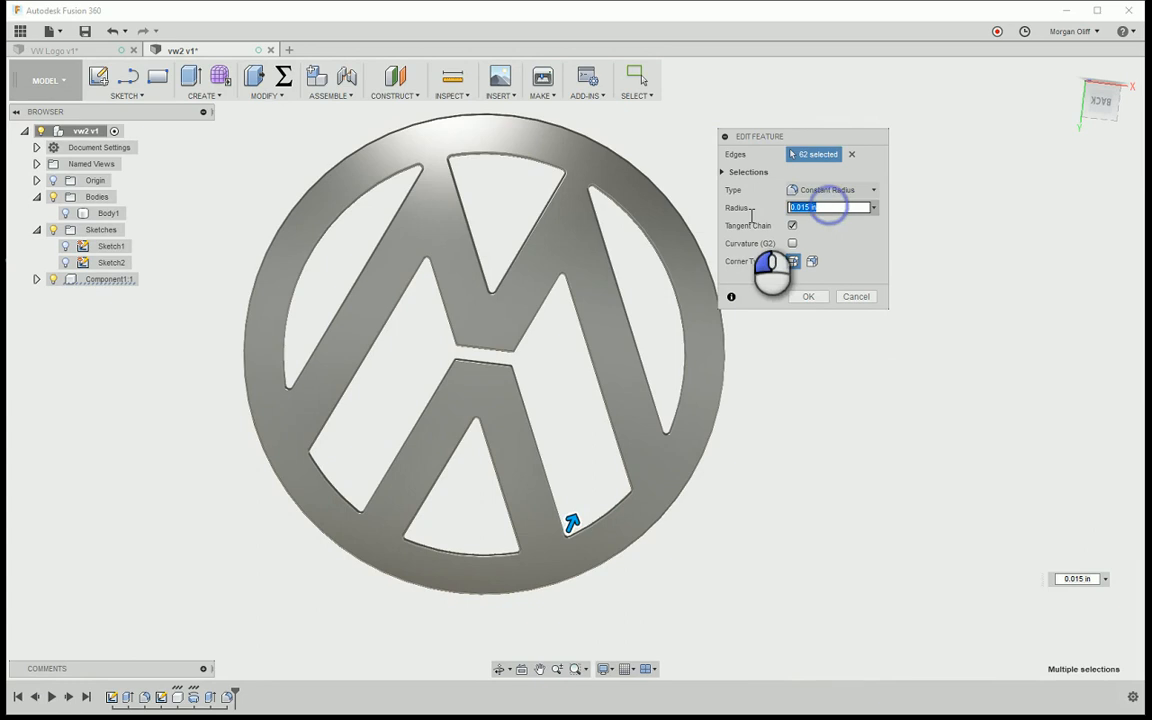
left_click(814, 297)
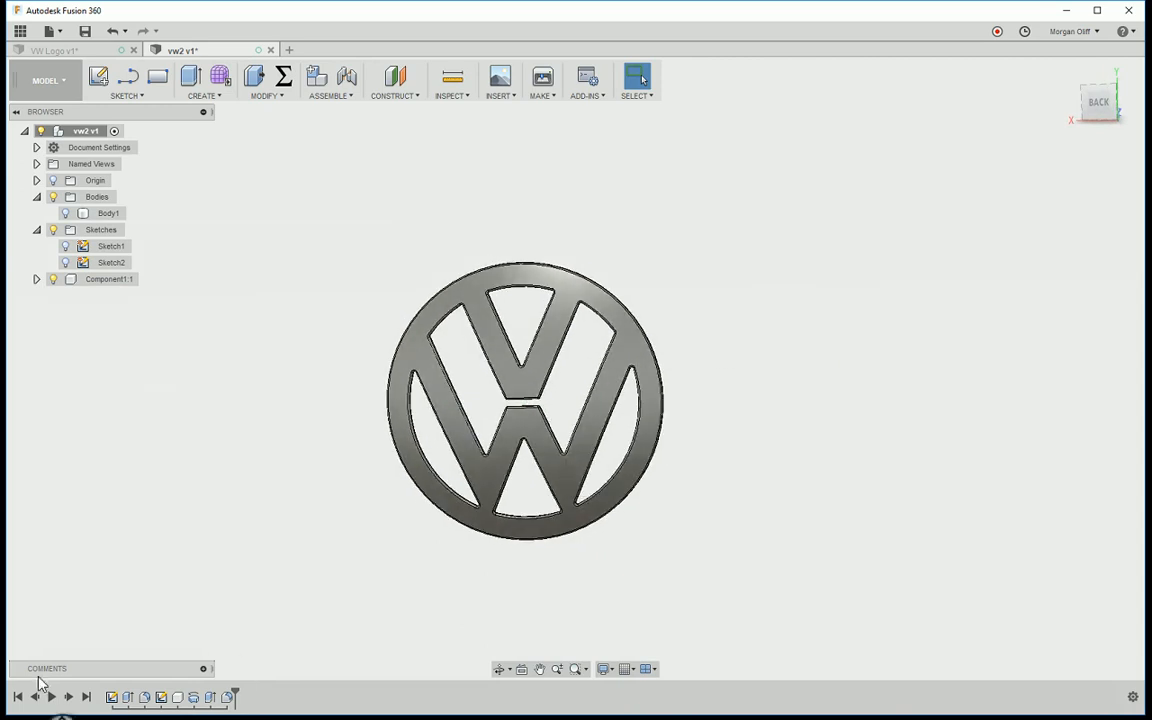
- Switch to Chrome to check the VW trade mark dimension drawing, and compare it with the curved logo back in Fusion 360
key("alt+Tab")
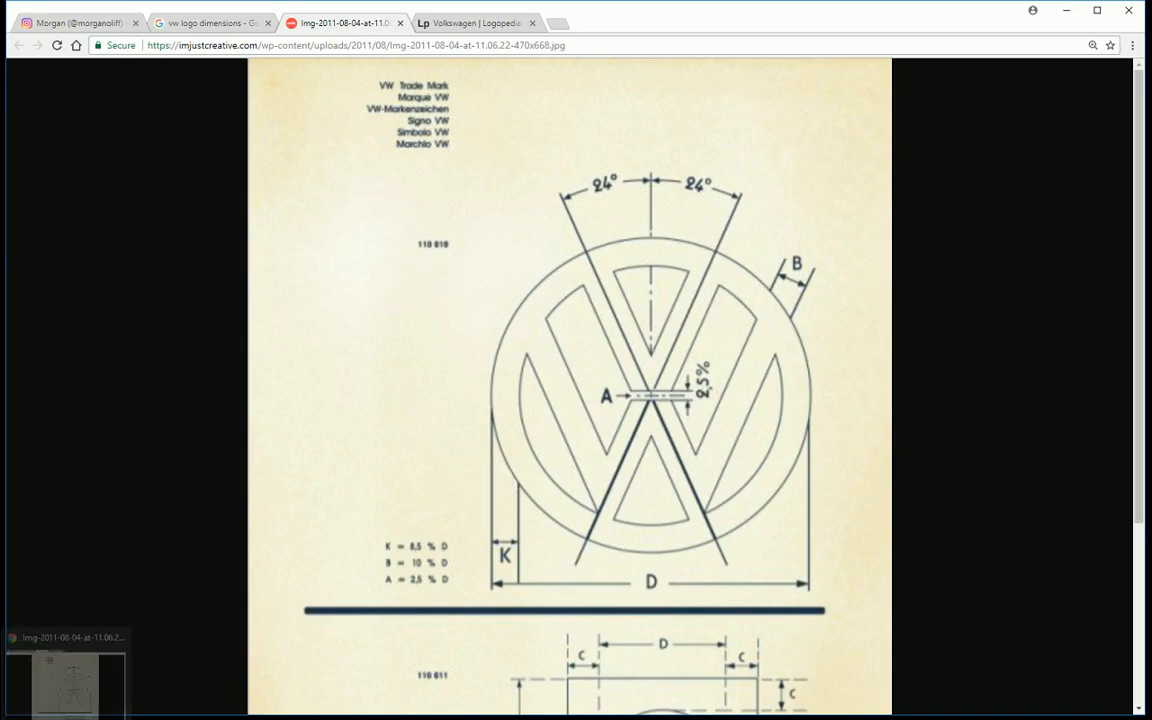
left_click(68, 717)
middle_click_drag(522, 322, 341, 413, "shift")
scroll(625, 292, "up", 3)
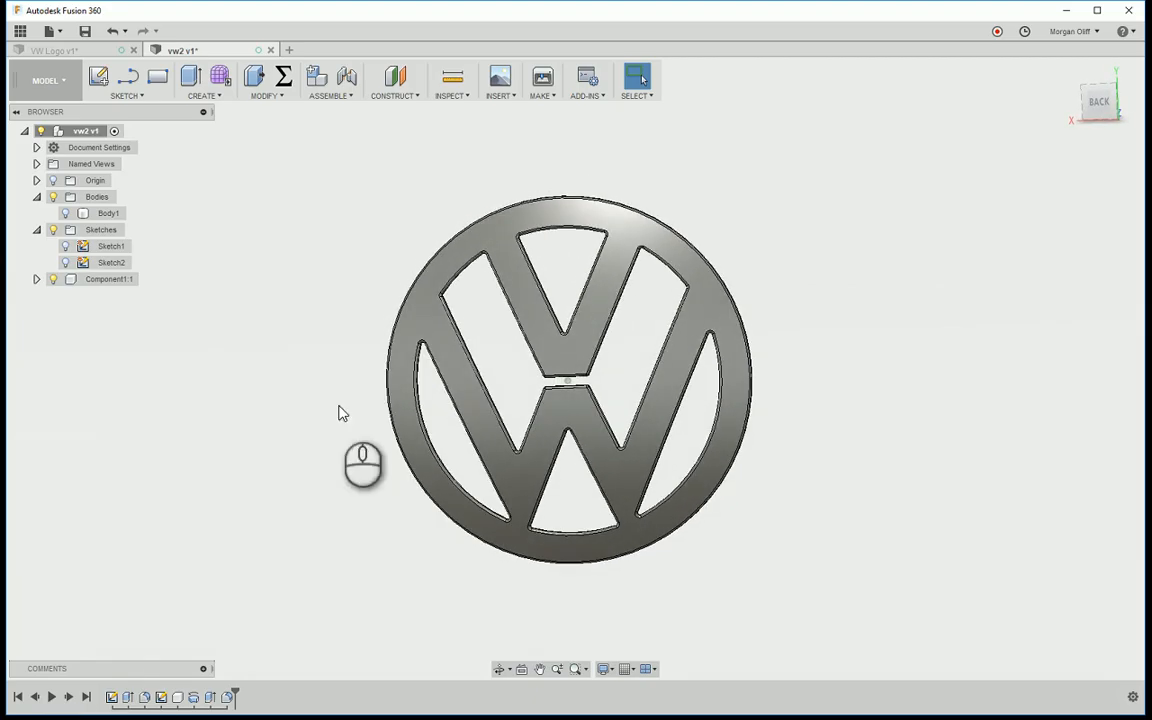
left_click(40, 718)
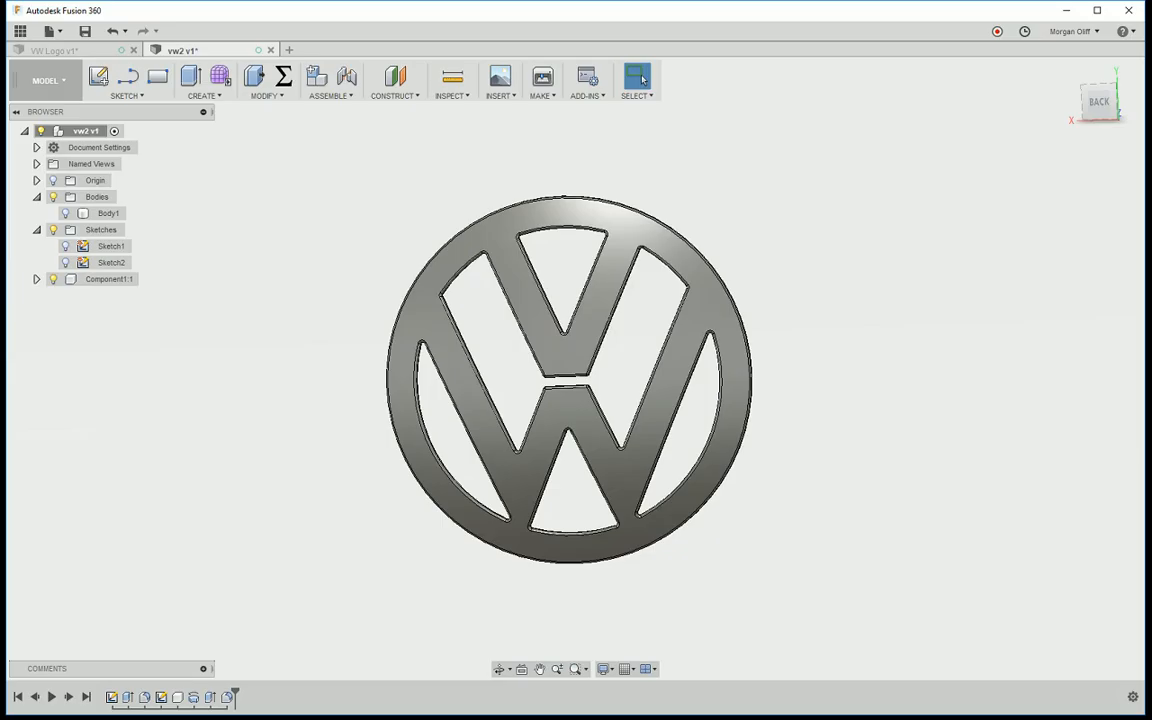
middle_click_drag(337, 507, 338, 510, "shift")
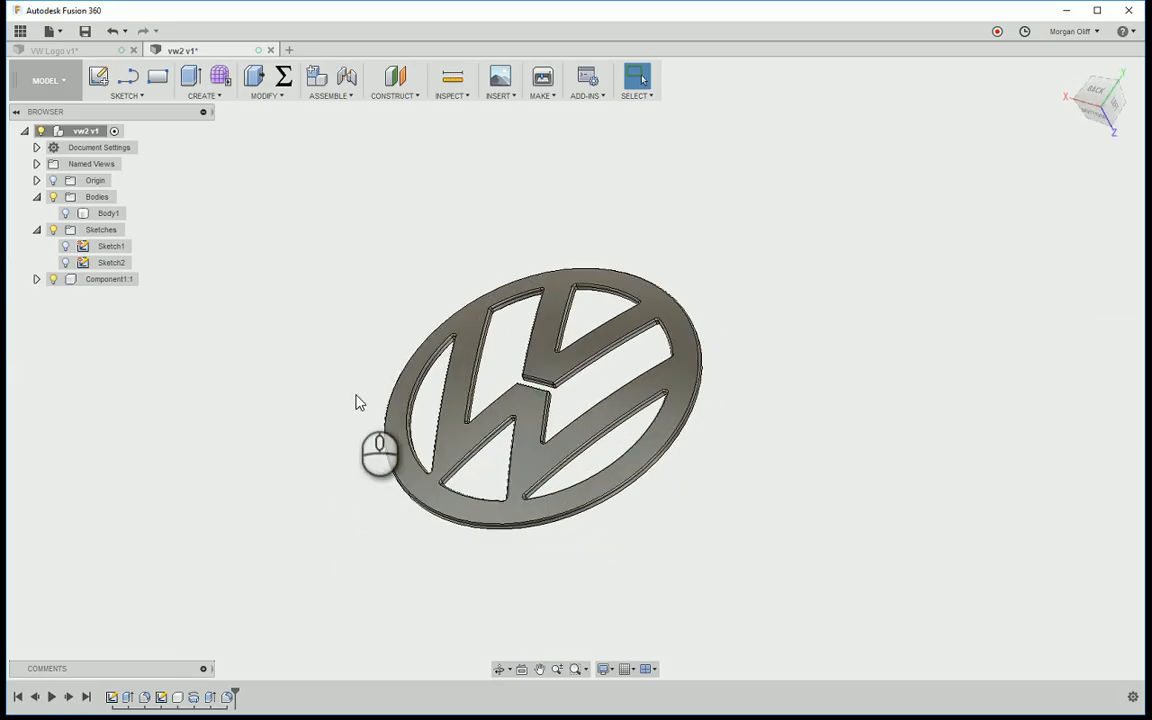